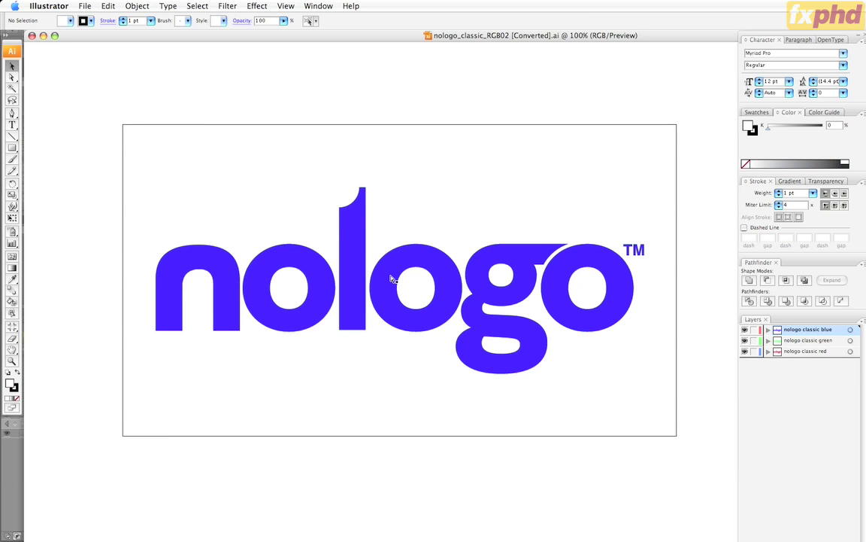
Switch to After Effects and delete the imported nologo_classic_RGB02 composition from the project, keeping its layers folder
key(super+Tab)
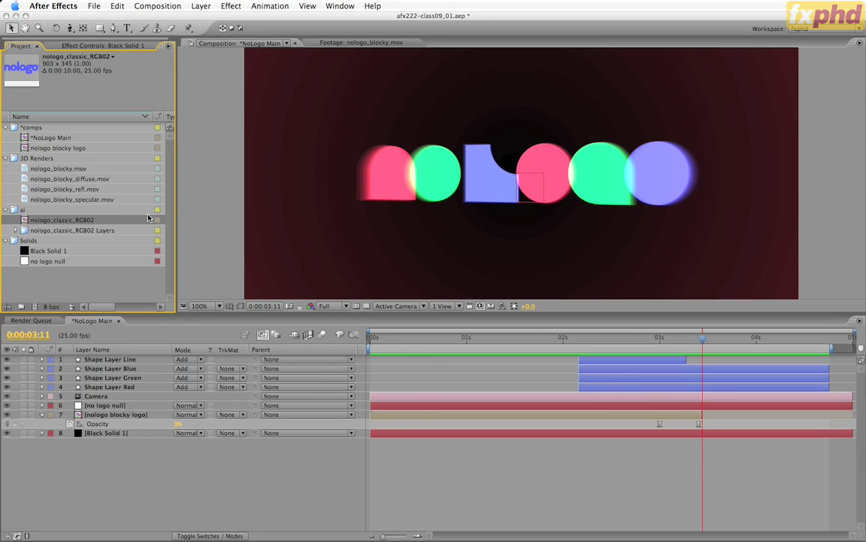
click(15, 230)
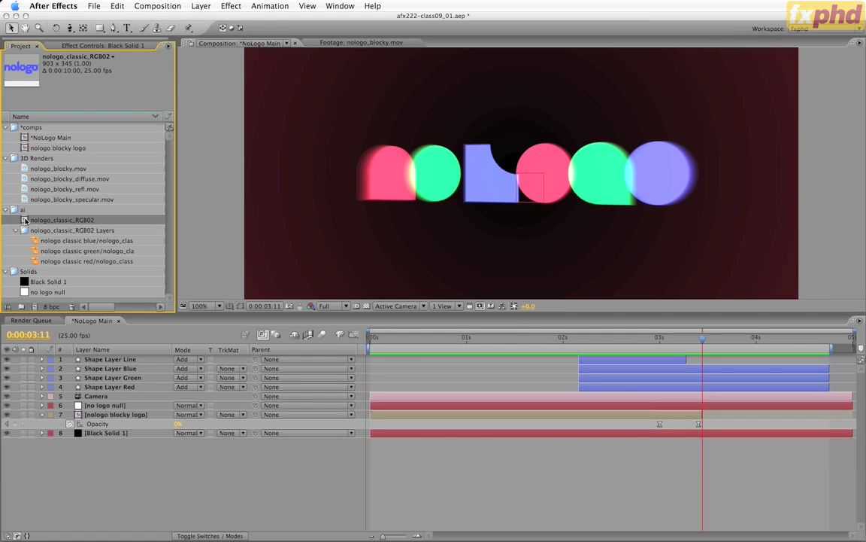
key(Delete)
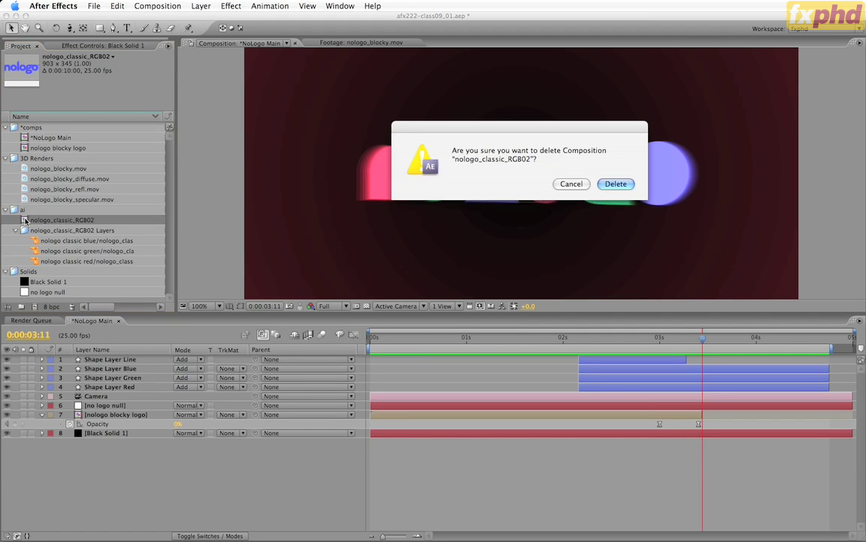
click(617, 184)
Add the blue, green and red nologo classic layers to the *NoLogo Main timeline and move the Camera layer above them
click(76, 231)
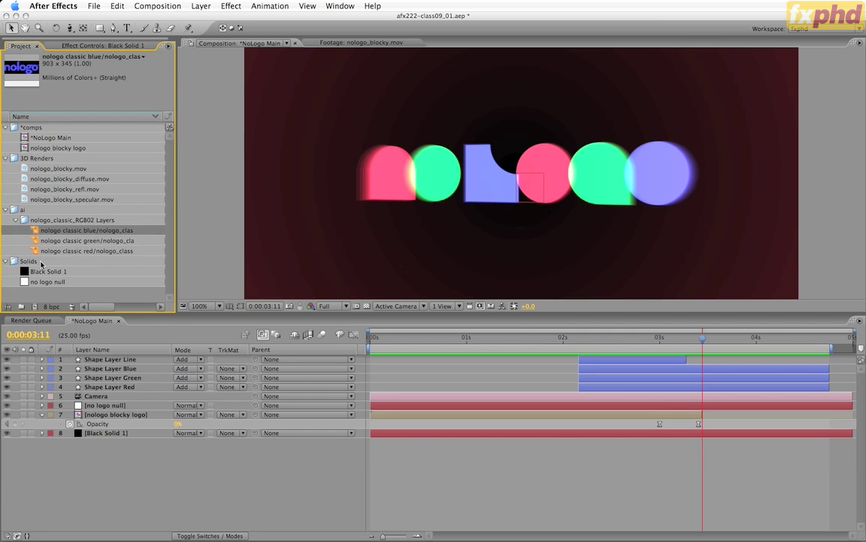
click(51, 251)
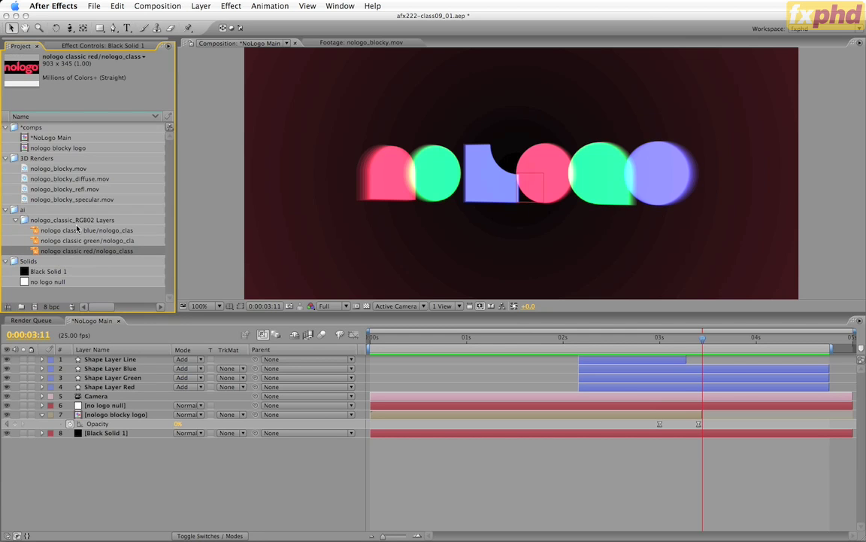
shift+click(75, 230)
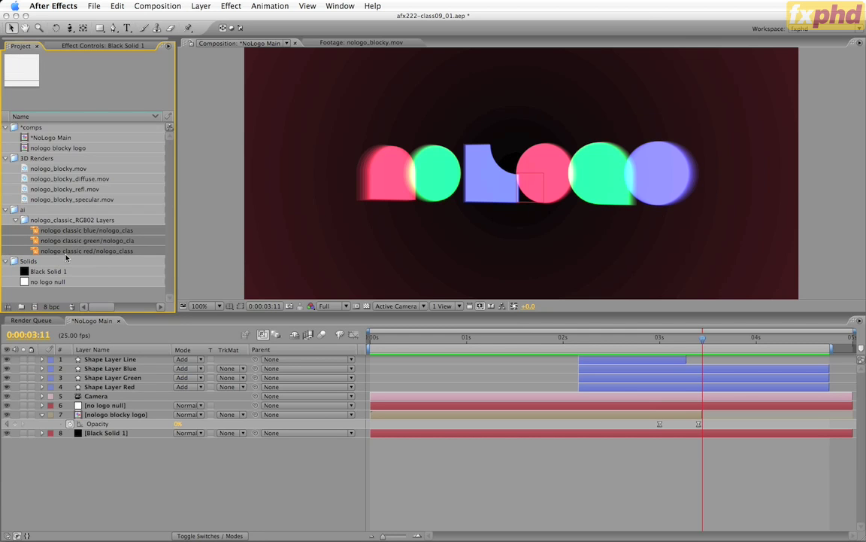
drag(62, 232, 110, 363)
click(100, 425)
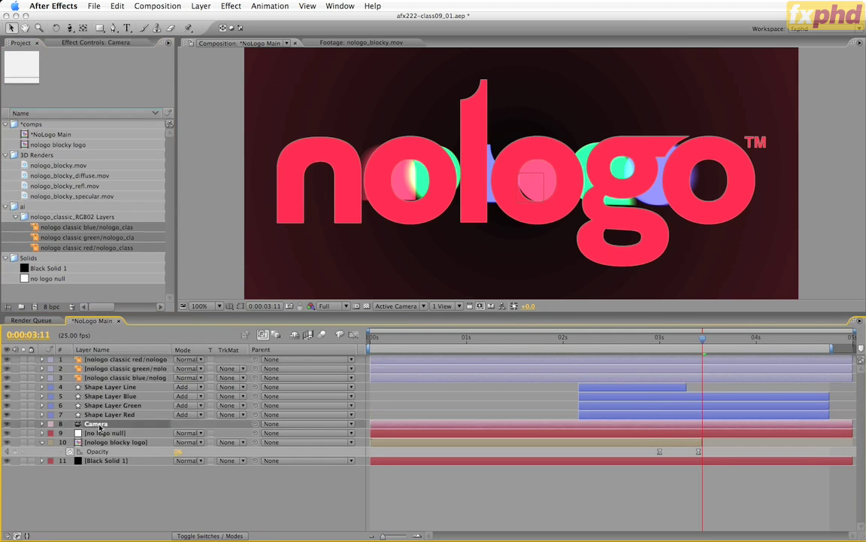
drag(100, 426, 98, 360)
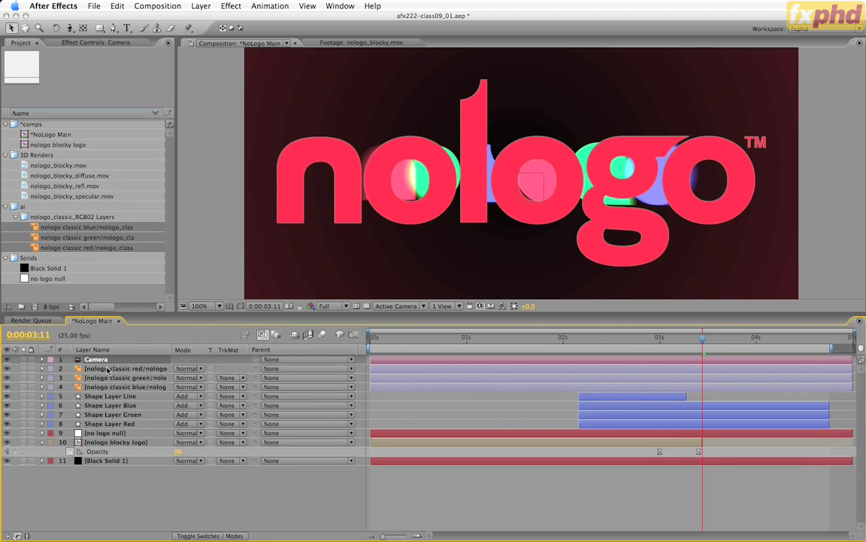
Make the three nologo classic layers 3D and parent the red and blue ones to the green one
key(F4)
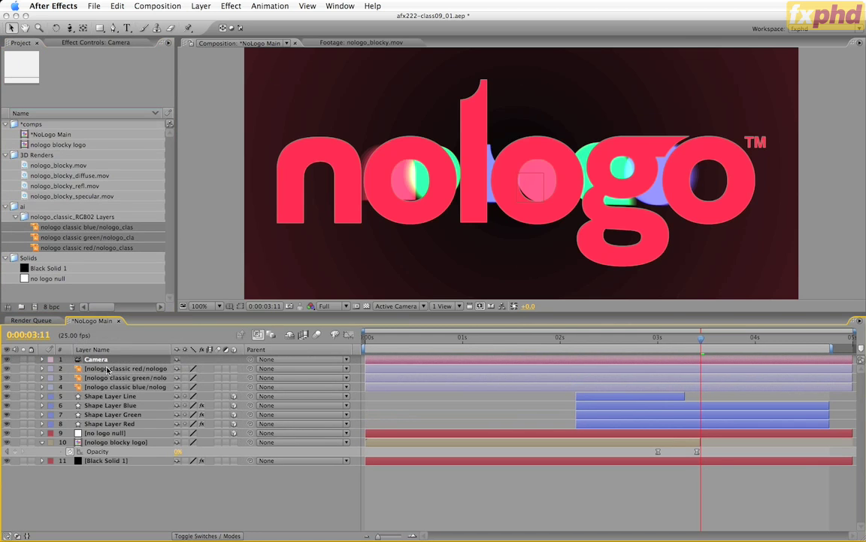
click(234, 368)
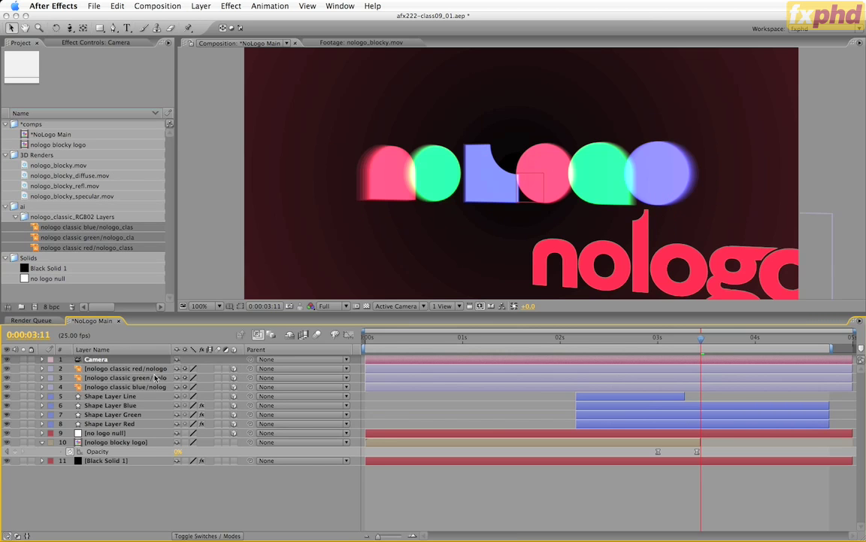
drag(250, 368, 124, 377)
drag(250, 388, 139, 380)
click(139, 380)
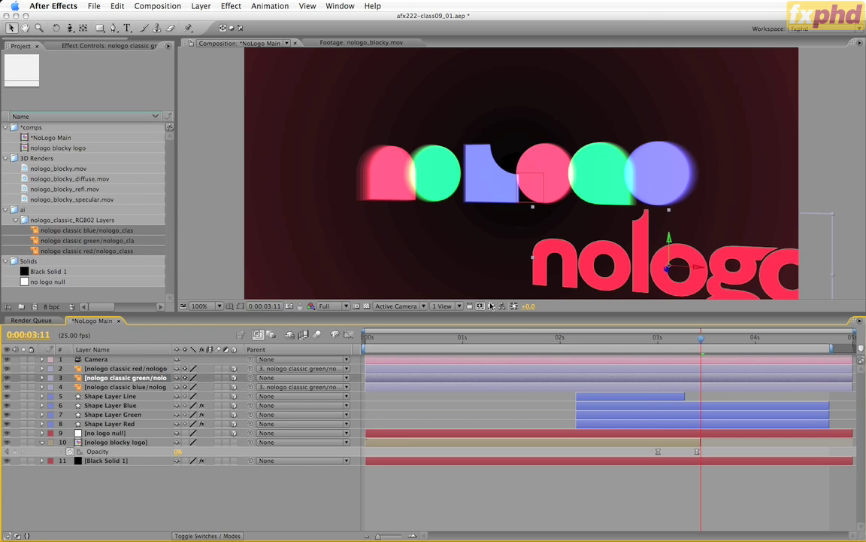
At 0:00:04:00, place the green classic logo at position 18, -20, -228 and set all three classic layers to Add mode
mouse_move(673, 131)
mouse_down()
mouse_move(677, 106)
mouse_move(673, 143)
mouse_move(675, 91)
mouse_move(673, 134)
mouse_up()
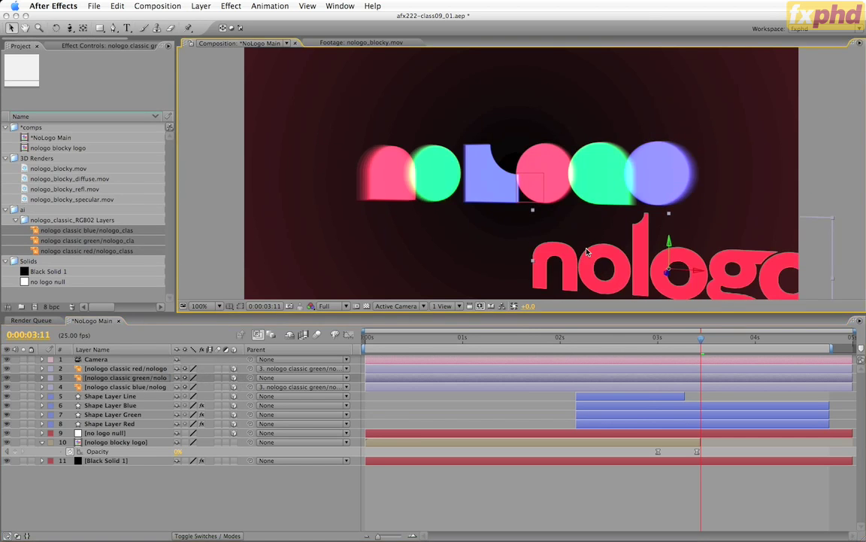
click(588, 252)
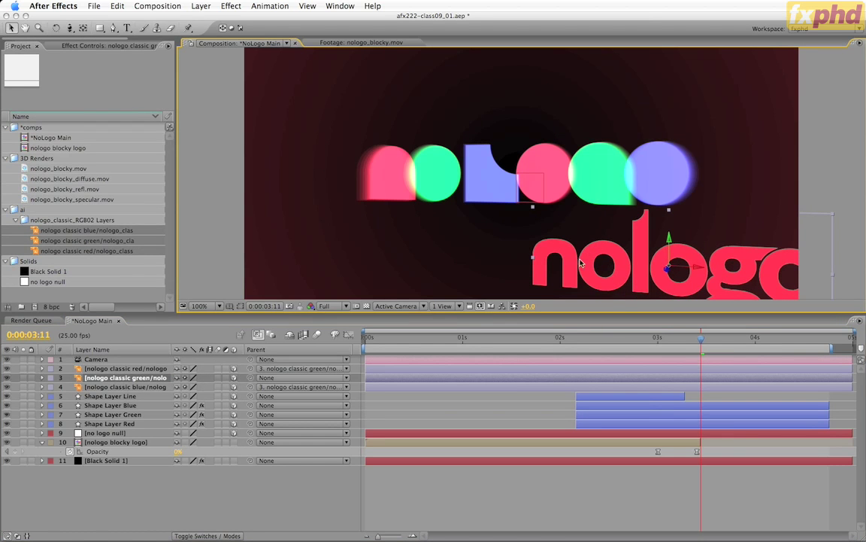
drag(702, 338, 826, 343)
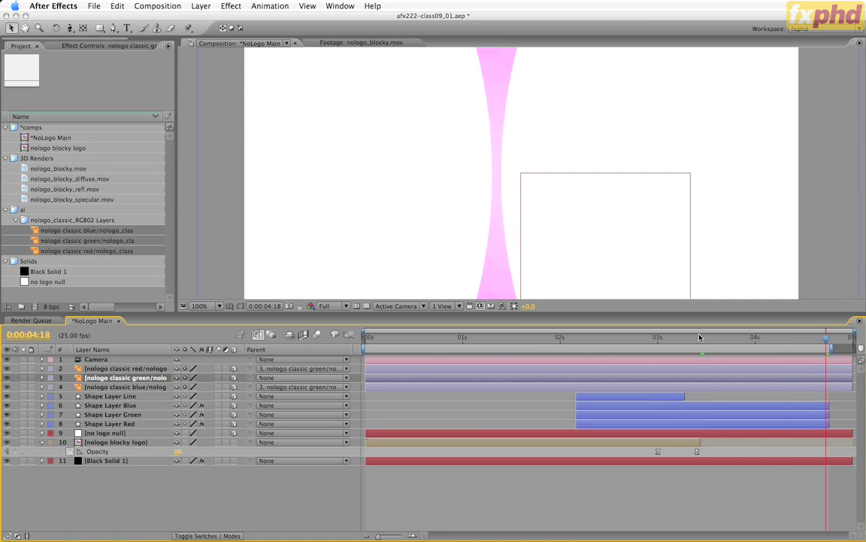
click(755, 338)
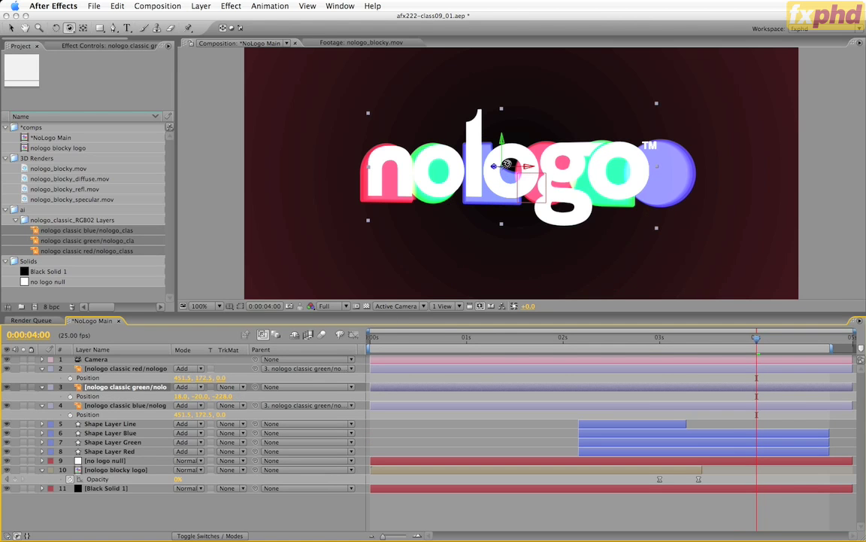
key(v)
Trim the start of the red, green and blue classic logo layers to 0:00:04:00
drag(826, 342, 757, 346)
click(445, 406)
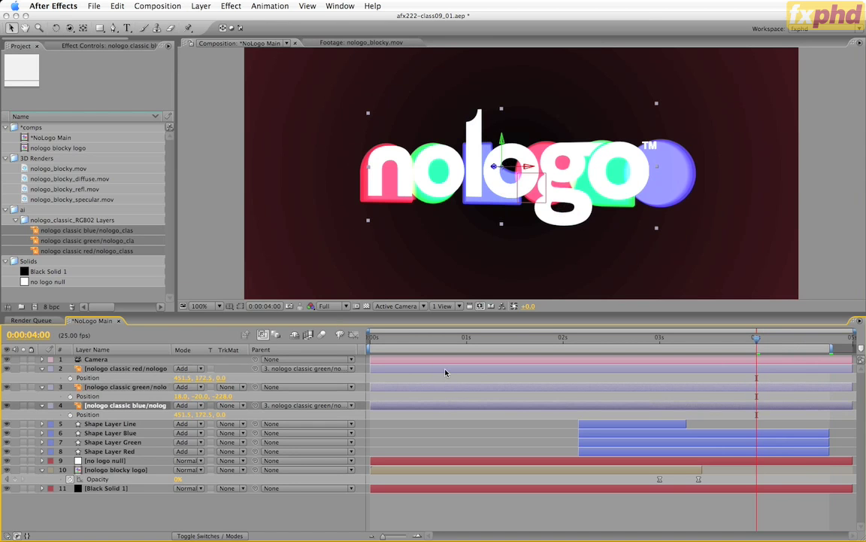
super+click(444, 370)
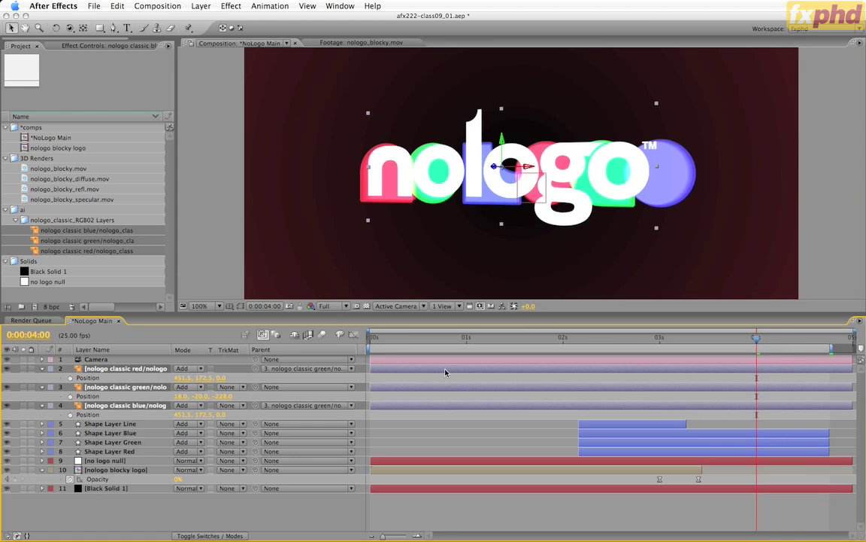
key(alt+bracketleft)
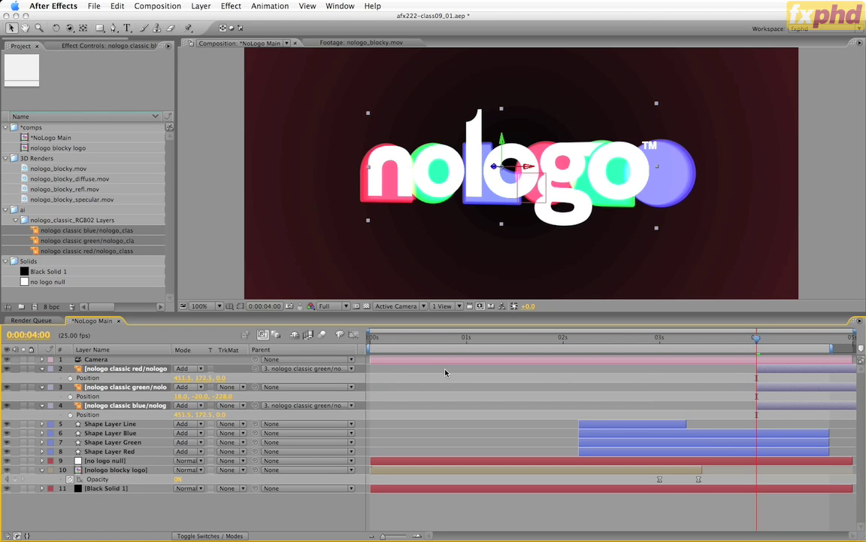
Offset the logo colours vertically by setting the Y position to 232.5 for the red layer and 112.5 for the blue layer
click(163, 369)
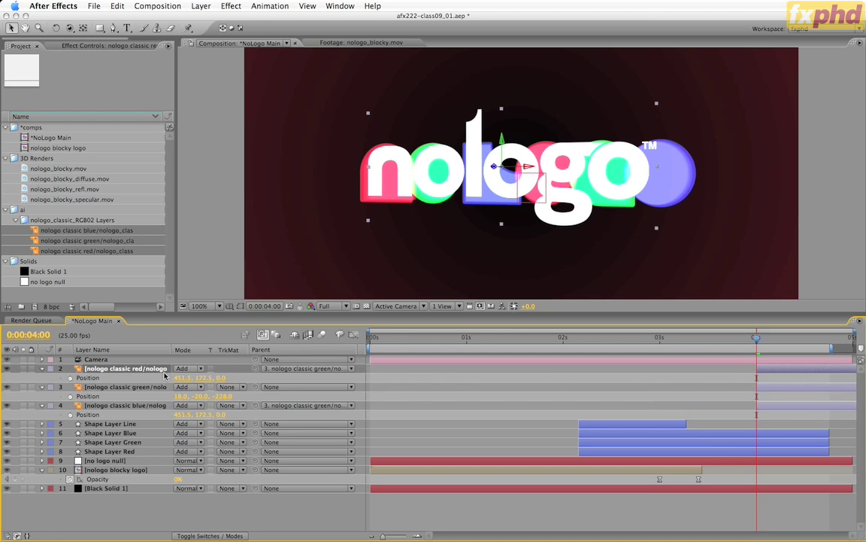
click(204, 376)
text(2.5)
key(Return)
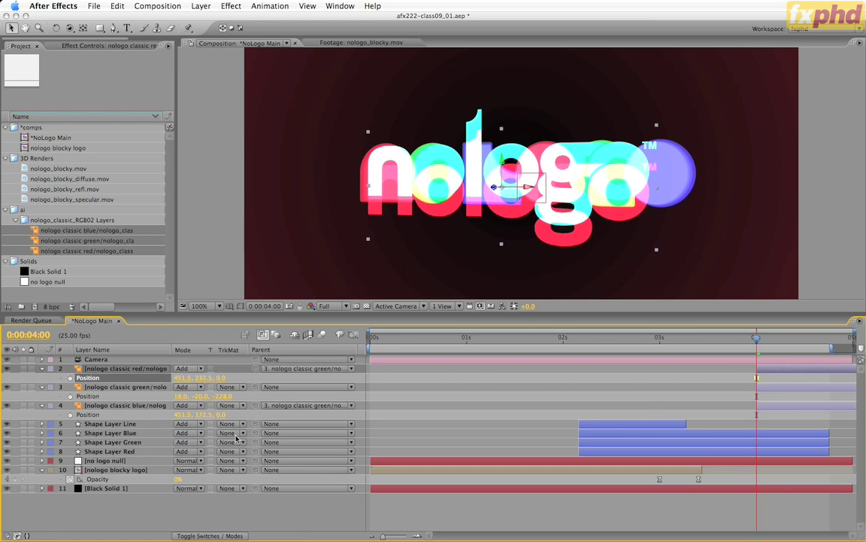
click(206, 415)
text(112.5)
key(Return)
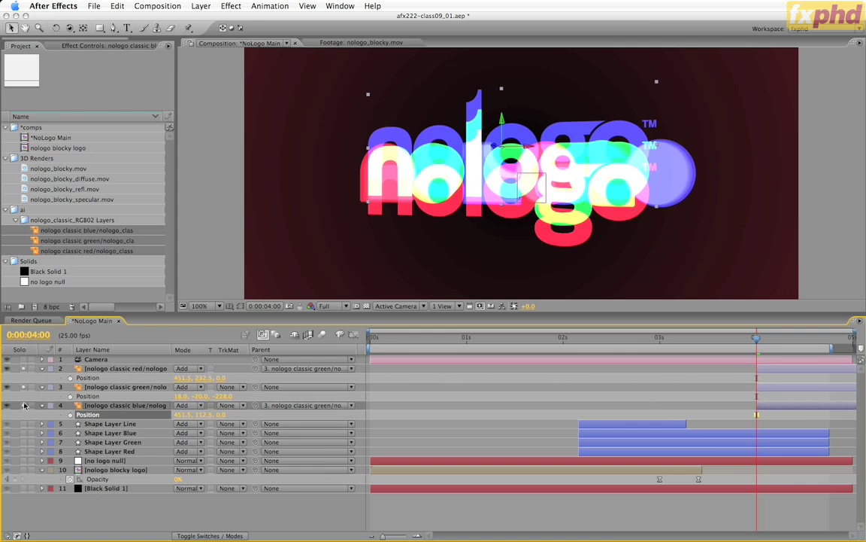
Solo the three classic logo layers and start Position keyframes on the blue and red layers at 0:00:04:00
click(23, 366)
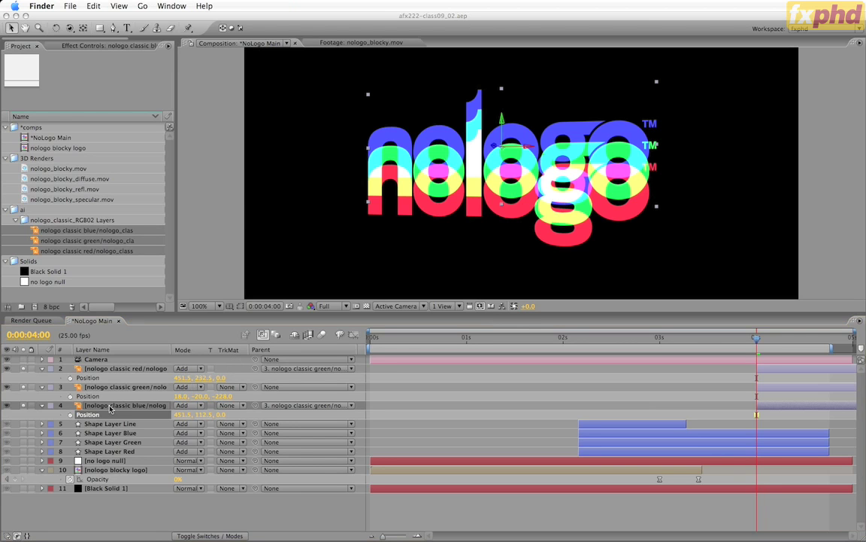
click(70, 418)
click(69, 415)
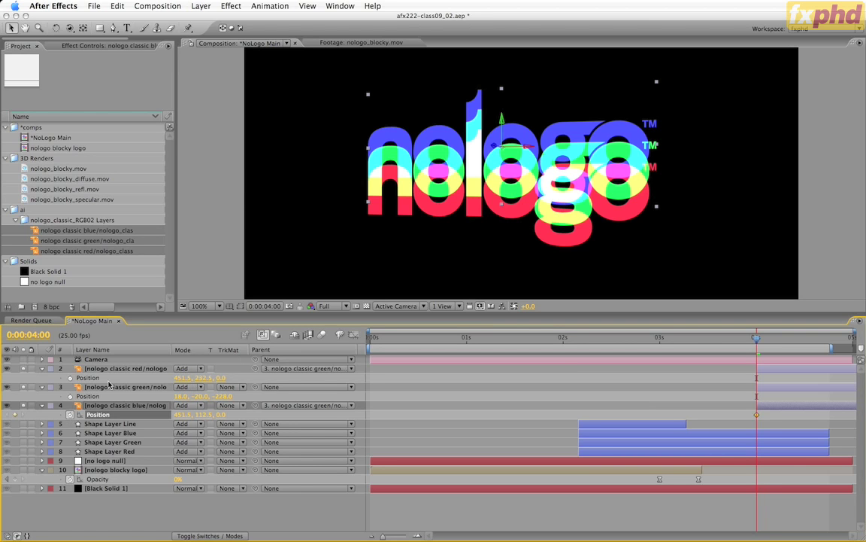
click(69, 377)
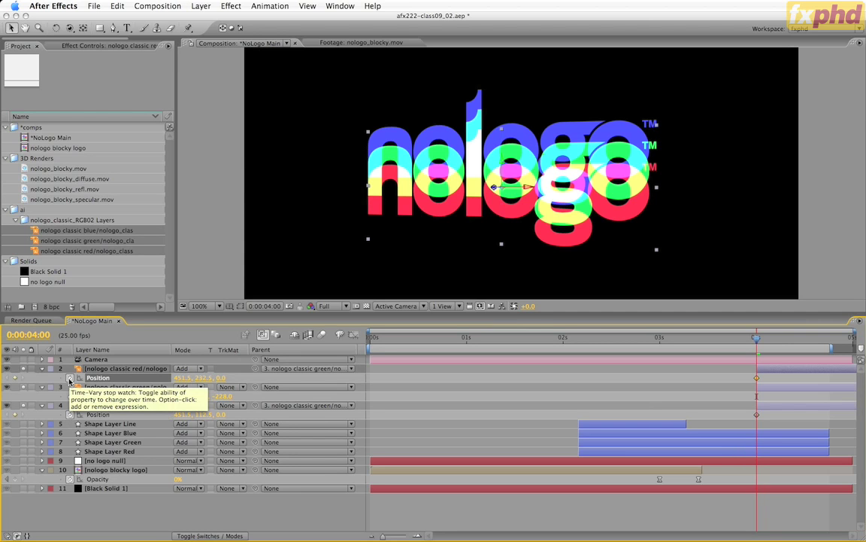
Keyframe the Y position of the red and blue classic layers to 172 at 0:00:04:08
key(space)
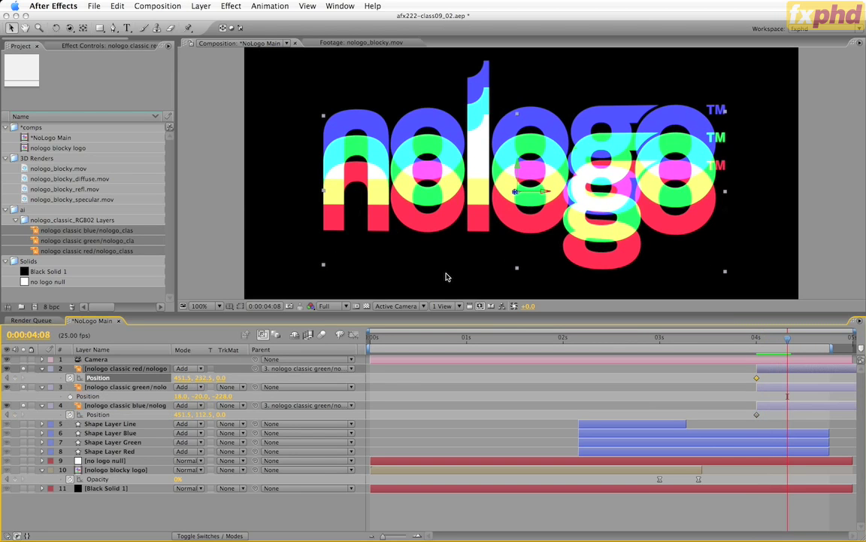
click(251, 382)
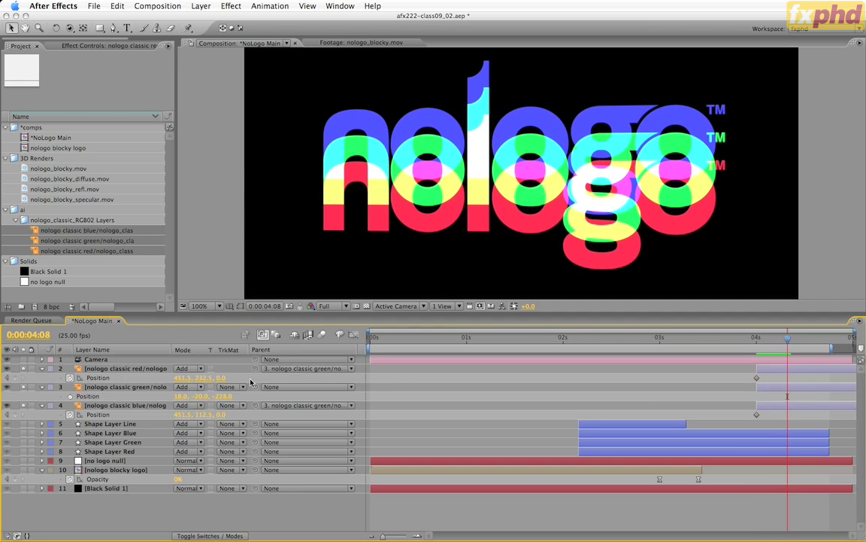
click(201, 378)
text(172)
key(Return)
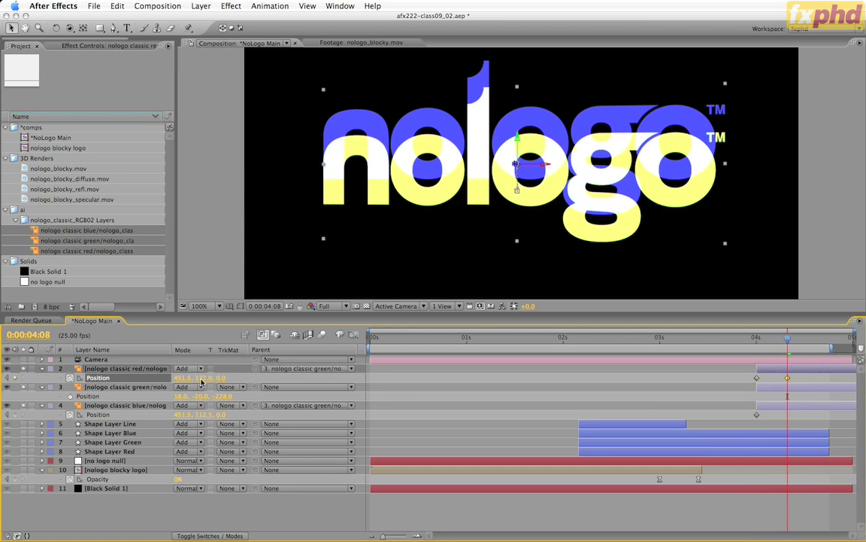
click(202, 415)
text(172)
key(Return)
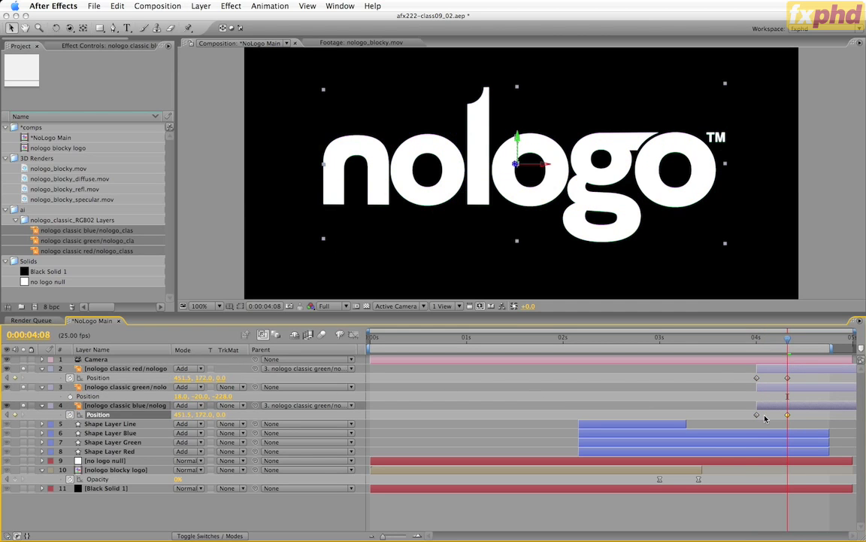
Apply Easy Ease to the first Position keyframes of the red and blue classic layers
drag(764, 417, 743, 364)
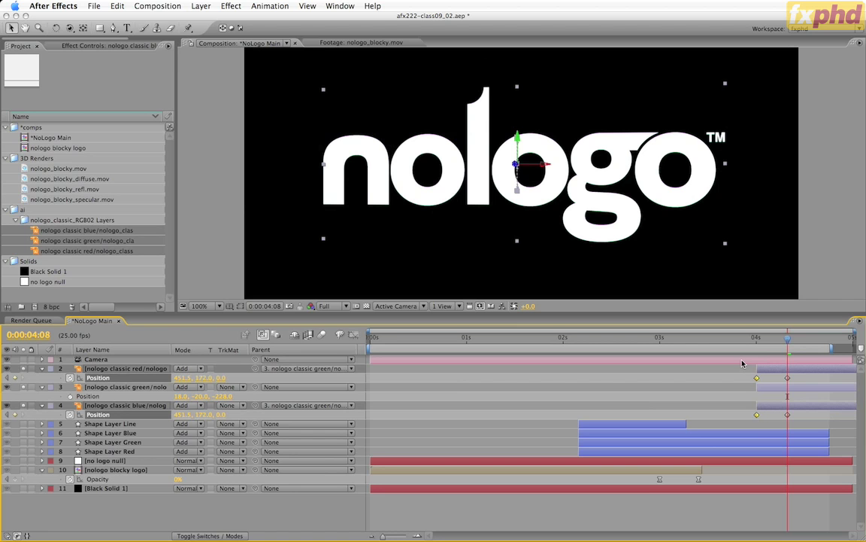
key(F9)
Scrub back and step frame by frame to 0:00:04:08 to examine how the colour layers converge
click(779, 345)
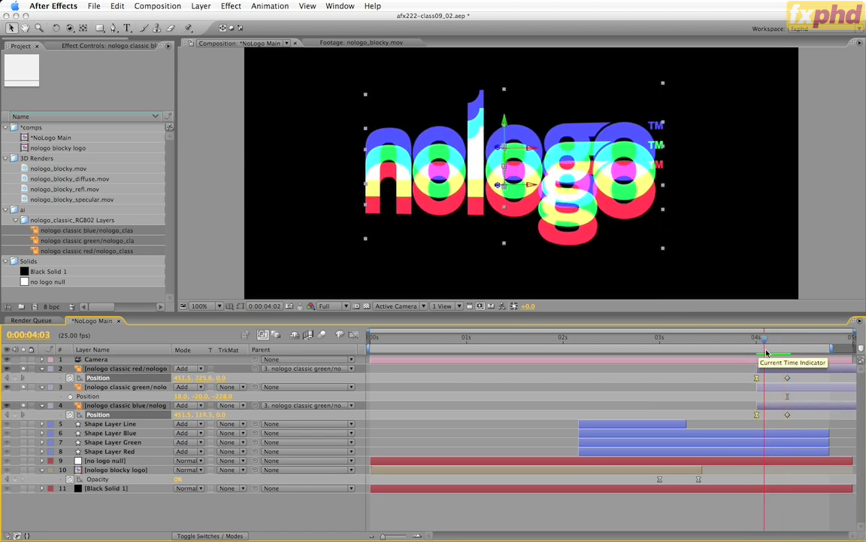
drag(779, 352, 761, 359)
key(Page_Down)
key(Page_Down)
key(Page_Down)
key(Page_Down)
key(Page_Down)
key(Page_Down)
key(Page_Down)
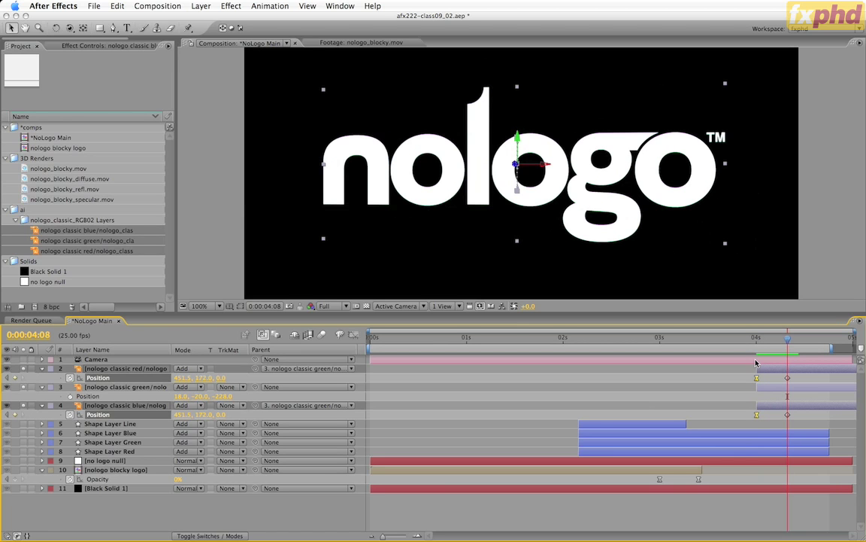
Add an expression to the red classic layer's Position, replacing the default with the copied Inertial Bounce code
key(F2)
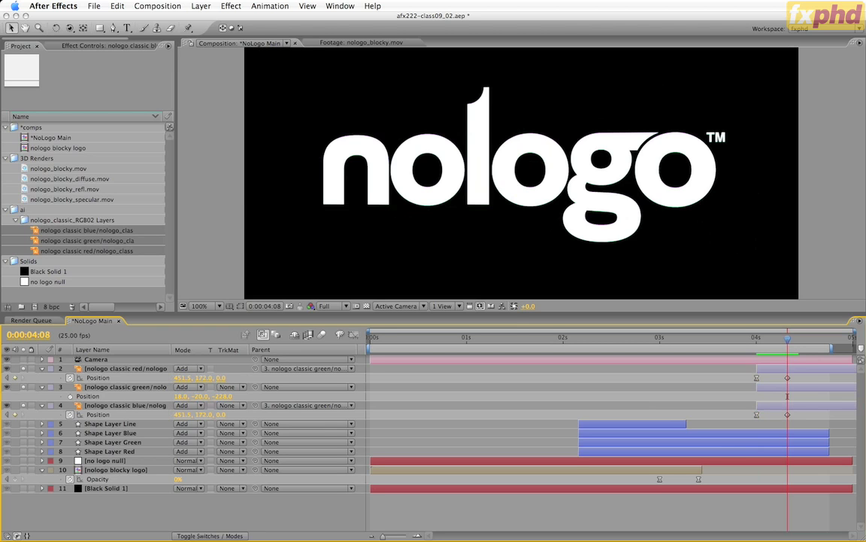
alt+click(70, 378)
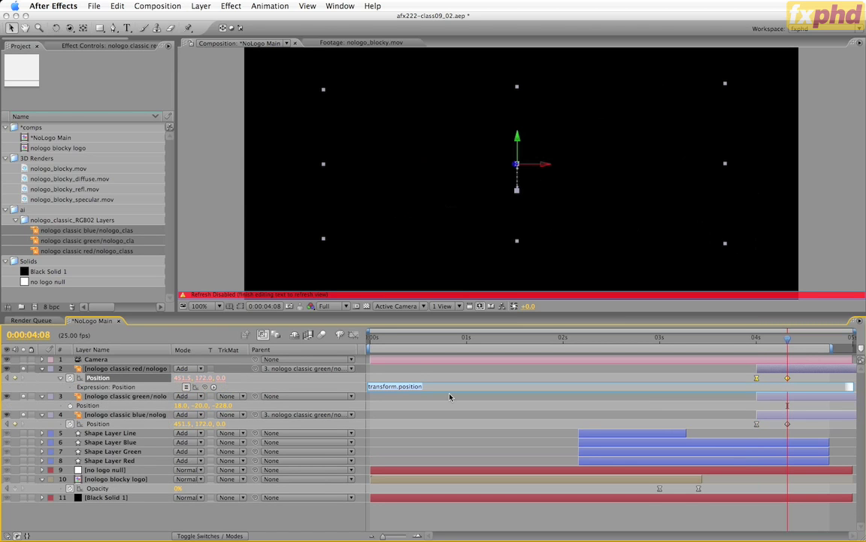
key(BackSpace)
key(super+v)
click(553, 392)
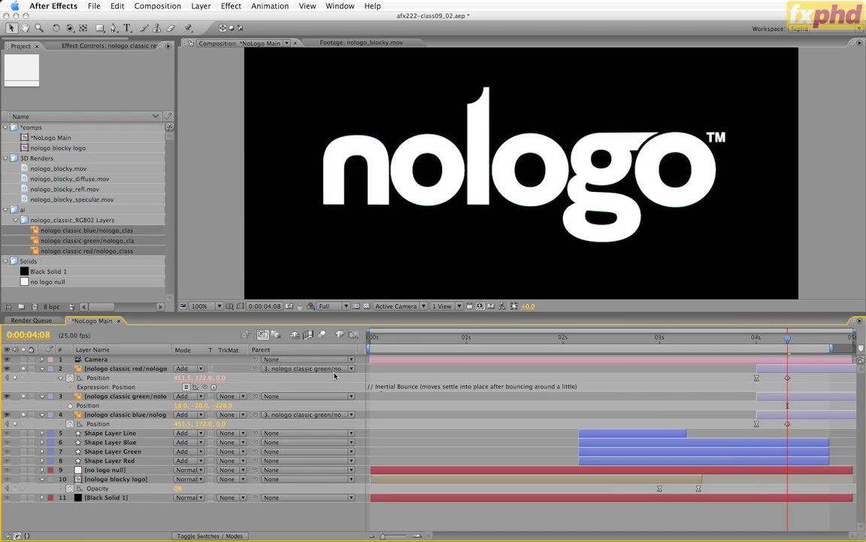
click(579, 386)
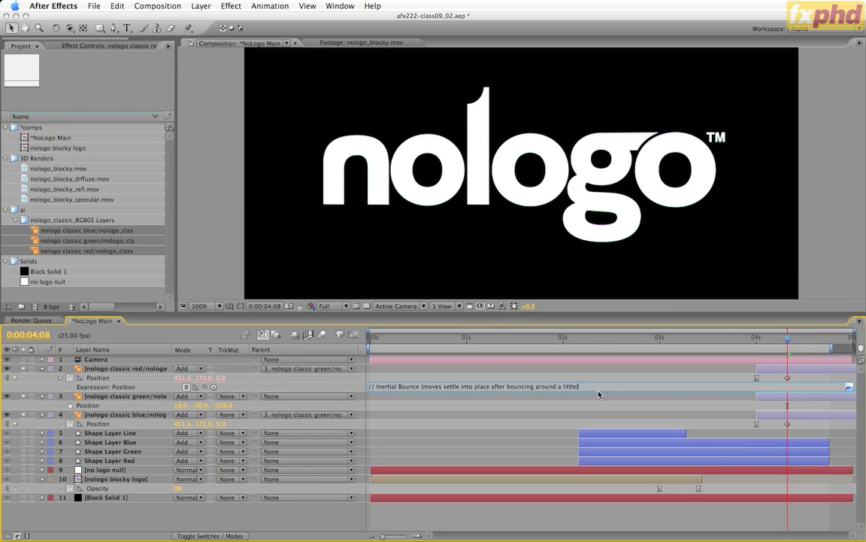
Enlarge the red classic layer's expression field to show the full Inertial Bounce code and commit the expression
drag(599, 392, 599, 496)
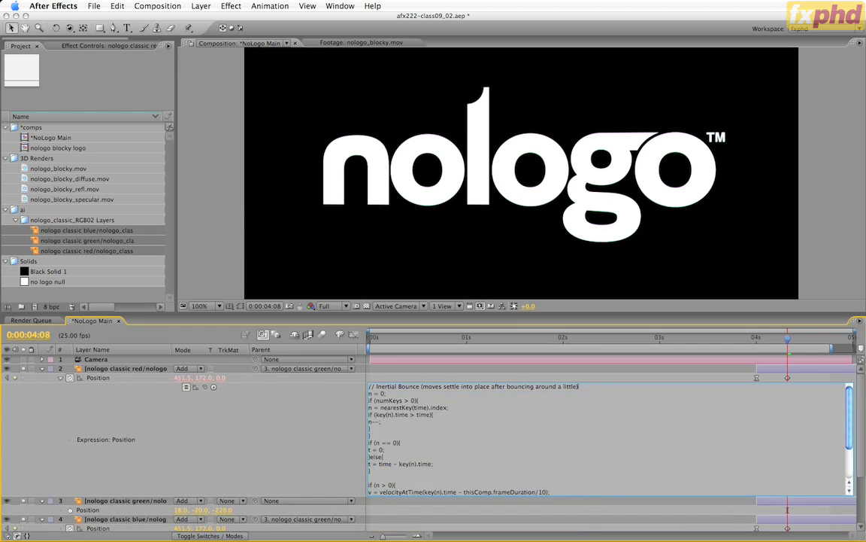
scroll(608, 440, down, 3)
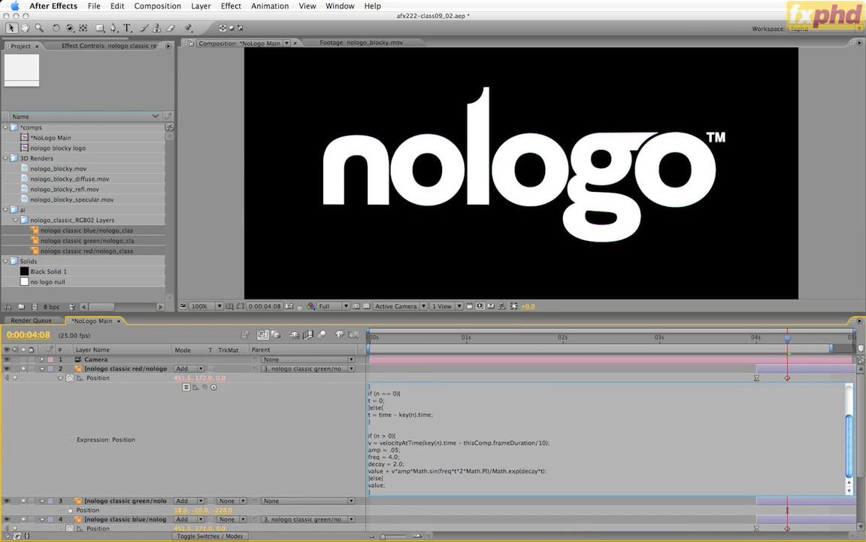
key(KP_Enter)
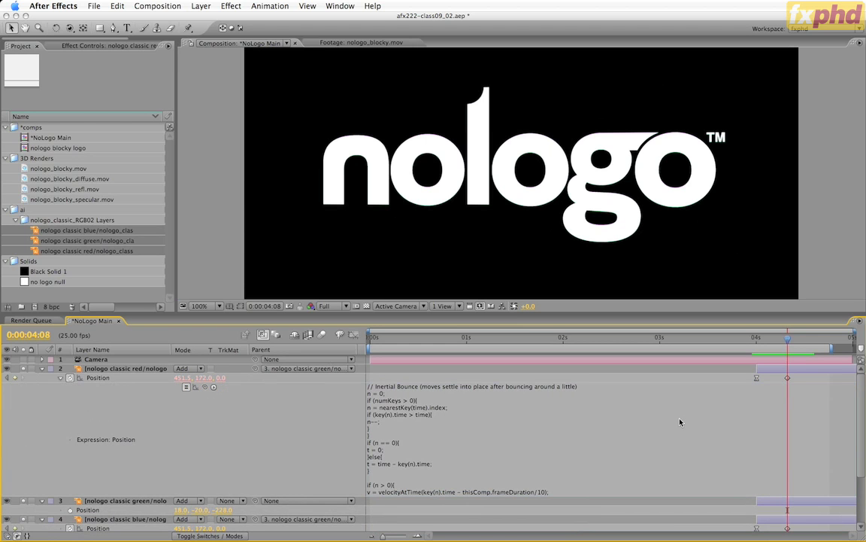
drag(788, 338, 787, 358)
Set amp to .1, freq to 2.0 and decay to 1.0 in the red layer's bounce expression, and scrub through the result
click(582, 441)
click(381, 422)
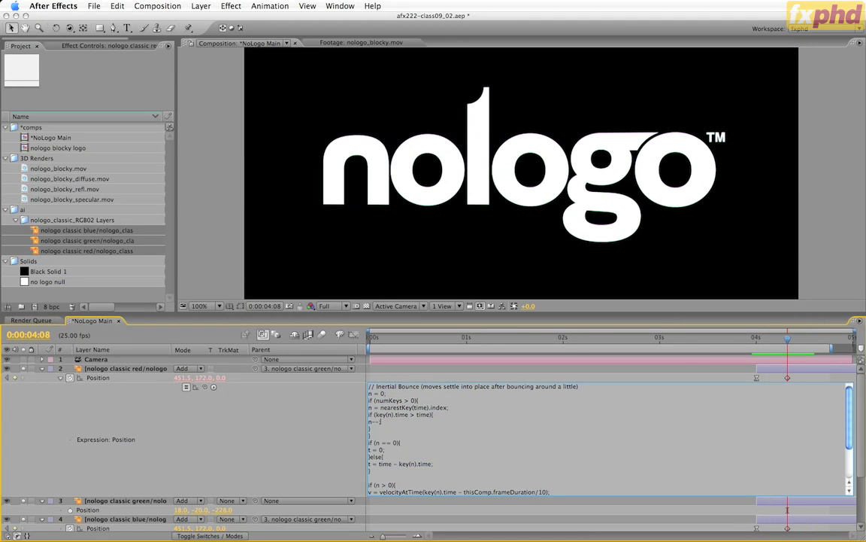
scroll(381, 422, down, 3)
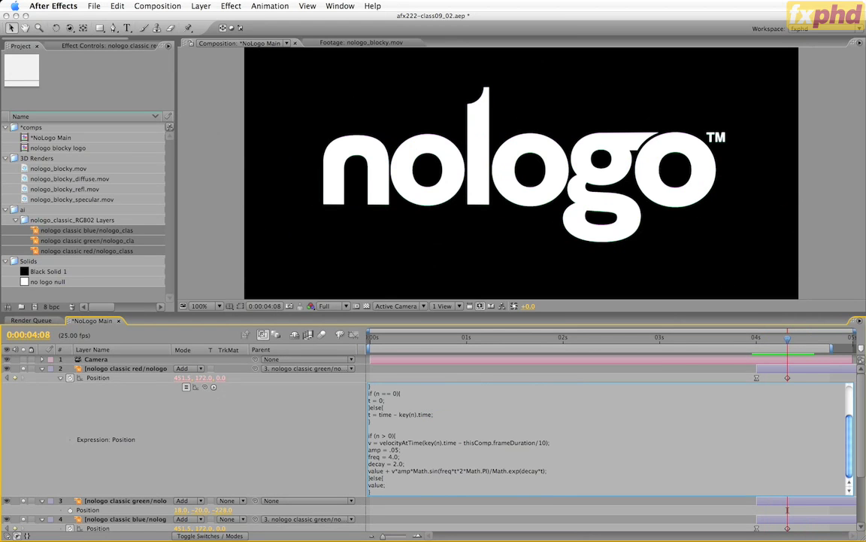
double_click(391, 450)
text(.1)
double_click(390, 457)
text(2.0)
text(1)
click(267, 397)
drag(788, 338, 804, 340)
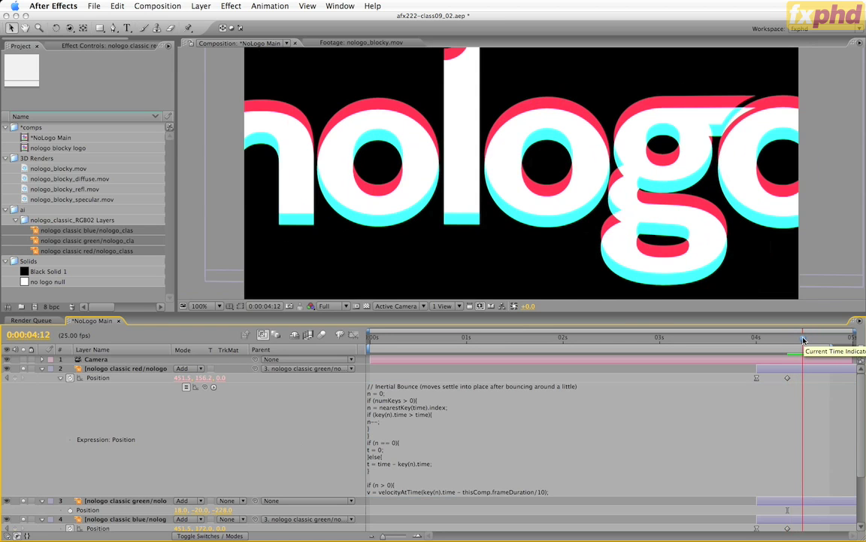
drag(803, 340, 757, 357)
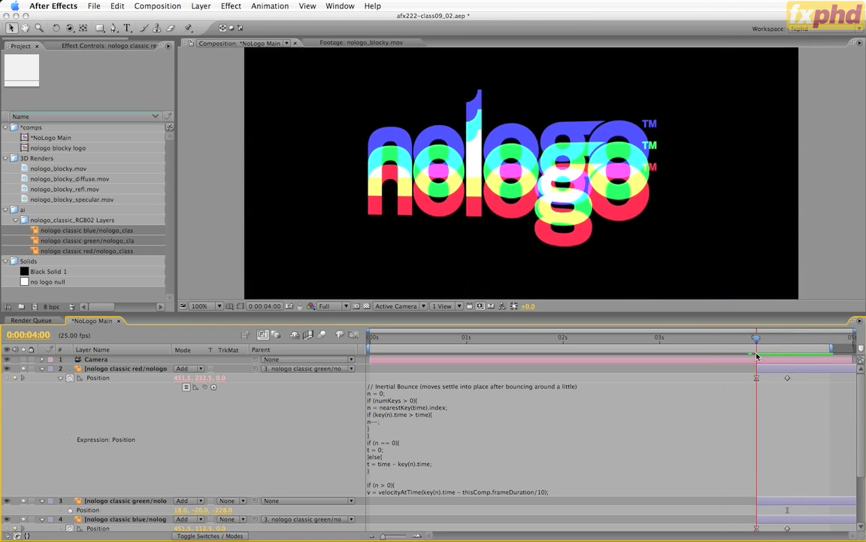
Copy the red classic layer's Inertial Bounce expression into the blue classic layer's Position, replacing the default expression
click(477, 446)
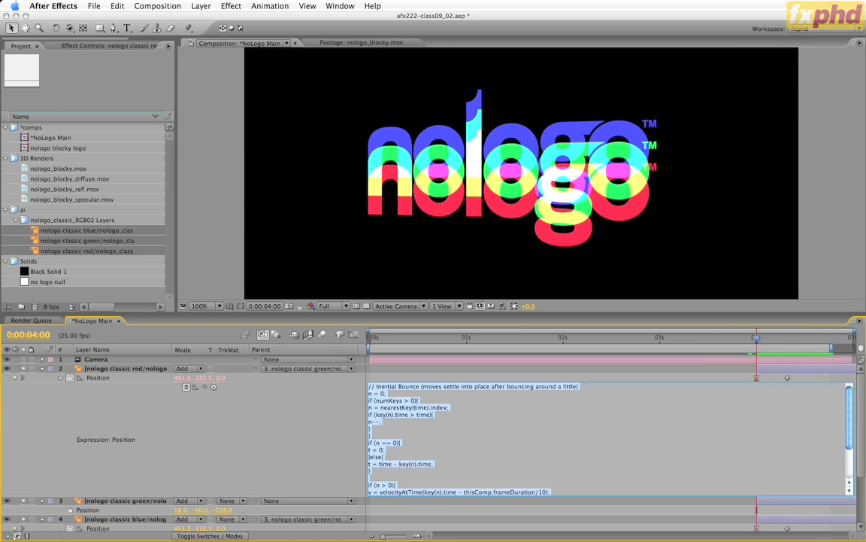
scroll(608, 438, down, 3)
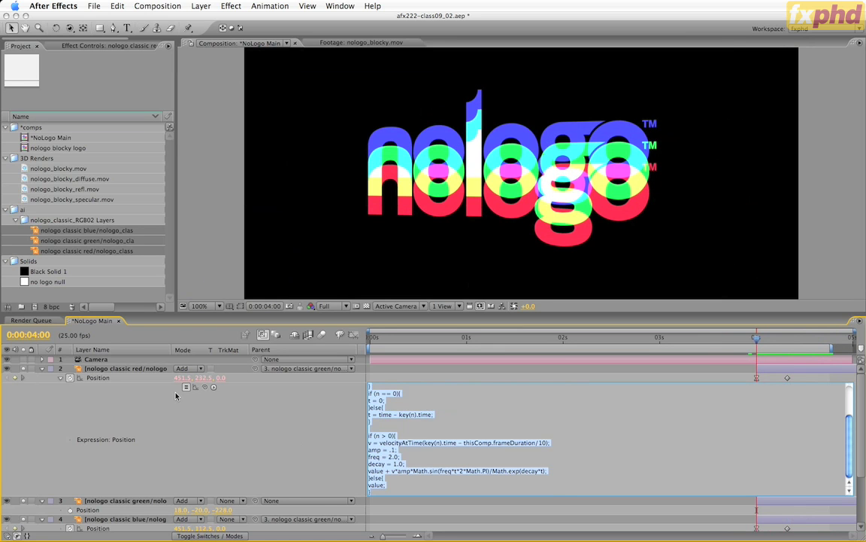
click(60, 378)
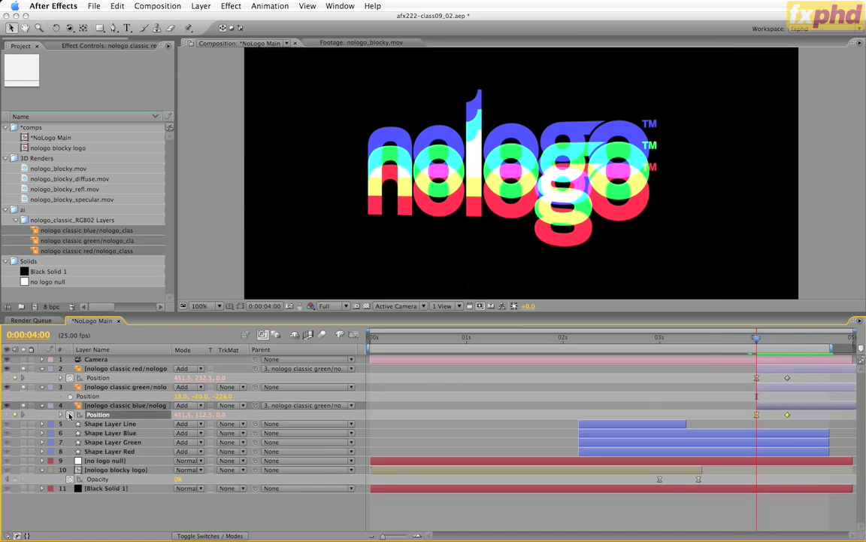
alt+click(69, 414)
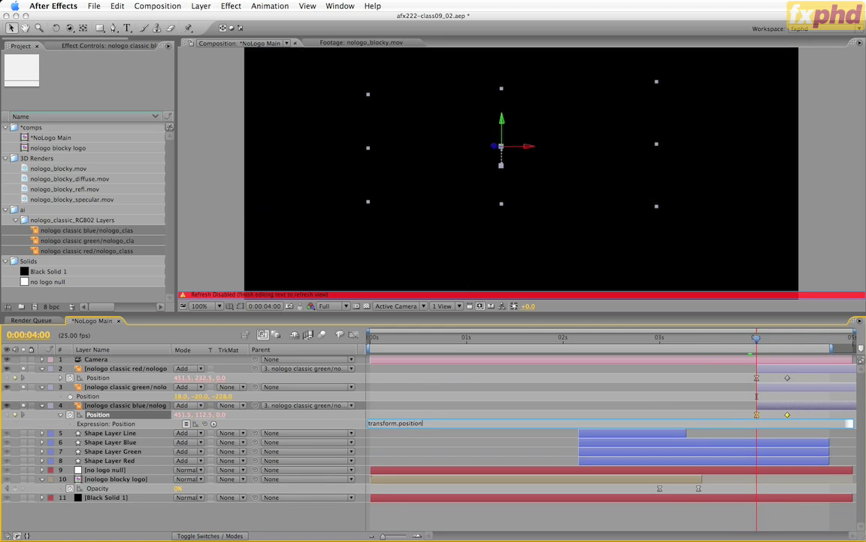
key(BackSpace)
key(super+v)
click(313, 424)
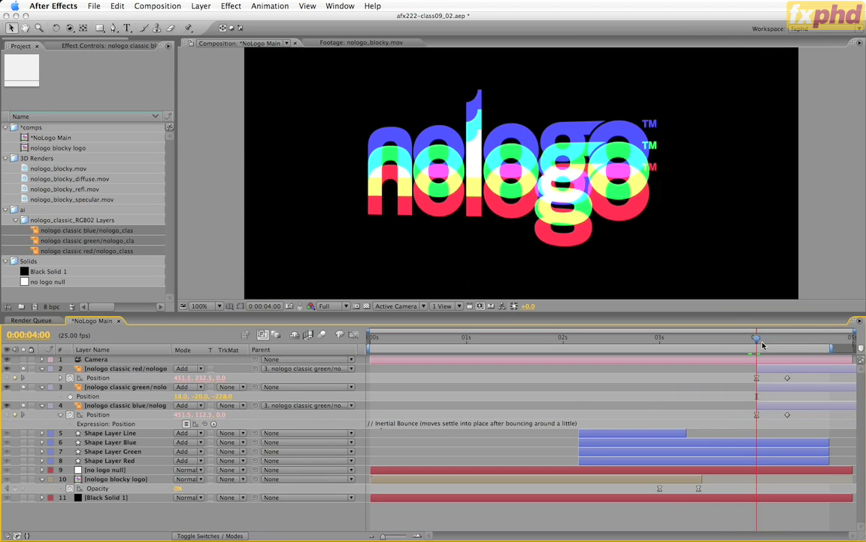
Preview the bounce of the red and blue classic layers from 0:00:04:00
click(786, 343)
drag(788, 345, 756, 353)
key(space)
key(super+Tab)
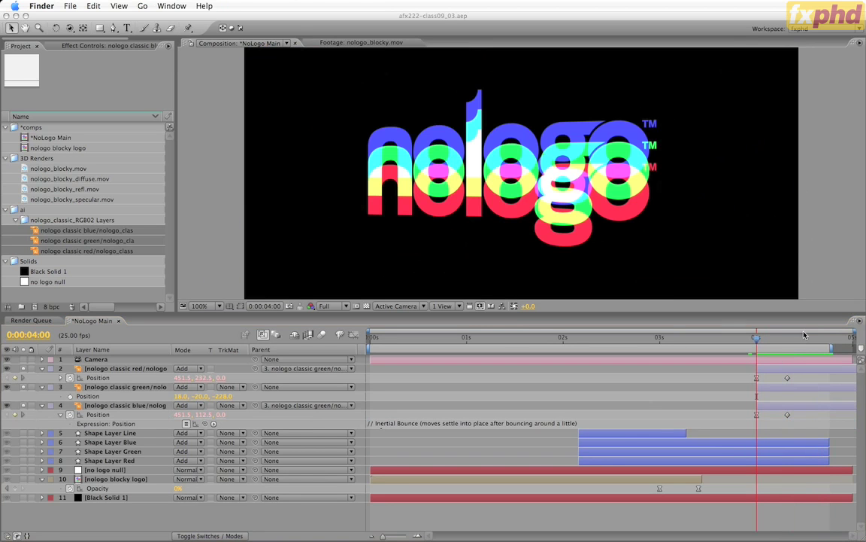
Set the *NoLogo Main composition's duration to 10 seconds
click(830, 340)
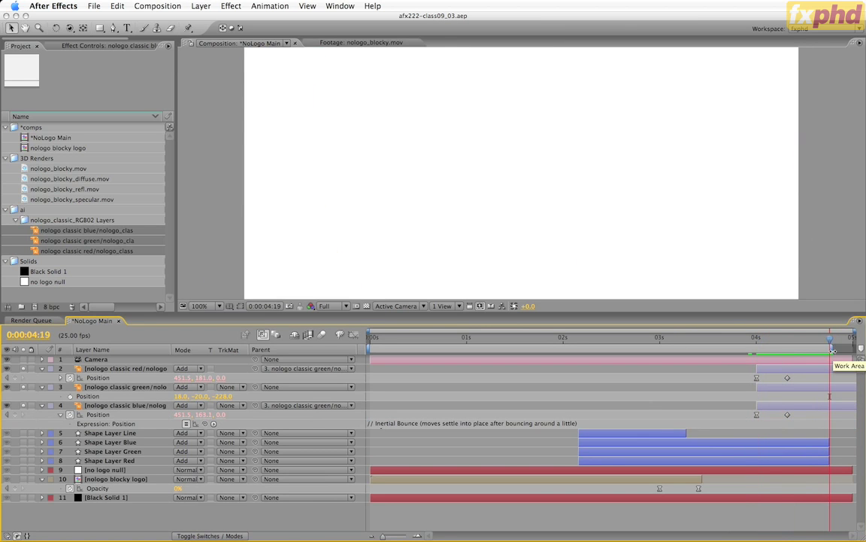
key(super+k)
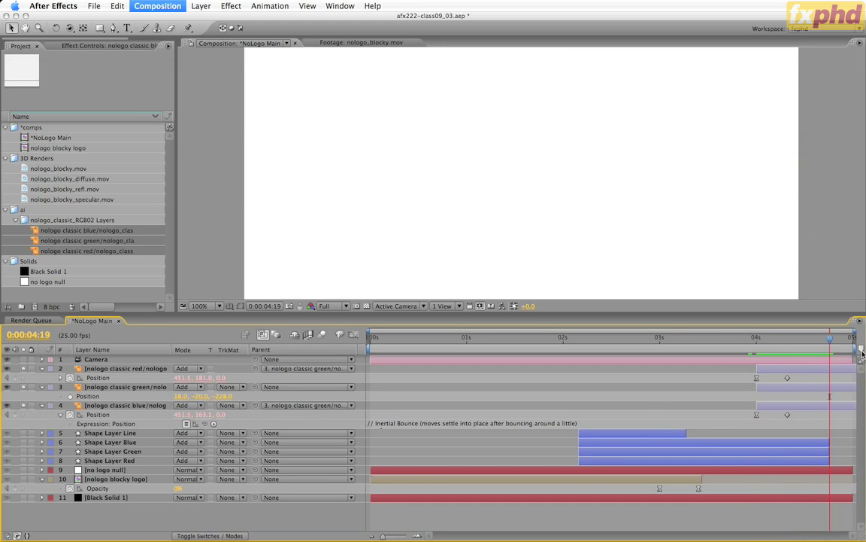
key(Tab)
key(Tab)
key(Tab)
key(Tab)
key(Tab)
key(Tab)
key(Tab)
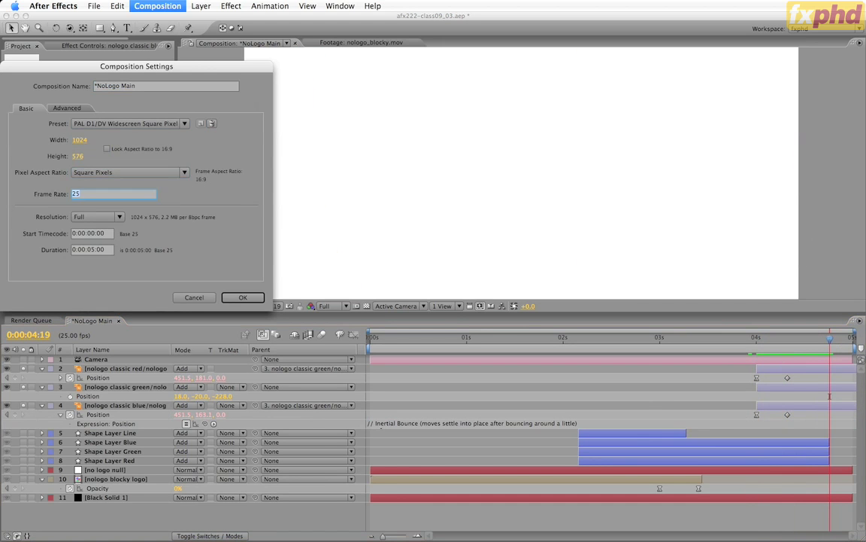
text(1000)
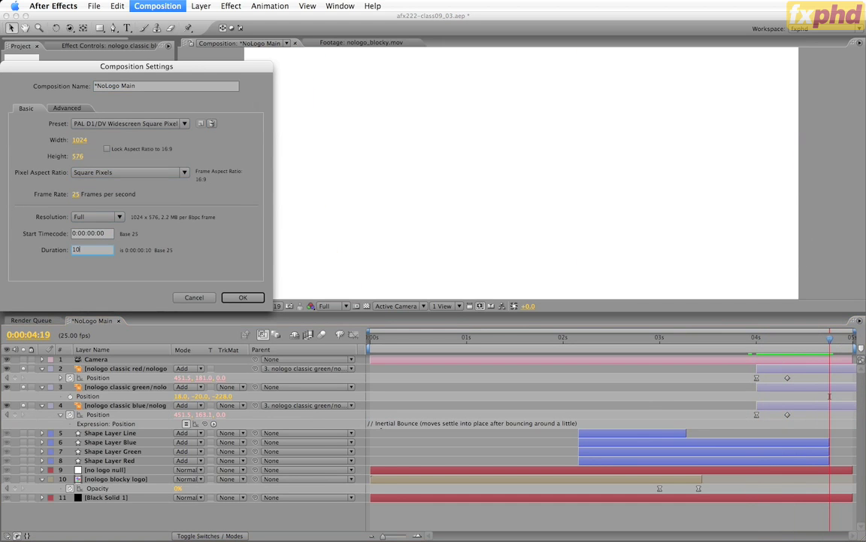
key(Return)
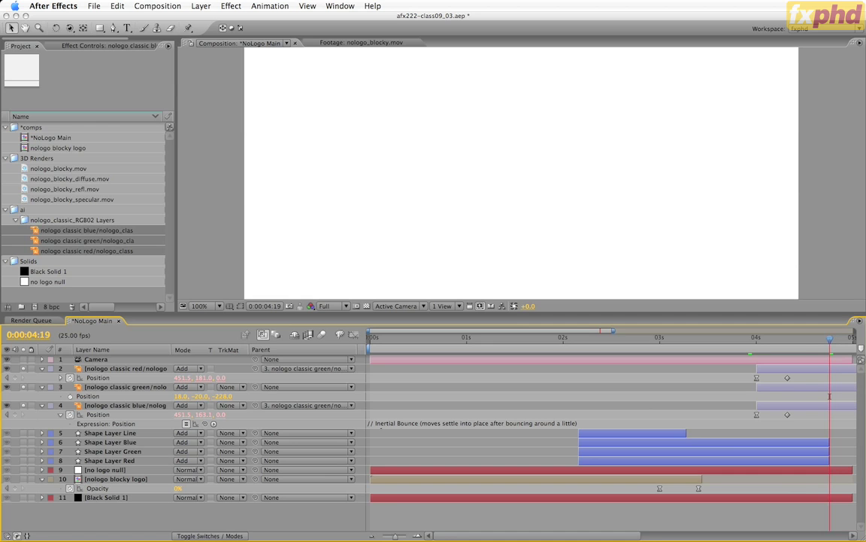
Extend the Camera layer to the end of the 10-second composition and reveal its keyframed properties
drag(614, 330, 858, 327)
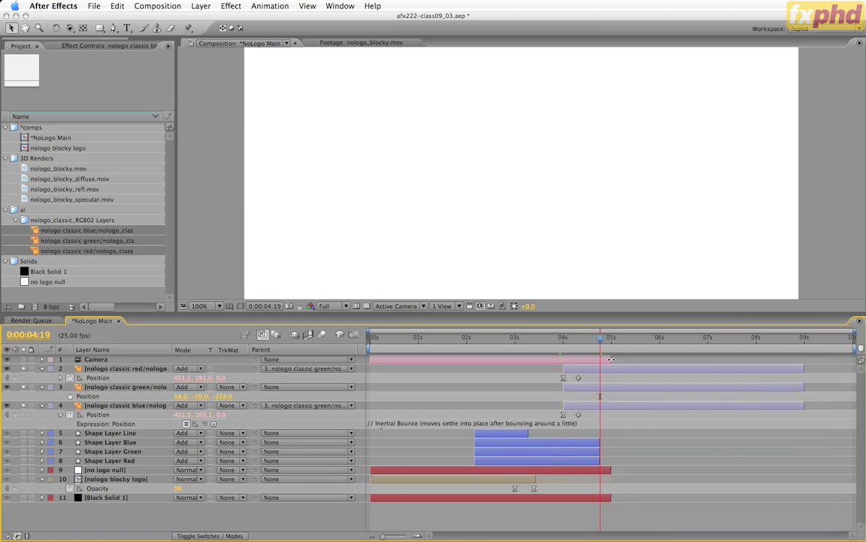
drag(612, 359, 856, 359)
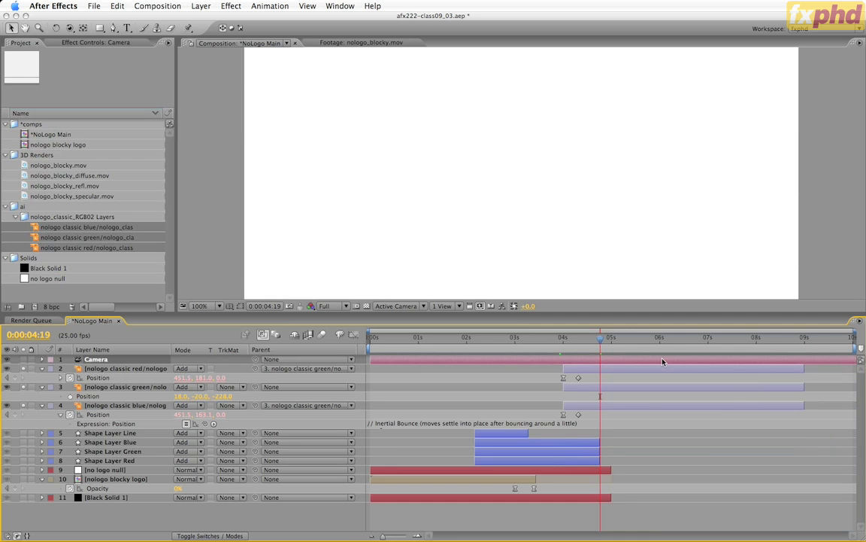
key(u)
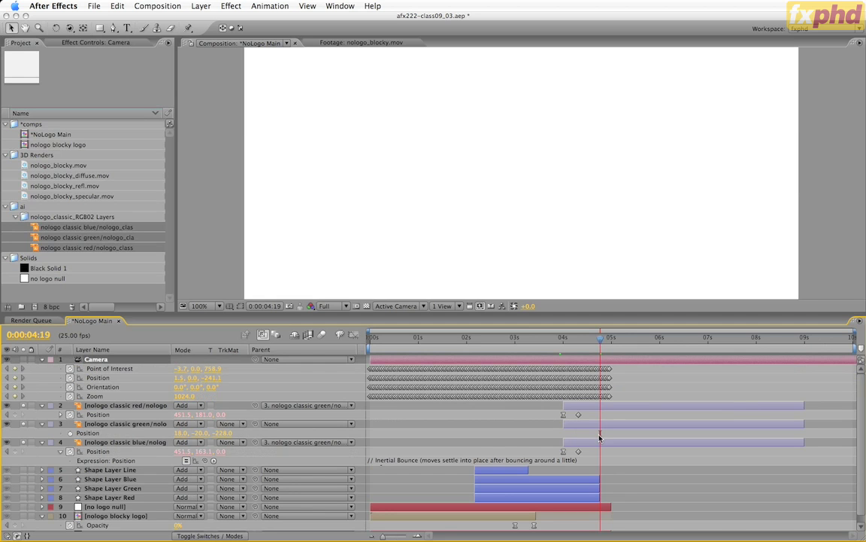
Step back and forth between 0:00:04:18 and 0:00:04:19 to compare the frames around the fill to white
key(Page_Up)
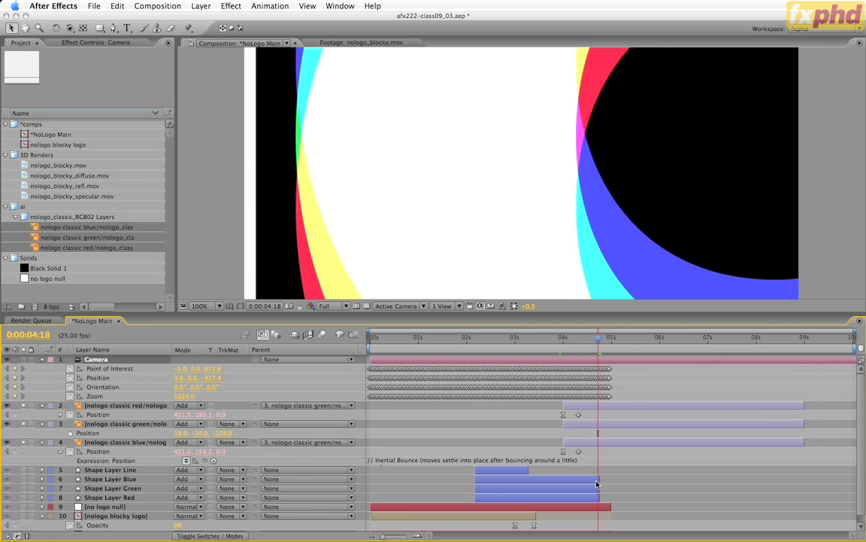
key(Page_Down)
key(Page_Up)
key(Page_Down)
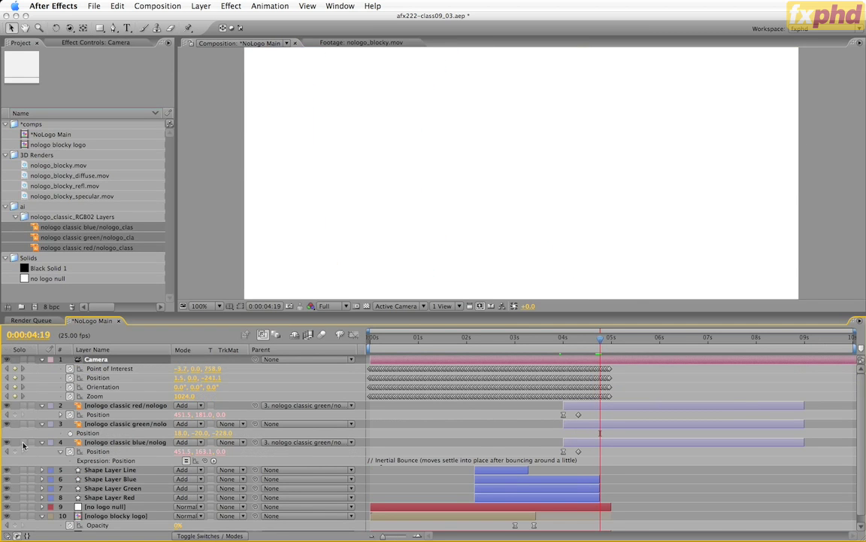
key(Page_Up)
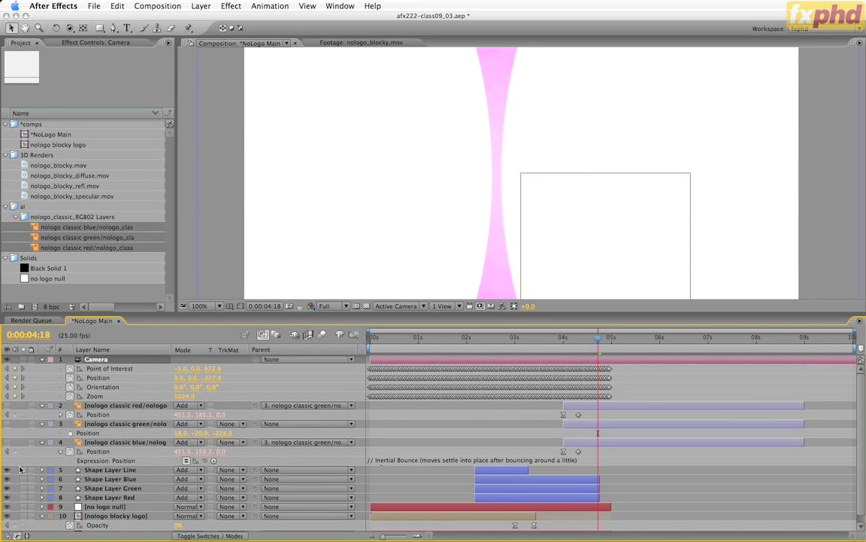
key(Page_Down)
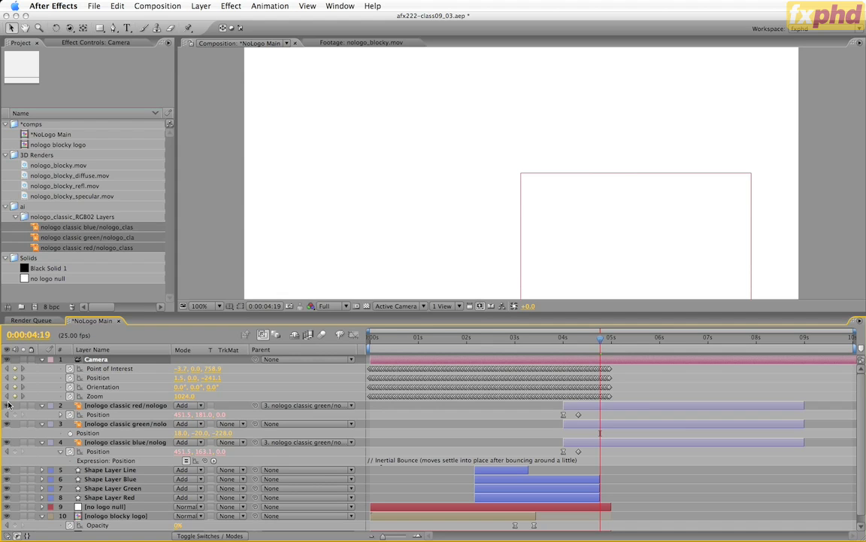
Delete all Camera keyframes after 0:00:04:19 and apply Easy Ease to the Camera keyframes at that frame
key(semicolon)
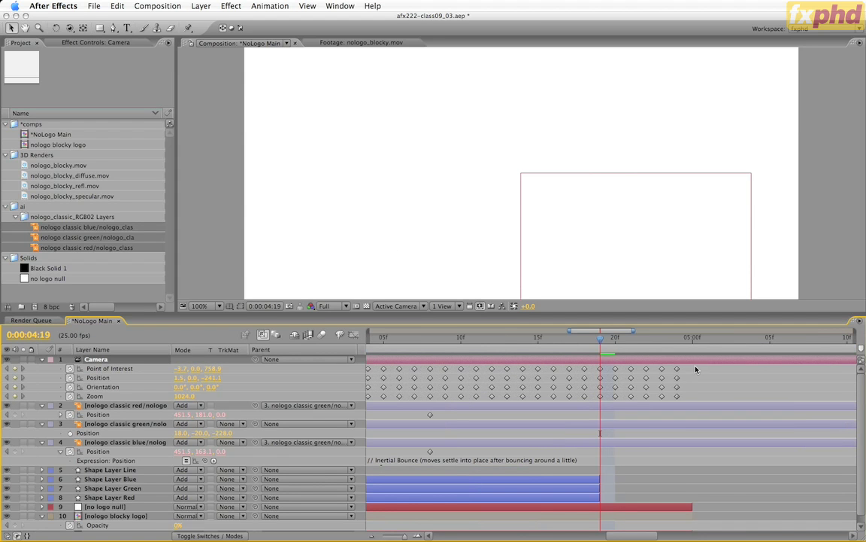
drag(696, 369, 610, 426)
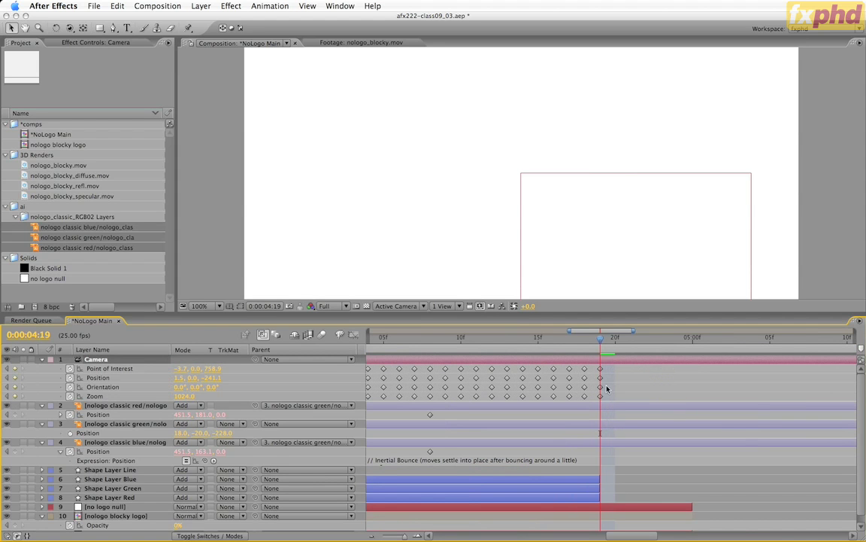
key(Delete)
drag(606, 364, 595, 407)
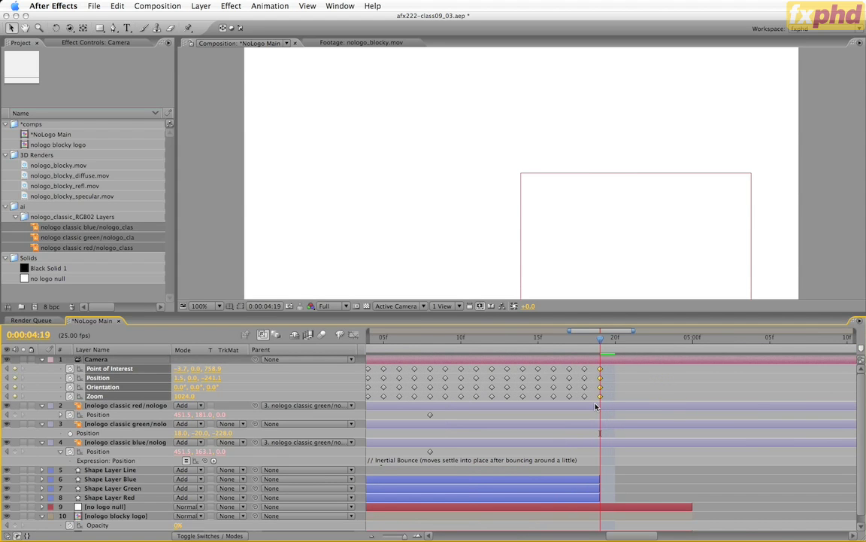
key(F9)
Move the red, green and blue classic layers to start at 0:00:04:19 and set the green layer's Y position to -12
drag(624, 331, 660, 331)
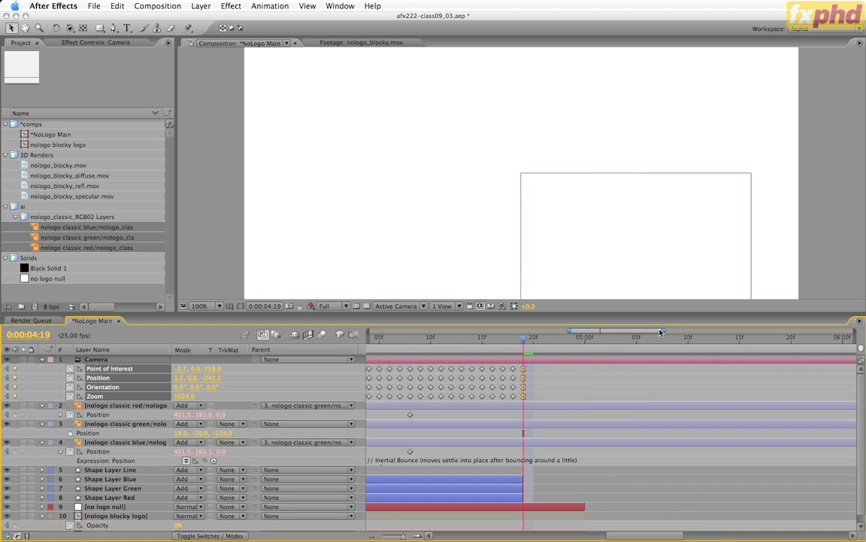
click(565, 405)
shift+click(567, 446)
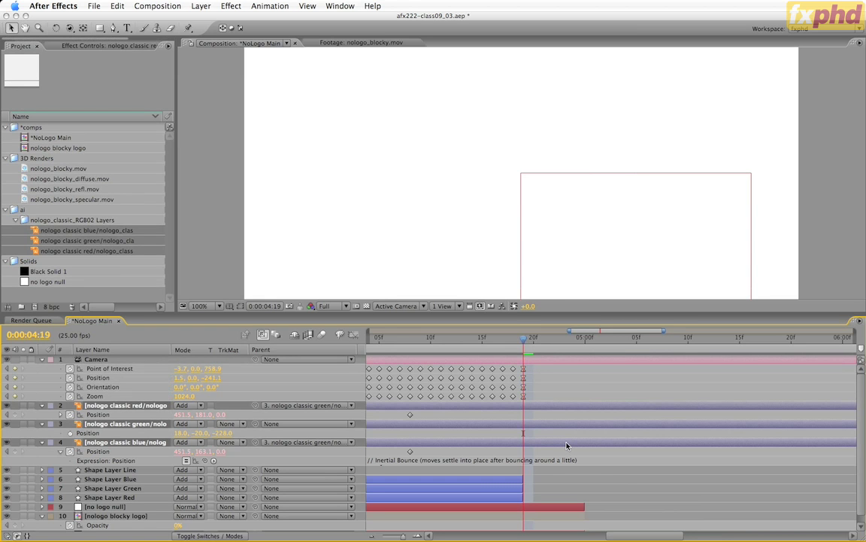
key(bracketleft)
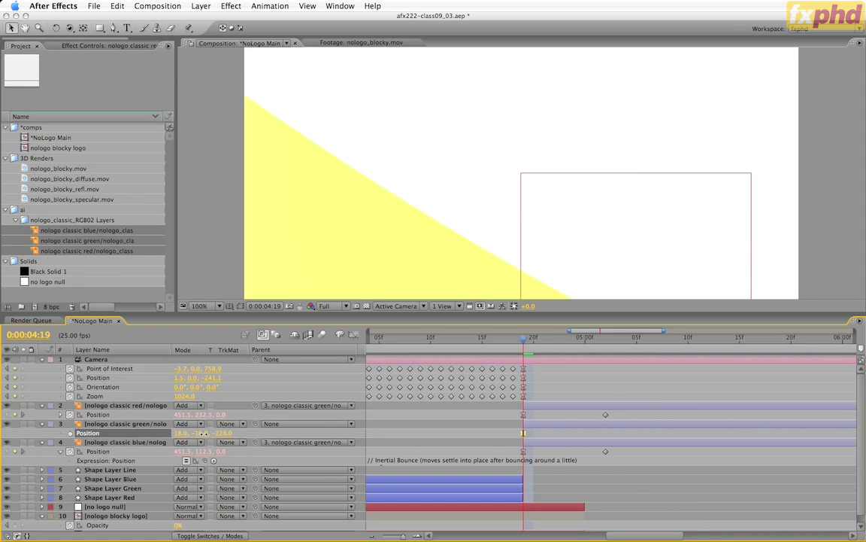
drag(201, 436, 206, 434)
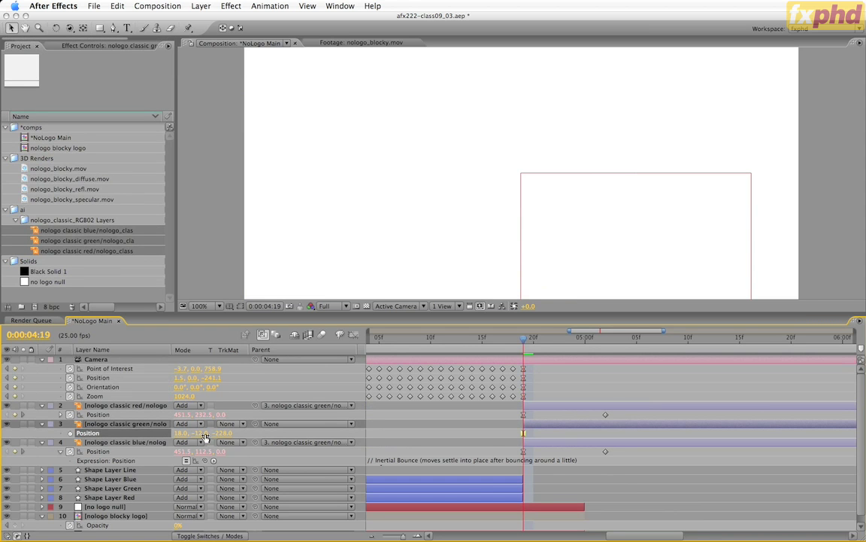
Keyframe the green classic layer's Z Rotation at 0° at 0:00:04:19 and -90° at 0:00:06:00, with Easy Ease on the final keyframe
click(149, 426)
key(shift+r)
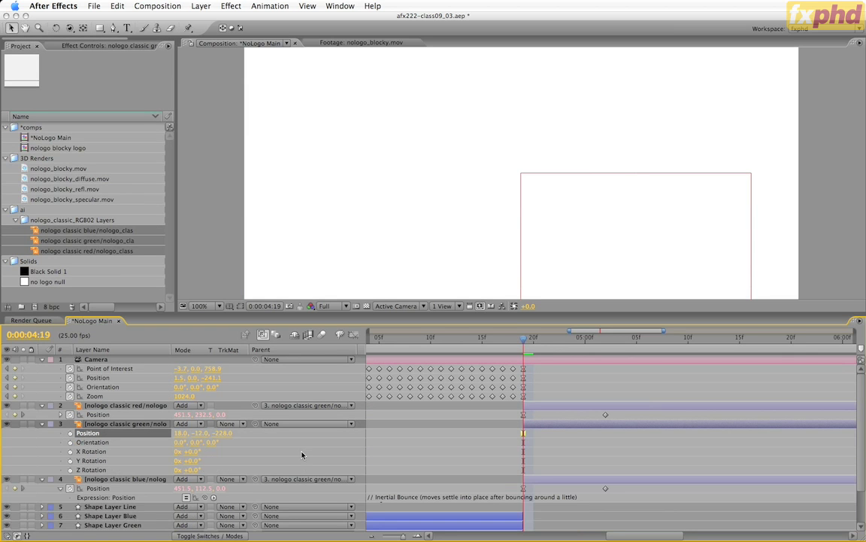
click(69, 470)
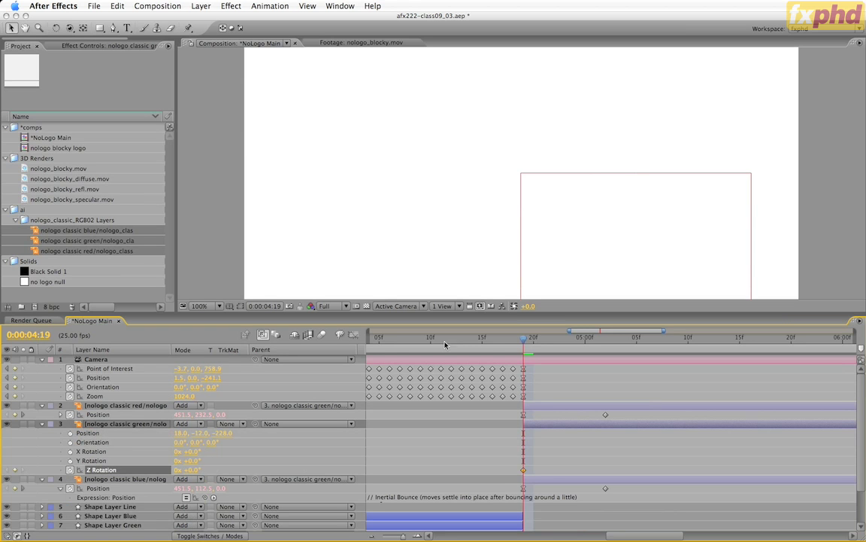
click(845, 336)
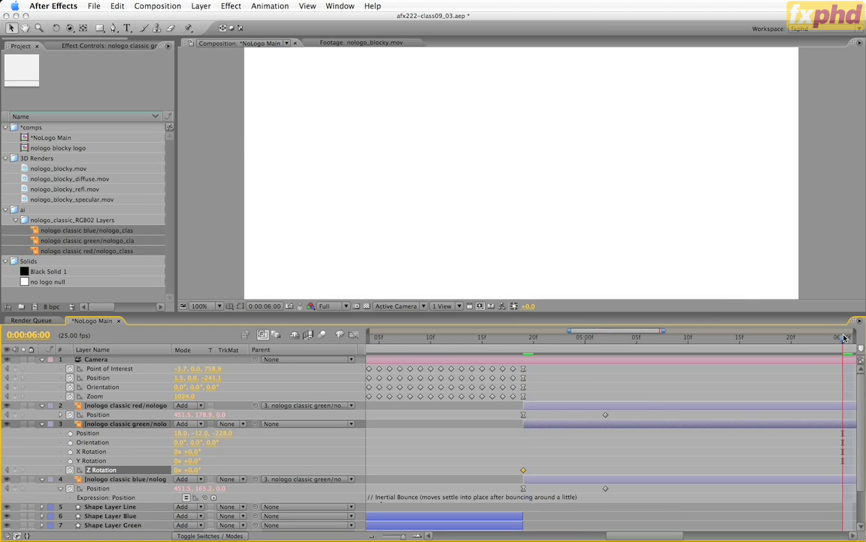
click(191, 471)
text(-90)
key(Return)
key(F9)
In two horizontal views at 0:00:06:00, pull the Camera and its point of interest back to Z positions of about -3675 and -2675
click(445, 305)
click(455, 325)
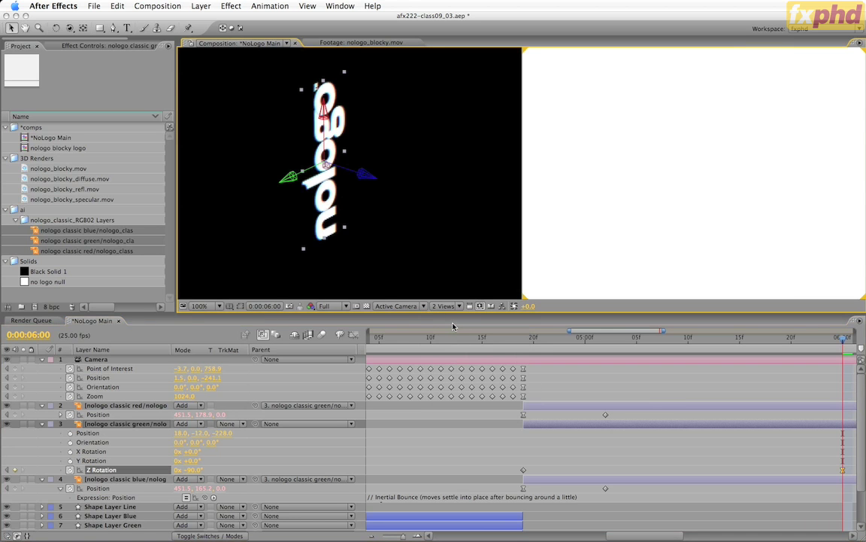
key(c)
click(374, 167)
drag(375, 167, 392, 230)
drag(385, 145, 377, 254)
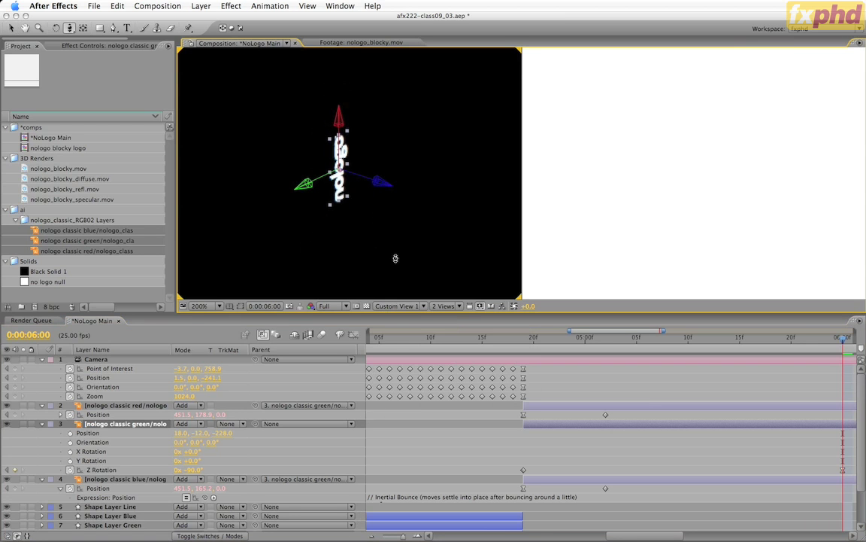
click(105, 360)
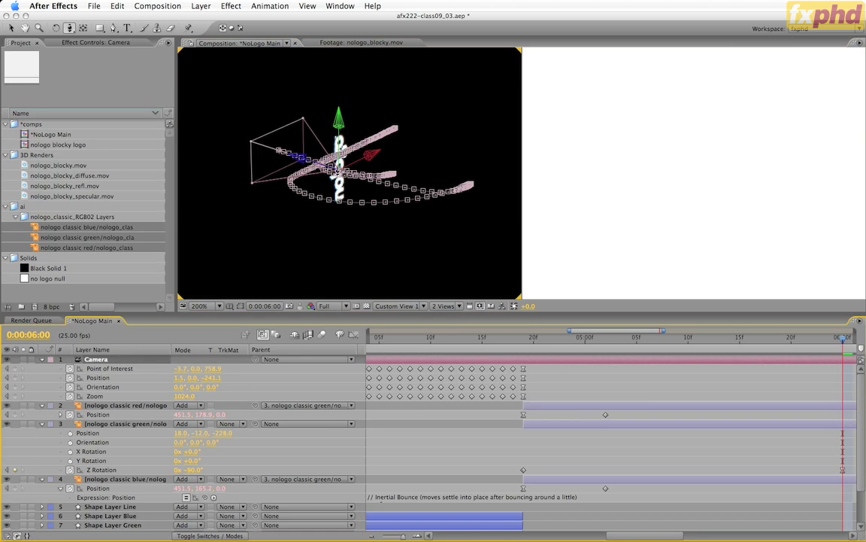
key(v)
drag(304, 158, 674, 291)
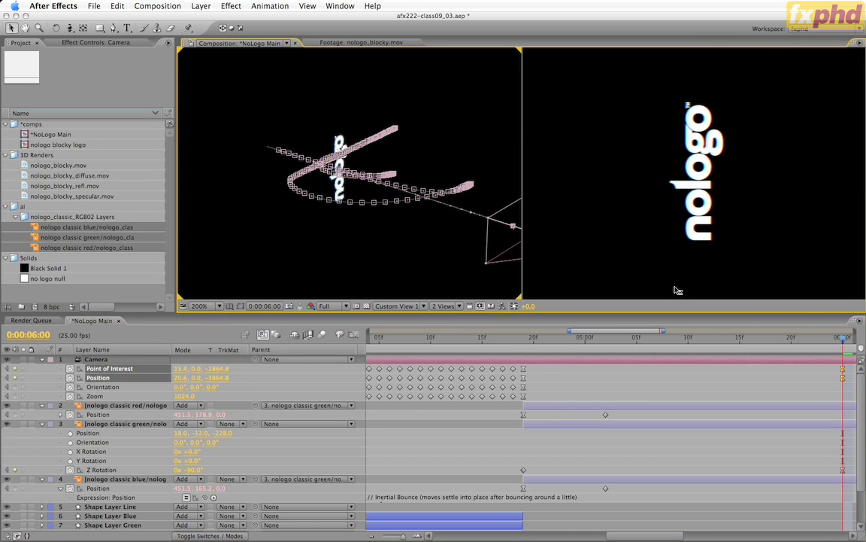
drag(674, 291, 658, 284)
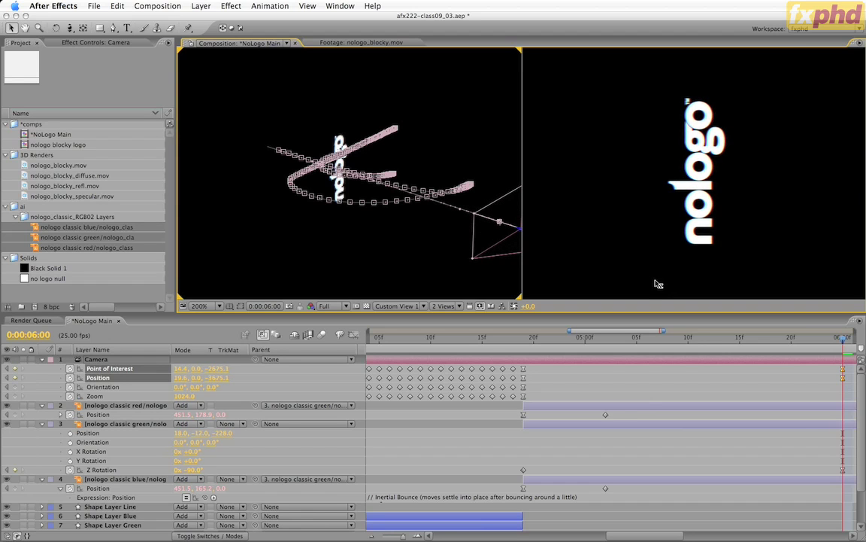
Scrub between 0:00:04:19 and 0:00:06:00 to review the camera pull-back and the logo rotation
click(634, 241)
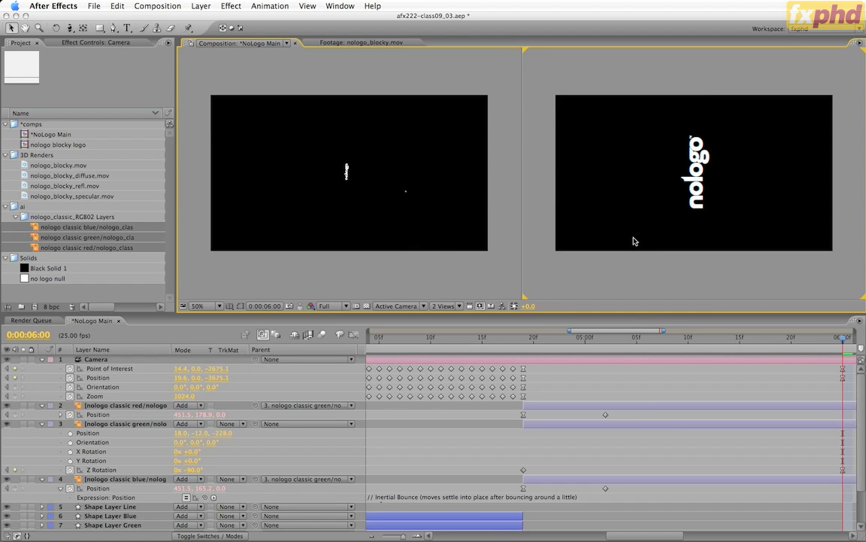
click(525, 340)
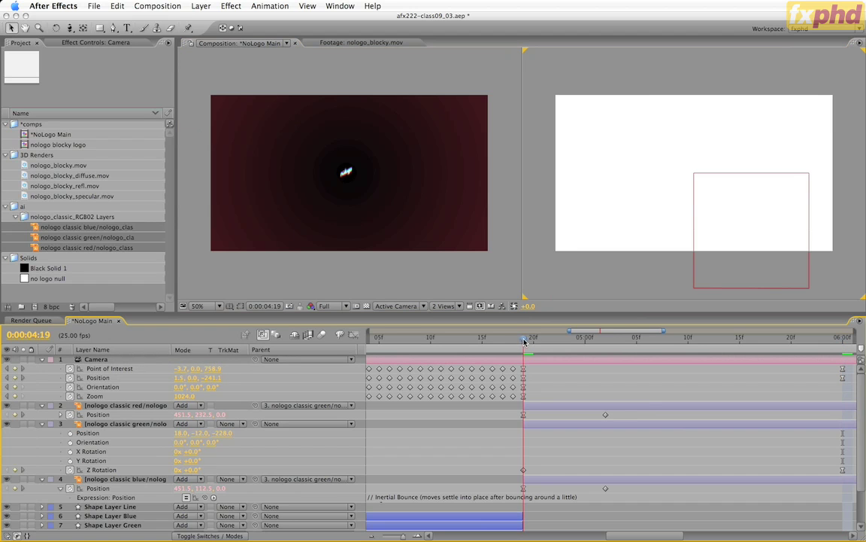
drag(525, 340, 844, 348)
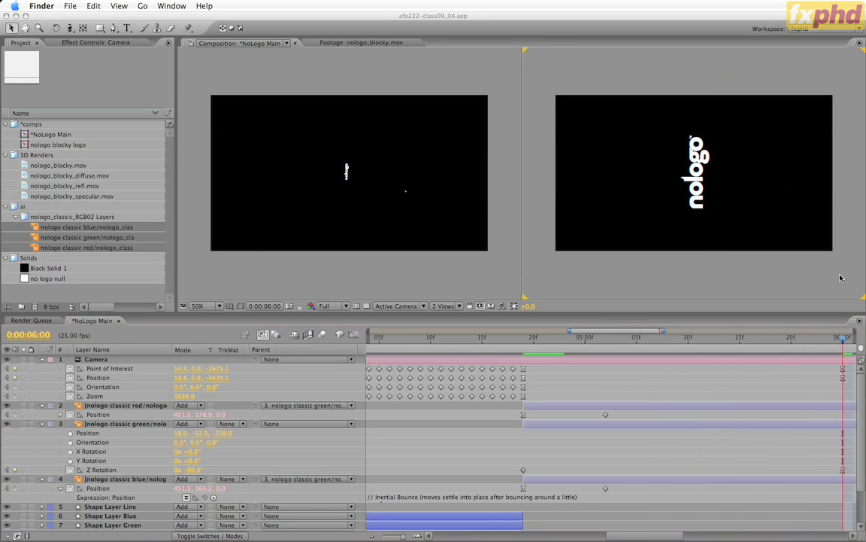
Return the composition viewer to a single view at 100% magnification
click(442, 308)
click(442, 308)
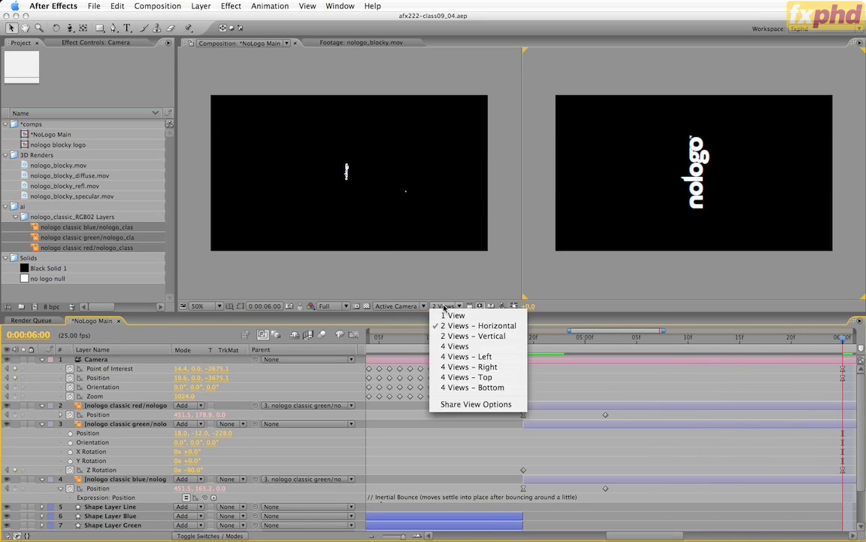
click(445, 315)
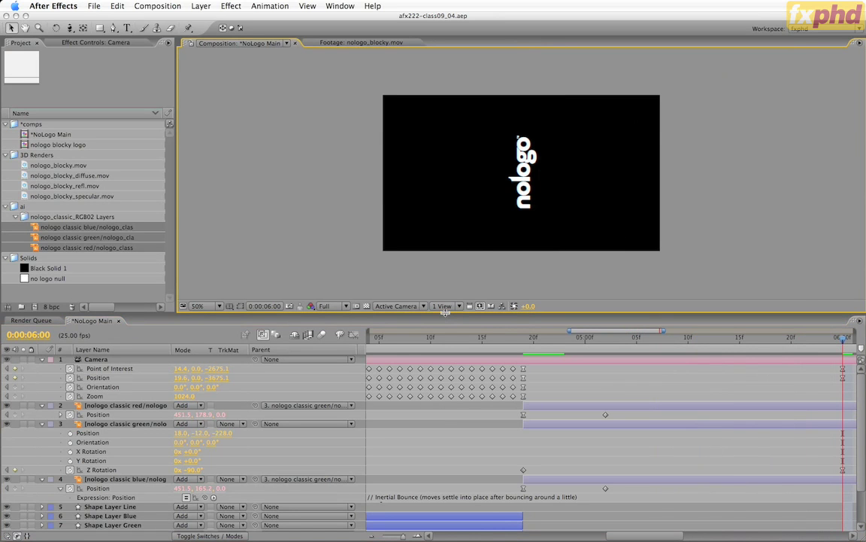
key(period)
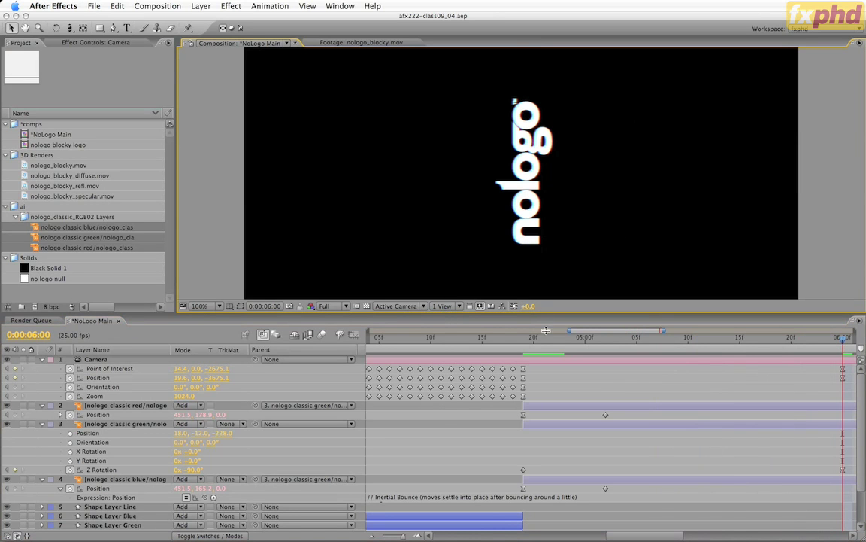
Enlarge the timeline, extend the Black Solid 1 layer to about 0:00:08:10 and show the timeline from its start
drag(546, 330, 543, 281)
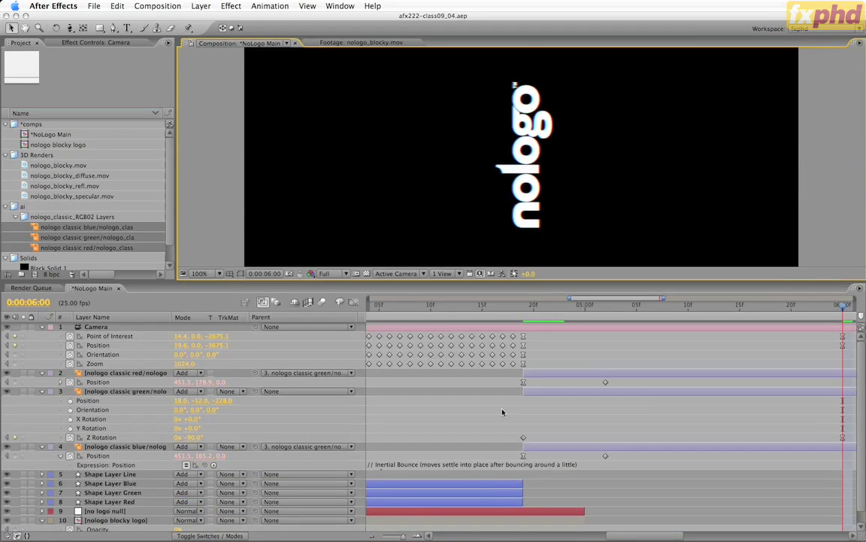
key(grave)
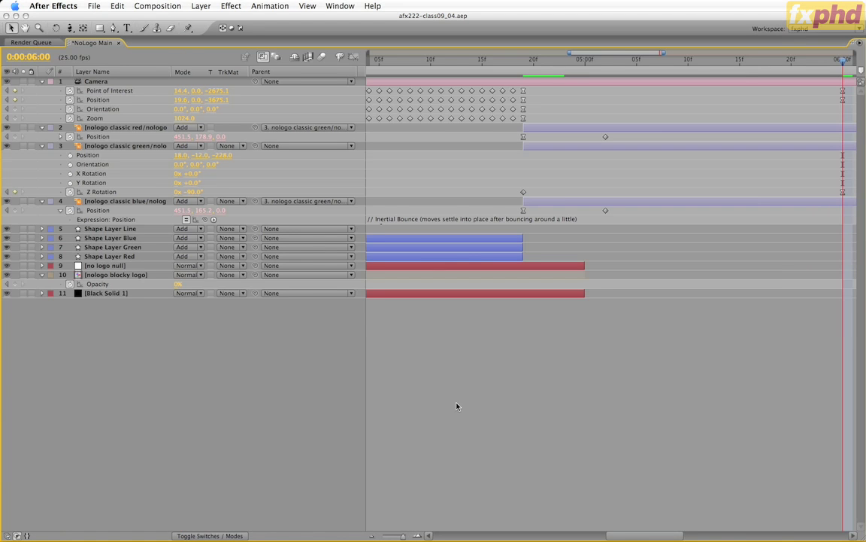
drag(583, 295, 846, 295)
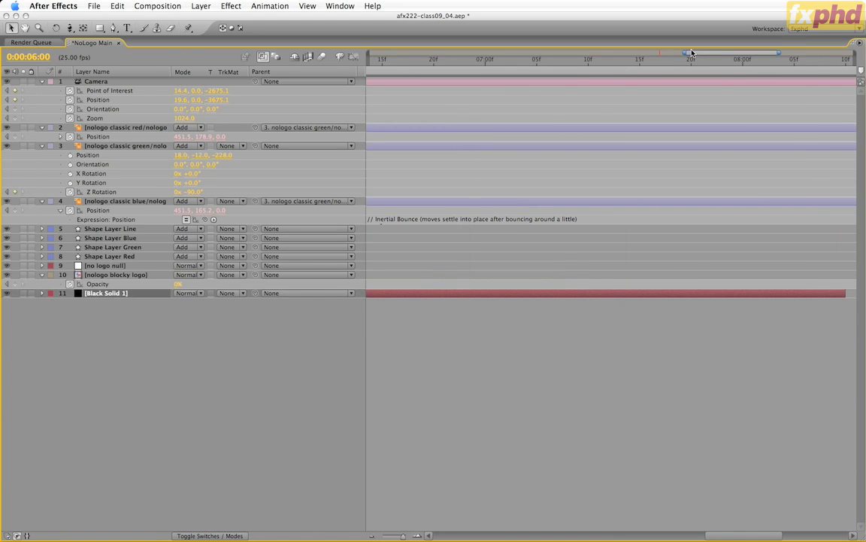
drag(692, 52, 368, 53)
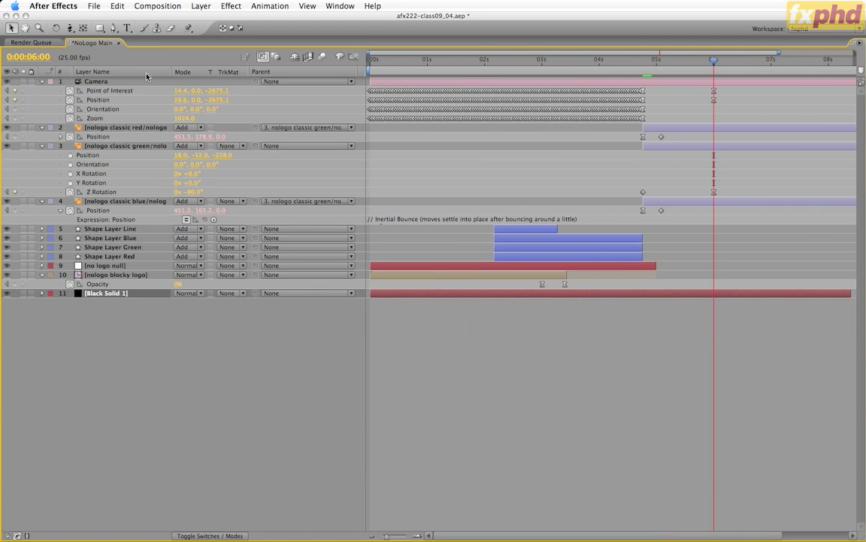
Collapse the properties of all layers and restore the panel layout with more height for the composition viewer
key(super+a)
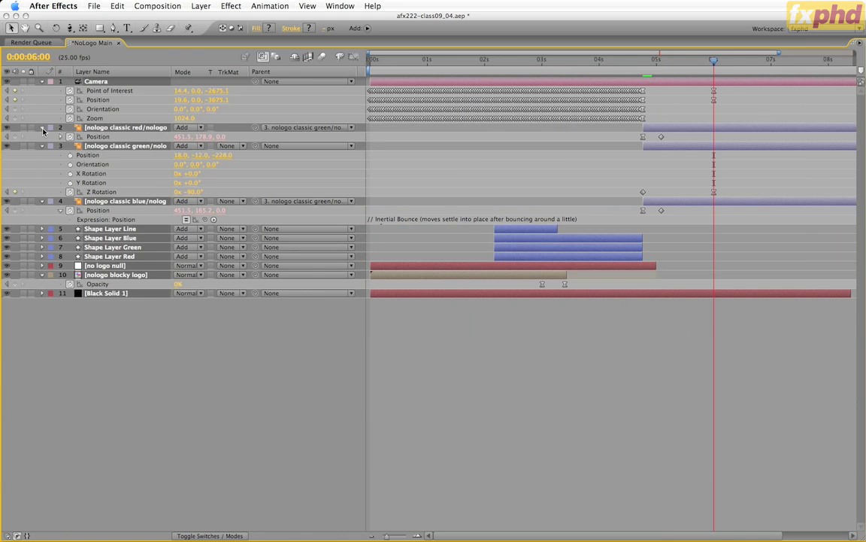
key(u)
click(207, 288)
key(grave)
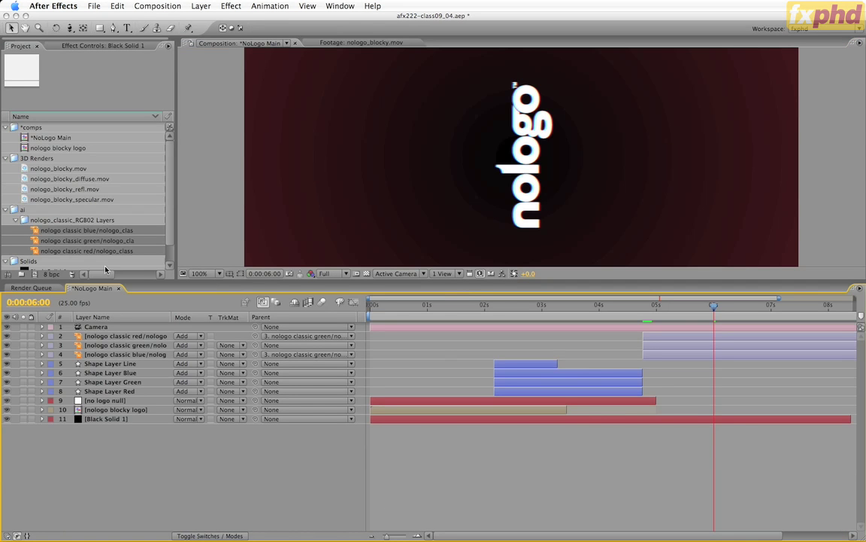
drag(126, 281, 129, 347)
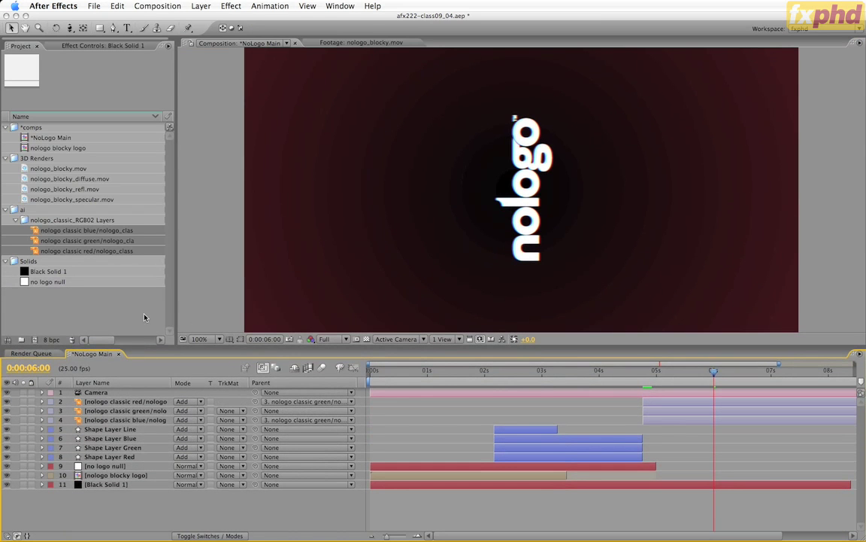
click(131, 305)
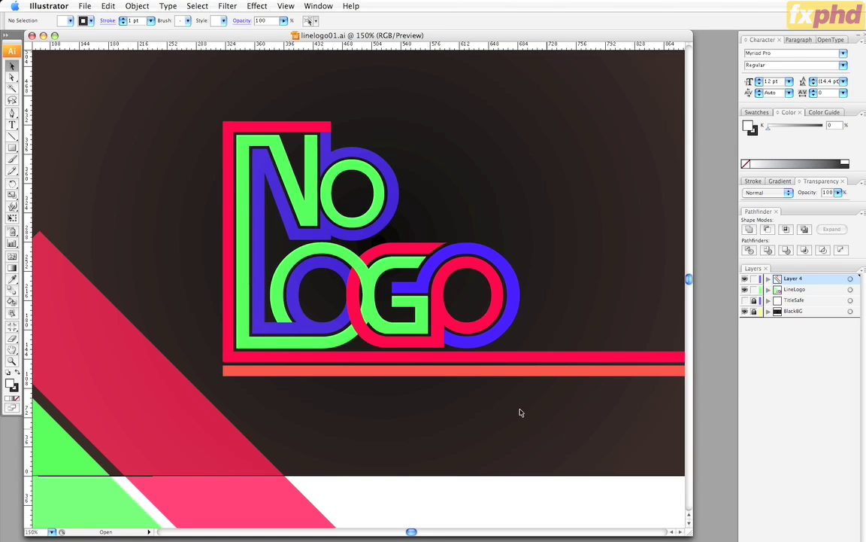
In Illustrator, bring up logolines.ai and examine the colored lines running from the vertical nologo mark to the line logo
key(super+grave)
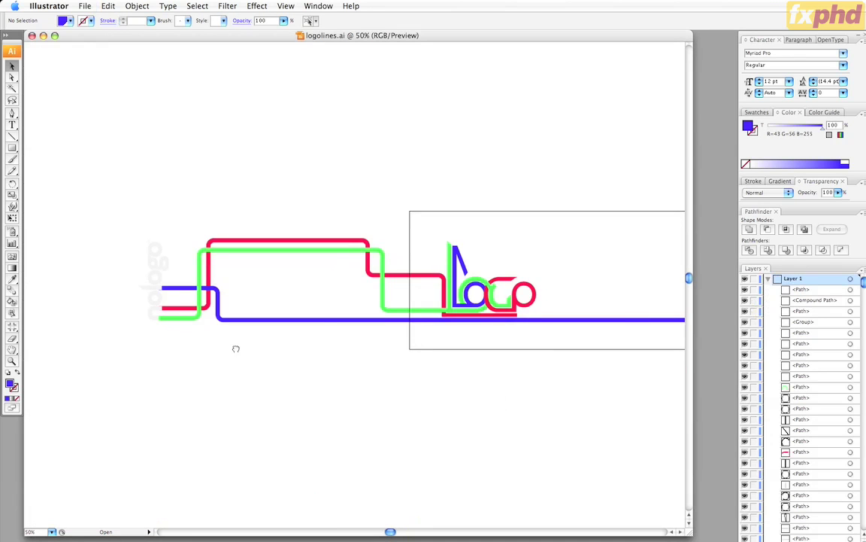
drag(234, 348, 413, 350)
key(super+equal)
key(super+equal)
key(super+equal)
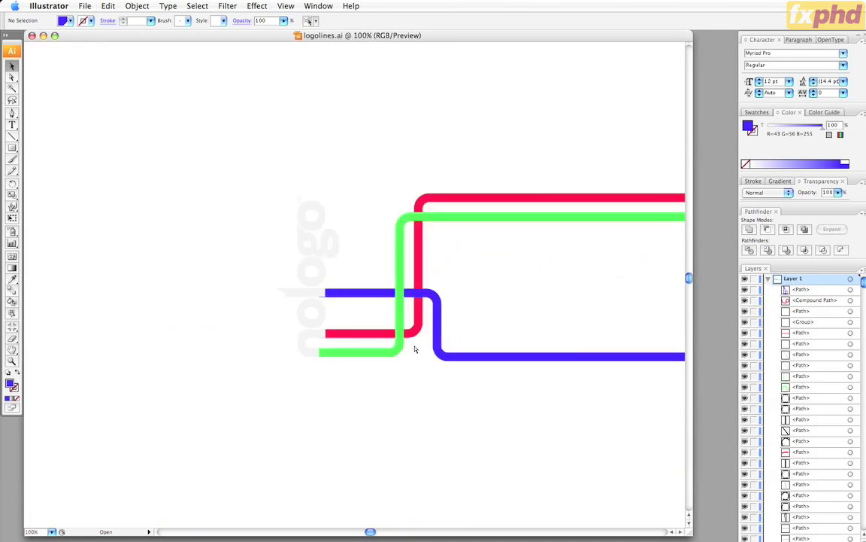
scroll(375, 341, down, 2)
scroll(338, 314, left, 2)
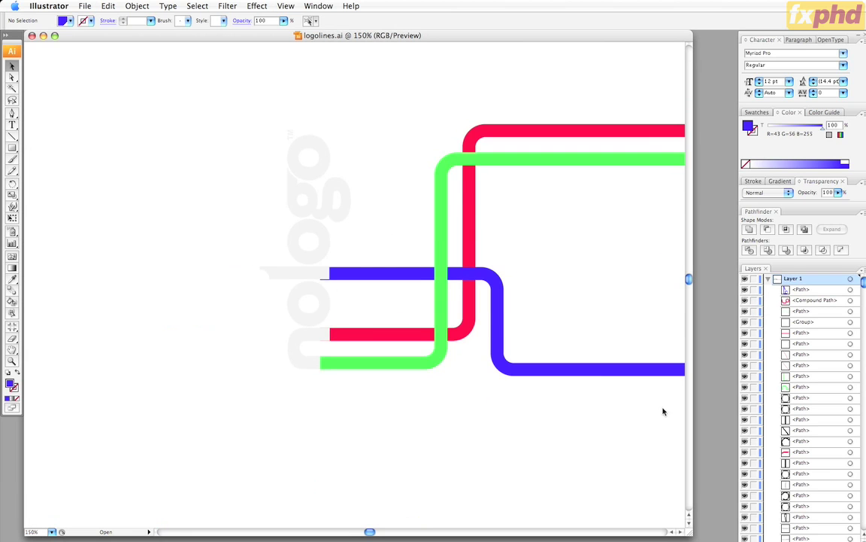
drag(664, 410, 325, 343)
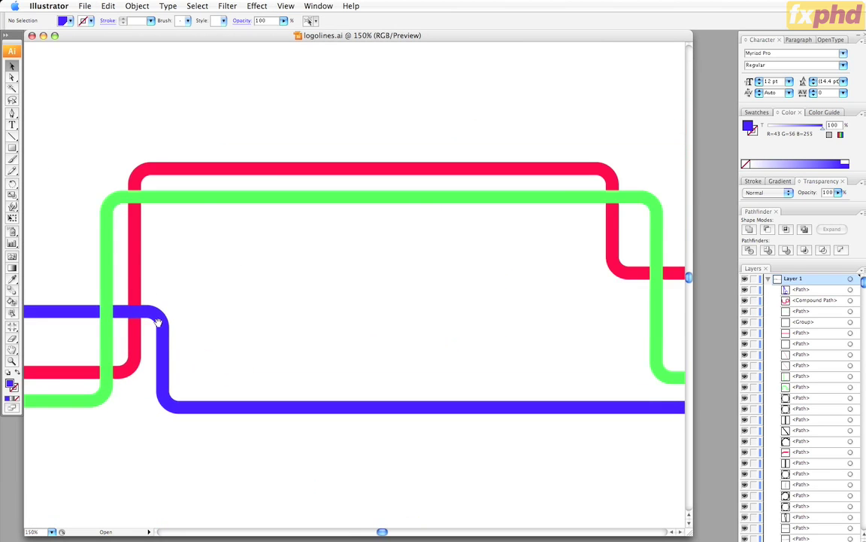
drag(543, 338, 323, 312)
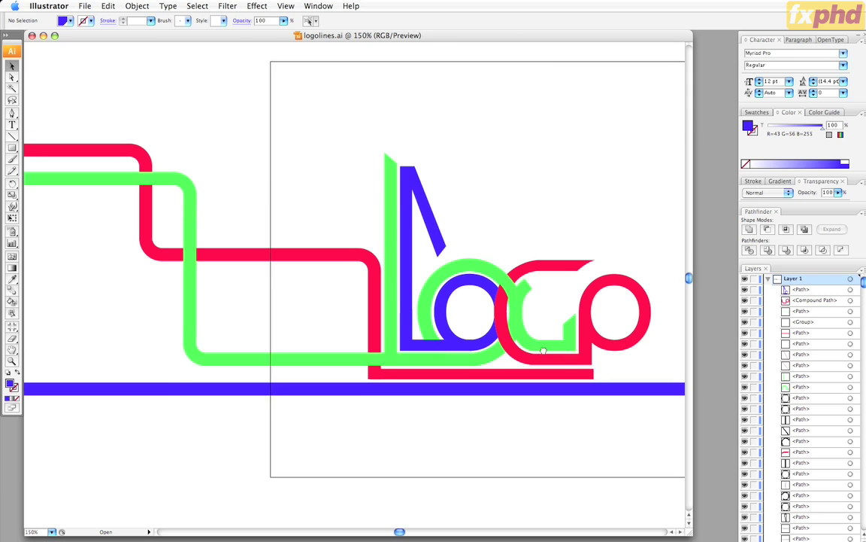
drag(488, 316, 373, 312)
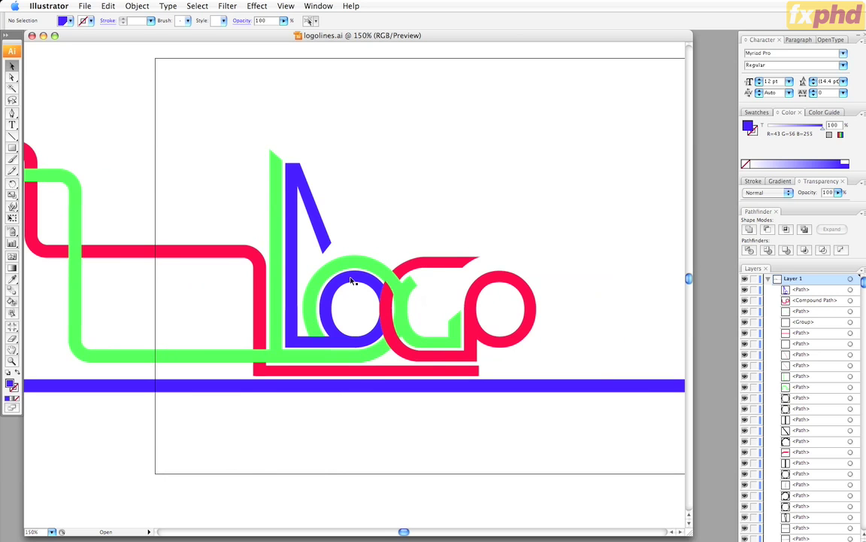
drag(207, 240, 309, 243)
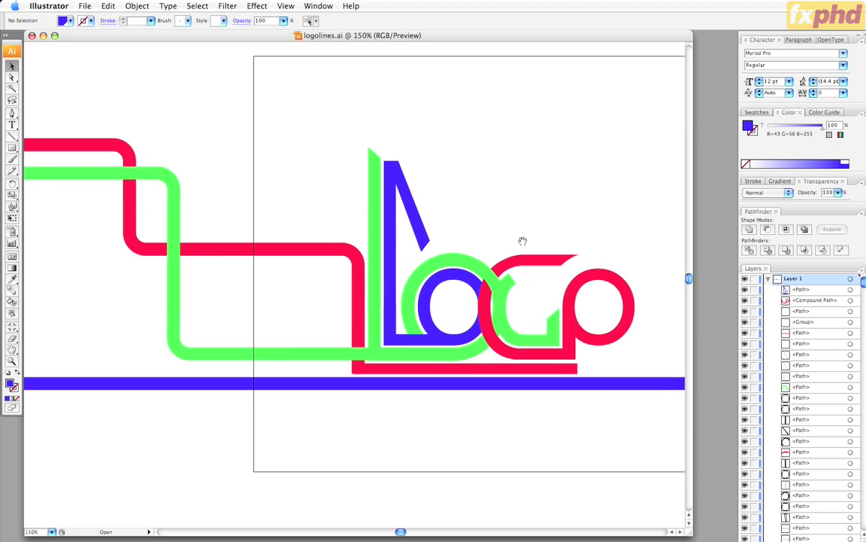
drag(557, 258, 522, 272)
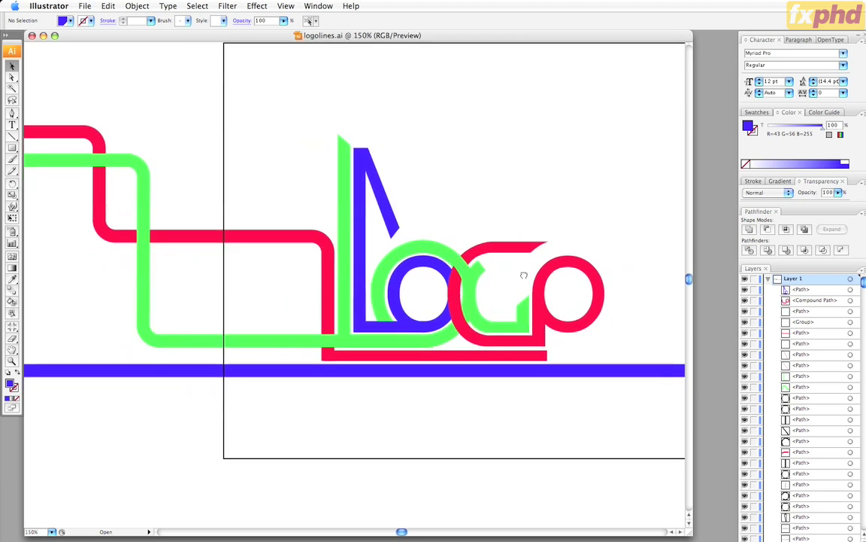
Select the green, blue and red line paths in turn to inspect how each is built, and clear the selection
click(281, 341)
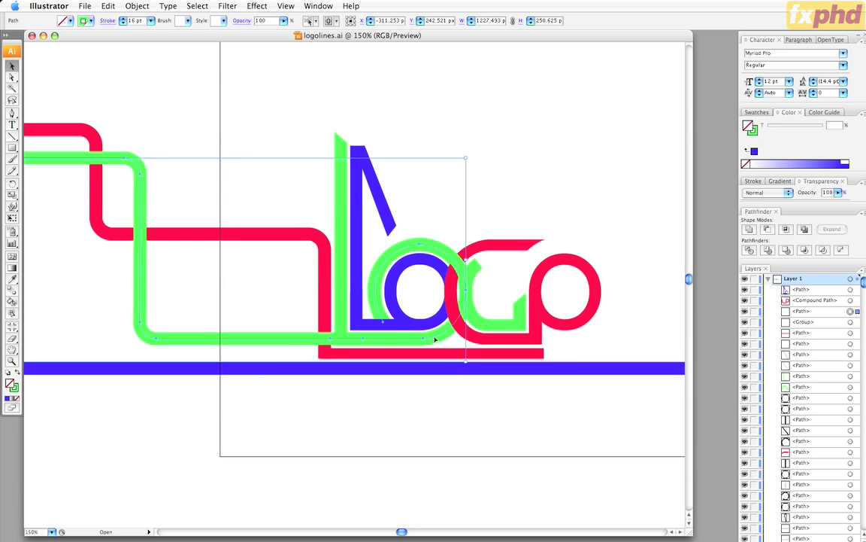
click(146, 373)
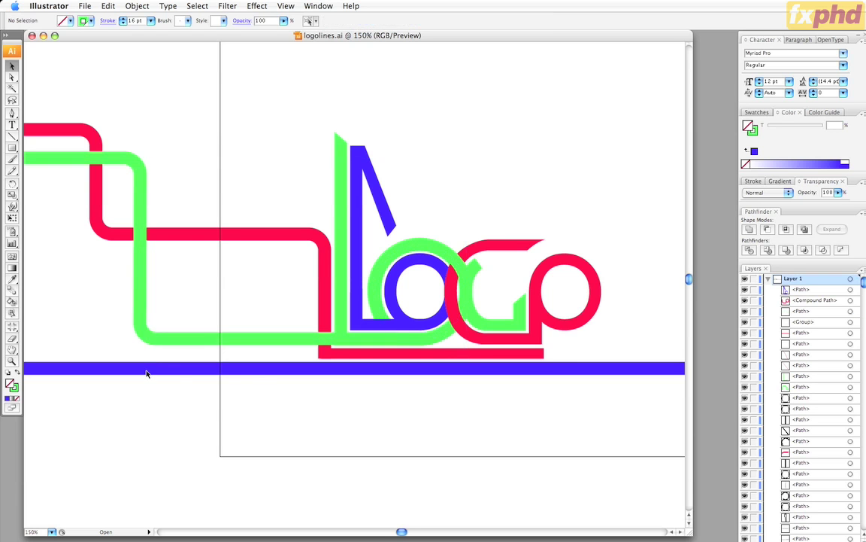
click(148, 372)
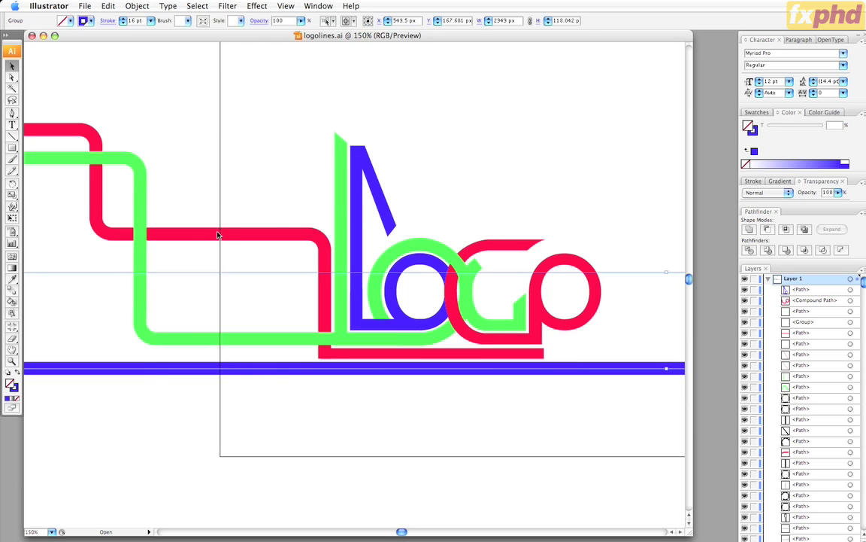
click(217, 234)
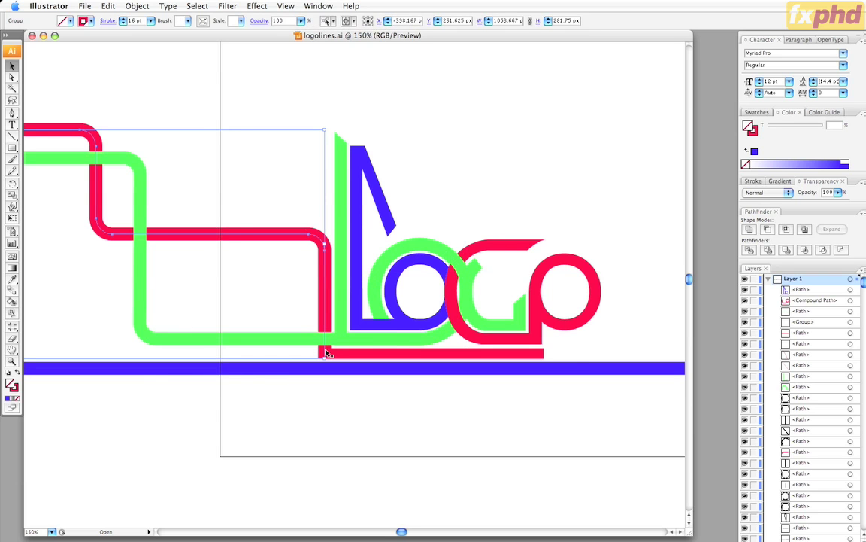
click(233, 310)
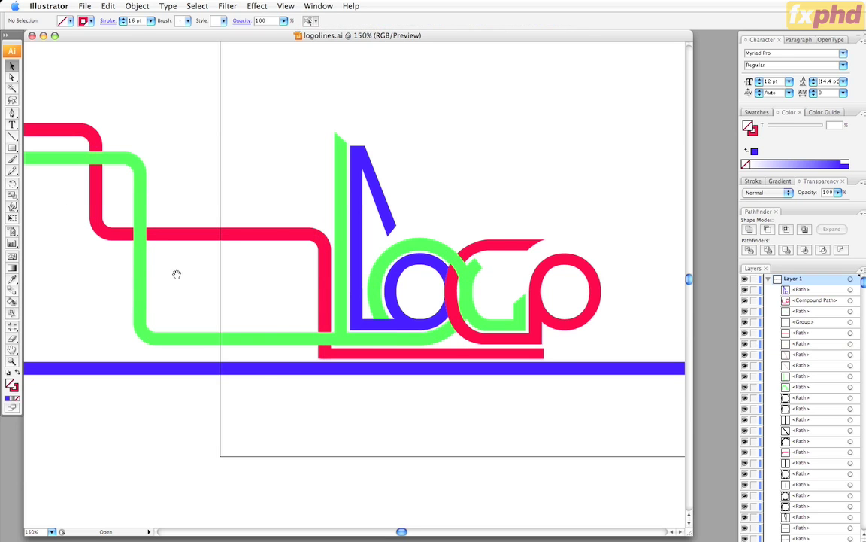
Examine the route of the red, green and blue lines leading into the line logo in logolines.ai
drag(176, 273, 590, 300)
scroll(589, 300, left, 3)
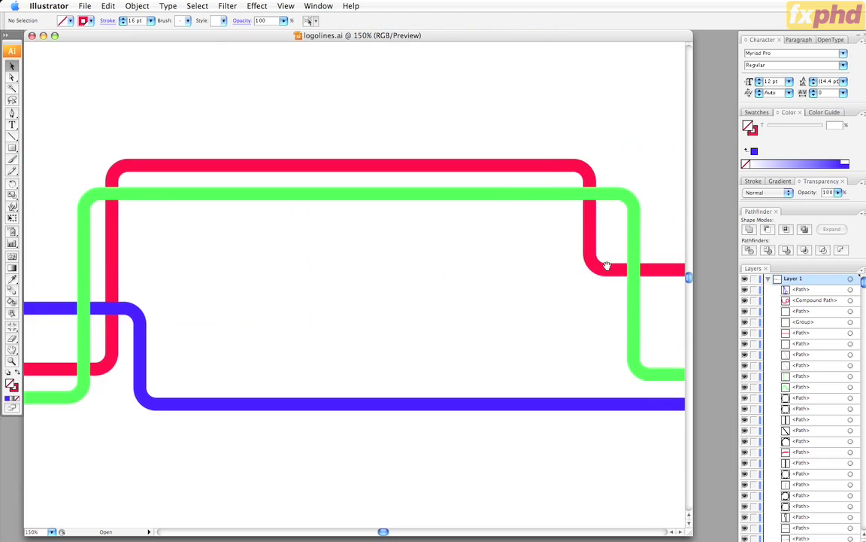
scroll(434, 300, right, 2)
scroll(433, 300, right, 10)
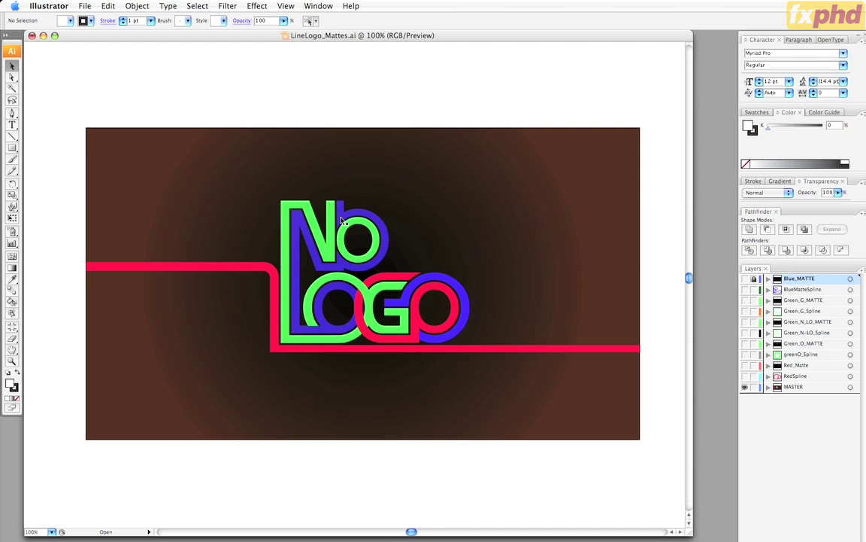
Examine the interlocking letters of the finished logo in LineLogo_Mattes.ai and close that document without saving
key(super+equal)
key(super+equal)
key(super+equal)
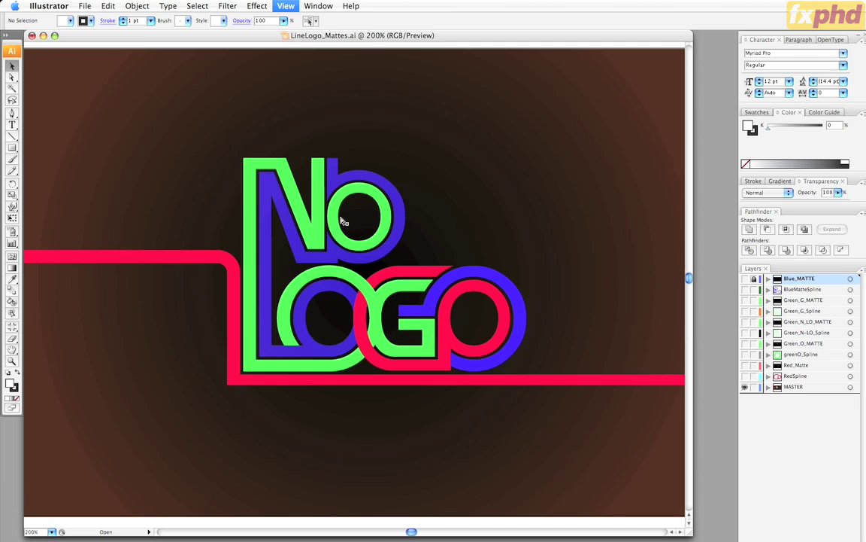
drag(332, 166, 382, 288)
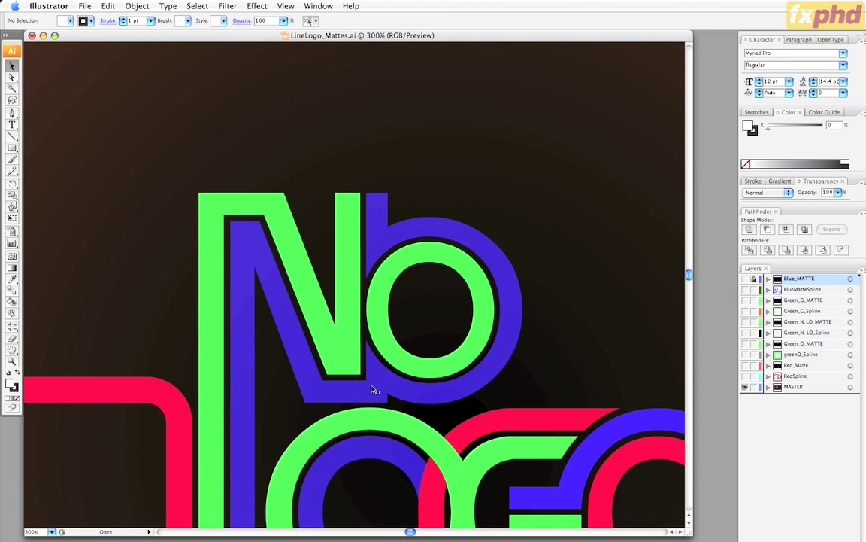
key(super+minus)
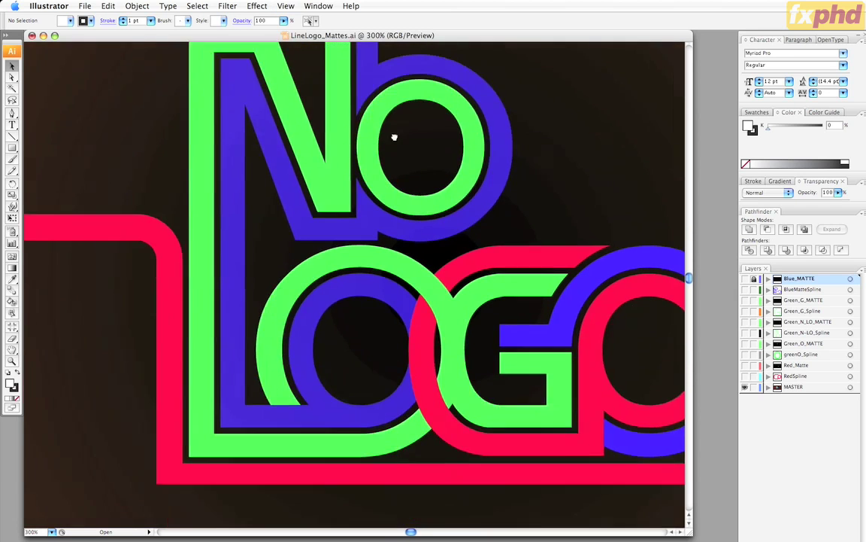
key(super+minus)
key(super+minus)
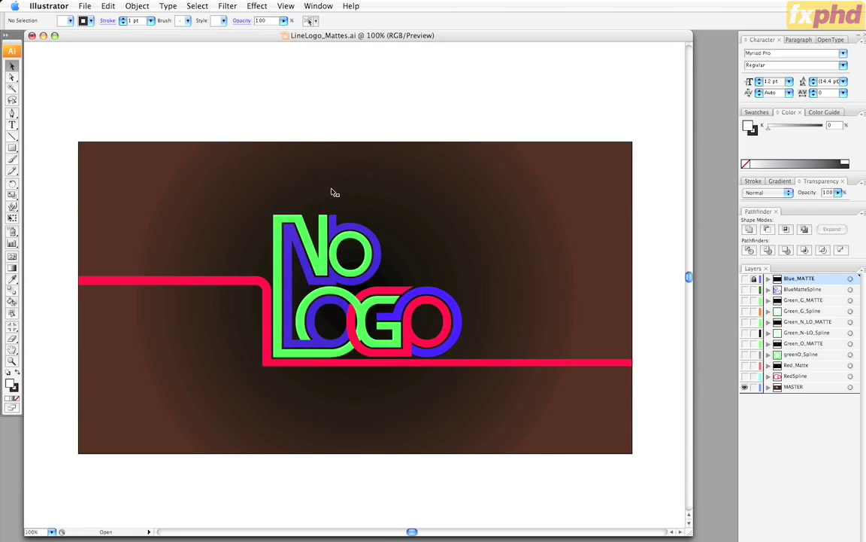
key(super+w)
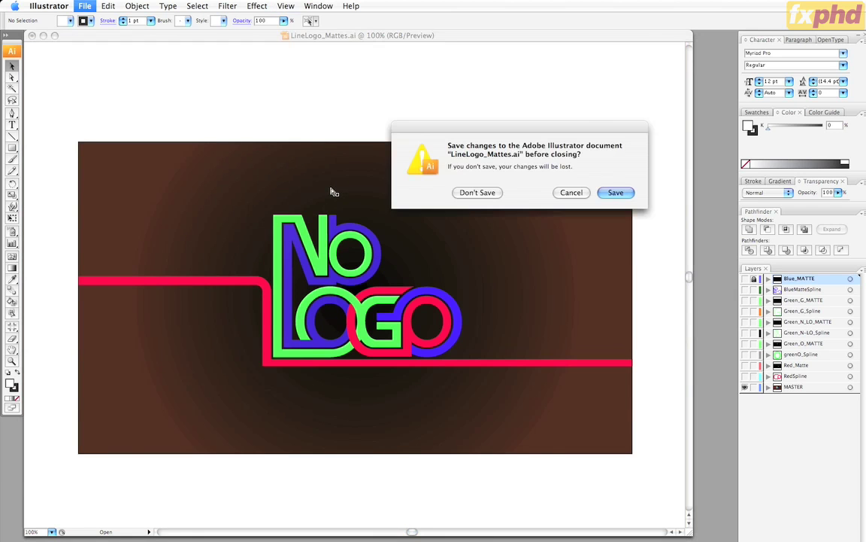
click(475, 194)
Follow the three colored lines in logolines.ai from the vertical nologo mark through to the overlapping logo letters
key(super+plus)
drag(201, 291, 488, 329)
drag(374, 248, 608, 271)
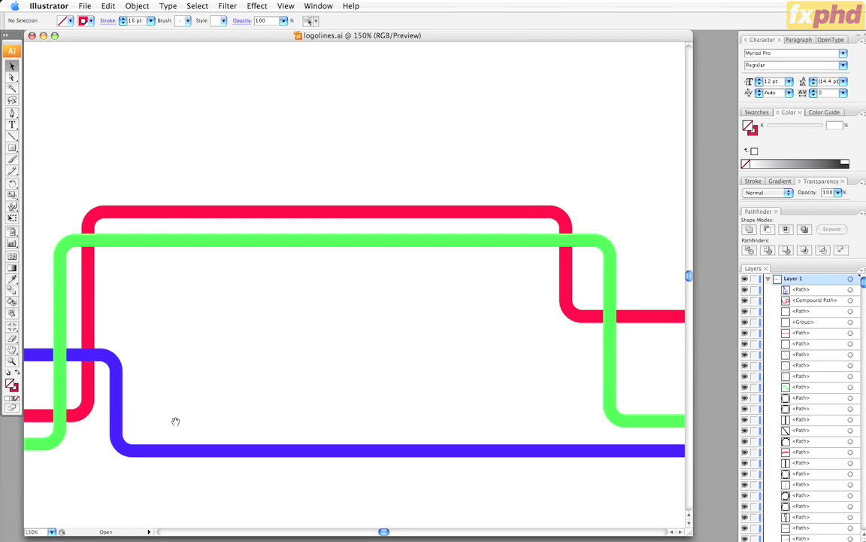
scroll(321, 373, left, 10)
scroll(387, 342, left, 3)
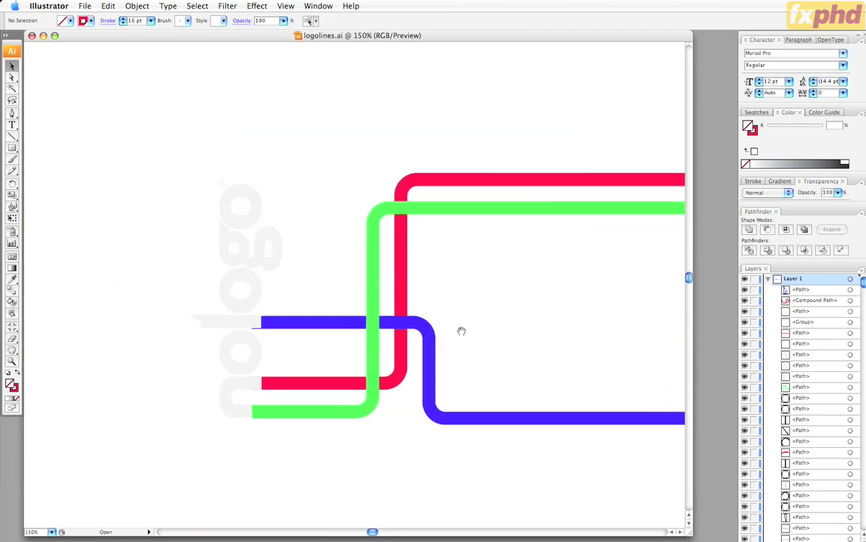
scroll(460, 331, right, 8)
scroll(534, 322, right, 15)
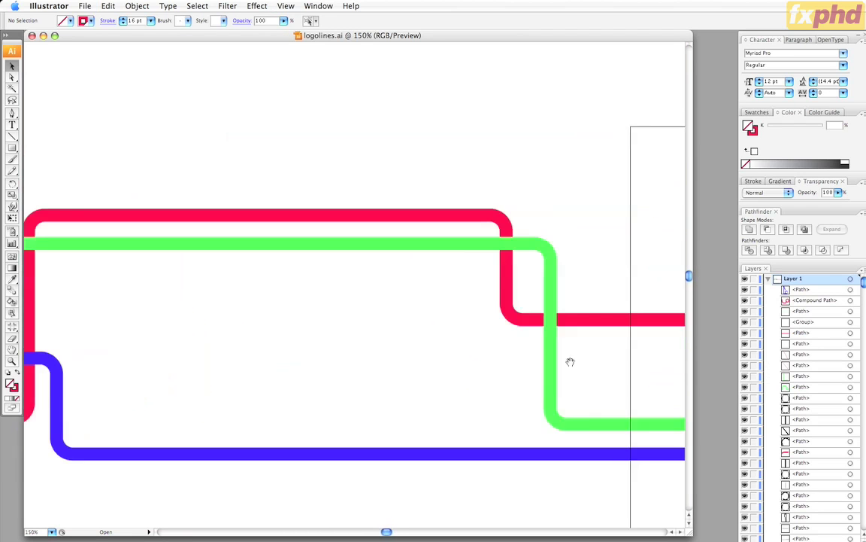
scroll(370, 362, right, 3)
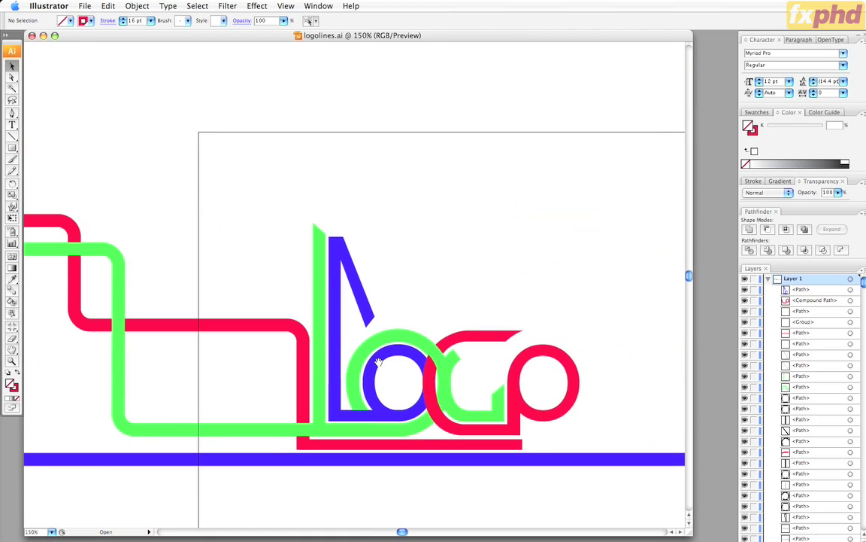
click(380, 365)
click(248, 491)
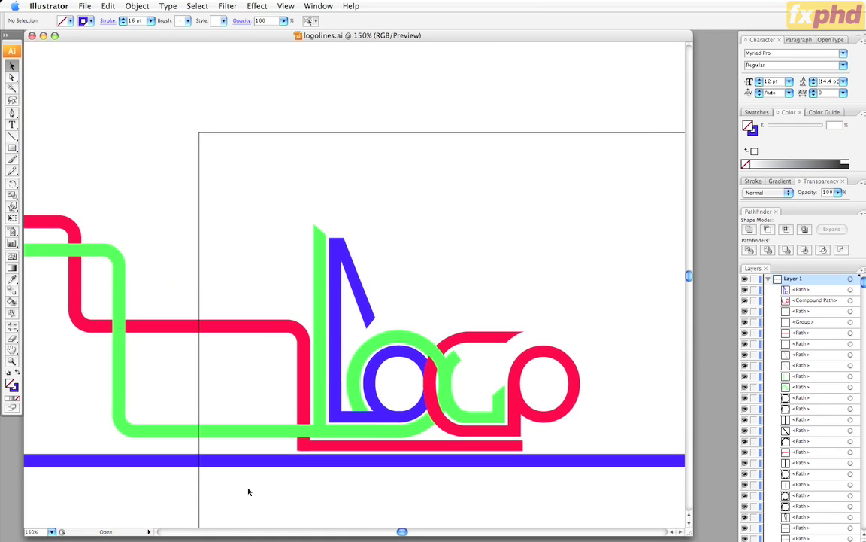
Shorten the long horizontal blue line by moving its far end anchor back inside the artboard, to about X 689 px
key(super+minus)
key(super+minus)
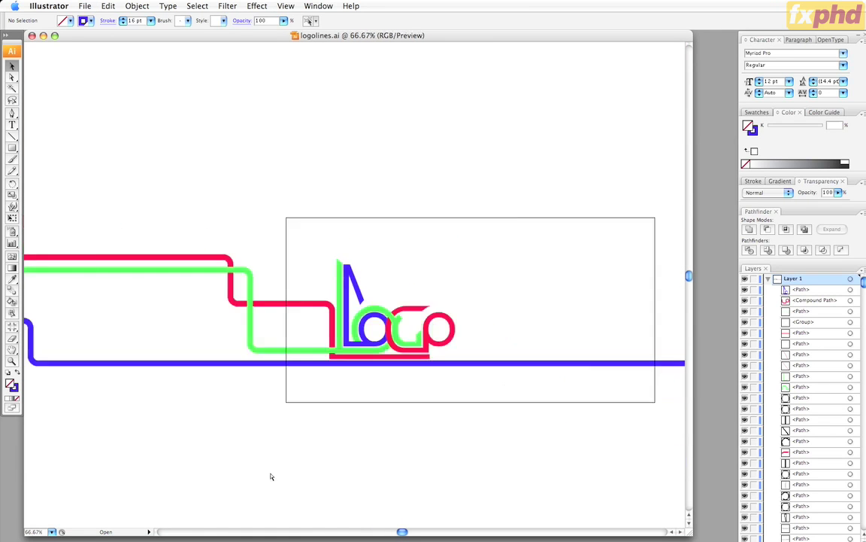
key(super+minus)
scroll(491, 348, right, 3)
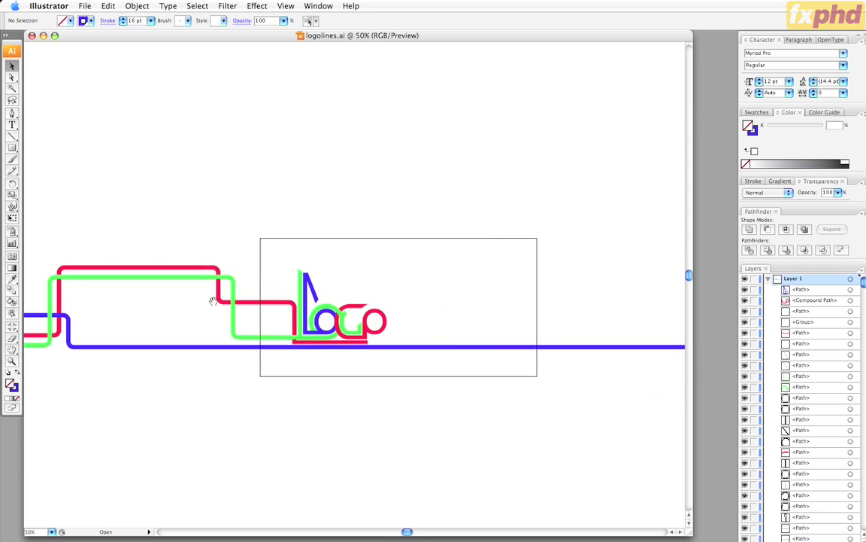
scroll(482, 359, right, 6)
drag(600, 370, 486, 362)
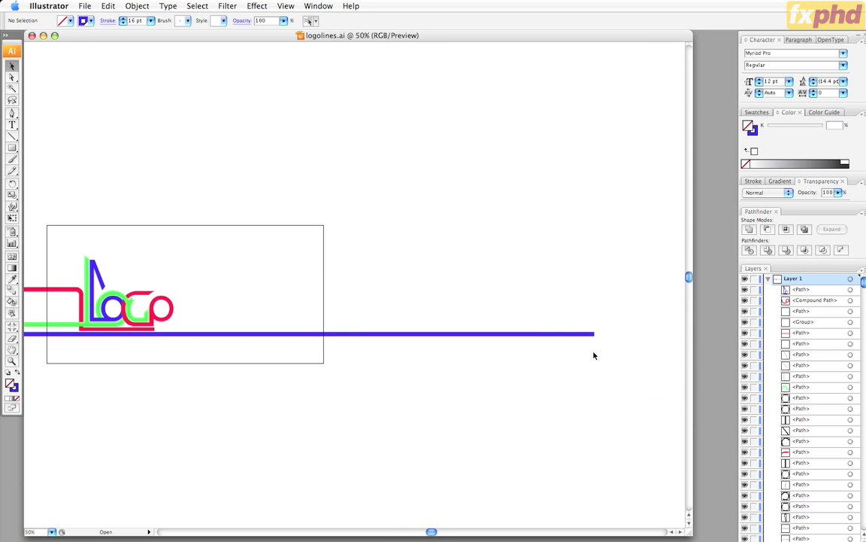
key(a)
drag(626, 358, 566, 293)
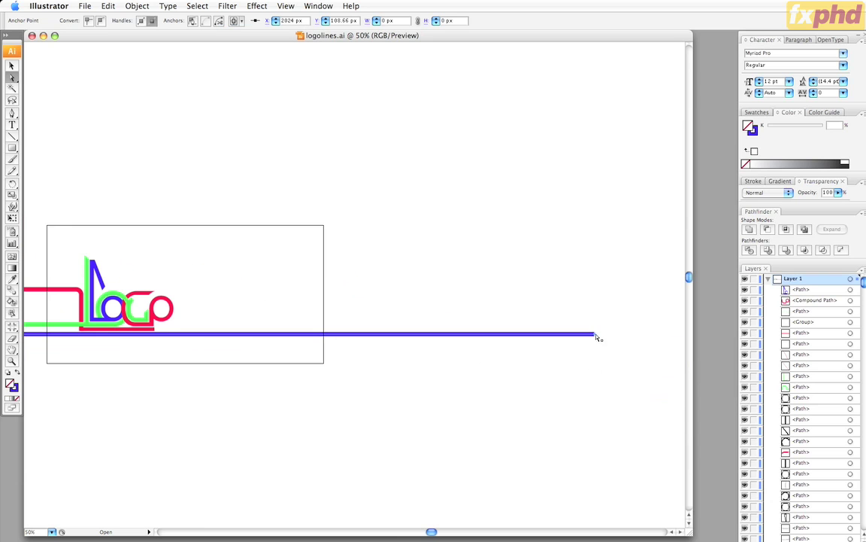
drag(595, 335, 232, 351)
scroll(218, 361, left, 10)
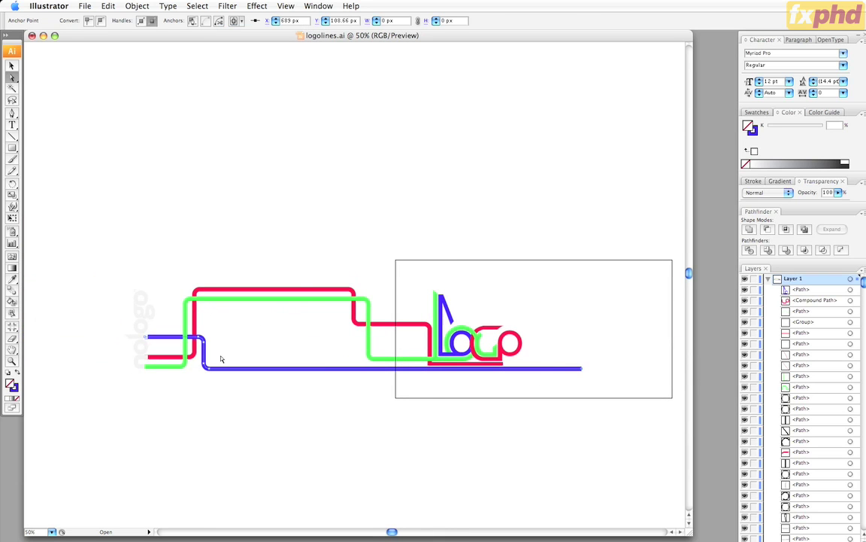
click(340, 391)
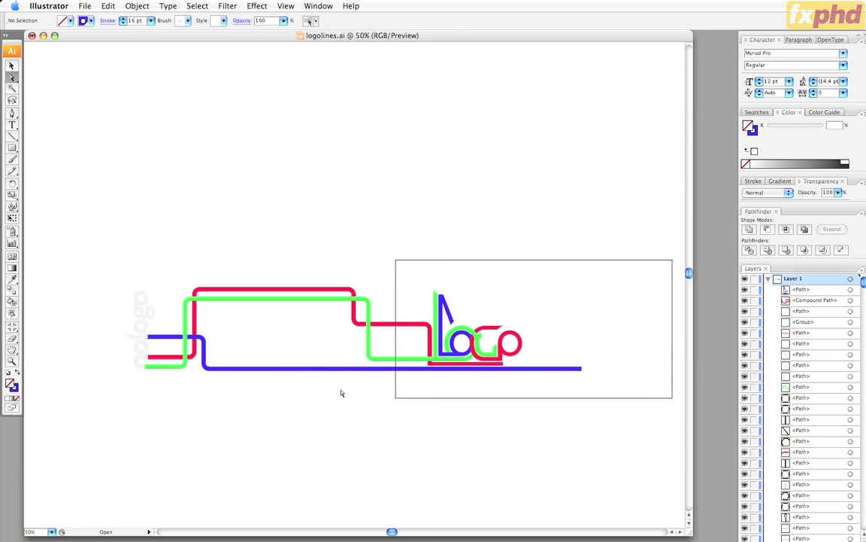
Select and copy the red, green and blue line paths, and switch to After Effects
drag(356, 412, 237, 236)
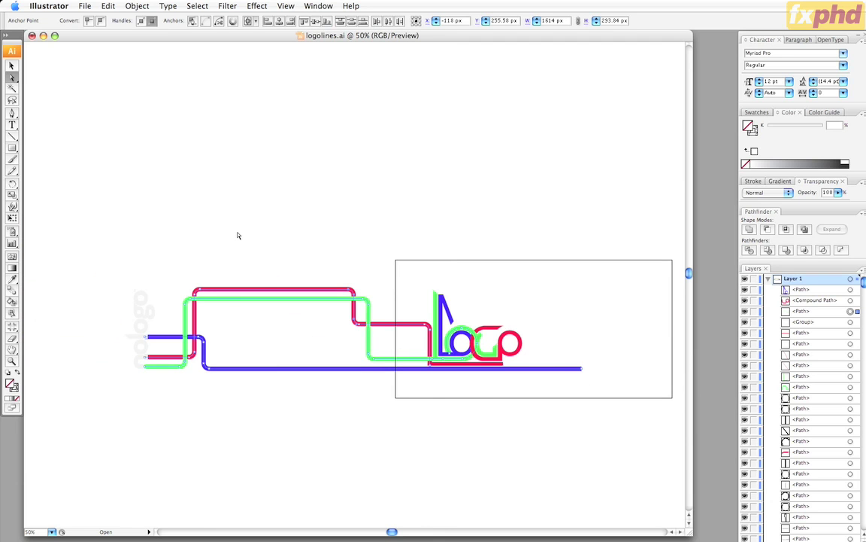
key(v)
drag(349, 421, 265, 240)
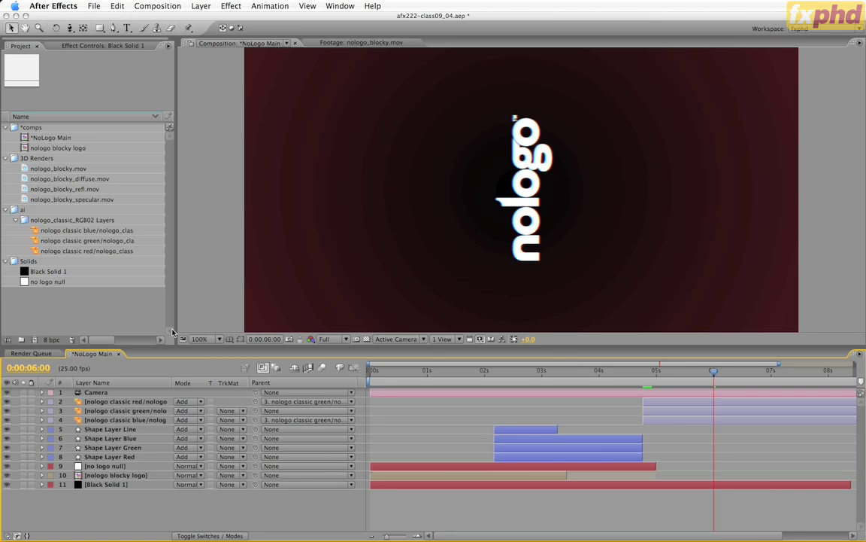
Add a new shape layer to *NoLogo Main and name it Shape Lines
click(197, 6)
mouse_move(225, 19)
click(354, 74)
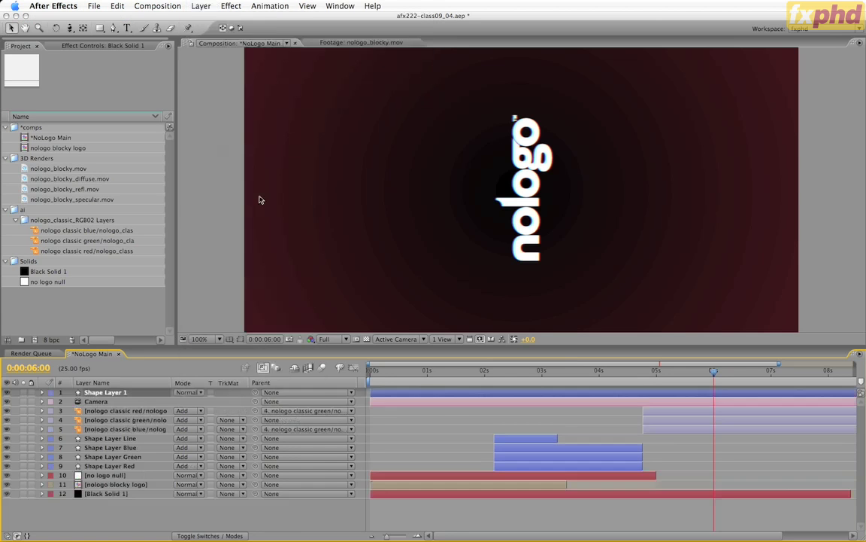
click(137, 393)
key(Return)
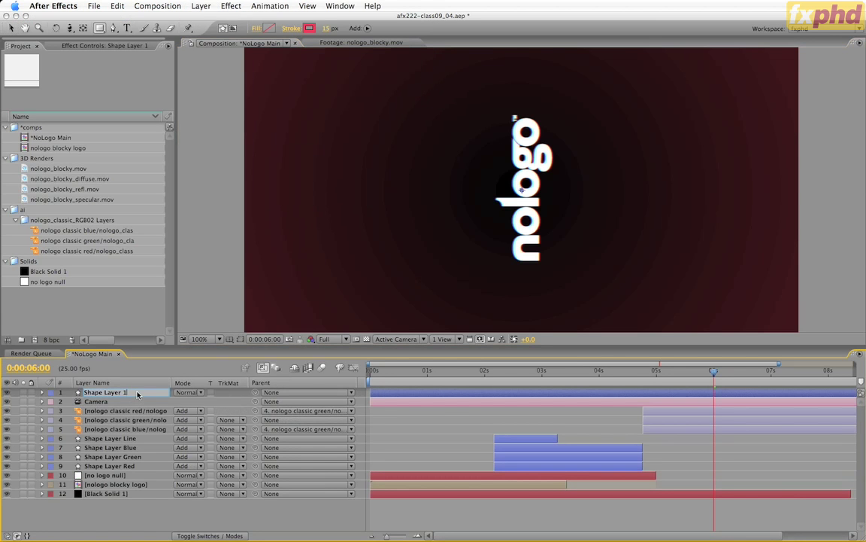
text(Shape Lines)
key(Return)
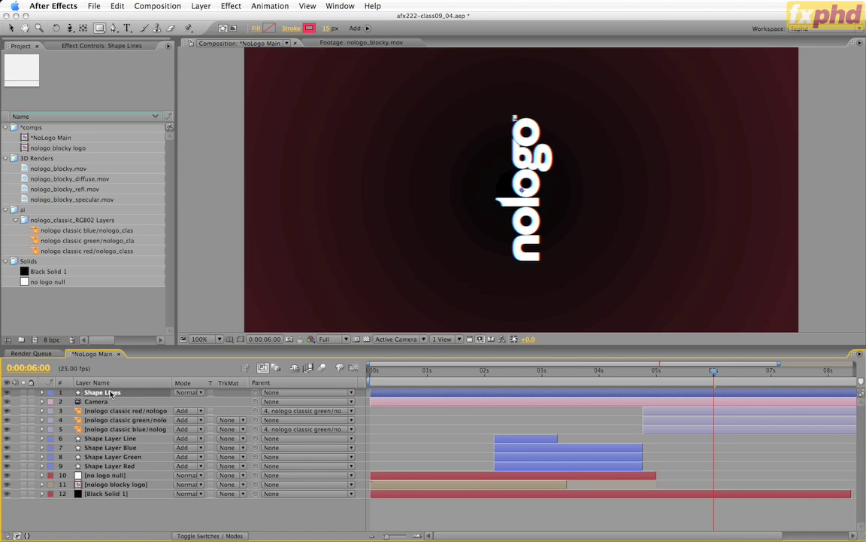
Trim the start of the Shape Lines layer to 0:00:06:00 and place the layer directly beneath Camera
key(alt+bracketleft)
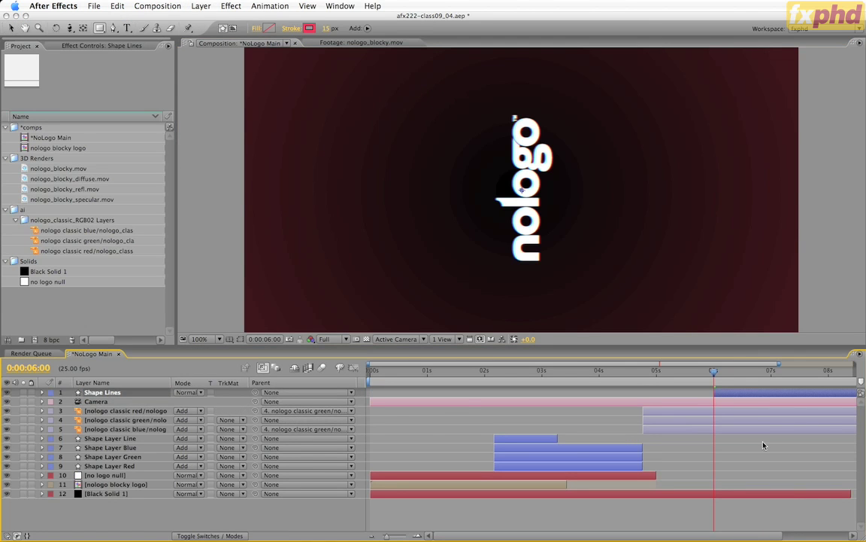
drag(97, 394, 98, 407)
Draw a two-point diagonal placeholder line with the Pen tool across the nologo mark on the Shape Lines layer
click(113, 27)
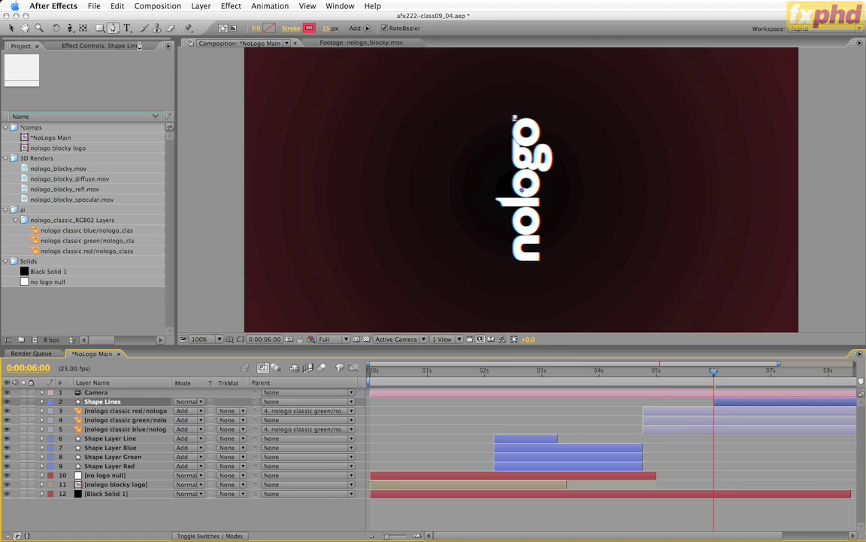
click(427, 146)
click(673, 225)
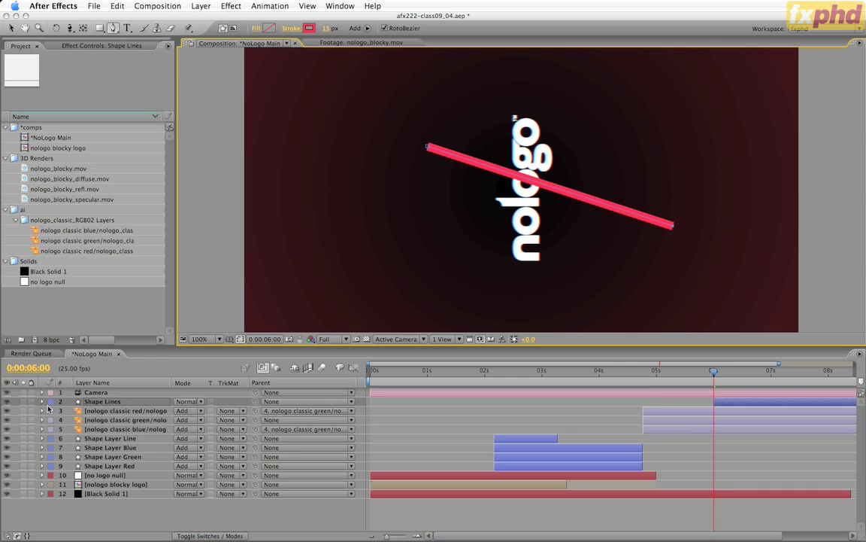
Reveal the contents of Shape 1 in the Shape Lines layer and duplicate Path 1 twice
click(42, 402)
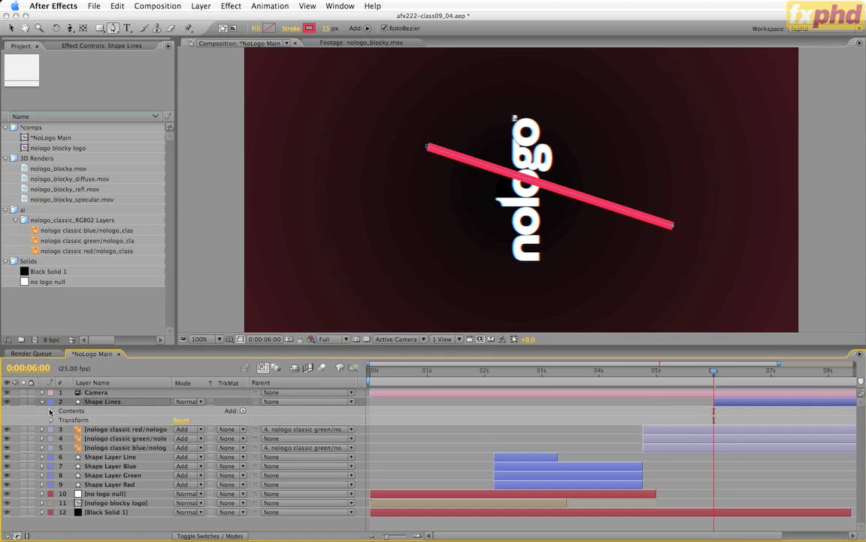
click(51, 410)
click(61, 420)
click(81, 429)
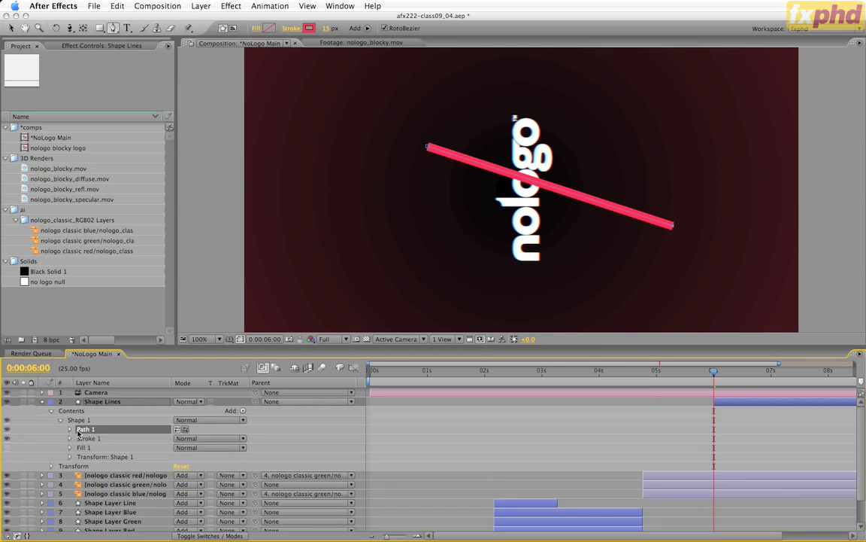
key(super+d)
key(super+d)
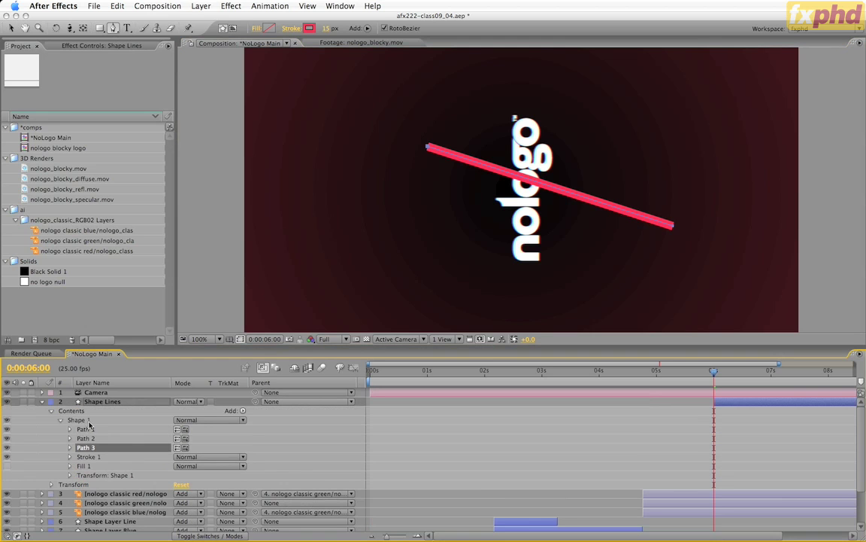
Select the Path properties of Path 1, Path 2 and Path 3 and paste the copied Illustrator lines into them
click(69, 428)
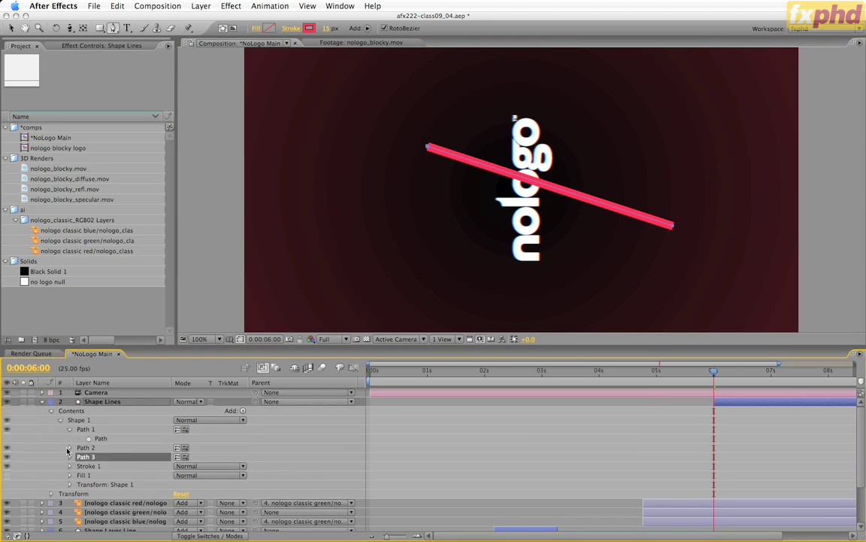
click(69, 447)
click(69, 466)
click(100, 474)
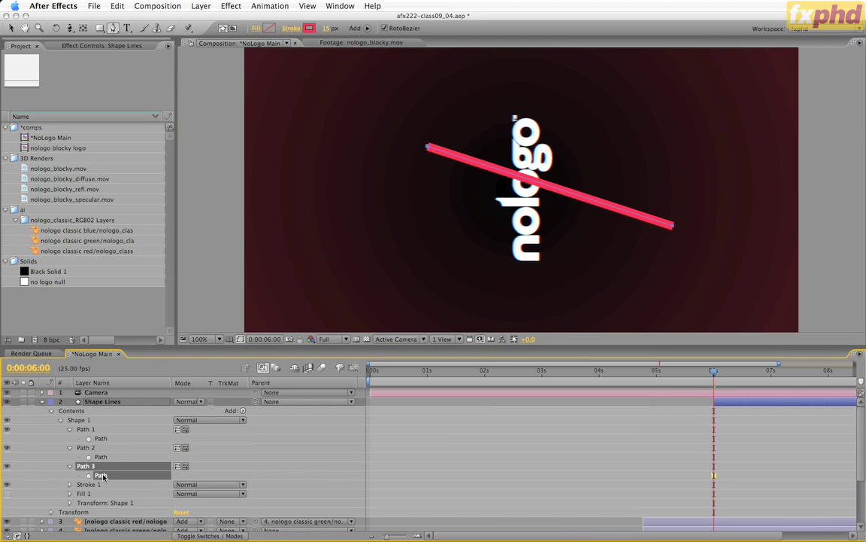
shift+click(100, 456)
shift+click(100, 438)
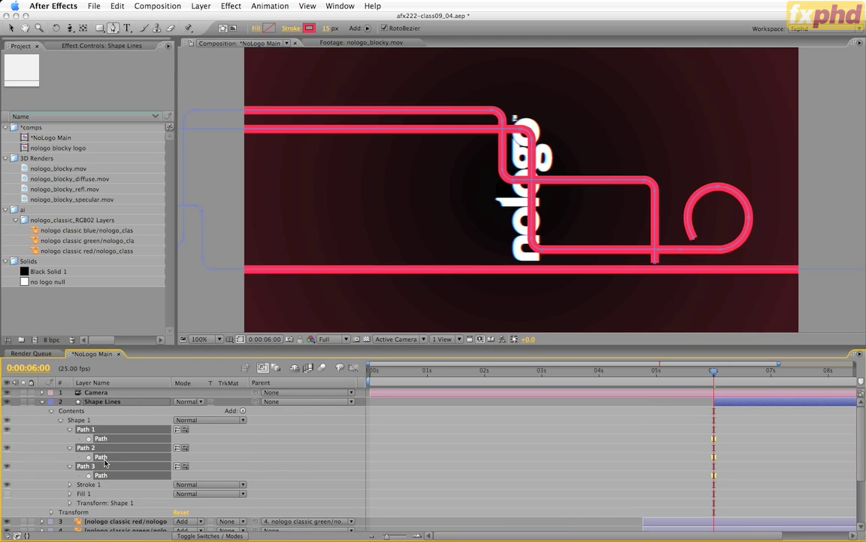
Make the Shape Lines layer a 3D layer
key(F4)
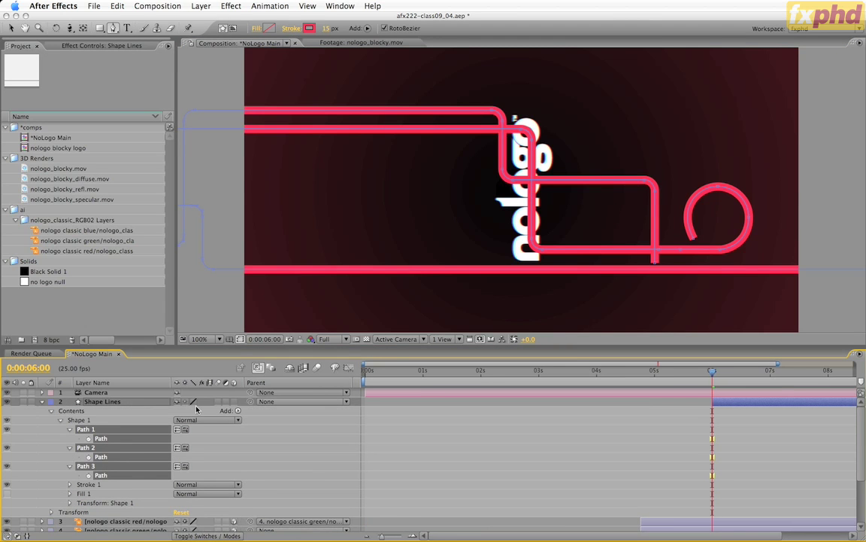
click(234, 402)
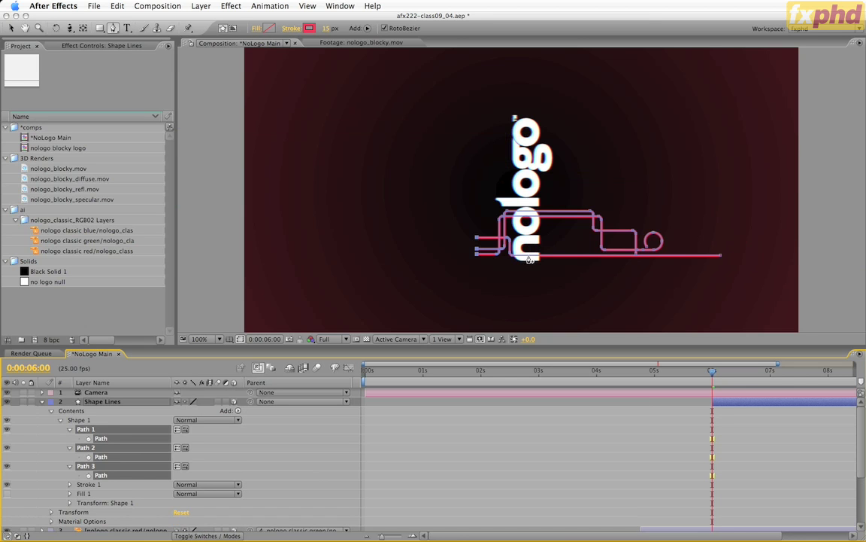
drag(542, 210, 415, 245)
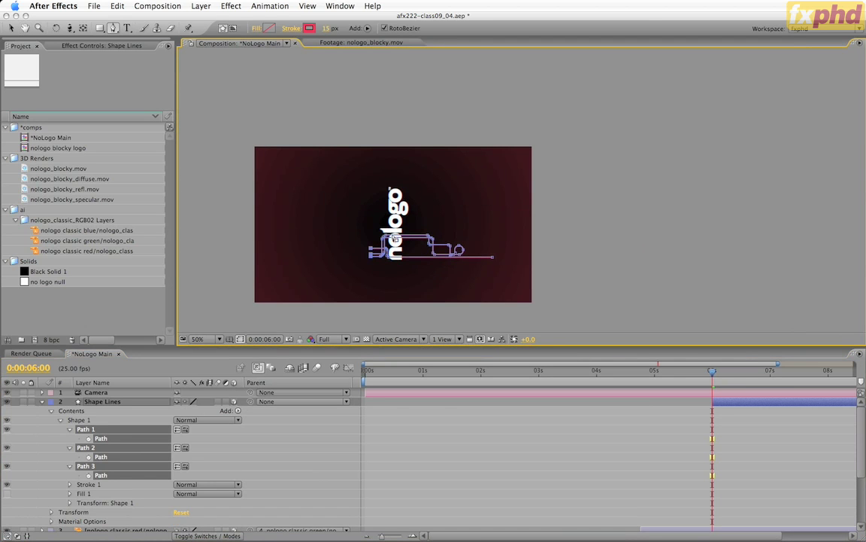
View the lines from the Top view and undo the 3D switch on the Shape Lines layer
key(v)
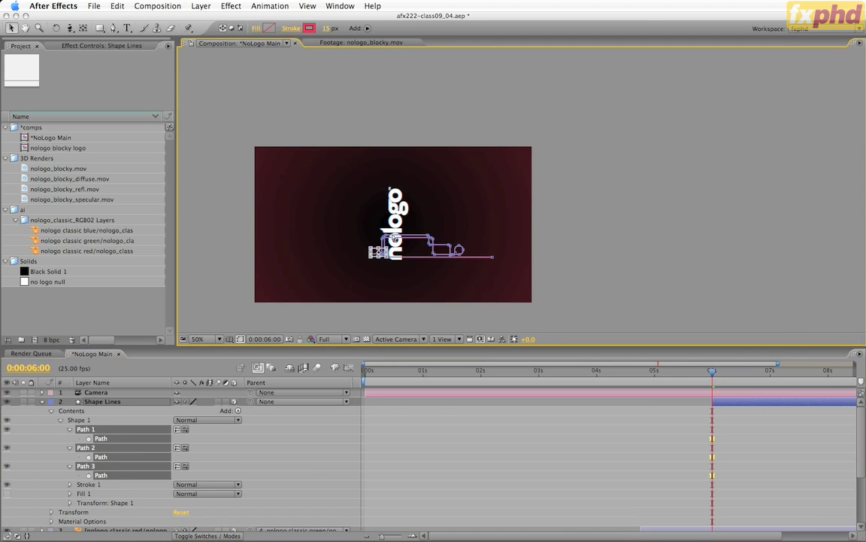
key(F10)
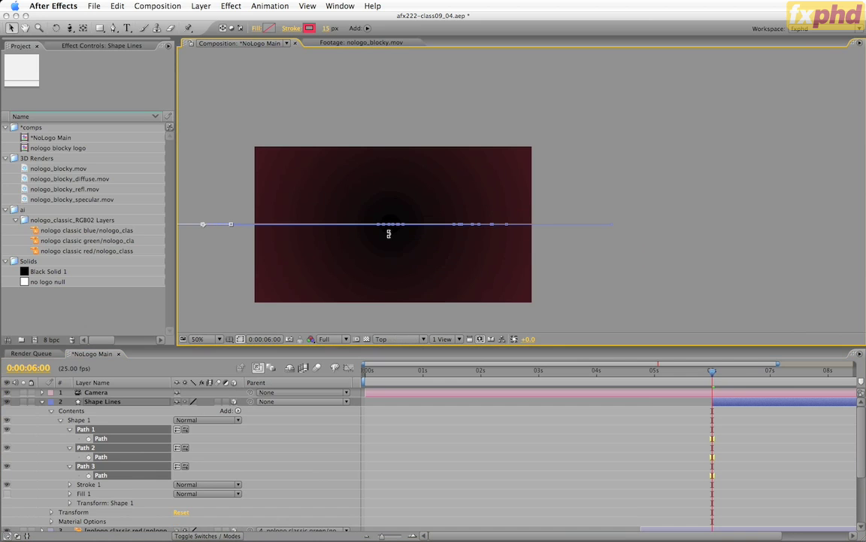
key(ctrl+z)
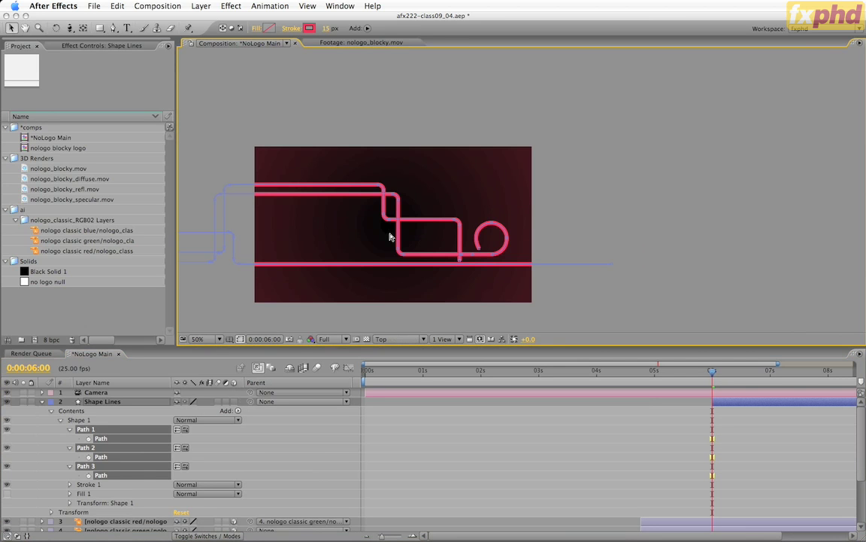
drag(339, 234, 540, 225)
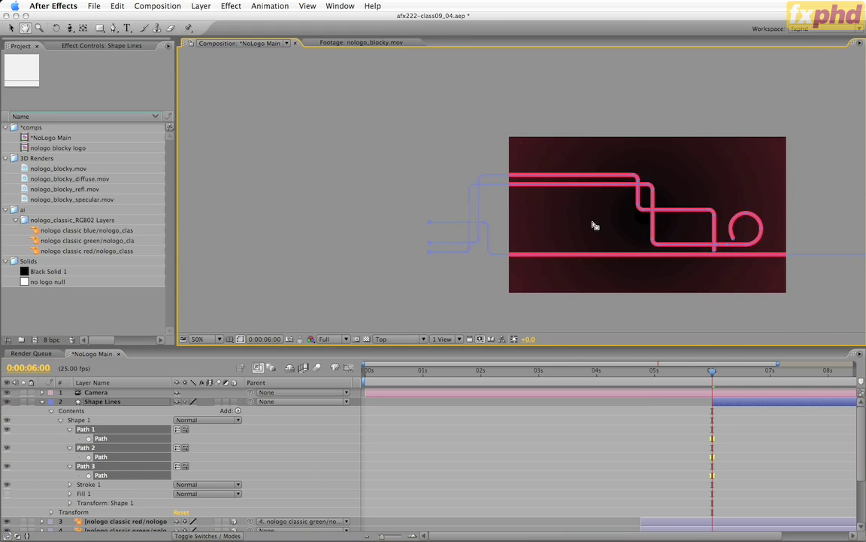
Reveal the Camera layer's keyframed properties and return the composition to the Active Camera view
key(ctrl+Up)
key(u)
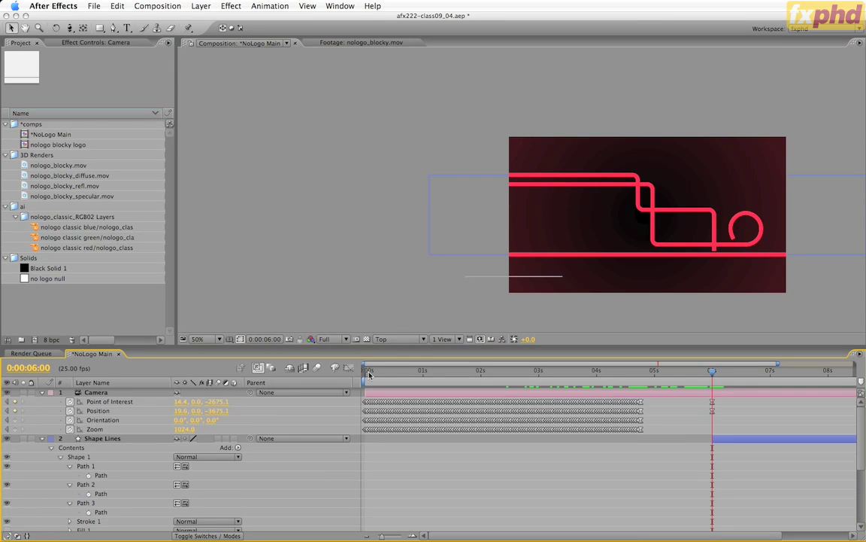
key(F12)
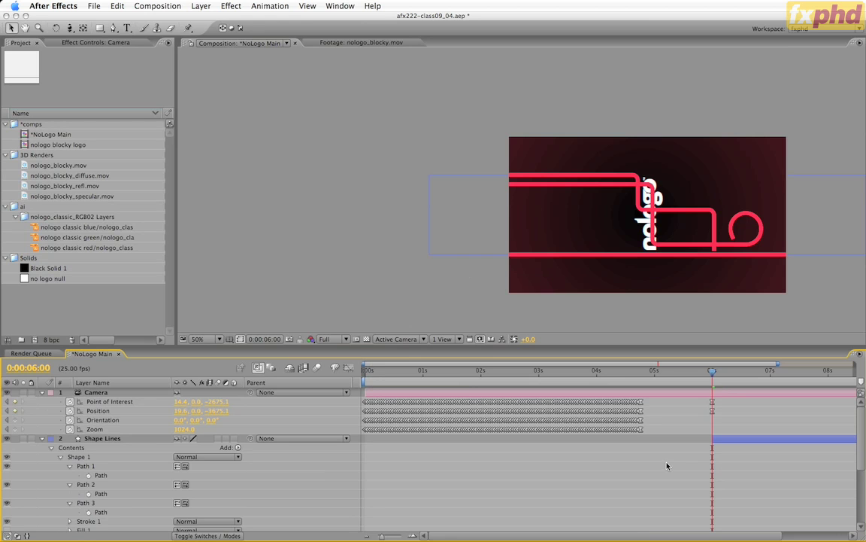
drag(594, 536, 717, 538)
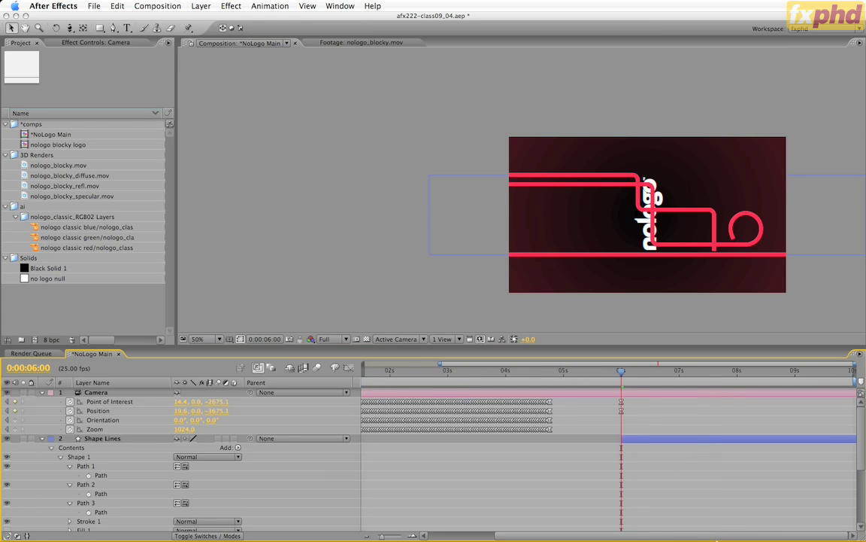
Make the Shape Lines layer 3D again and proportionally enlarge its three selected paths with free transform until they extend past the frame
click(101, 474)
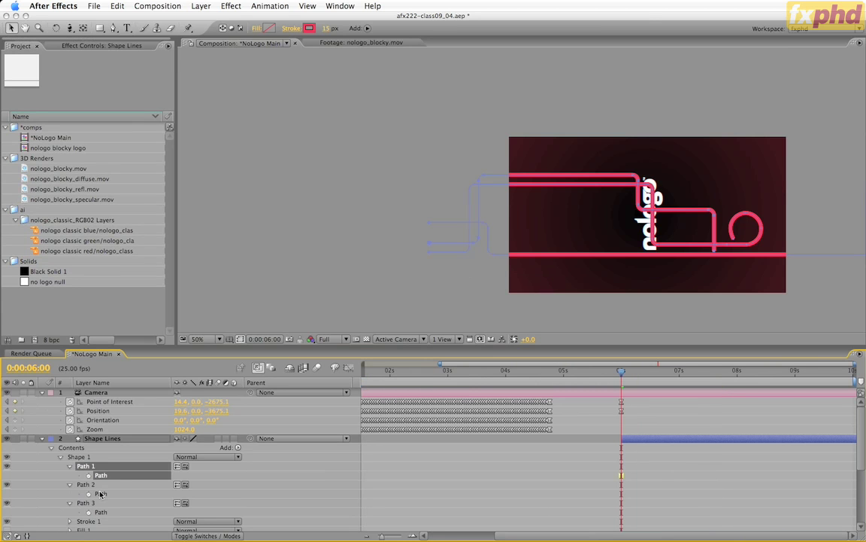
shift+click(101, 493)
shift+click(102, 512)
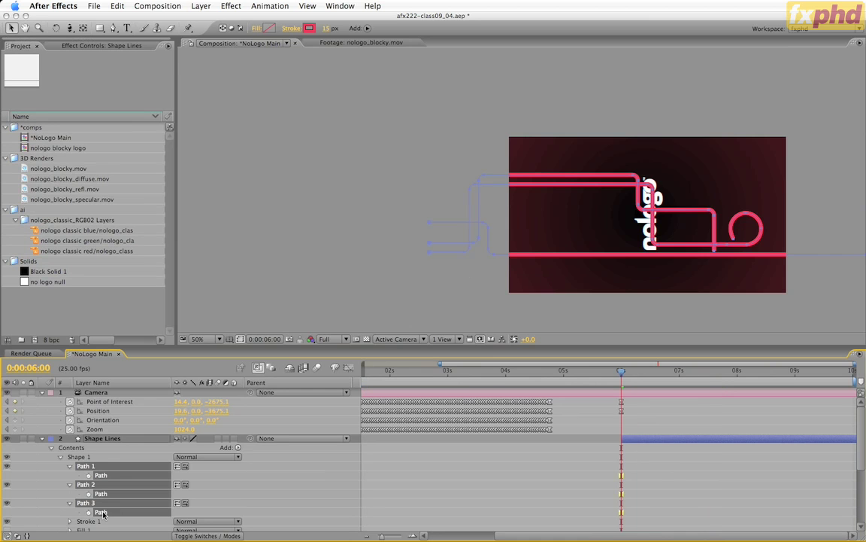
key(h)
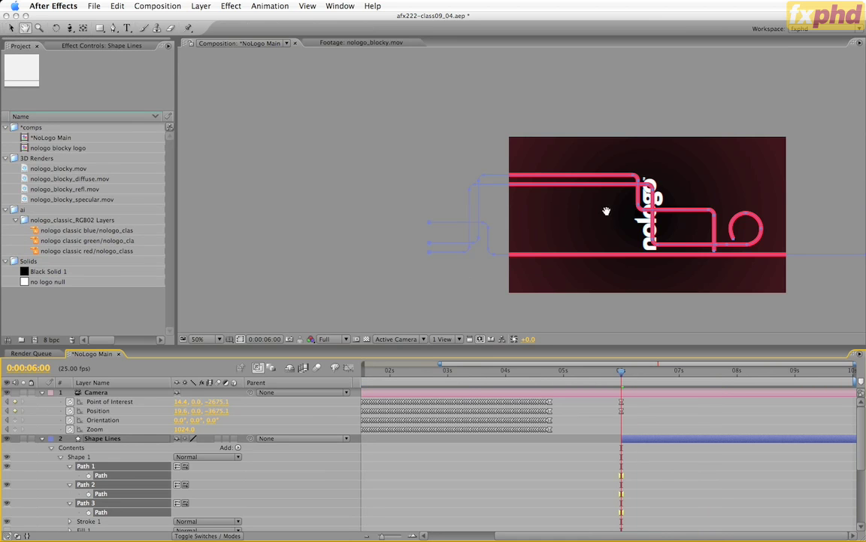
drag(606, 209, 409, 191)
key(v)
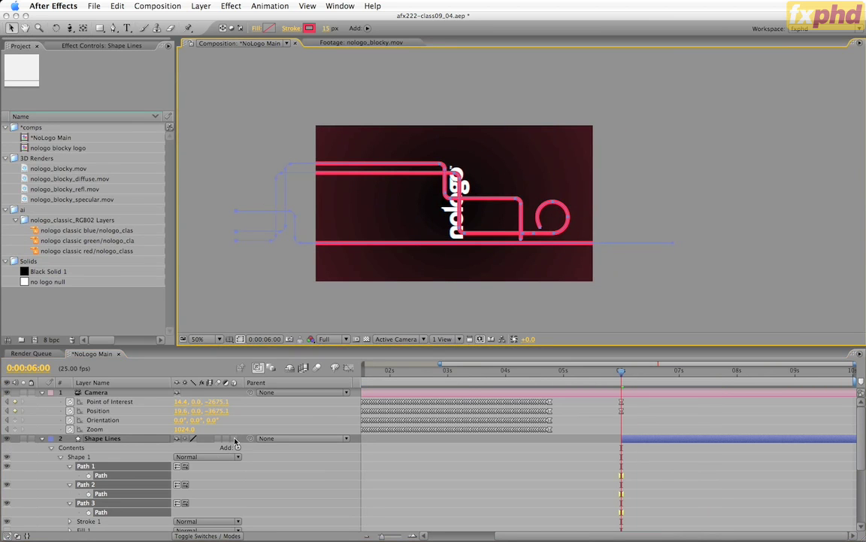
key(ctrl+t)
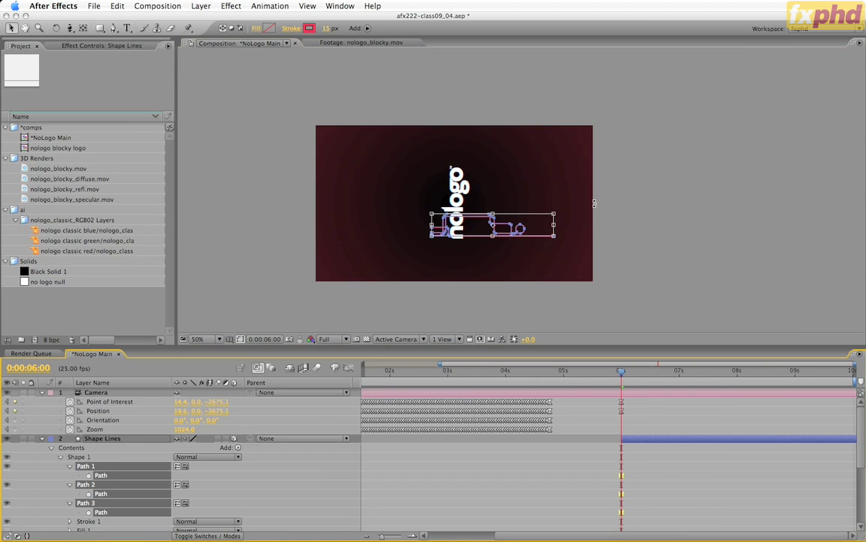
drag(641, 200, 848, 120)
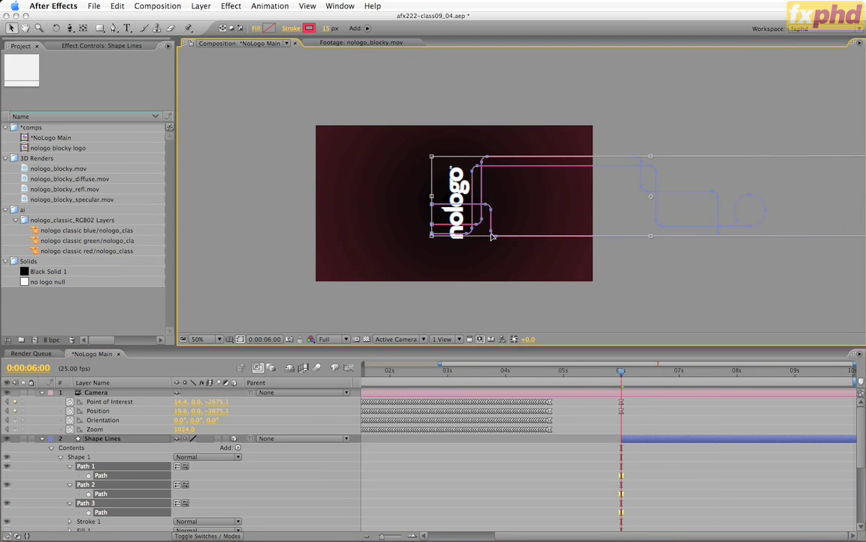
Move the three enlarged paths so their starting ends meet the lower edge of the rotated nologo letters
key(period)
key(period)
drag(407, 218, 637, 98)
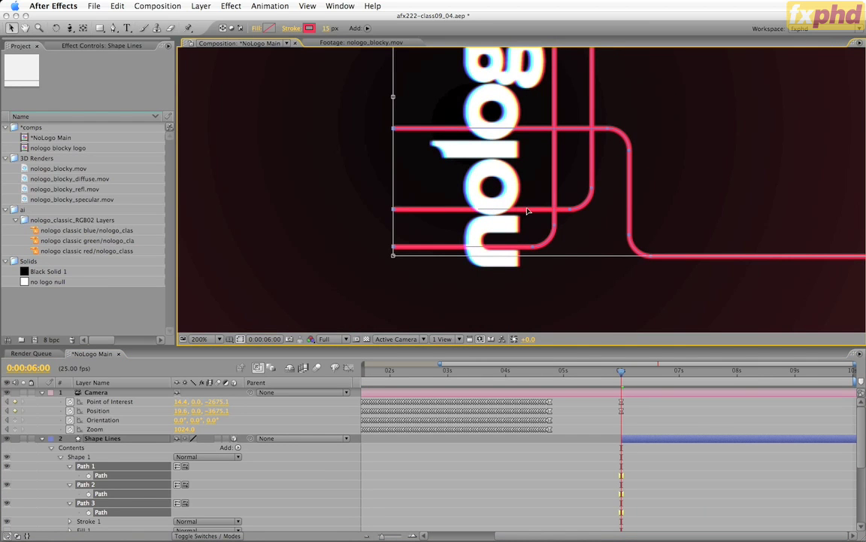
drag(528, 212, 653, 225)
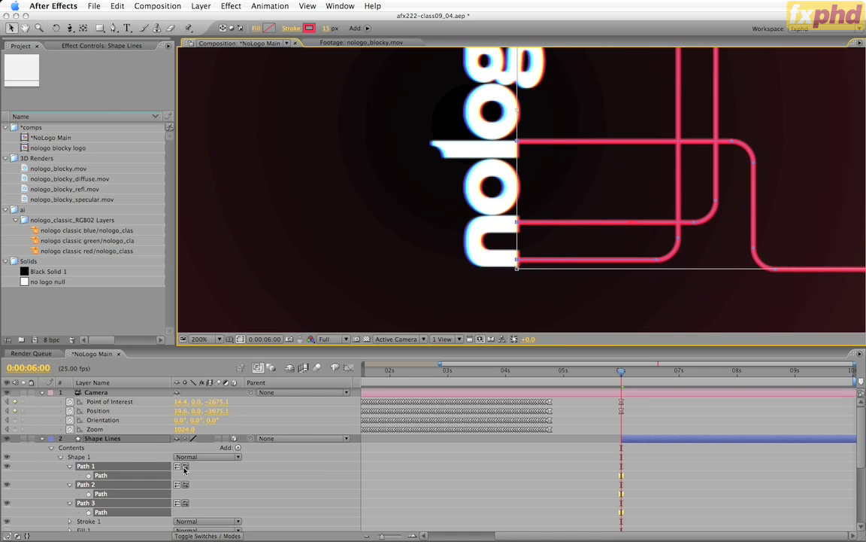
Set the Shape Lines layer's Z position to -228, matching the nologo classic green layer
click(137, 442)
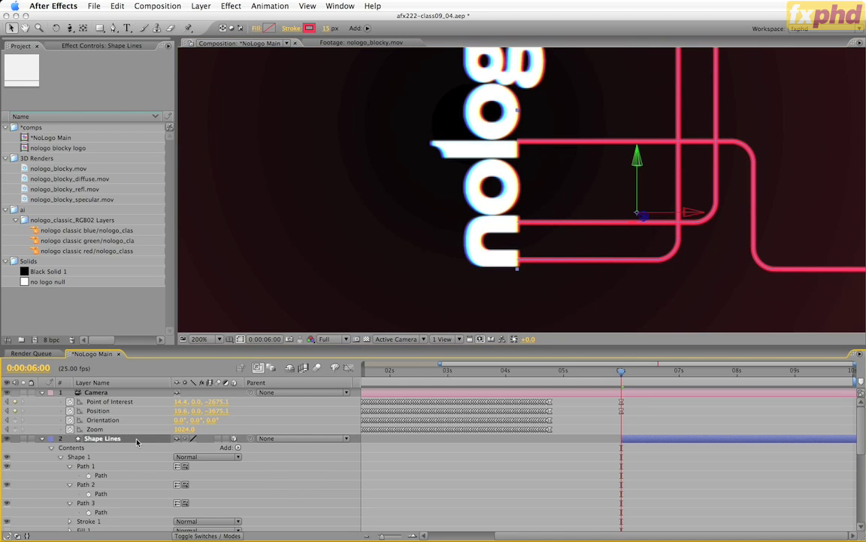
key(u)
key(p)
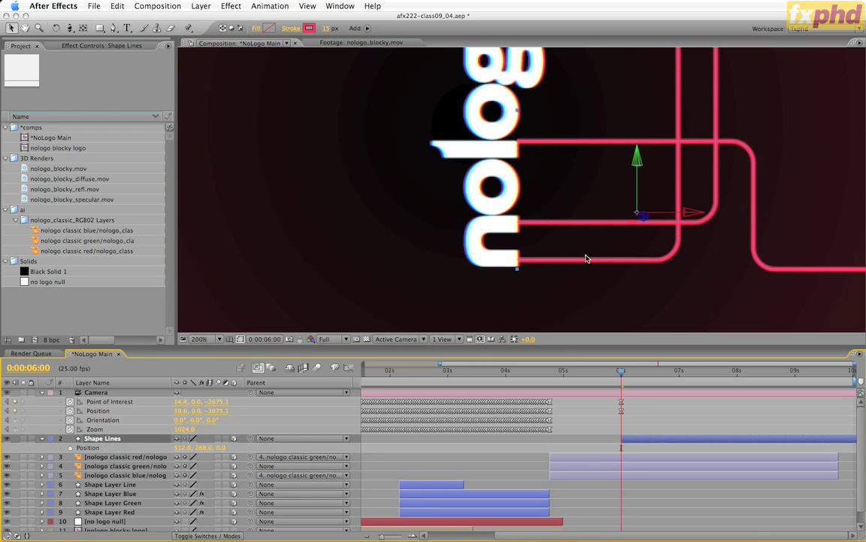
click(155, 466)
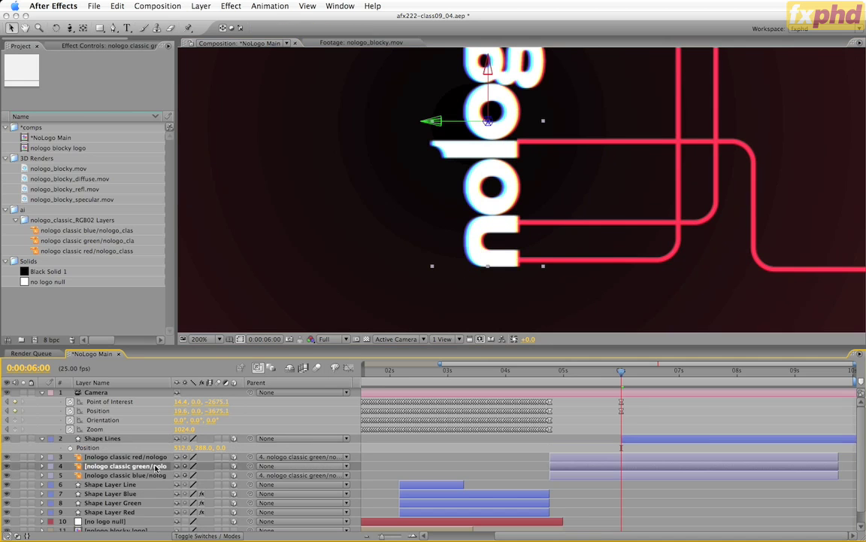
key(p)
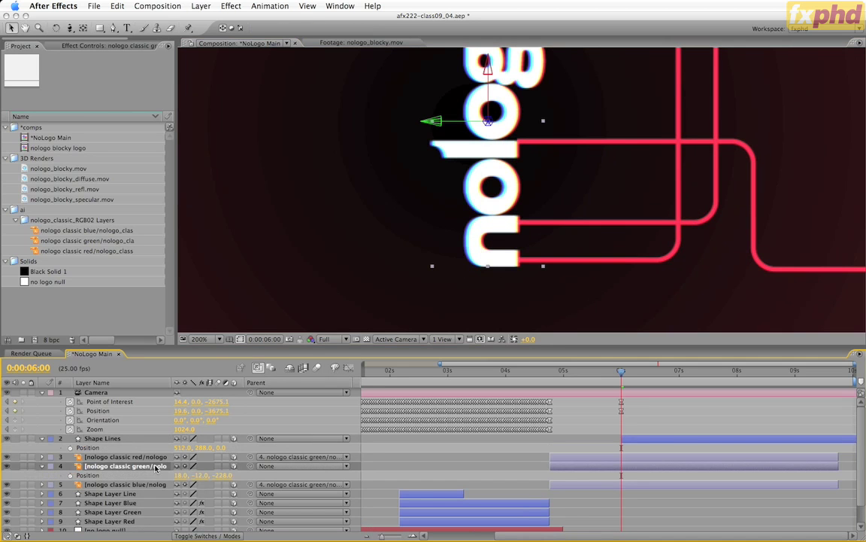
click(223, 449)
text(-228)
key(Return)
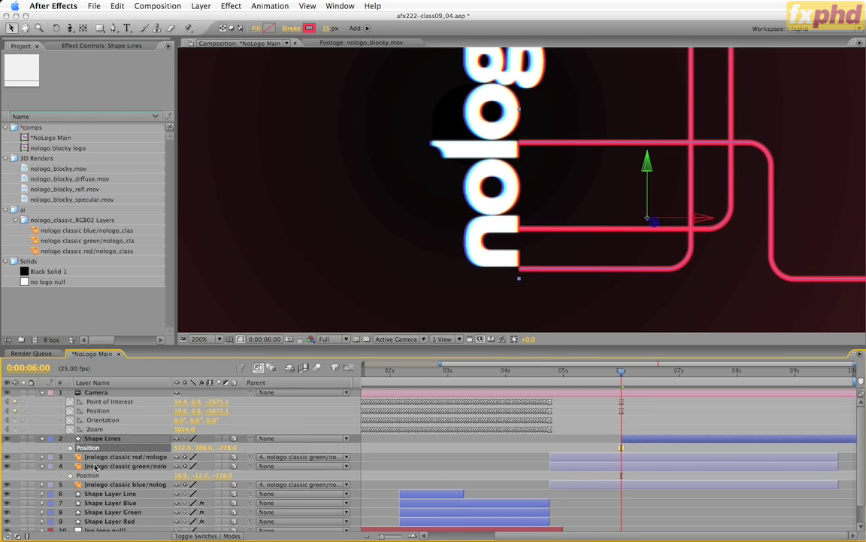
Expand Shape 1 in the Shape Lines layer to reveal the Path properties of Path 1, Path 2 and Path 3
click(39, 440)
click(39, 440)
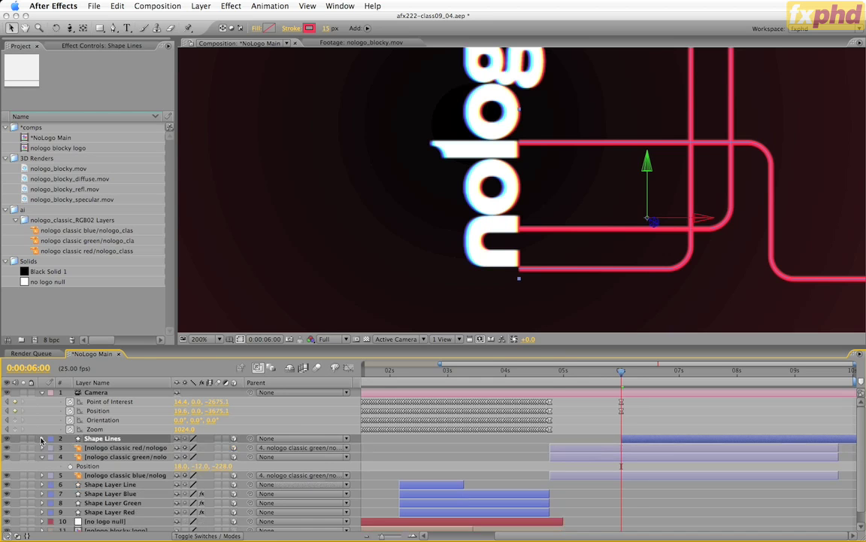
click(41, 439)
click(50, 444)
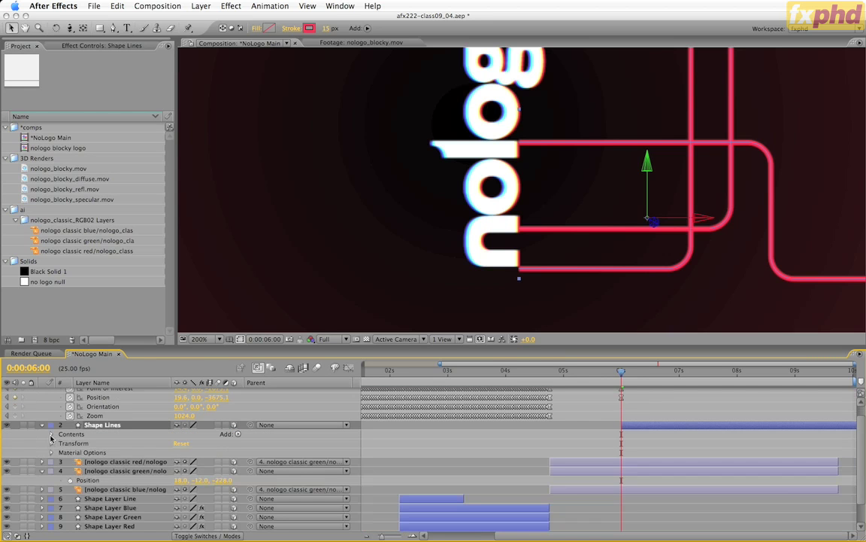
click(50, 434)
click(61, 443)
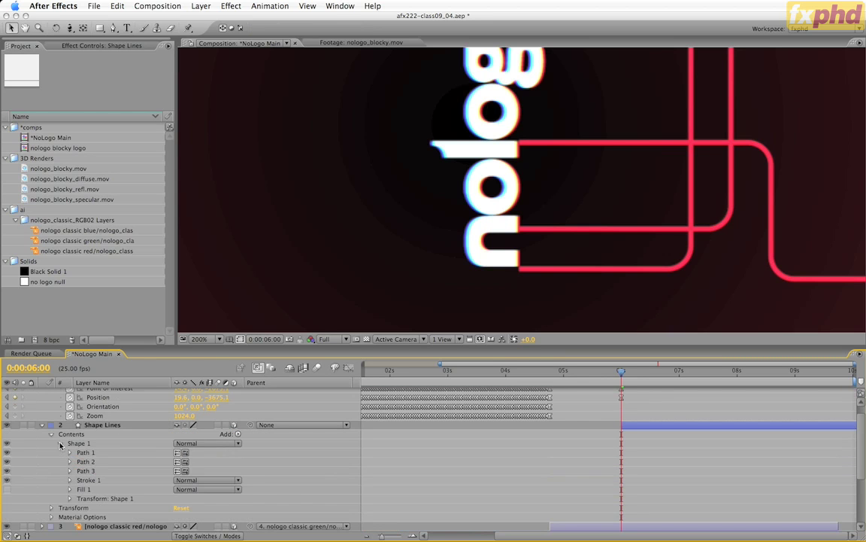
click(69, 452)
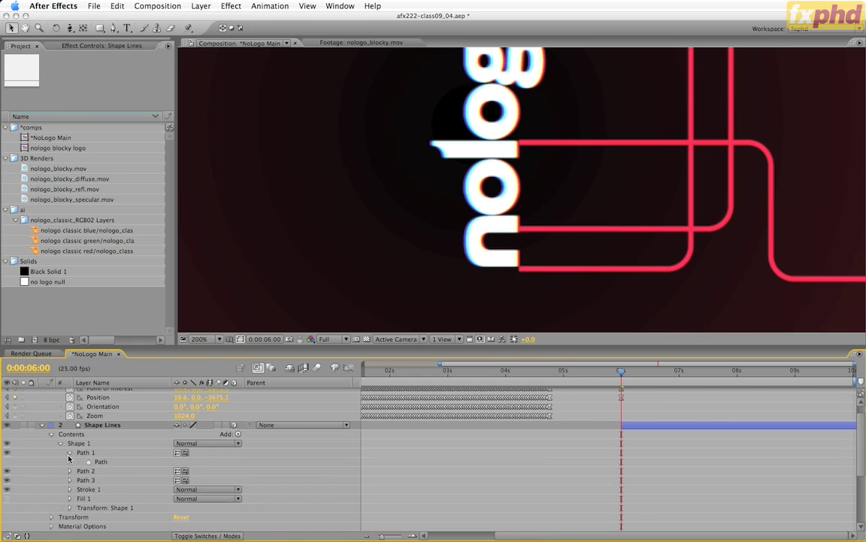
click(70, 470)
click(71, 491)
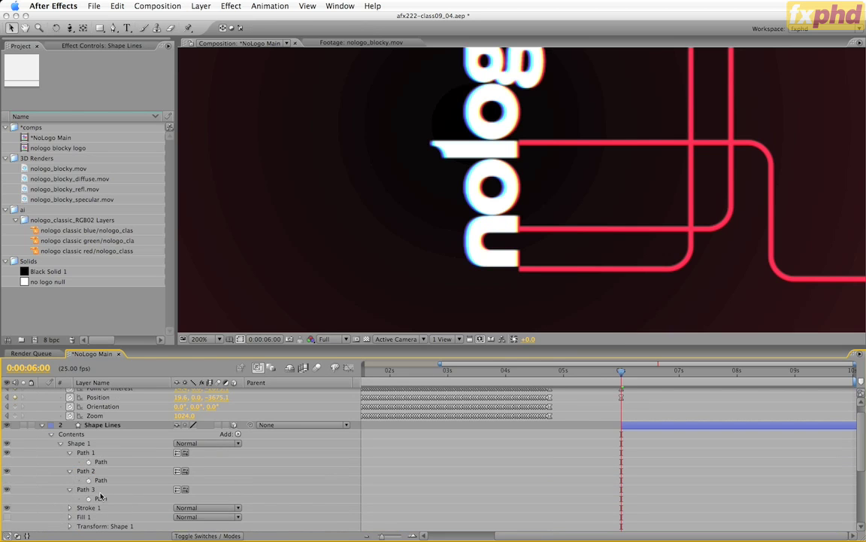
Select all three Path properties and refit the lines so their starts line up with the l and n strokes of nologo
click(100, 498)
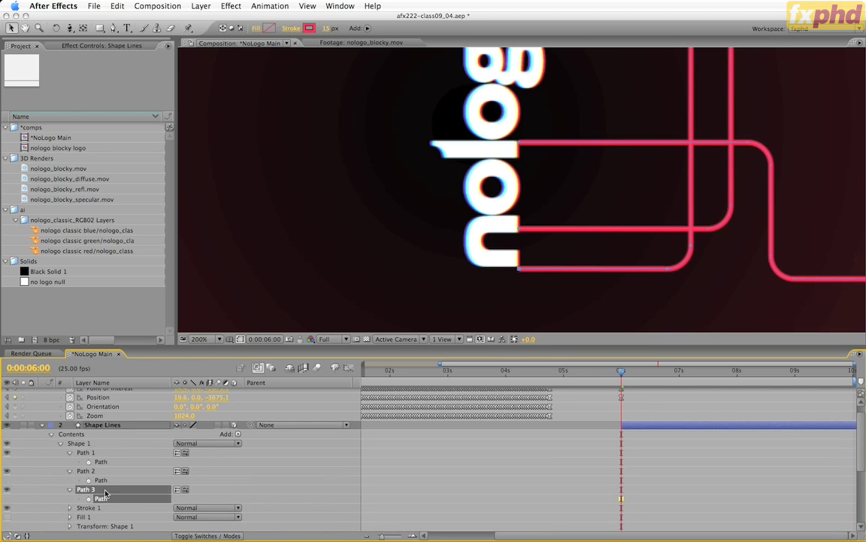
shift+click(101, 480)
shift+click(102, 462)
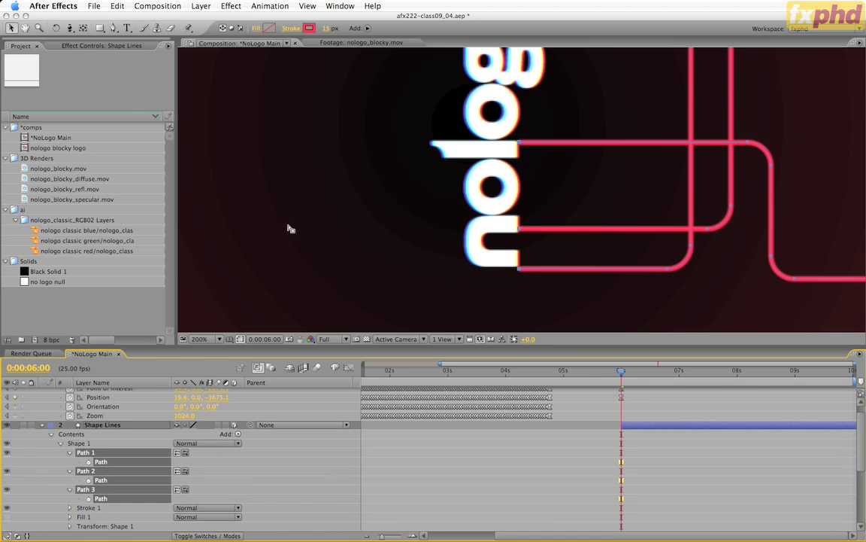
scroll(489, 154, down, 1)
mouse_move(580, 182)
mouse_down()
mouse_move(443, 224)
mouse_move(433, 213)
mouse_up()
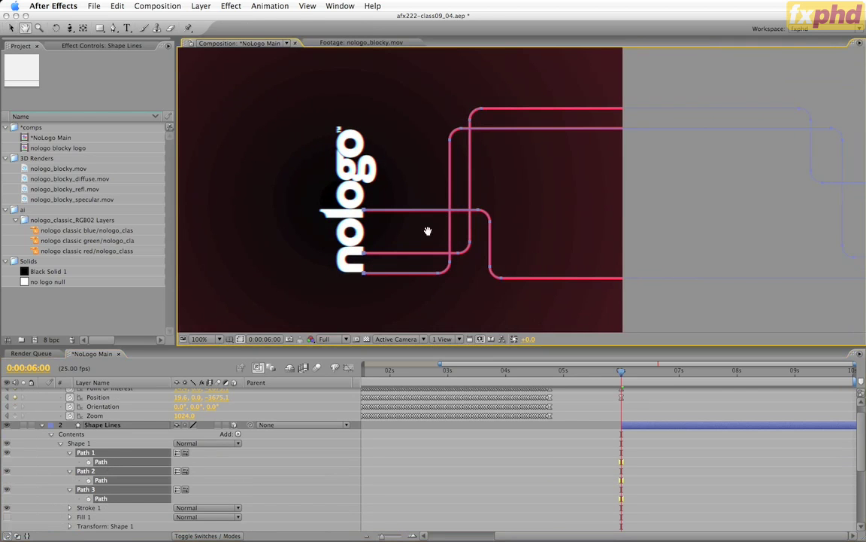
key(v)
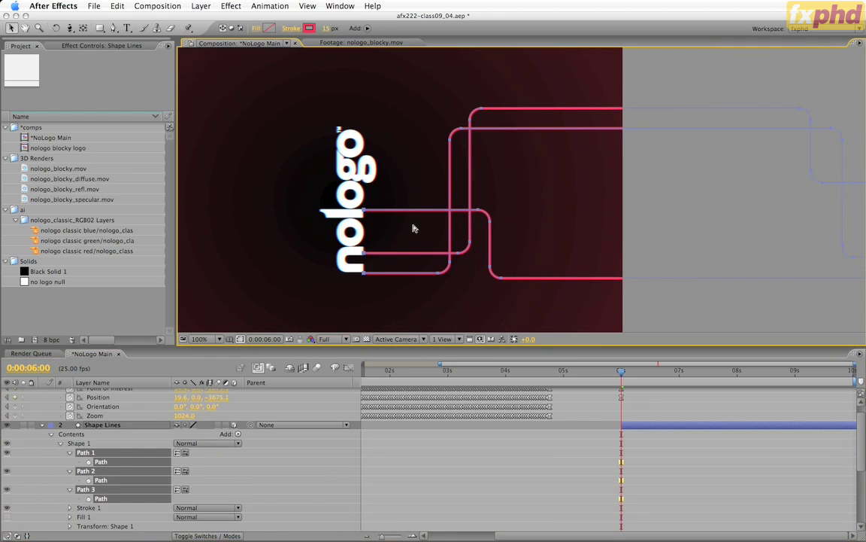
scroll(346, 276, up, 1)
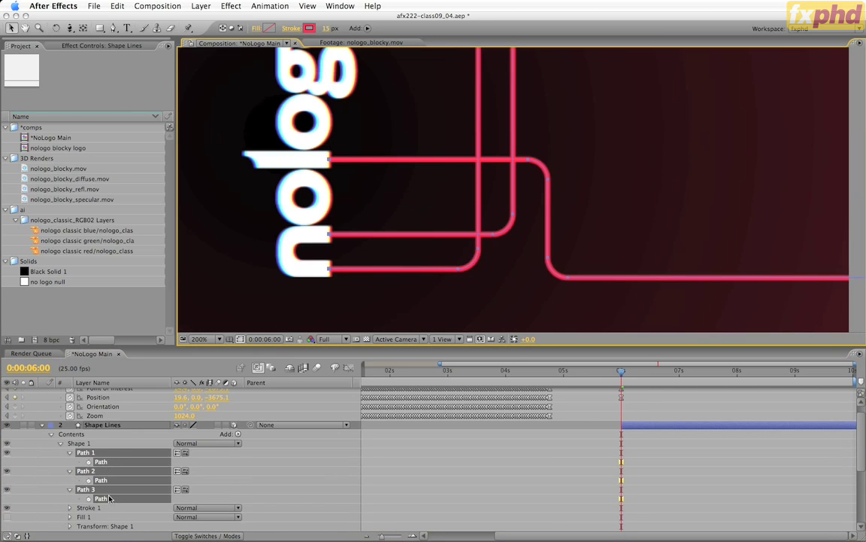
Set the width of Stroke 1 to 51 px so the lines match the thickness of the letter strokes, and deselect the layer
click(88, 507)
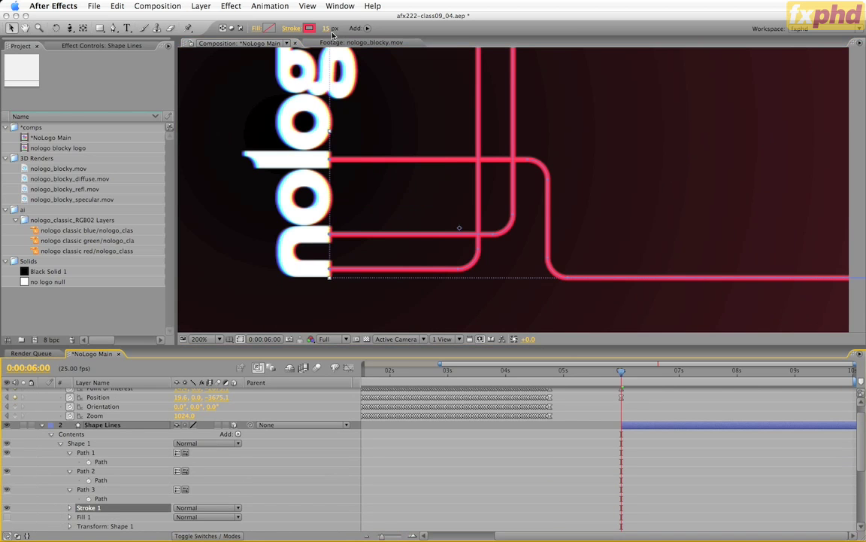
mouse_move(329, 28)
mouse_down()
mouse_move(365, 34)
mouse_move(357, 42)
mouse_up()
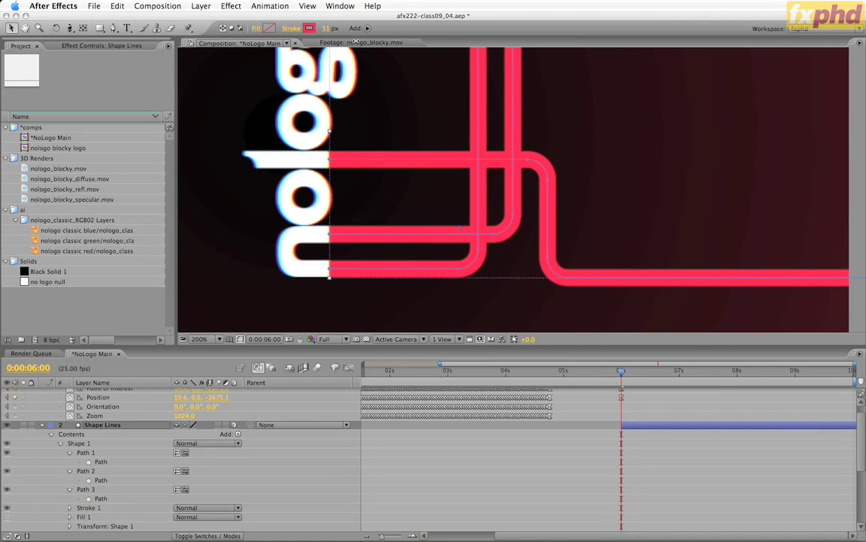
click(266, 138)
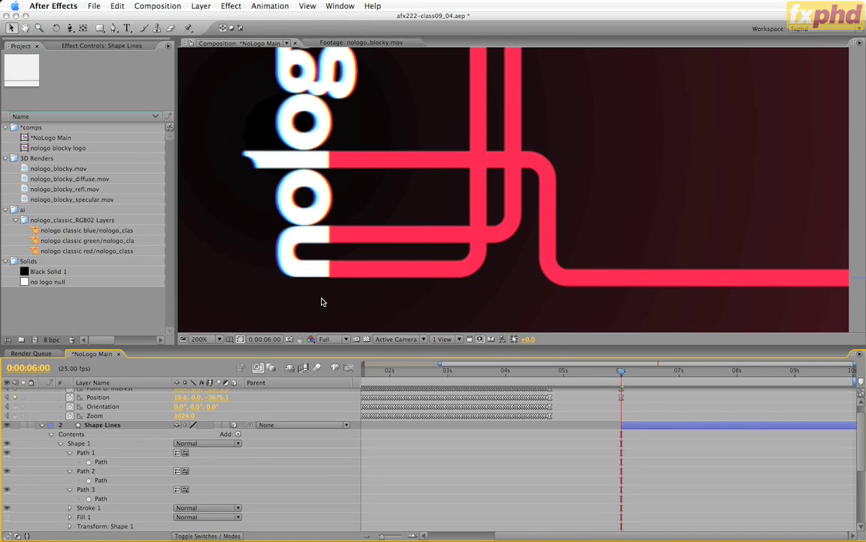
Set the Shape Lines layer's Z position to -226 and collapse the layer
key(p)
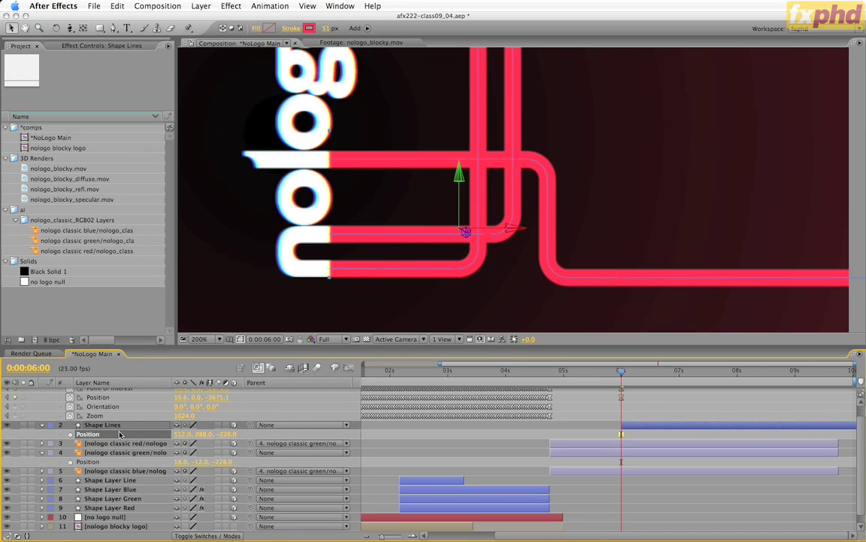
click(42, 425)
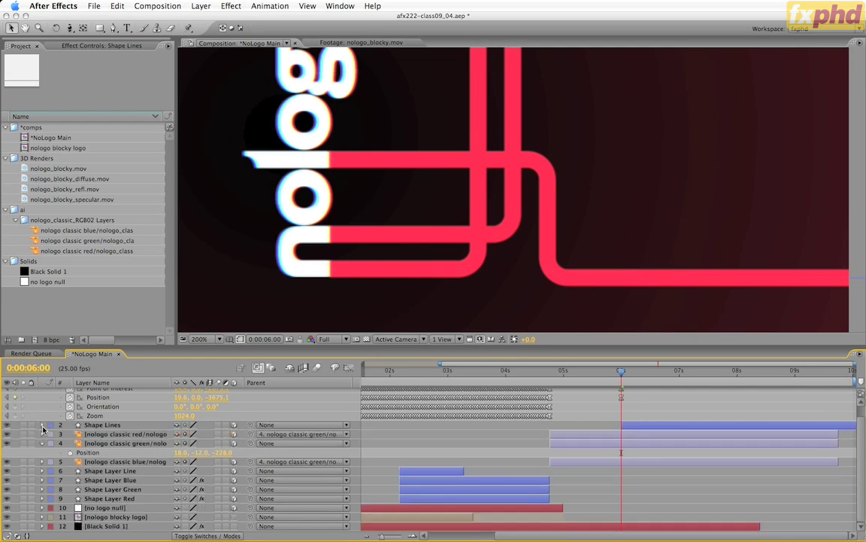
Expand the Shape Lines layer down to the items of Shape 1 and delete Fill 1
click(43, 425)
click(51, 443)
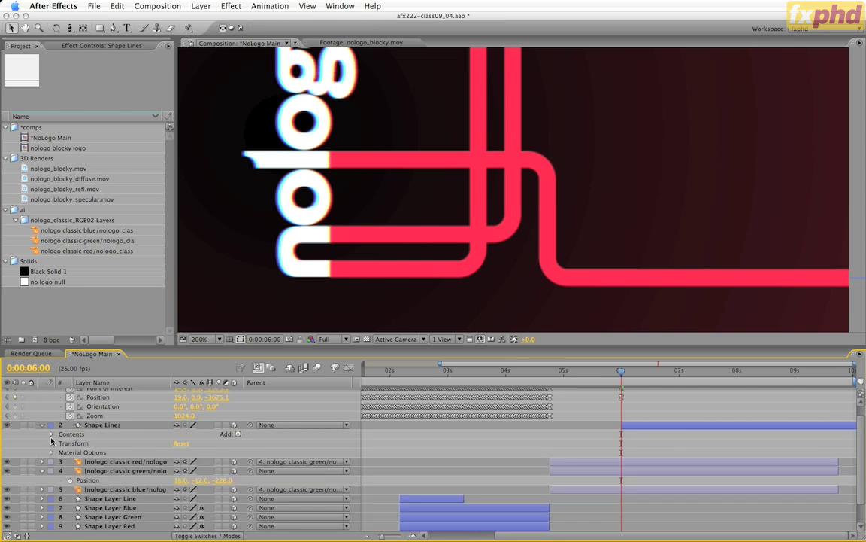
click(52, 434)
click(63, 443)
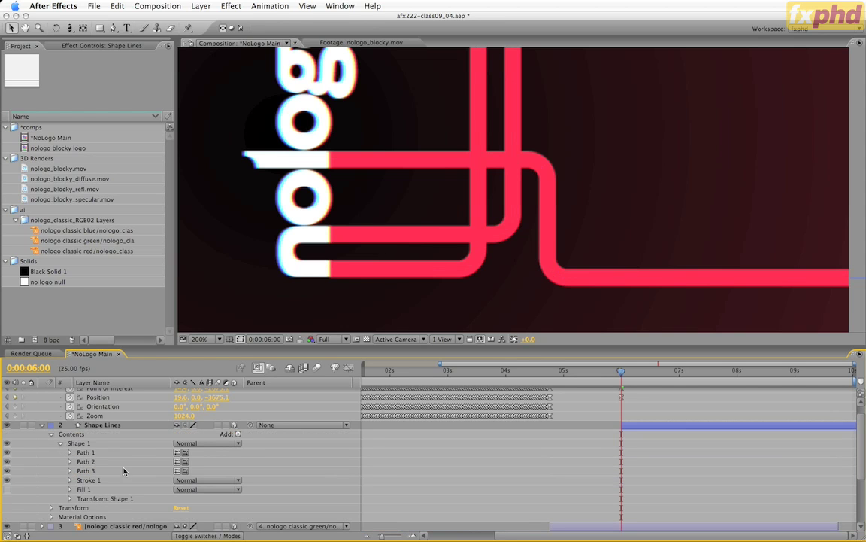
click(85, 489)
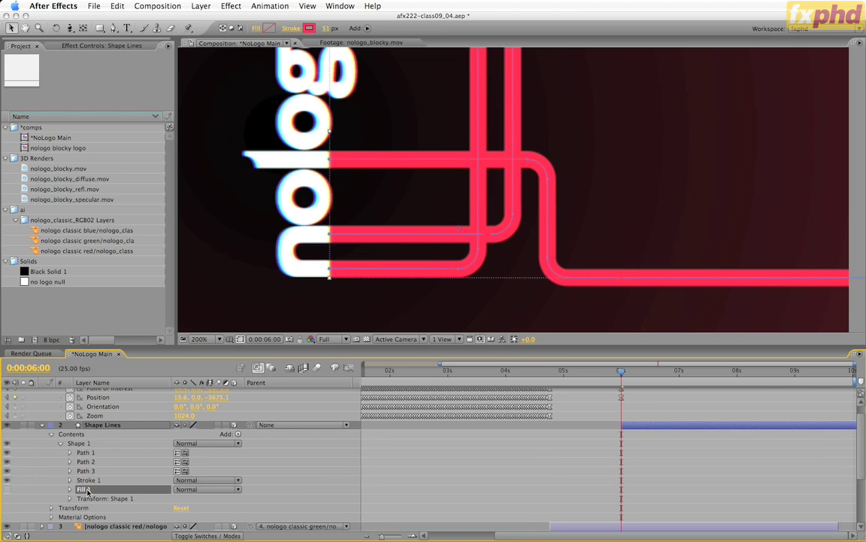
key(Delete)
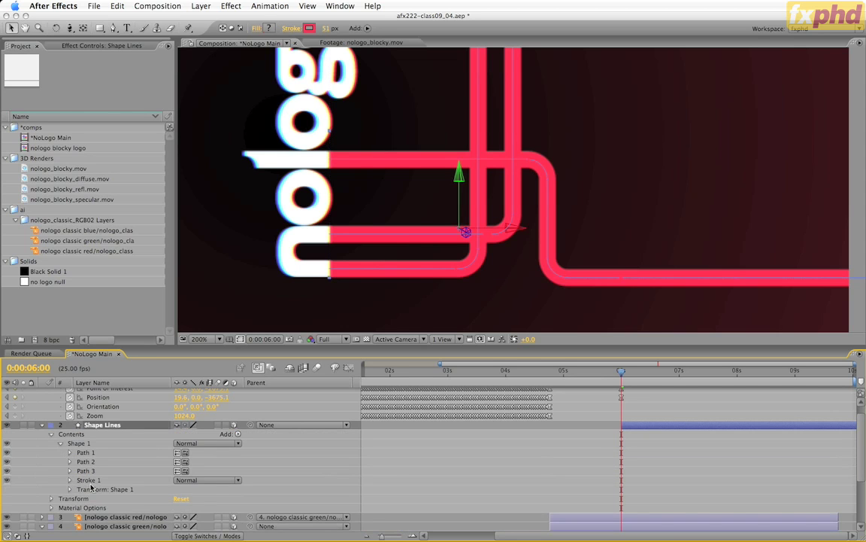
Expand Stroke 1 and set its Line Cap to Round Cap
click(88, 480)
click(70, 480)
scroll(148, 485, down, 1)
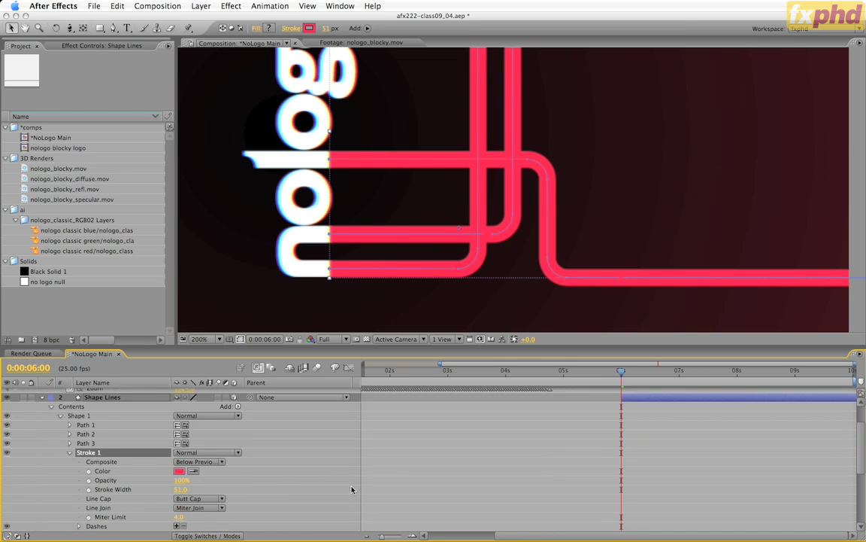
click(194, 498)
click(191, 509)
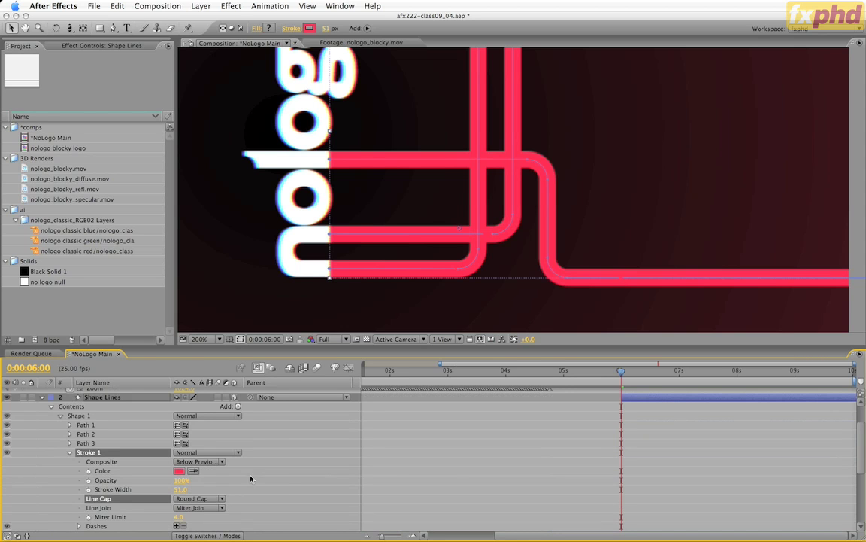
Duplicate Stroke 1 twice and reorder the strokes so each path in Shape 1 is directly followed by its own stroke
click(71, 454)
key(super+d)
key(super+d)
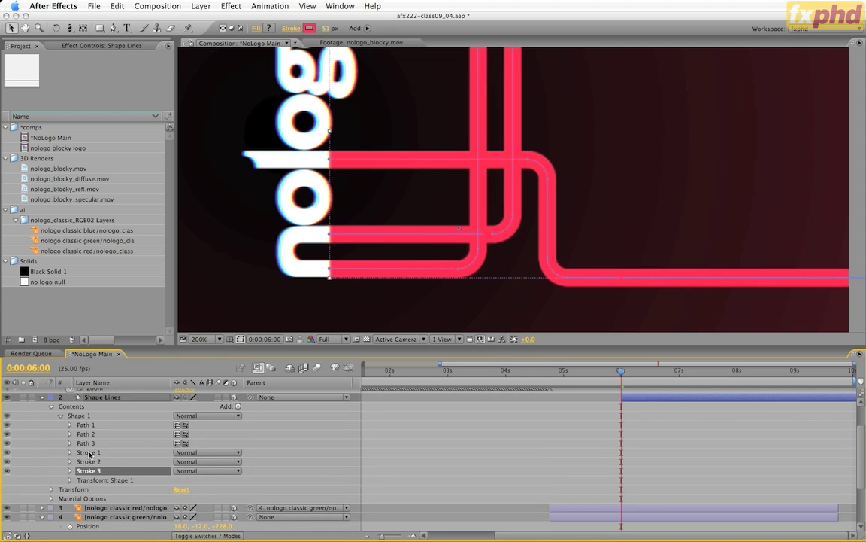
mouse_move(88, 453)
mouse_down()
mouse_move(86, 429)
mouse_move(90, 460)
mouse_move(94, 451)
mouse_up()
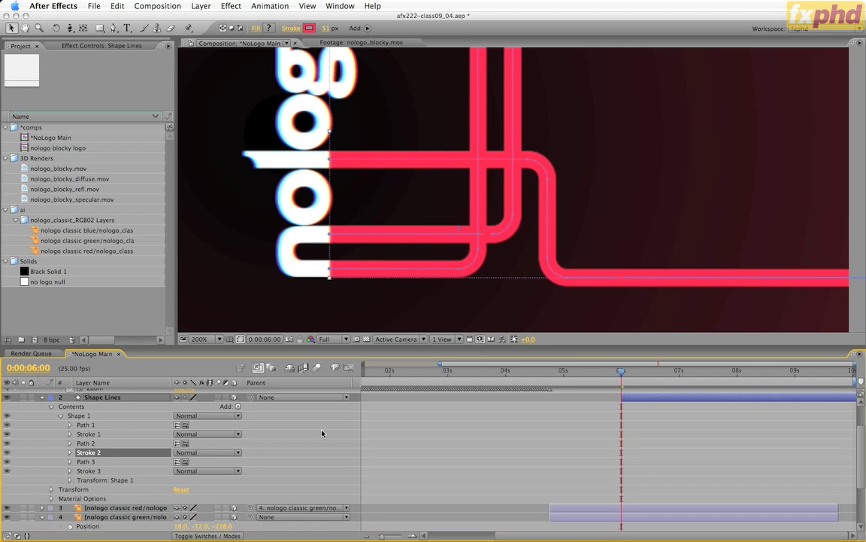
Show the Swatch You Want palette and select Stroke 2 in Shape 1
click(340, 5)
click(392, 326)
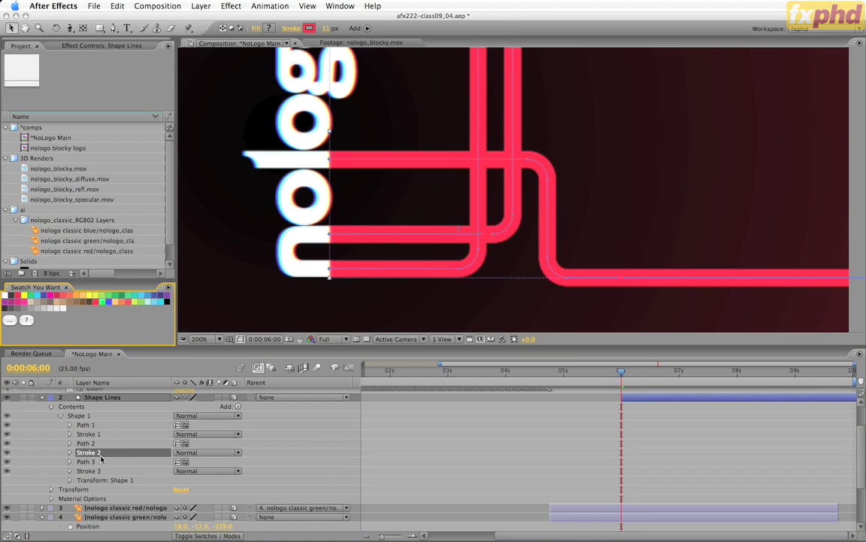
click(88, 435)
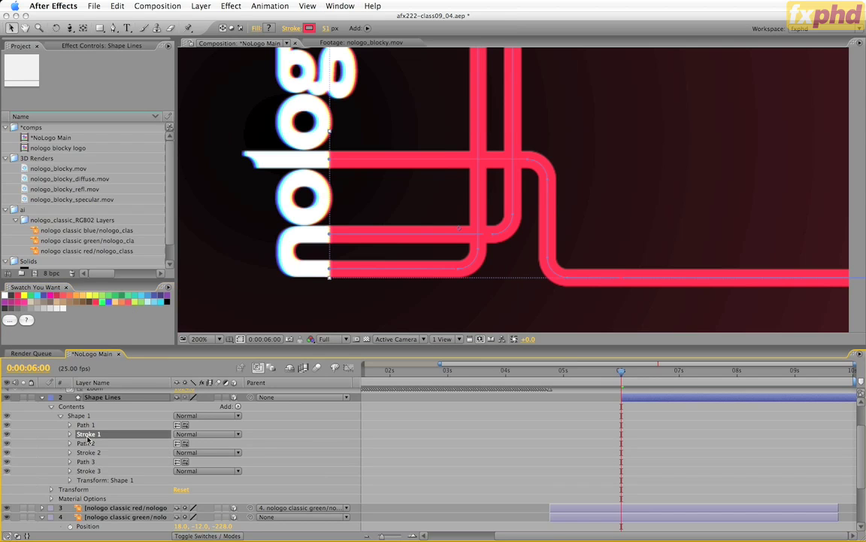
click(87, 452)
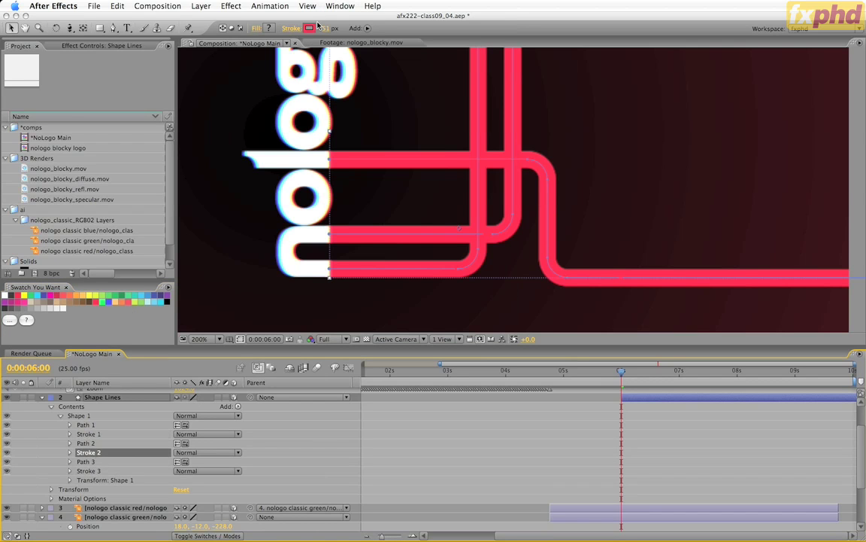
click(315, 28)
click(241, 137)
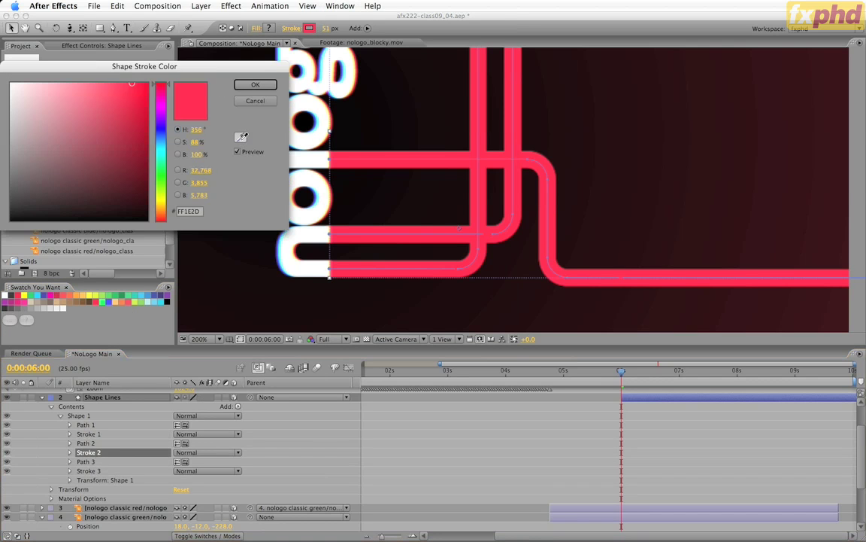
click(105, 299)
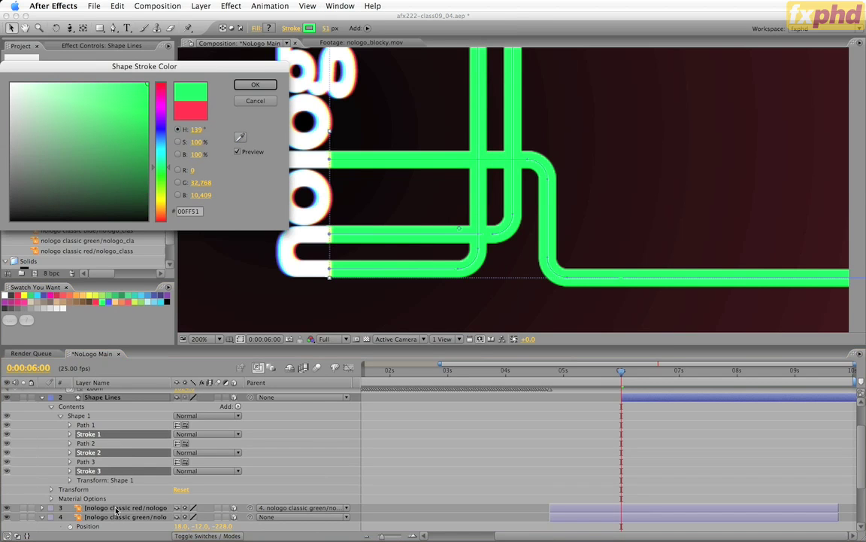
click(257, 100)
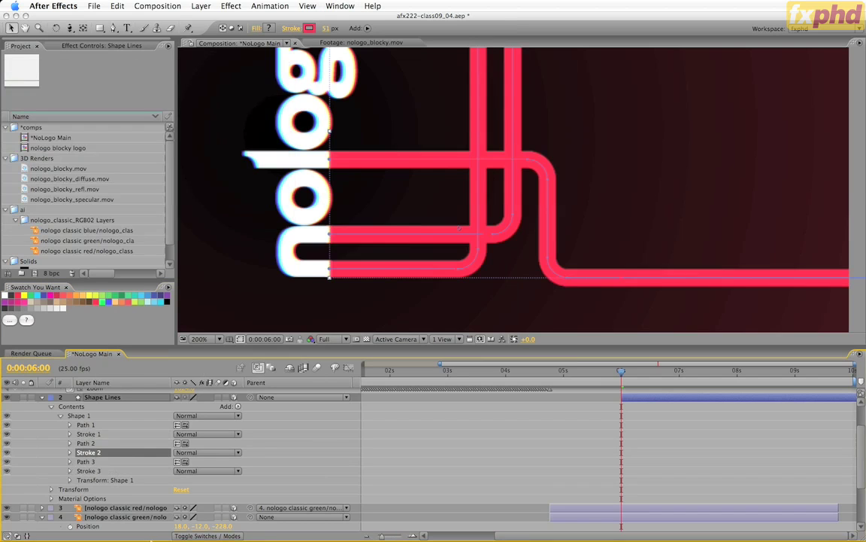
Expand Stroke 2, try the green swatch as its color, and check the line colors in logolines.ai in Illustrator
click(70, 452)
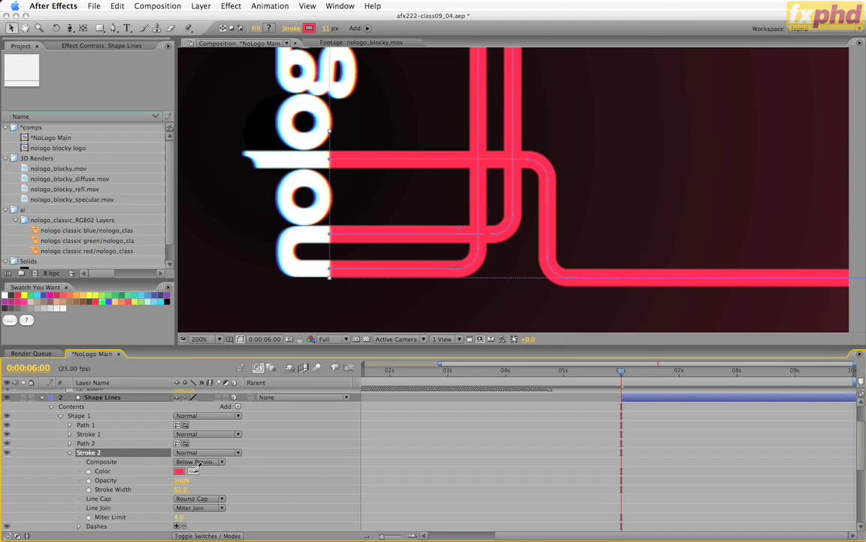
click(105, 302)
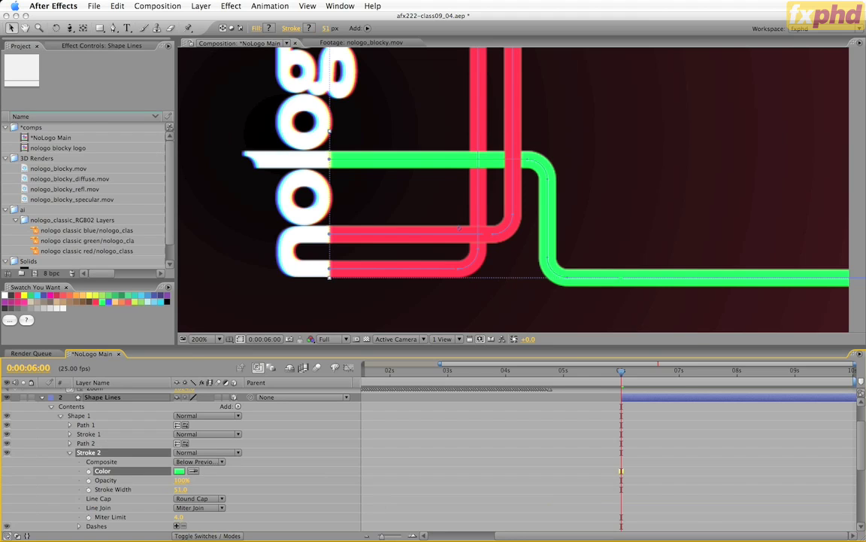
key(super+Tab)
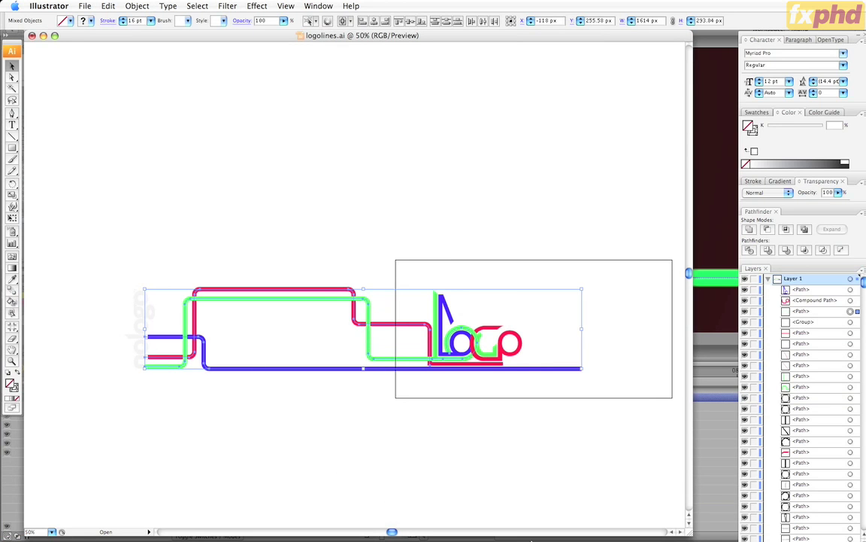
key(super+h)
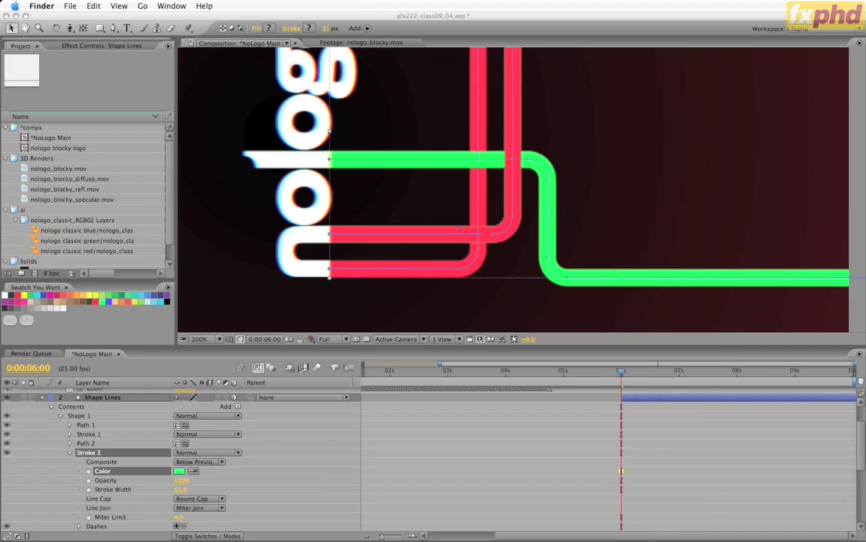
Identify the lines of Path 1 and Path 2 by toggling their visibility, and set Stroke 2's color to the blue swatch (R 43, G 56, B 255)
click(85, 425)
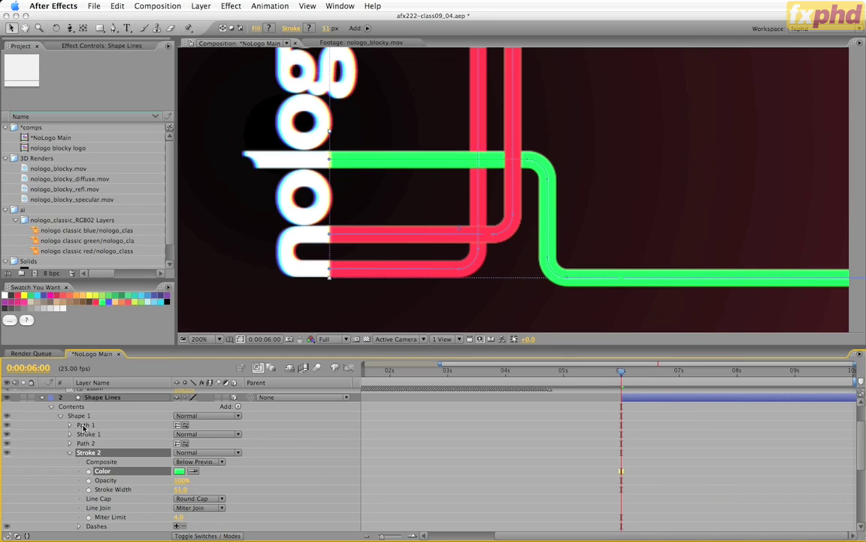
click(8, 426)
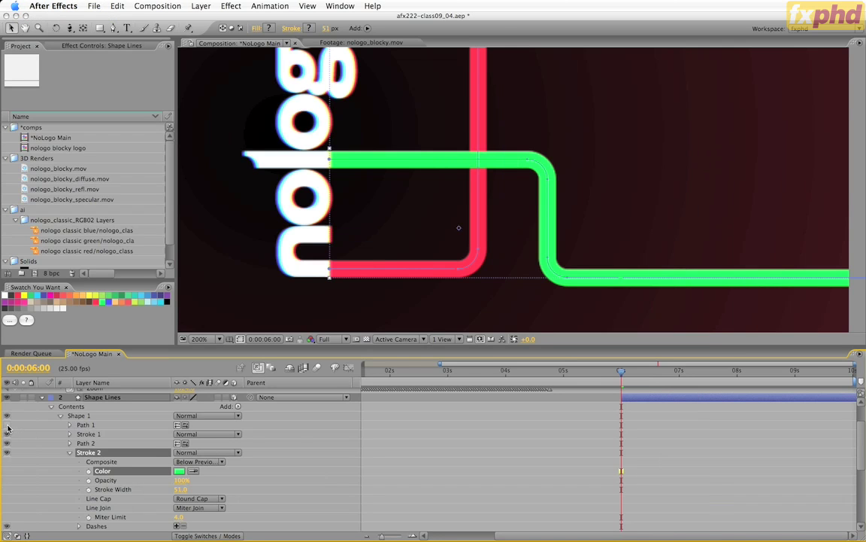
click(8, 426)
click(8, 426)
click(7, 426)
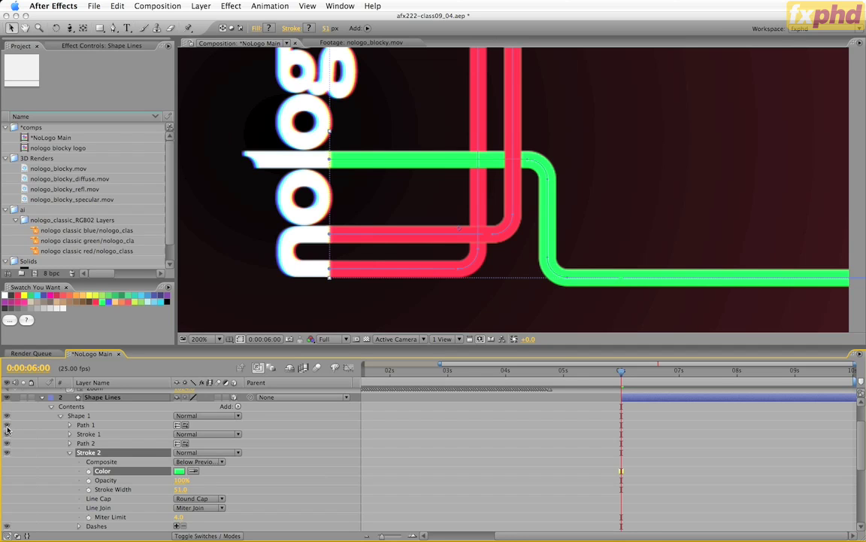
click(7, 443)
click(8, 444)
click(87, 443)
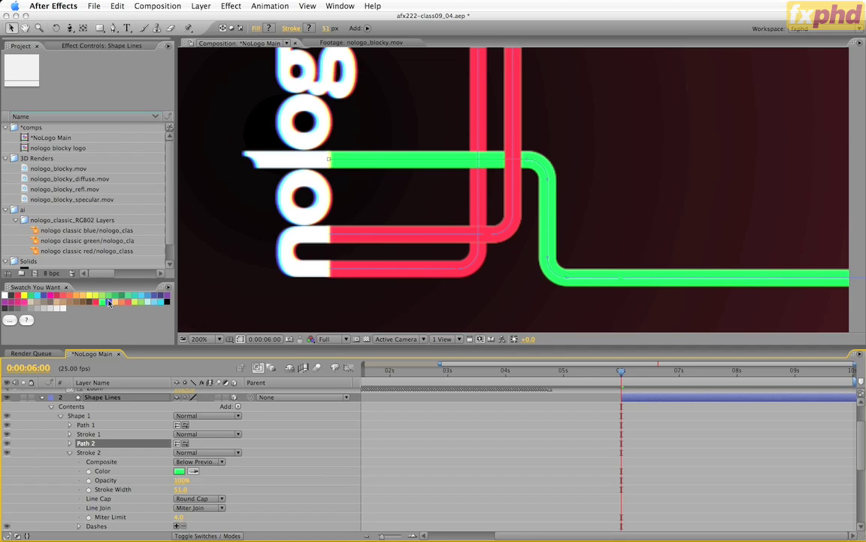
click(109, 302)
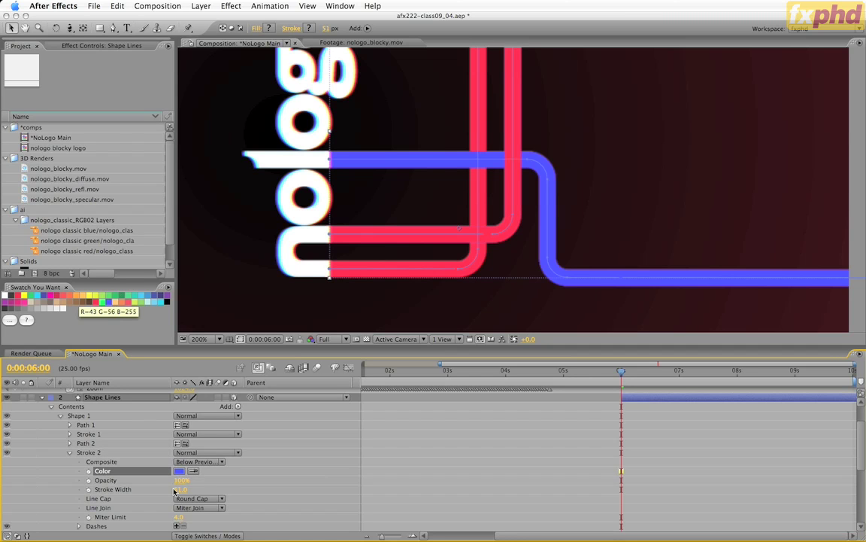
key(super+Tab)
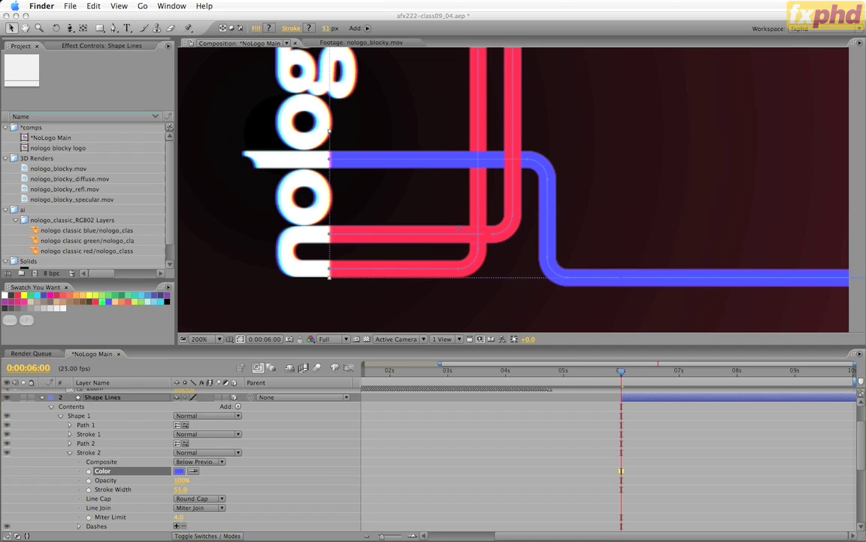
key(super+Tab)
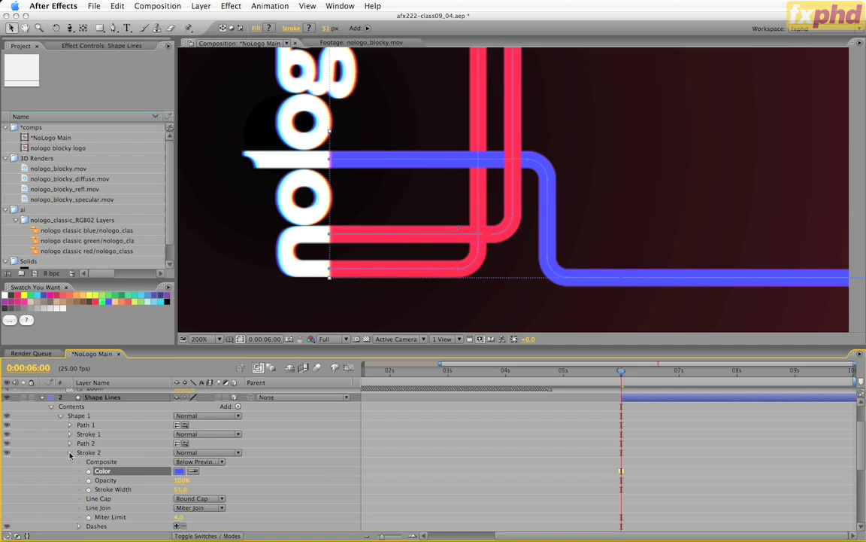
click(70, 454)
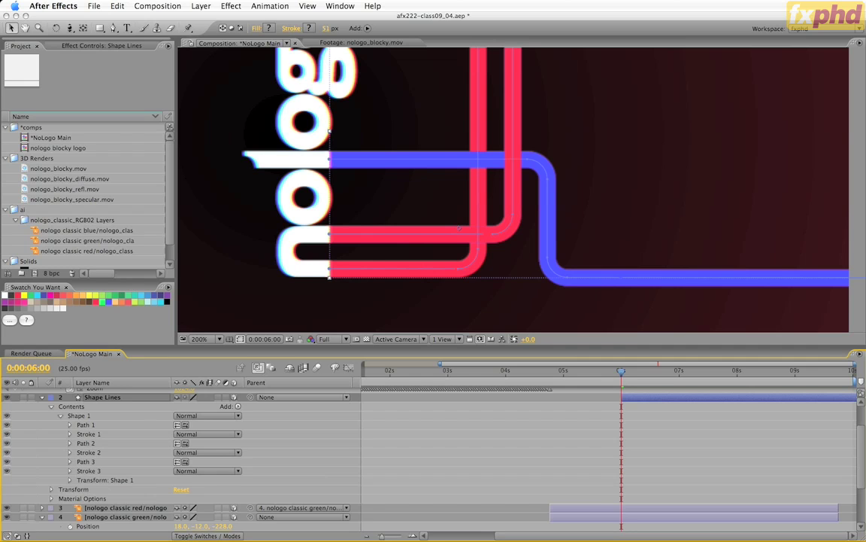
Identify the lines of Path 1 and Path 3 by toggling their visibility, and set Stroke 3's color to the green swatch
key(super+Tab)
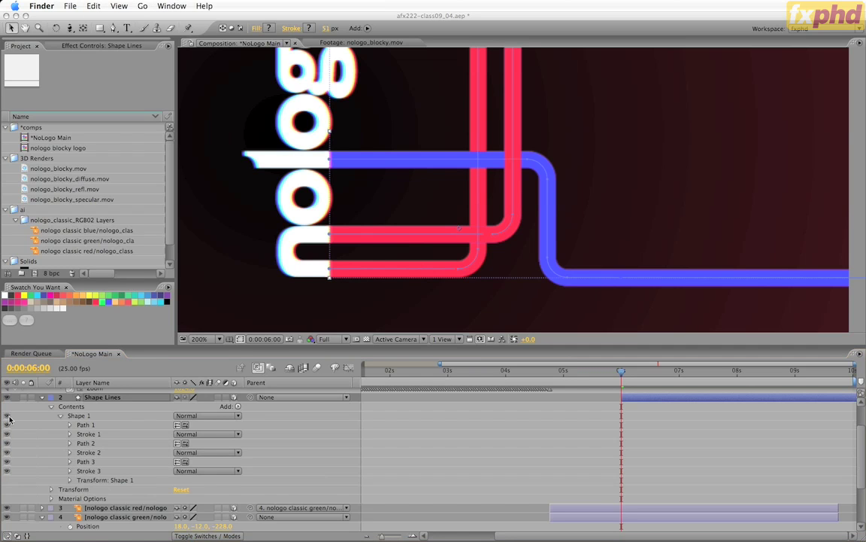
key(super+Tab)
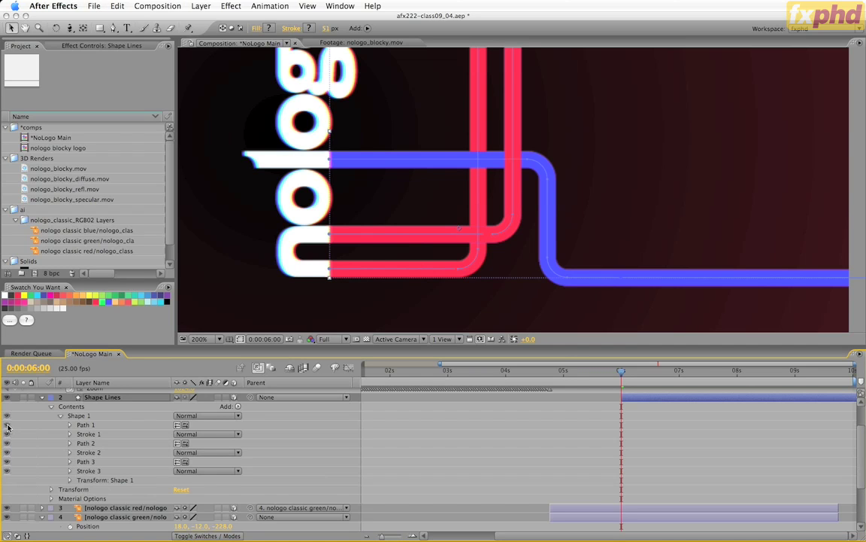
click(8, 427)
click(7, 427)
click(83, 461)
click(7, 461)
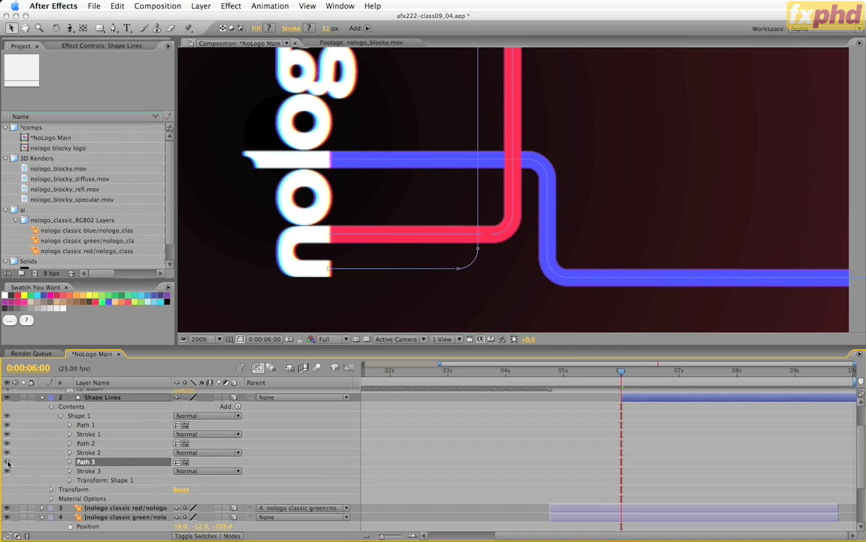
click(8, 462)
click(69, 471)
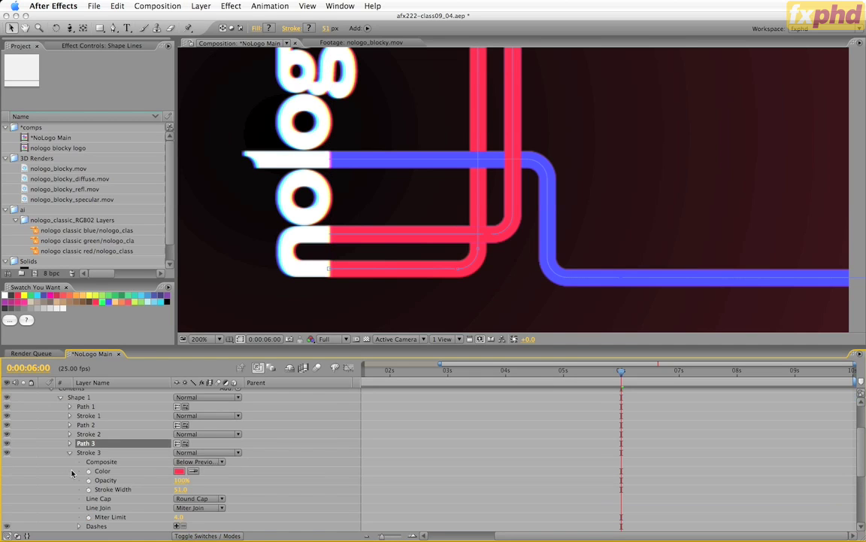
click(198, 472)
click(103, 301)
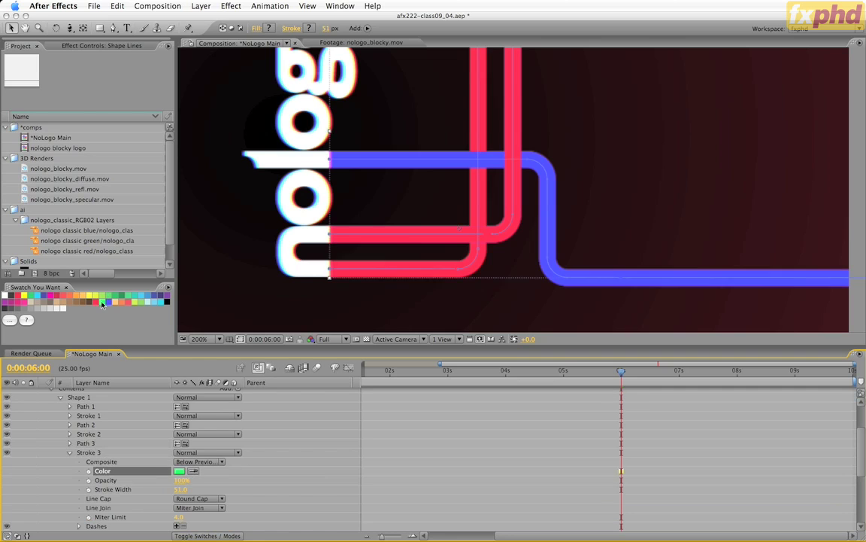
key(comma)
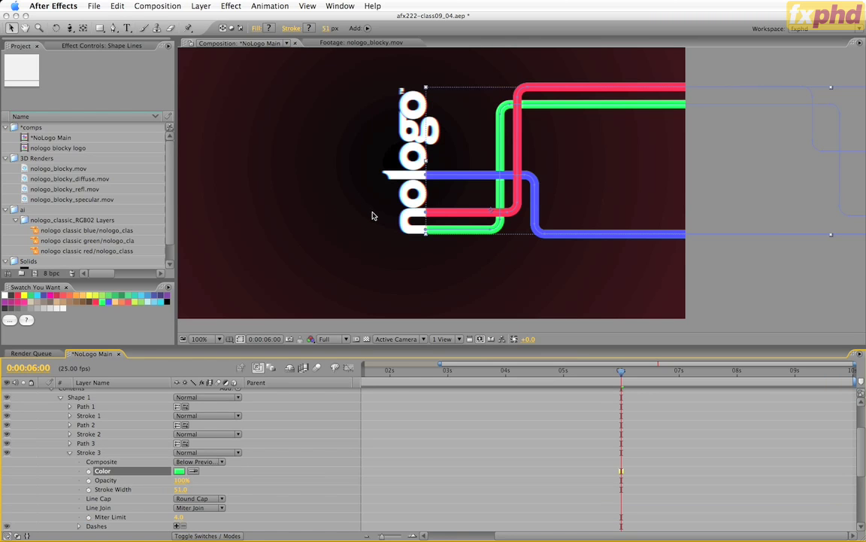
click(69, 453)
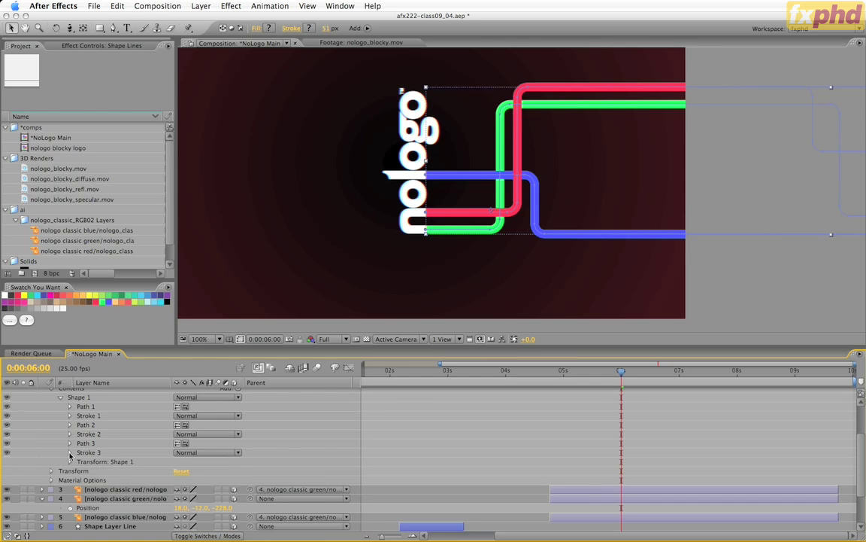
Add a Trim Paths operator to Shape 1 in the Shape Lines layer
click(234, 388)
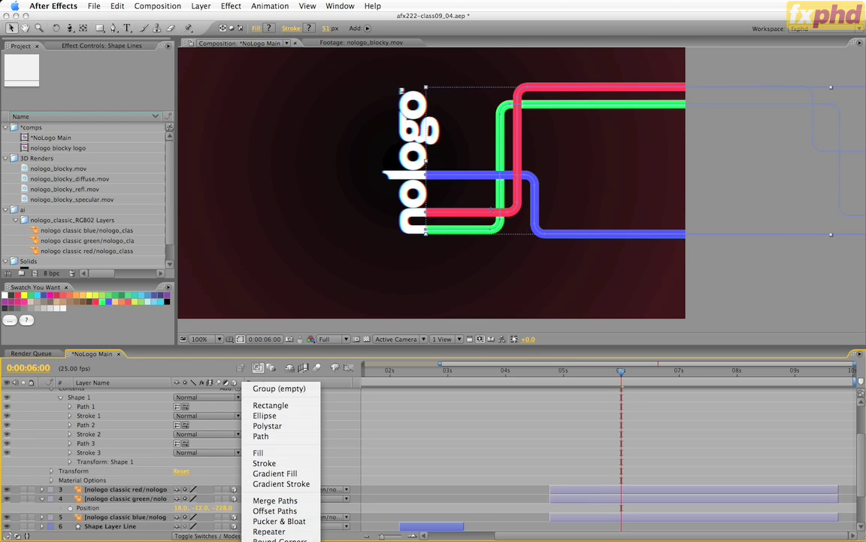
click(275, 535)
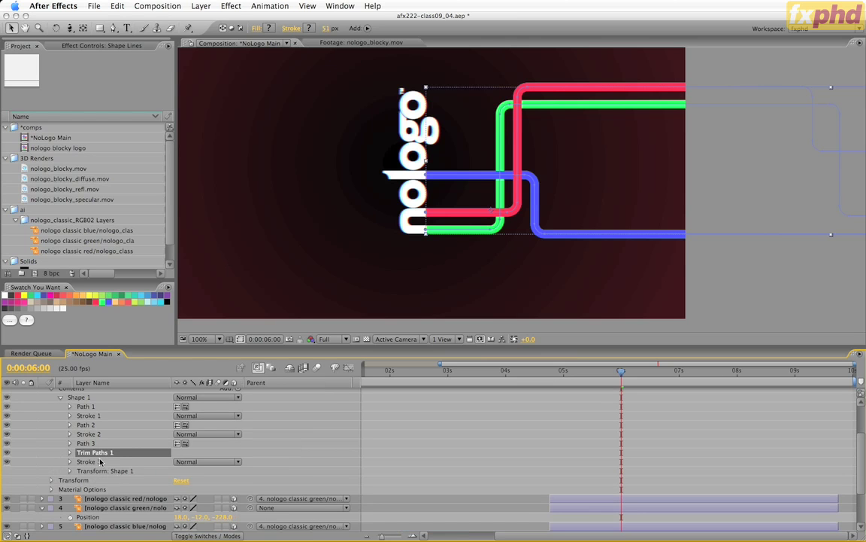
Move Trim Paths 1 below Stroke 3 in Shape 1 and test the trim by scrubbing its End value
drag(84, 454, 81, 467)
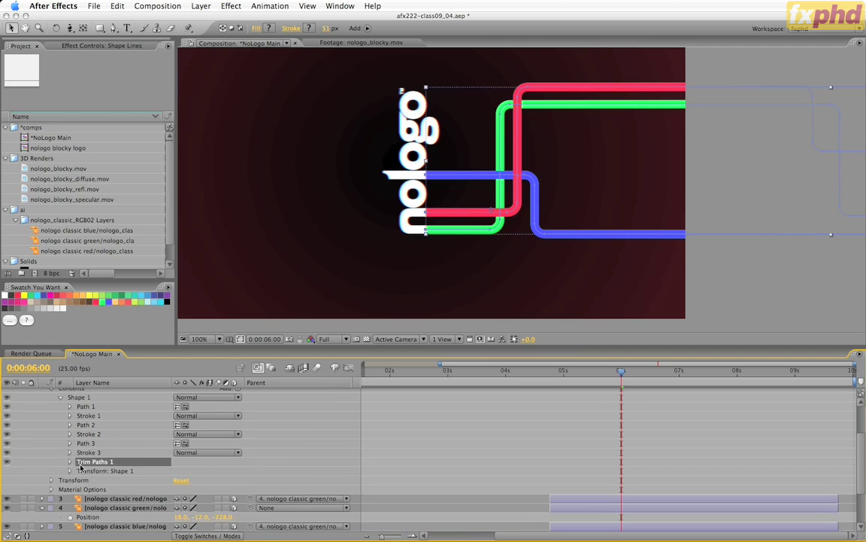
click(70, 462)
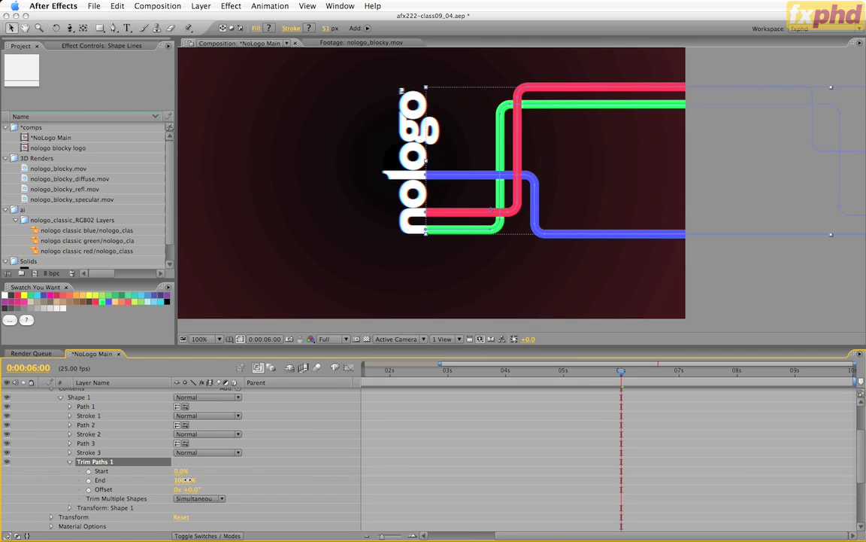
drag(184, 480, 168, 492)
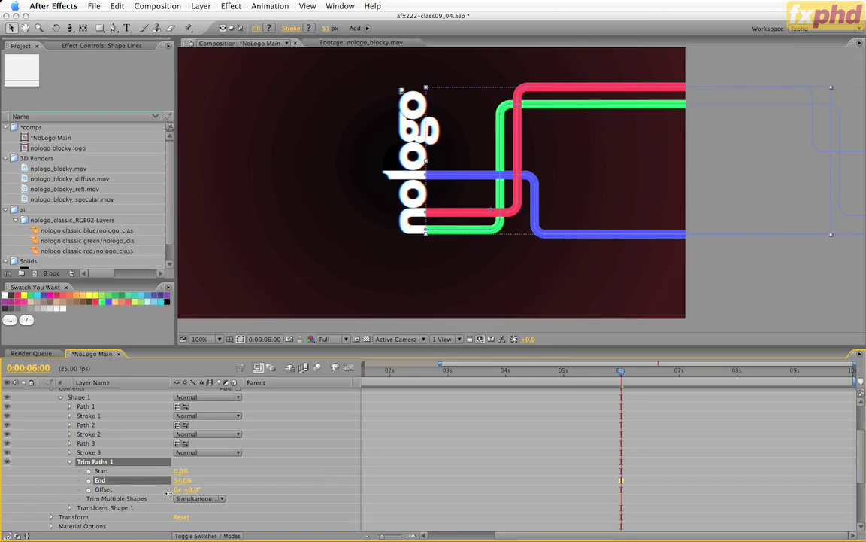
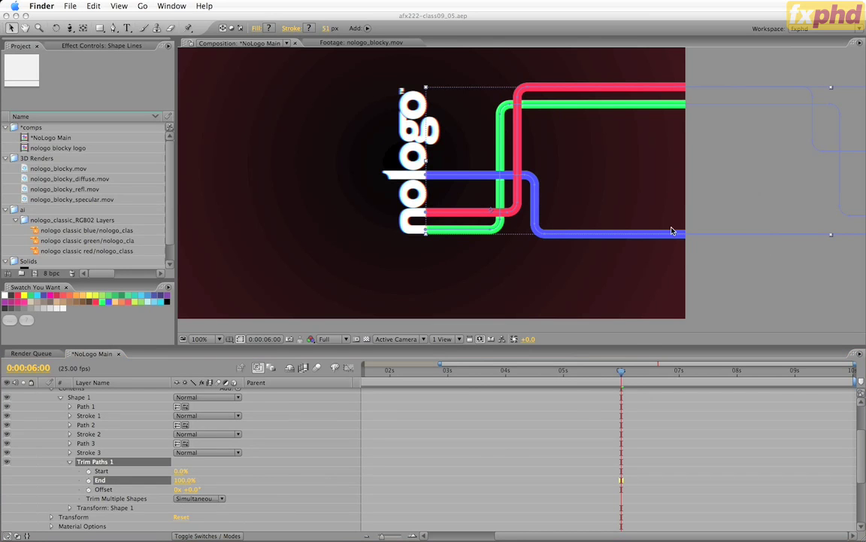
click(728, 192)
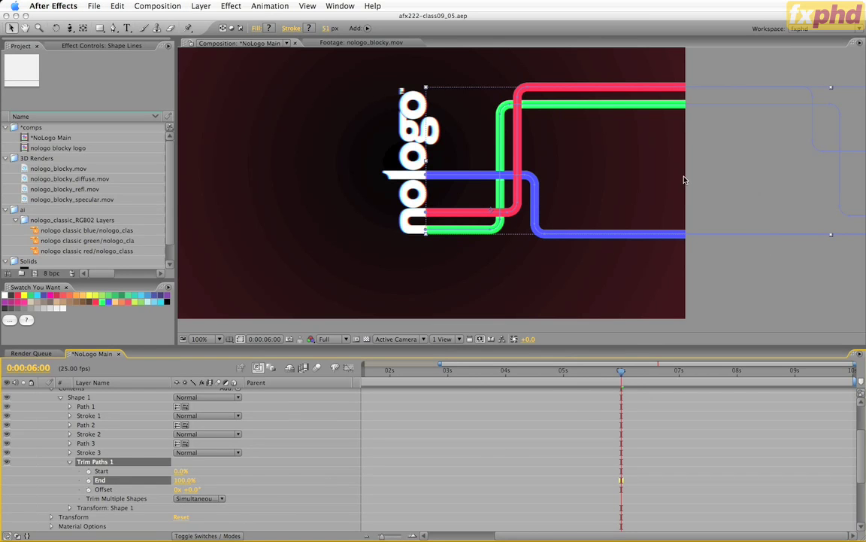
Inspect where the lines end beyond the frame, enlarge the composition viewing area, and collapse the Shape Lines layer's properties
drag(750, 155, 478, 185)
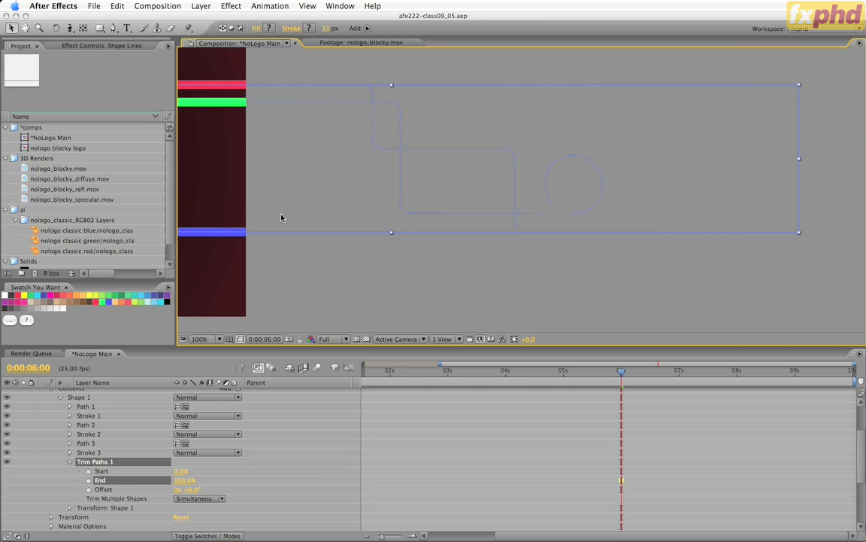
key(space)
drag(284, 213, 587, 221)
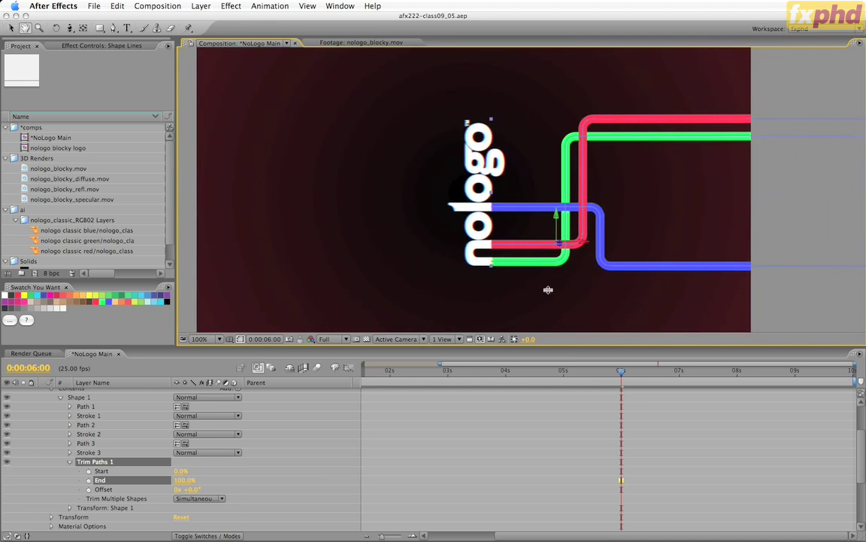
drag(540, 355, 542, 382)
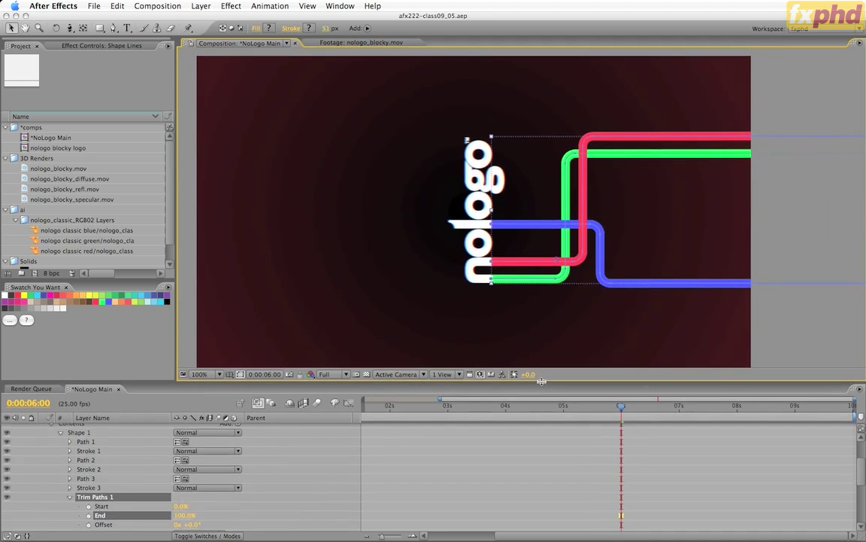
scroll(98, 459, up, 3)
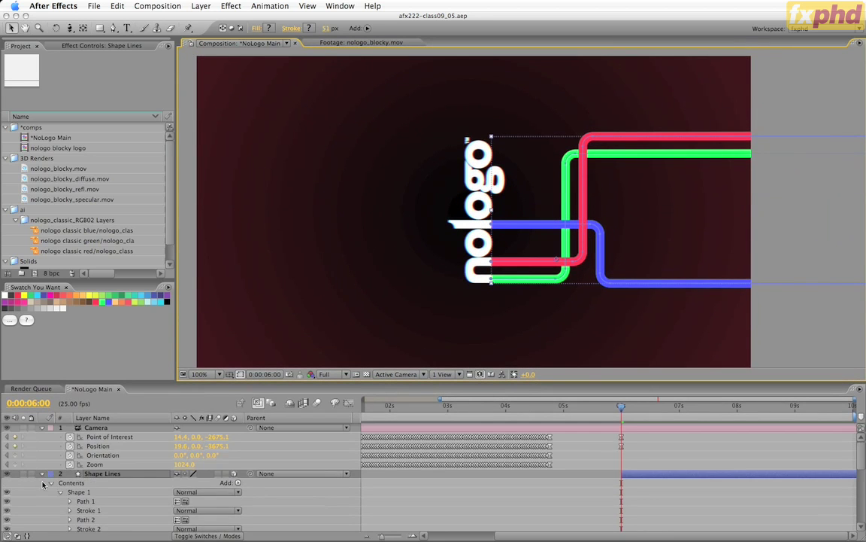
click(43, 474)
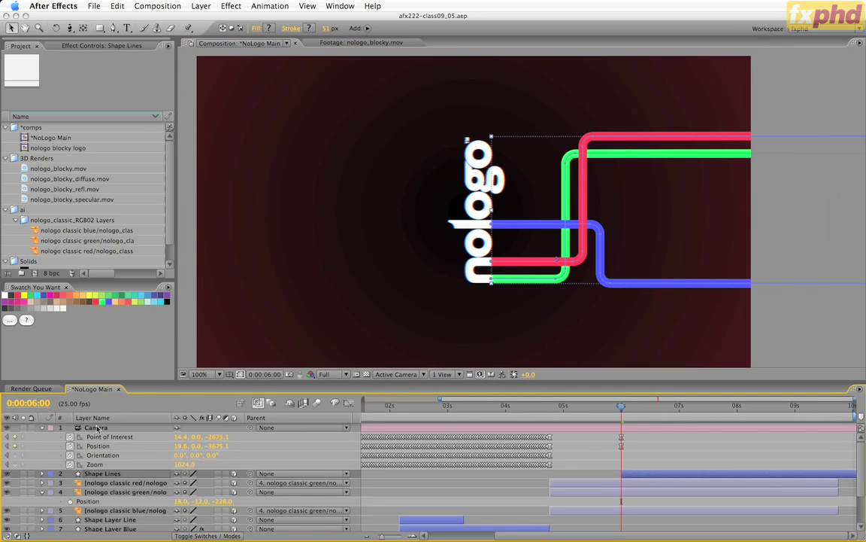
Show the composition in 2 Views with Custom View 1 beside Active Camera, and go to 0:00:07:00
click(96, 428)
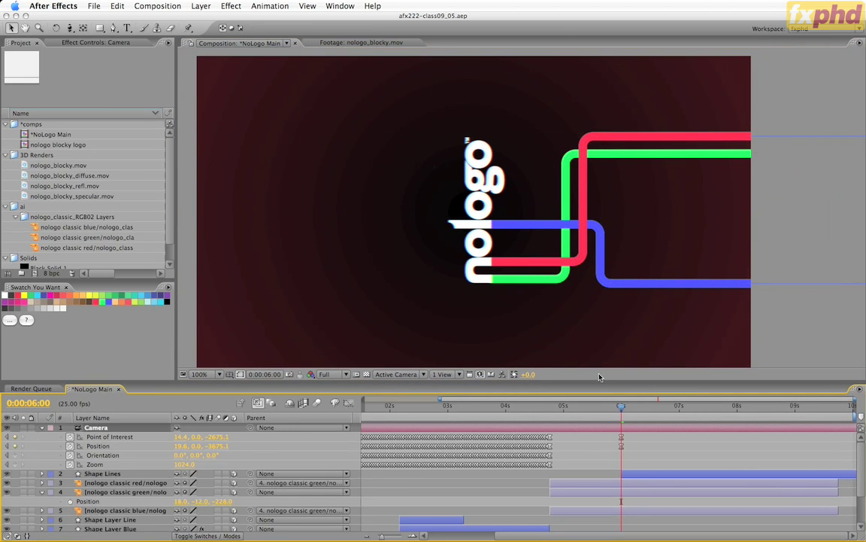
click(442, 374)
click(451, 395)
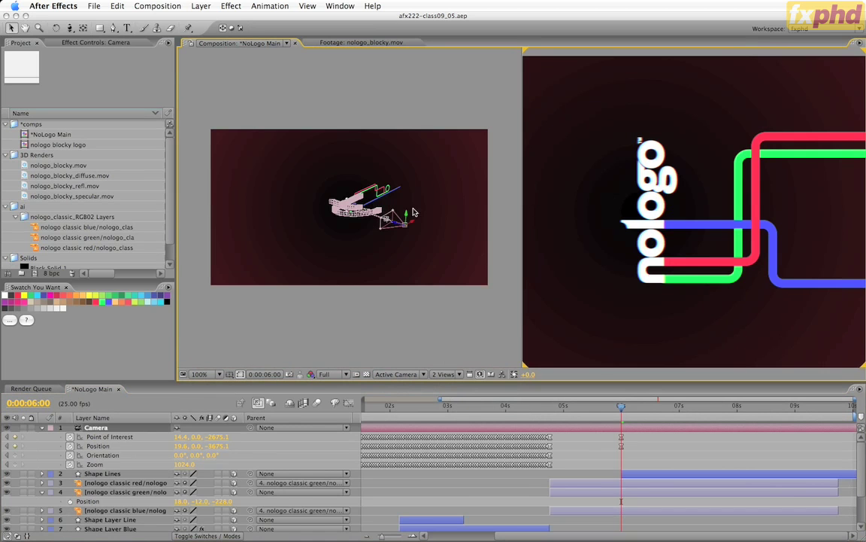
click(679, 407)
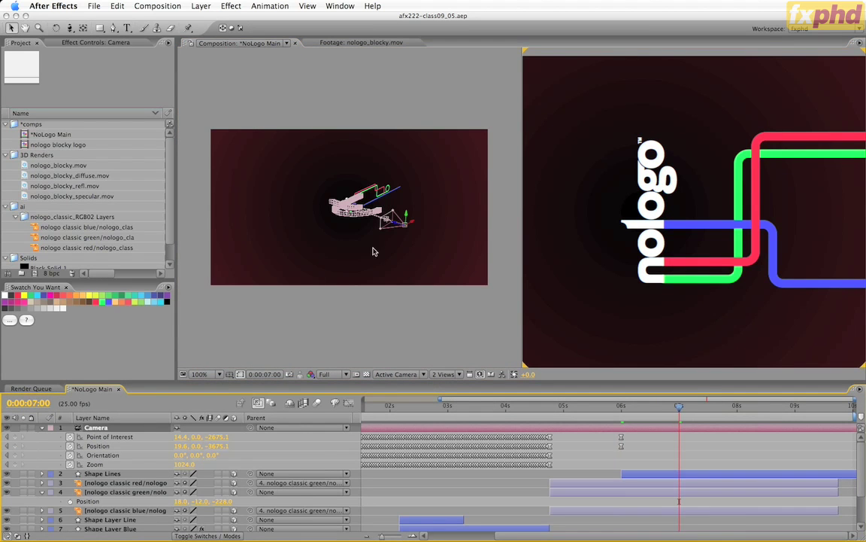
click(353, 337)
scroll(353, 337, up, 4)
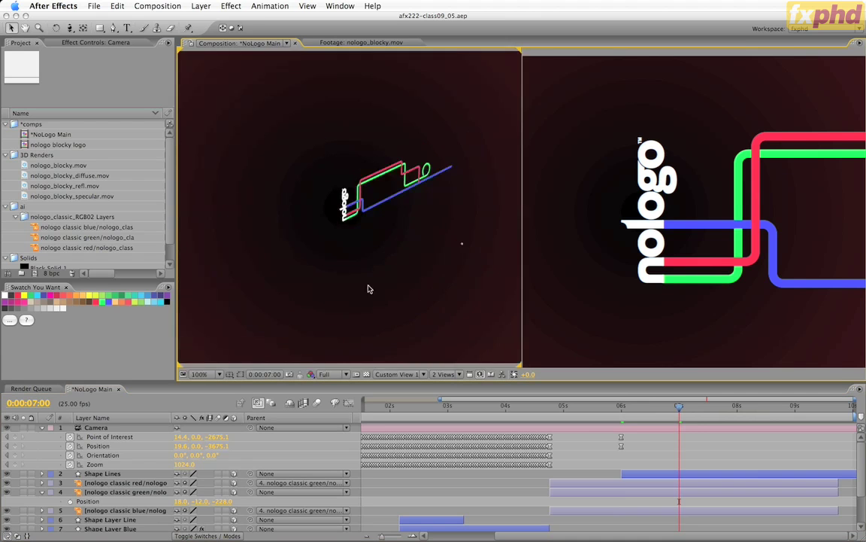
Move the Camera along its X axis at 0:00:07:00 to an X position of about 3167, near the far end of the lines
click(120, 427)
key(c)
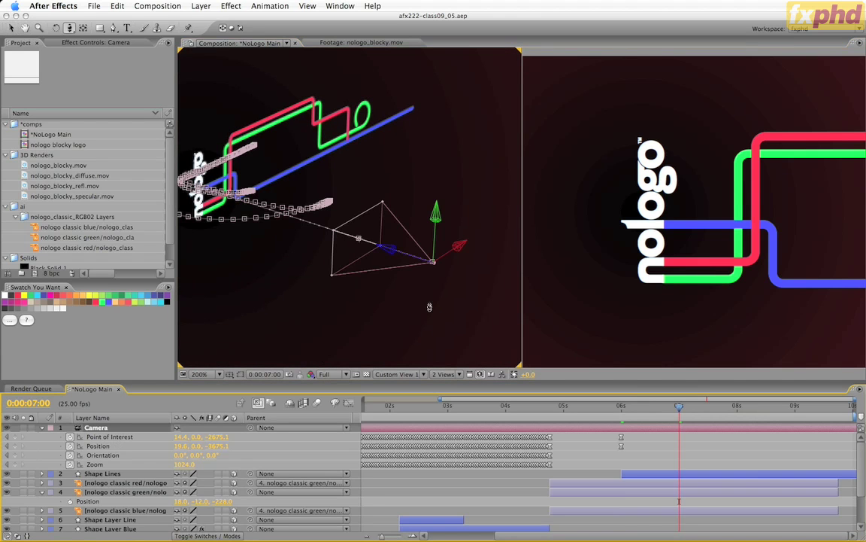
drag(383, 277, 286, 222)
key(h)
key(c)
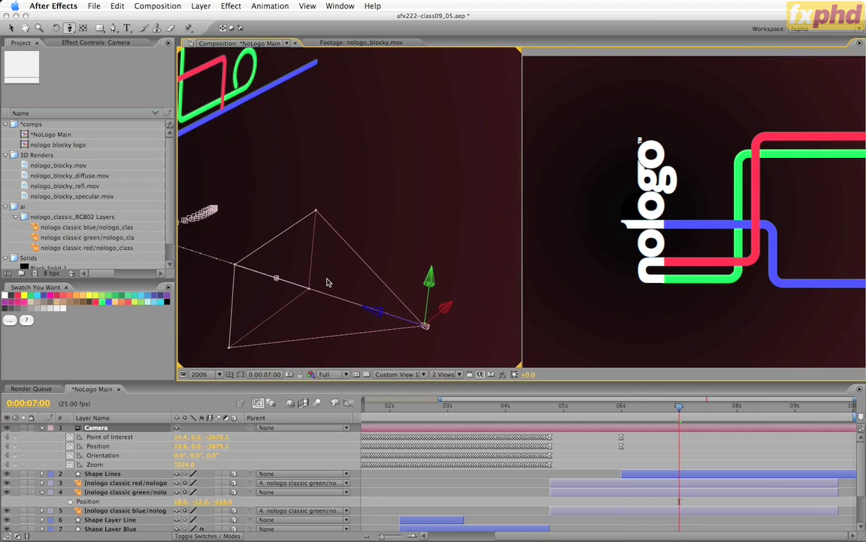
key(v)
drag(445, 305, 664, 228)
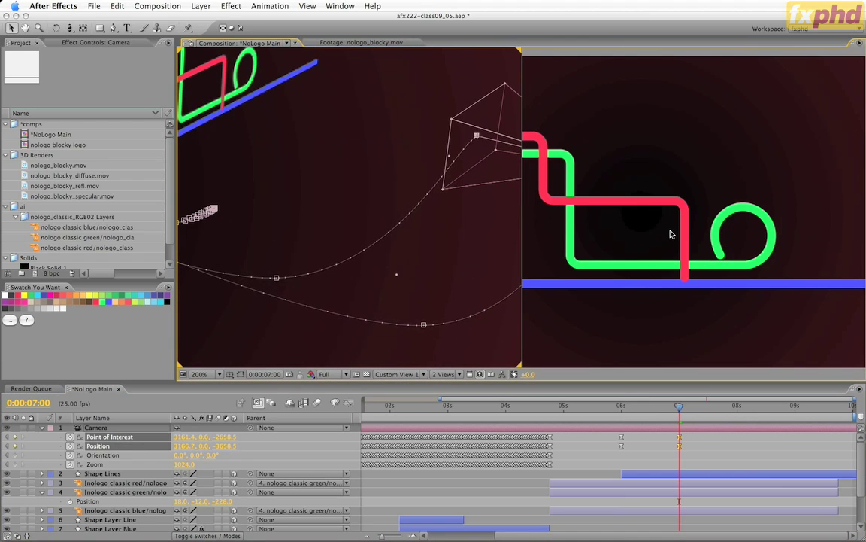
Reduce the Active Camera view to 50% and move the Camera further along X to about 3453 at 0:00:07:00
click(568, 367)
key(comma)
key(comma)
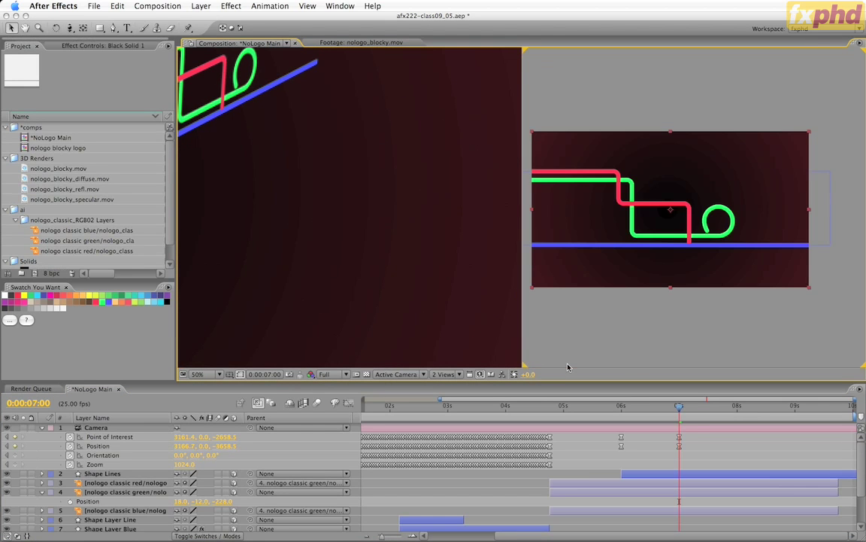
click(450, 347)
click(151, 428)
key(space)
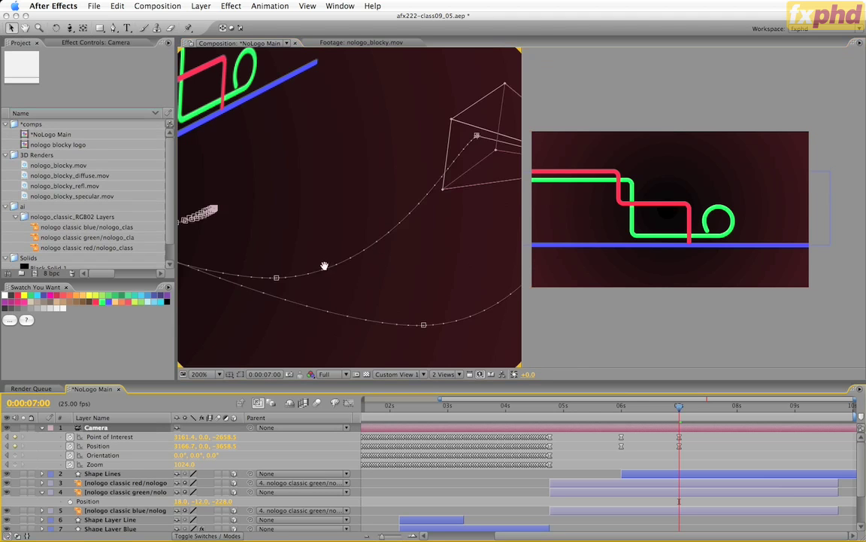
mouse_move(325, 265)
mouse_down()
mouse_move(352, 268)
mouse_move(340, 272)
mouse_up()
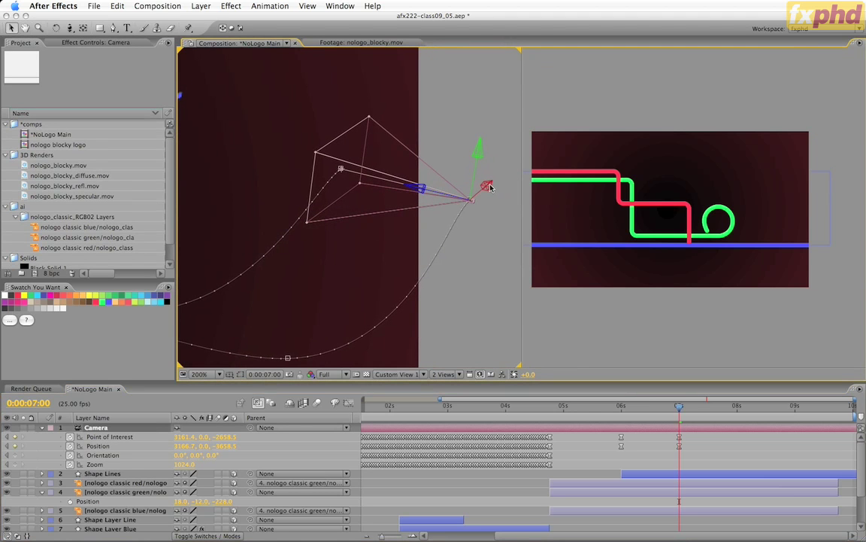
drag(490, 187, 465, 151)
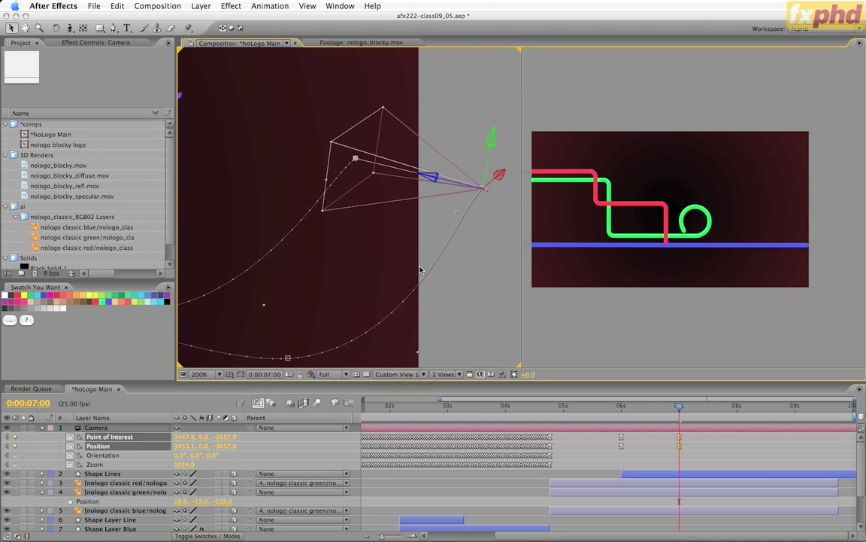
Review the Camera's motion path in Custom View 1 and preview its movement around the keyframes at 6 and 7 seconds
key(h)
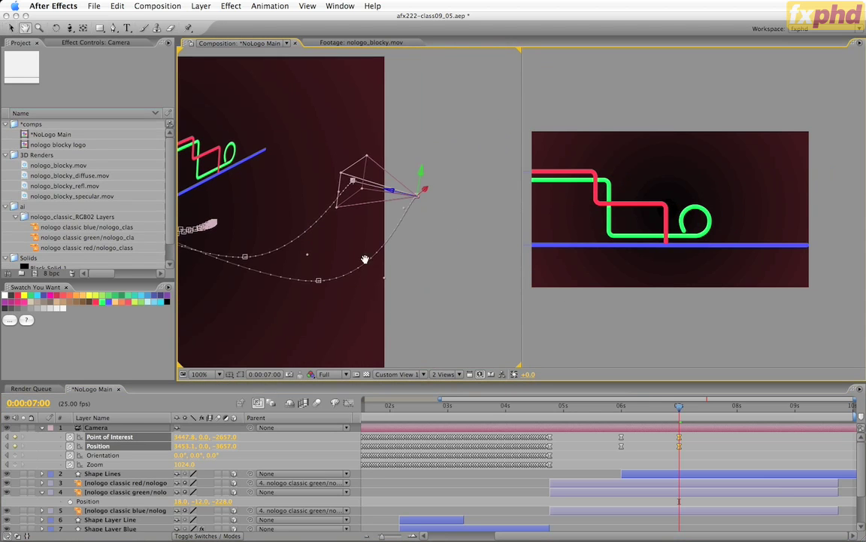
drag(418, 258, 452, 277)
key(v)
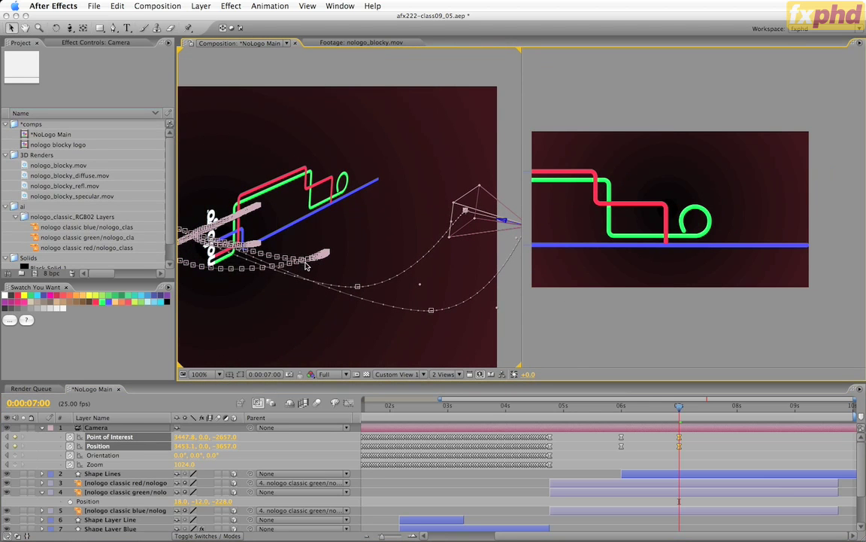
mouse_move(682, 408)
mouse_down()
mouse_move(566, 417)
mouse_move(716, 416)
mouse_move(680, 421)
mouse_up()
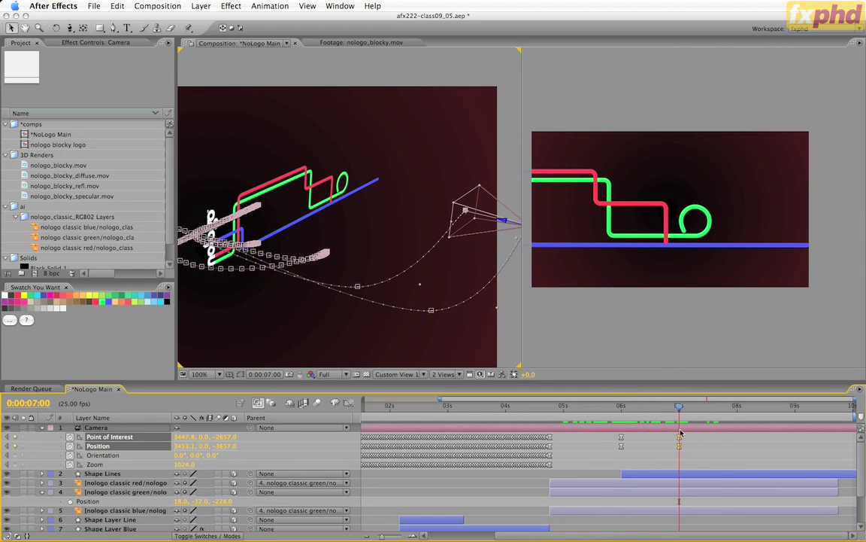
Set the Camera's Point of Interest and Position keyframes at 6 and 7 seconds to Linear spatial interpolation, and preview the move from 0:00:04:19
drag(693, 455, 613, 434)
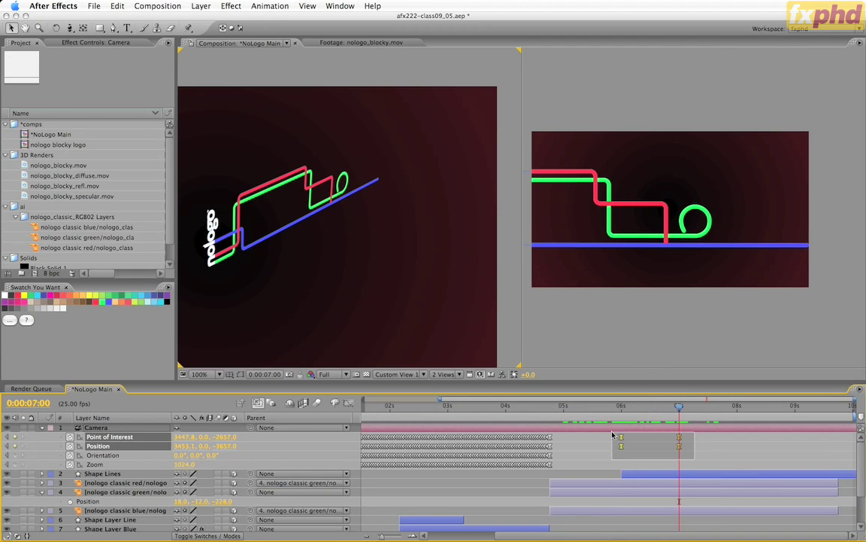
drag(613, 435, 615, 441)
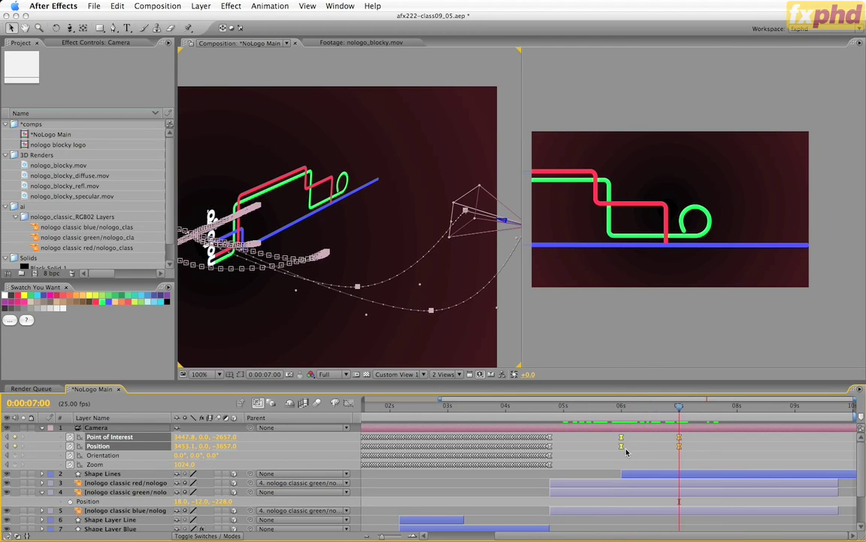
right_click(621, 447)
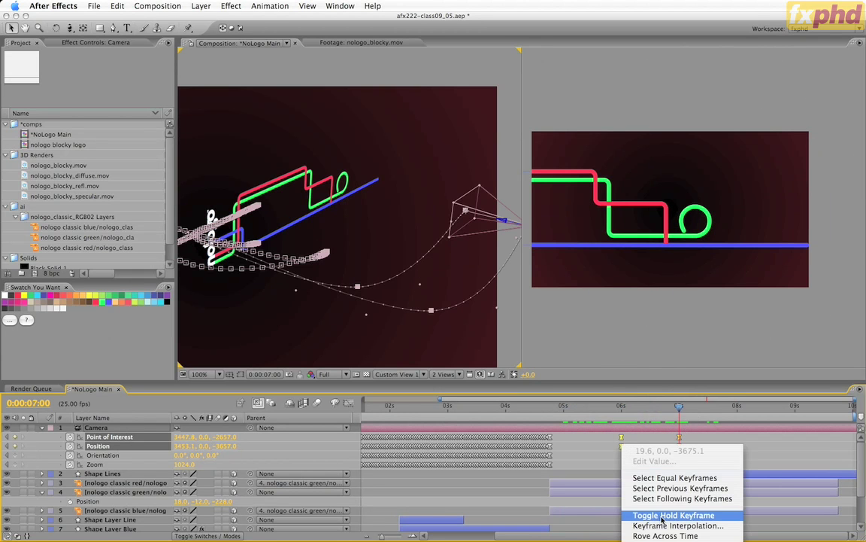
click(697, 530)
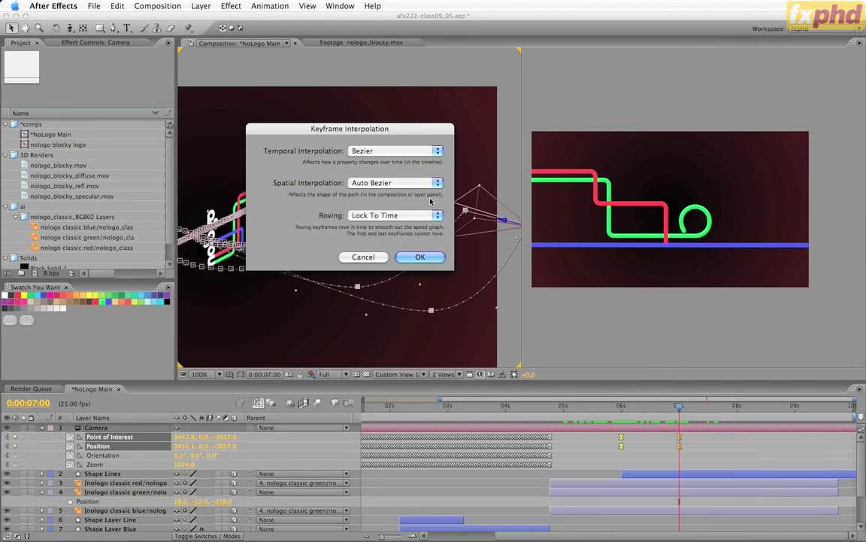
click(406, 183)
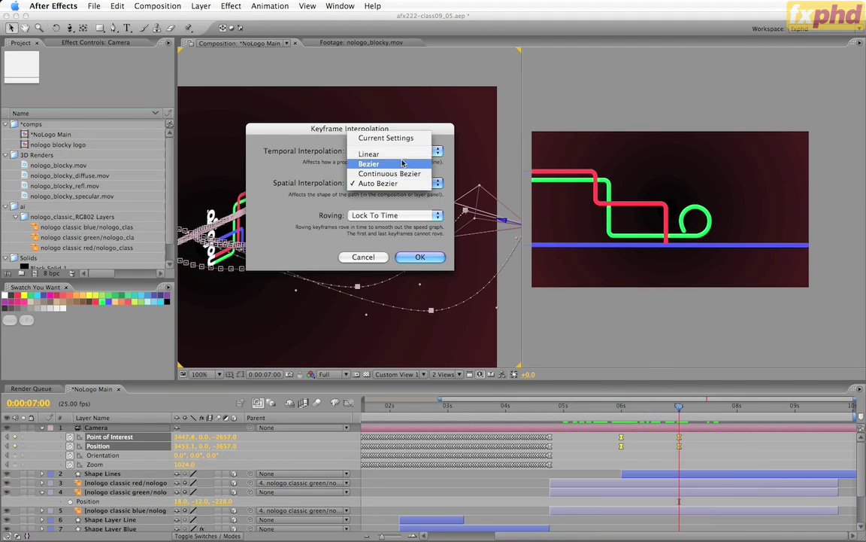
click(370, 153)
drag(357, 126, 269, 49)
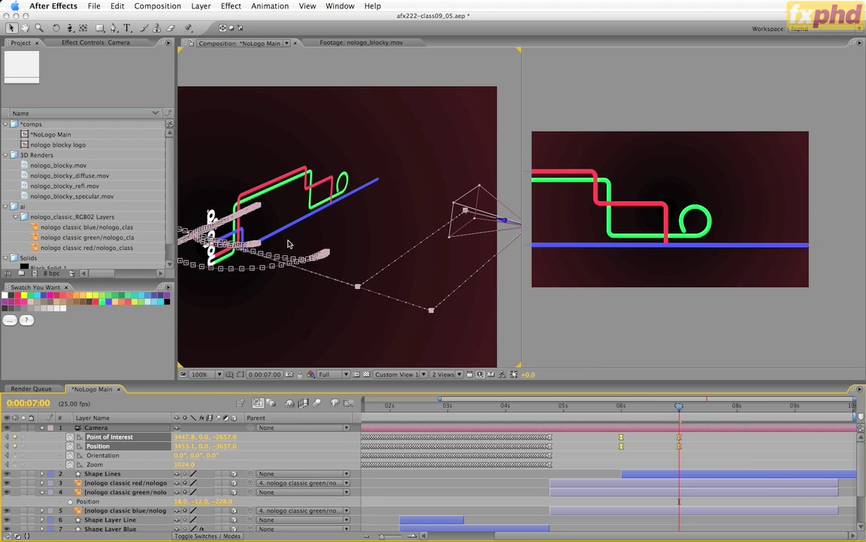
drag(494, 407, 549, 407)
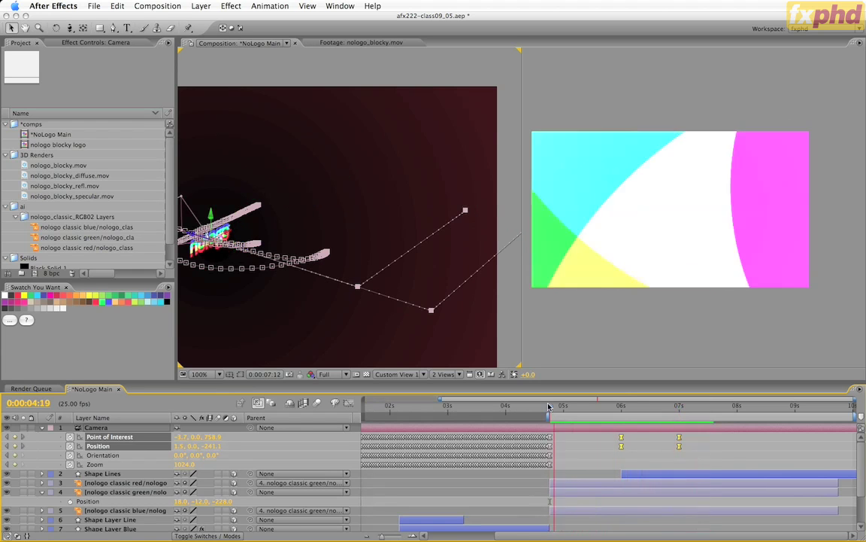
Add a 100% keyframe at 0:00:07:00 for the End value of Trim Paths 1 in the Shape Lines layer
key(k)
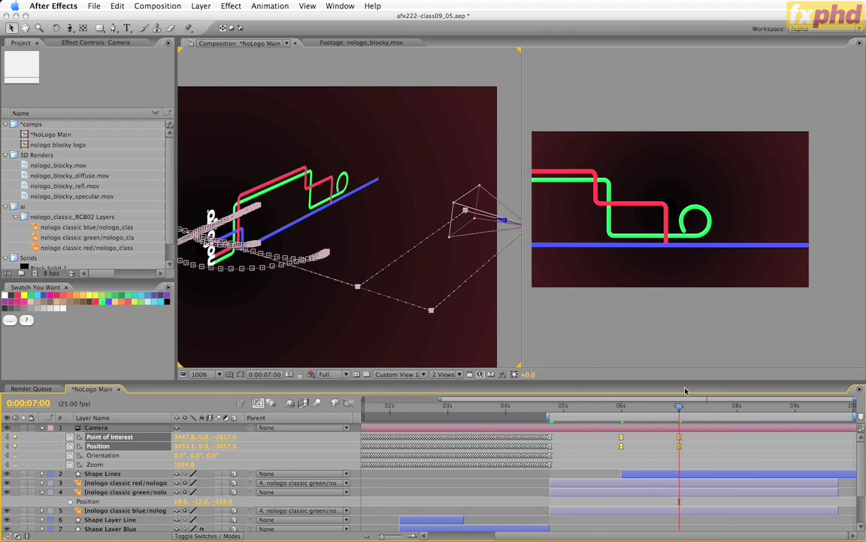
click(661, 476)
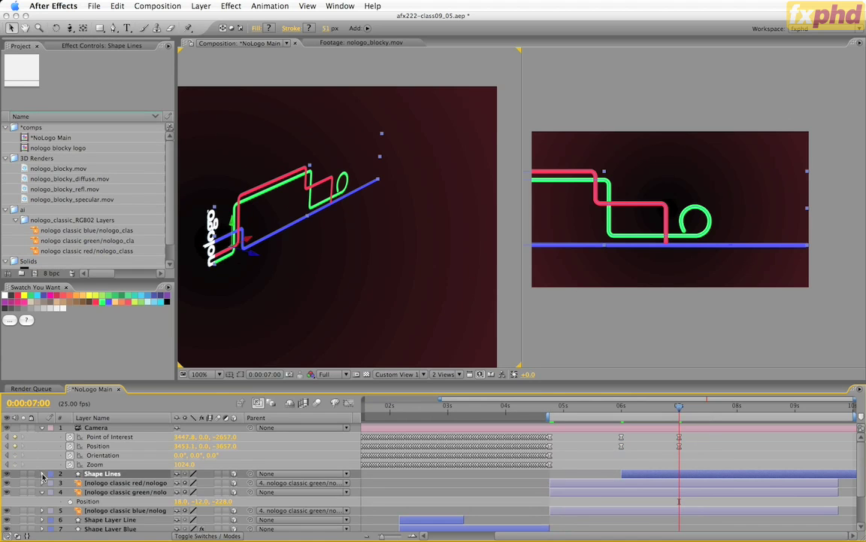
click(43, 473)
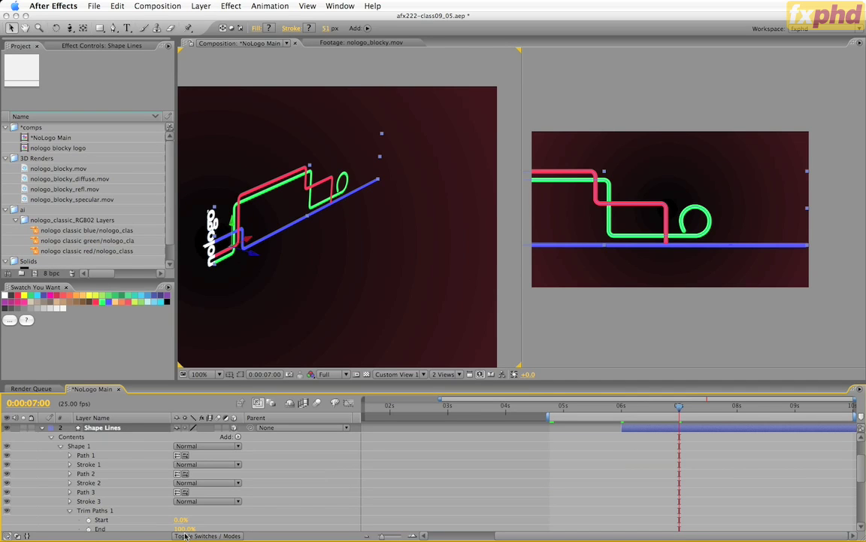
click(88, 529)
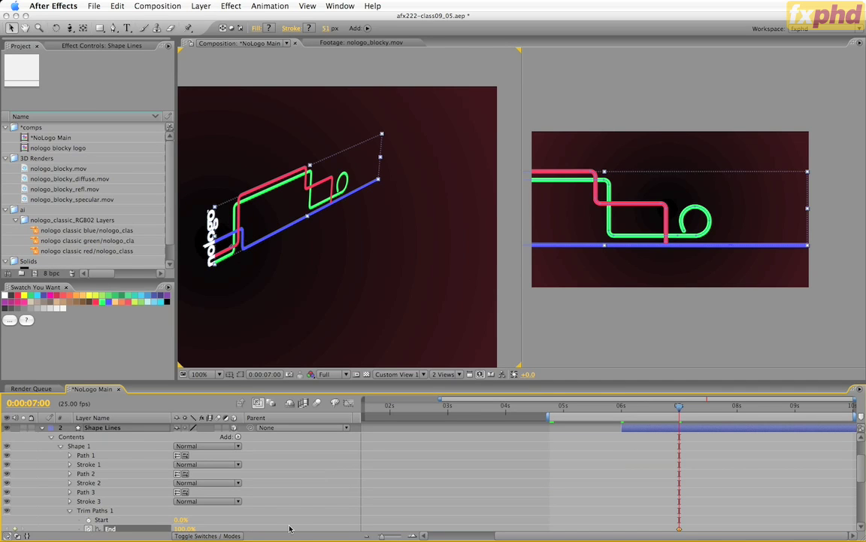
Set the End value of Trim Paths 1 to 0% at 0:00:06:00, check the growth, and save an incremented project version
key(j)
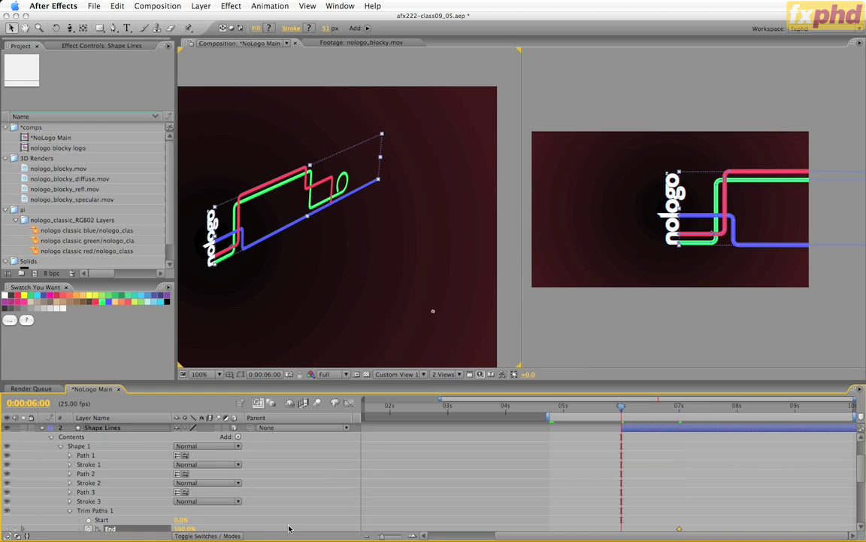
drag(177, 529, 120, 531)
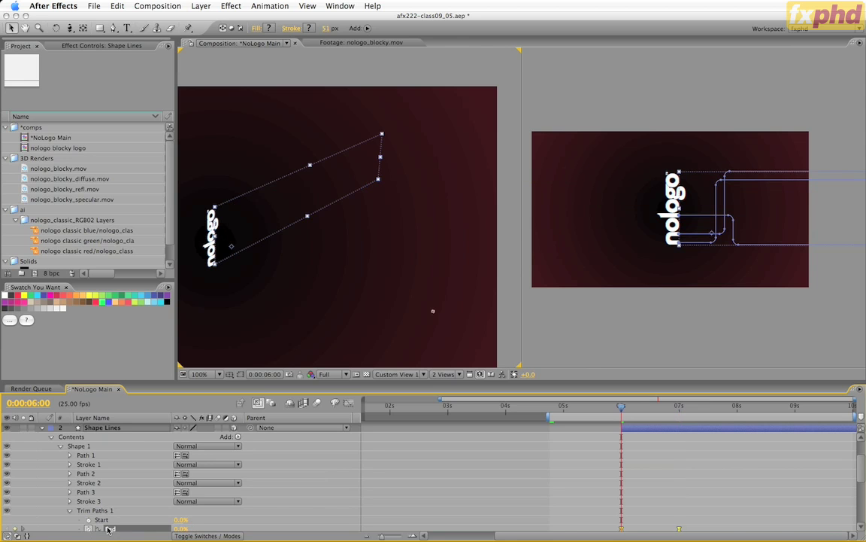
mouse_move(621, 406)
mouse_down()
mouse_move(709, 406)
mouse_move(681, 410)
mouse_up()
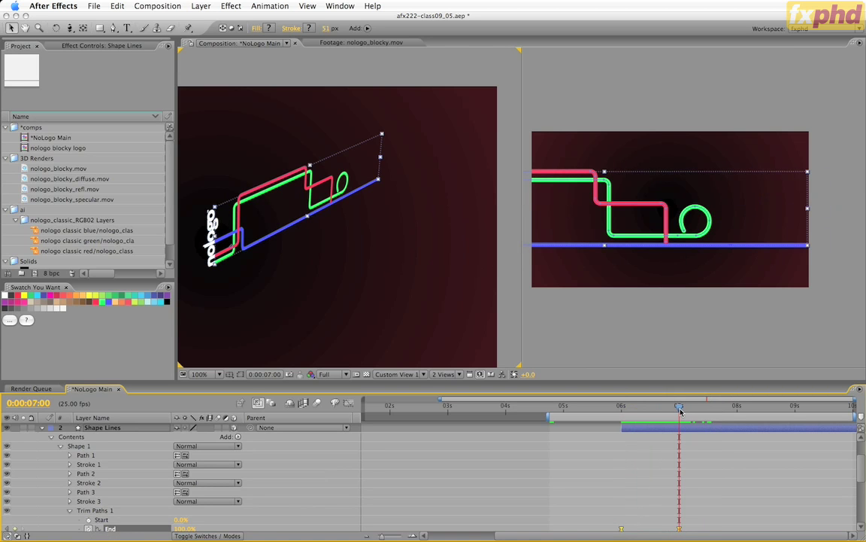
key(super+alt+shift+s)
Switch to Illustrator and view the Blue_MATTE and BlueMatteSpline layers of LineLogo_Mattes.ai in isolation, targeting the blue spline artwork
key(super+Tab)
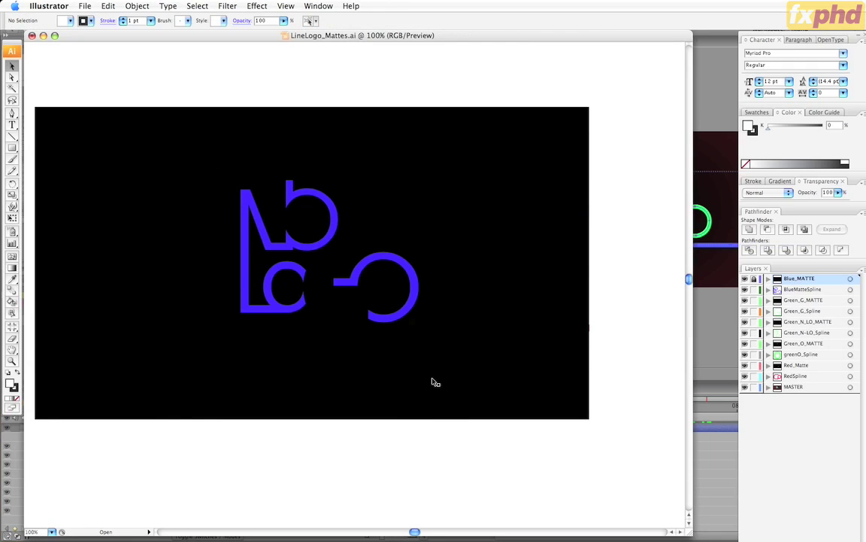
drag(777, 33, 731, 33)
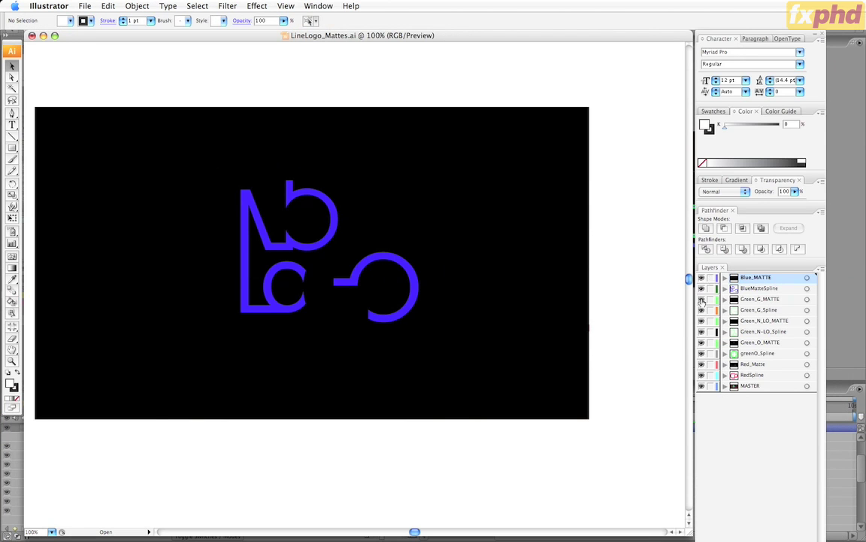
drag(701, 288, 708, 392)
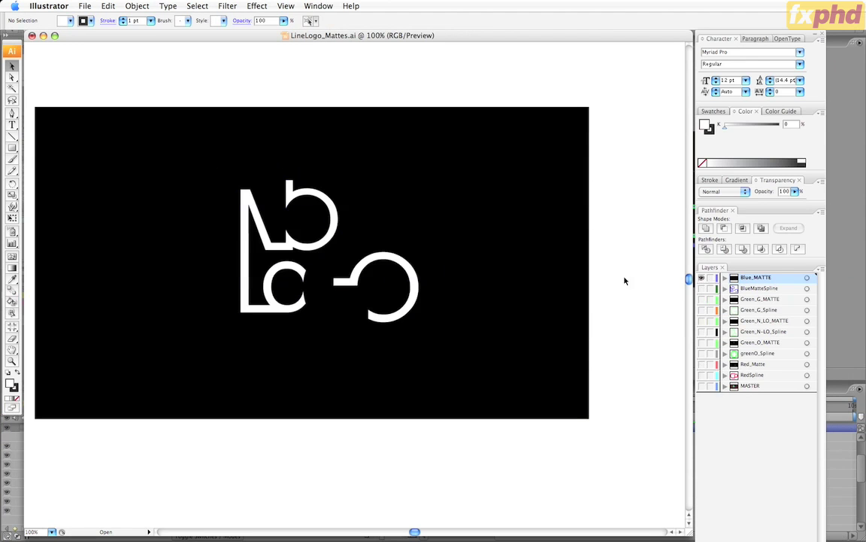
click(701, 277)
click(702, 288)
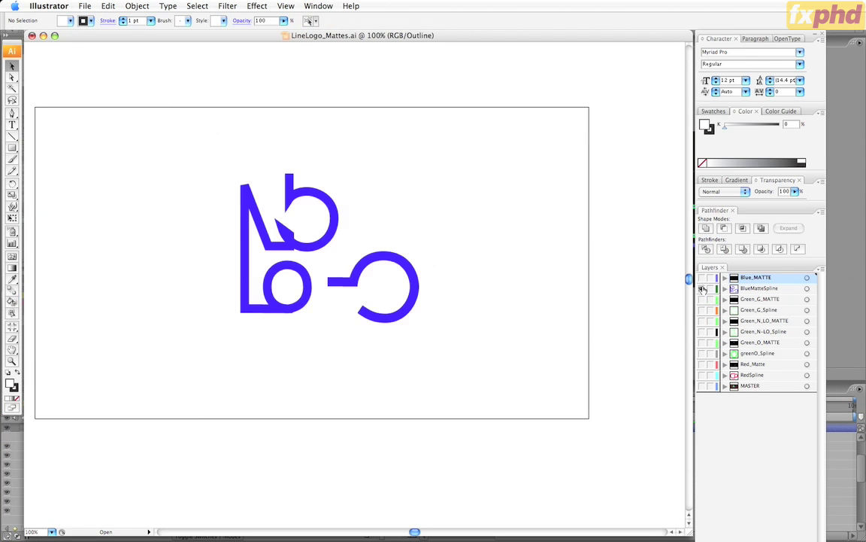
click(762, 288)
click(807, 288)
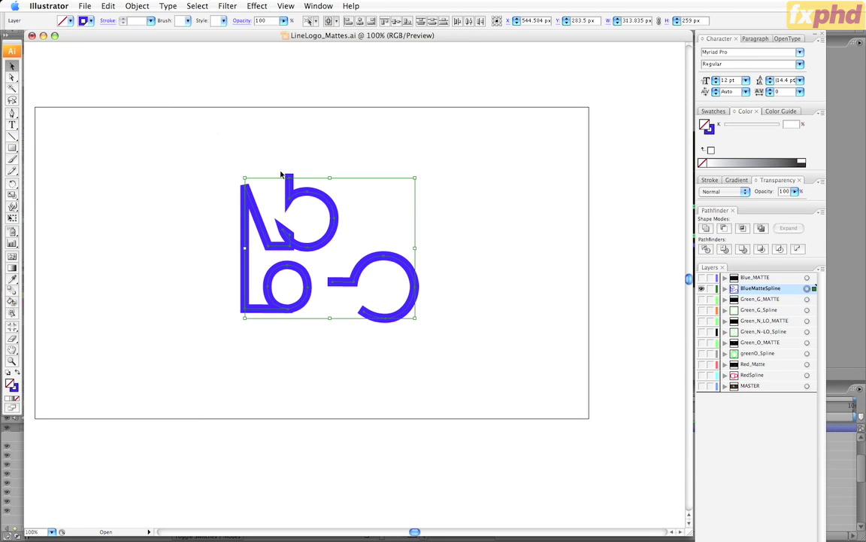
Lock and hide the BlueMatteSpline layer, and view Blue_MATTE on its own for comparison
click(710, 289)
click(701, 289)
click(701, 278)
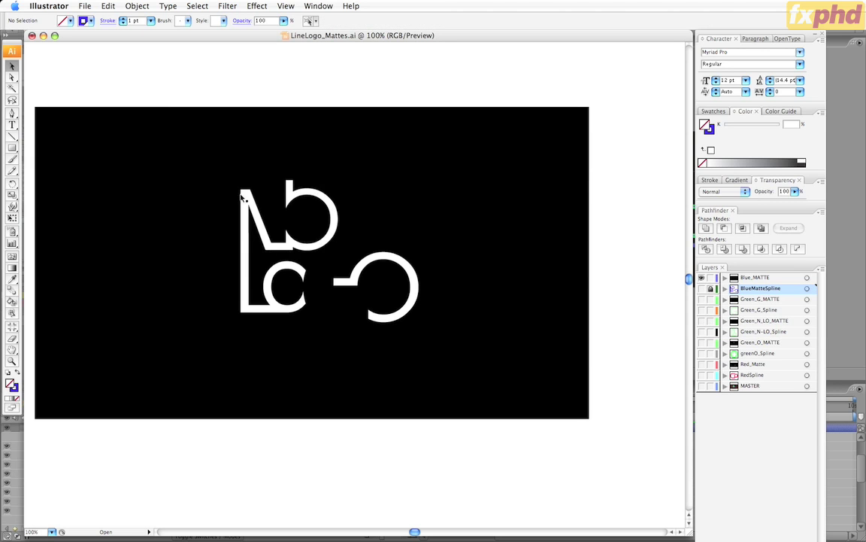
click(701, 277)
Examine the Green_G, Green_N_LO and Green_O matte and spline layers one at a time, and restore the visibility of all layers
click(701, 300)
click(701, 300)
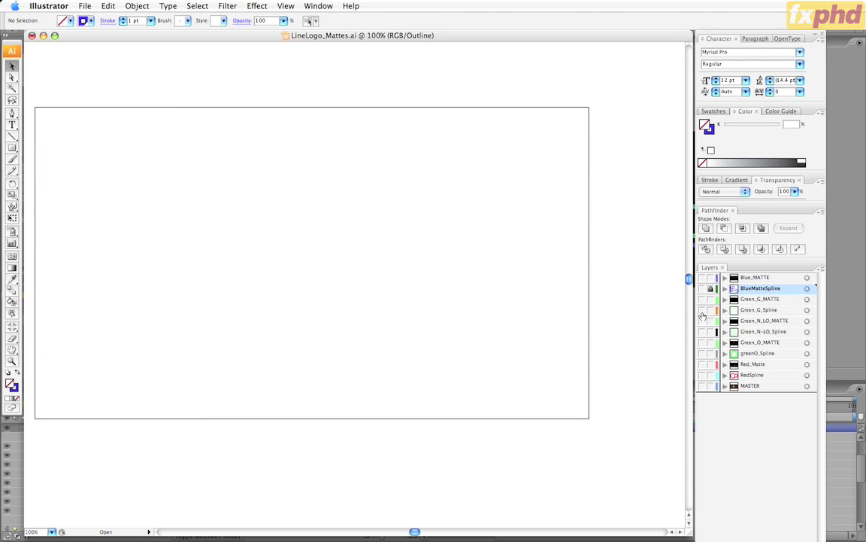
click(701, 310)
click(701, 310)
click(701, 321)
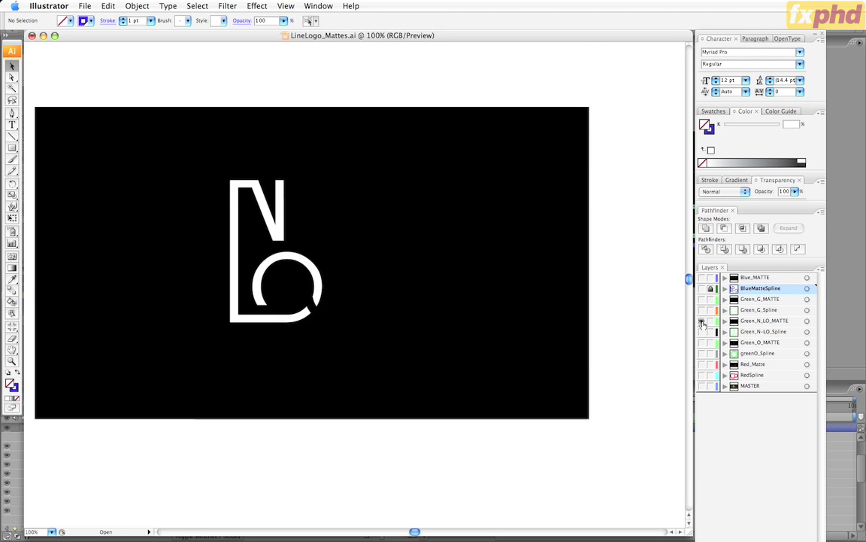
click(701, 320)
click(701, 332)
click(701, 332)
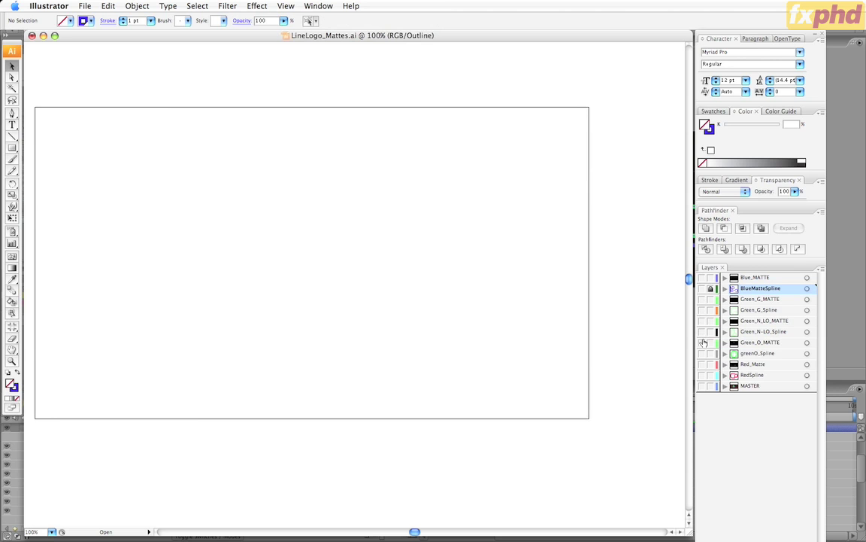
click(701, 342)
click(701, 342)
key(super+y)
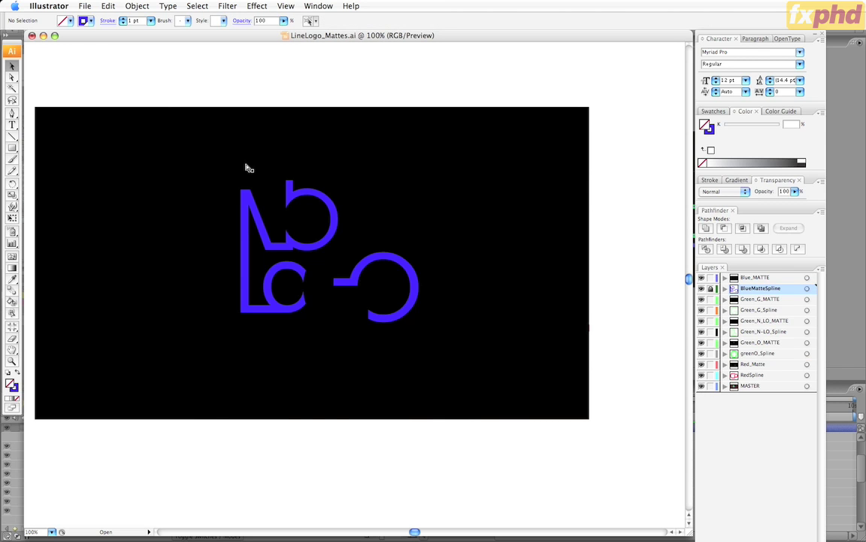
Switch to After Effects, move the LineLogo_Mattes comp into the *comps folder and rename it LineLogo
key(super+Tab)
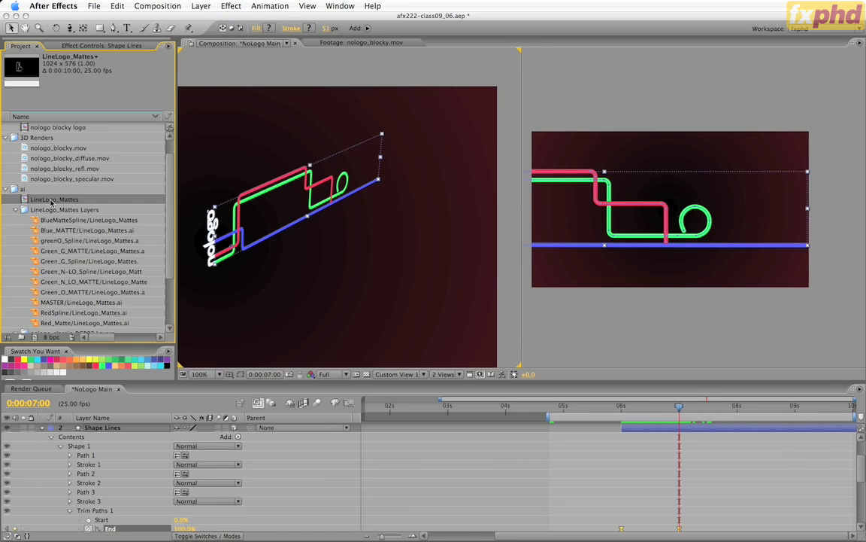
drag(51, 201, 41, 127)
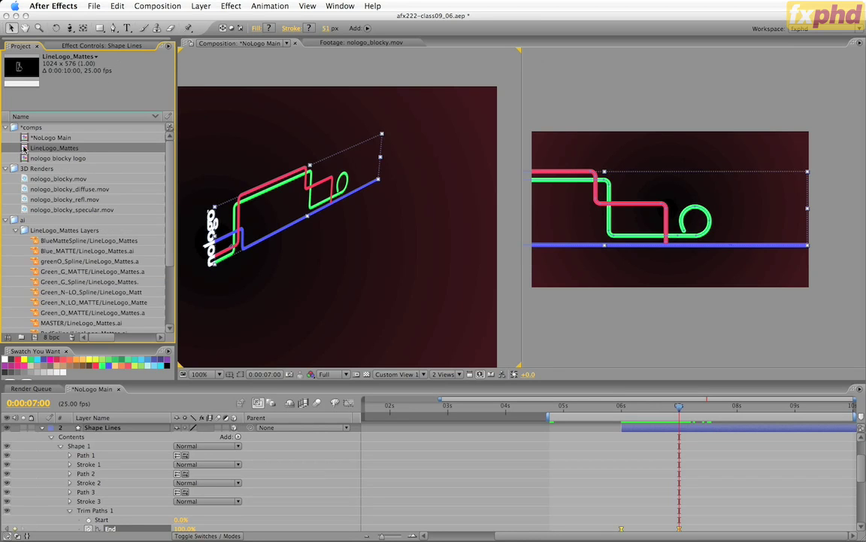
key(Return)
key(super+c)
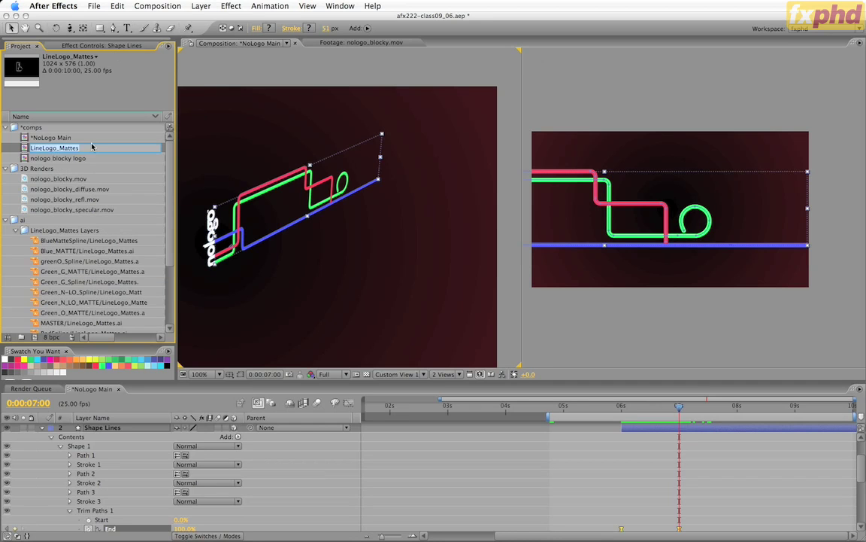
key(BackSpace)
key(super+v)
key(BackSpace)
key(BackSpace)
key(BackSpace)
key(BackSpace)
key(Return)
Open the LineLogo comp in a single, enlarged view at 100% and select the BlueMatteSpline layer
double_click(89, 149)
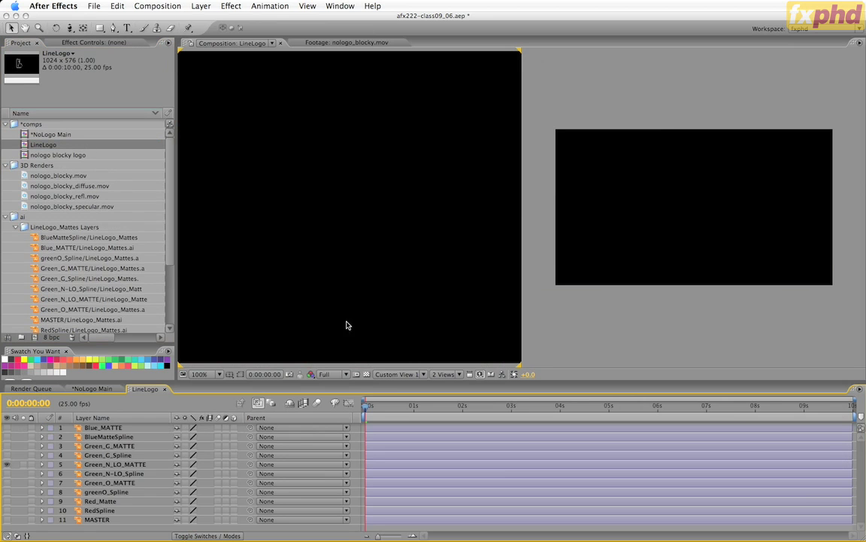
click(444, 374)
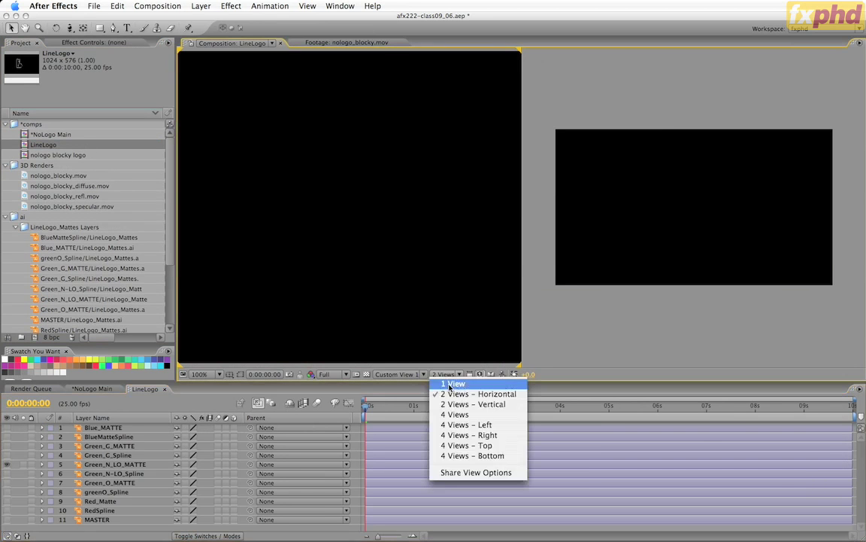
click(451, 383)
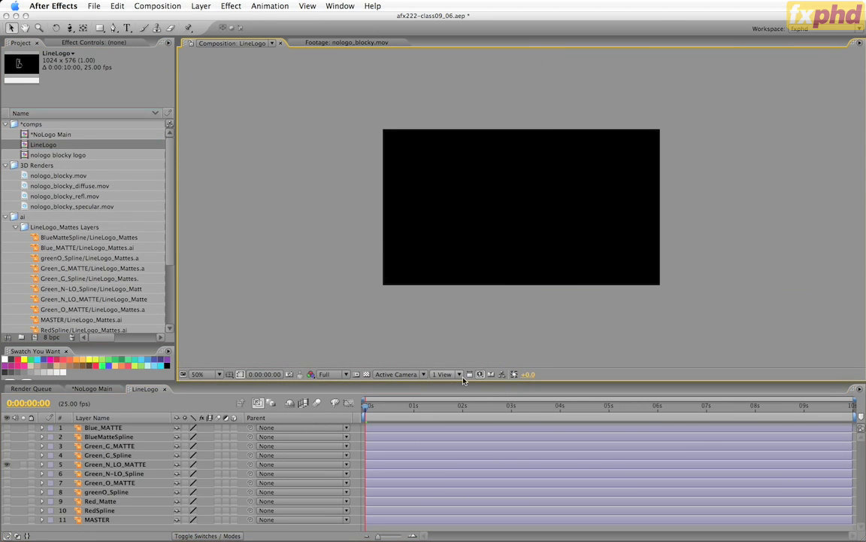
drag(451, 383, 462, 360)
key(slash)
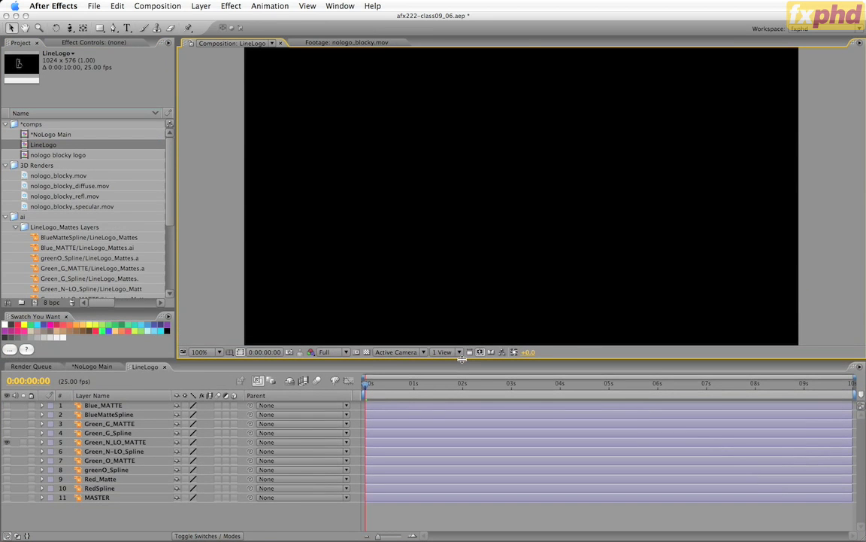
click(124, 416)
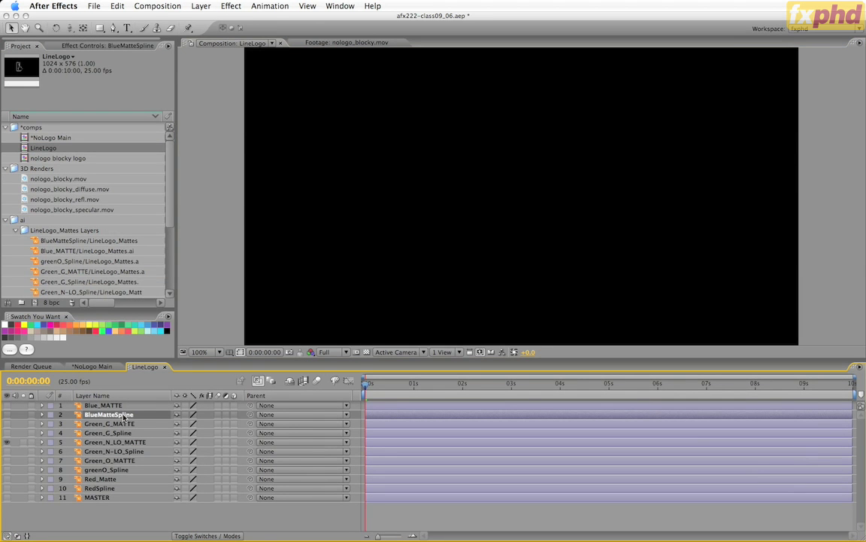
Delete the five spline layers (BlueMatteSpline, Green_G_Spline, Green_N-LO_Spline, greenO_Spline and RedSpline) from the LineLogo composition
super+click(107, 432)
super+click(112, 451)
super+click(114, 469)
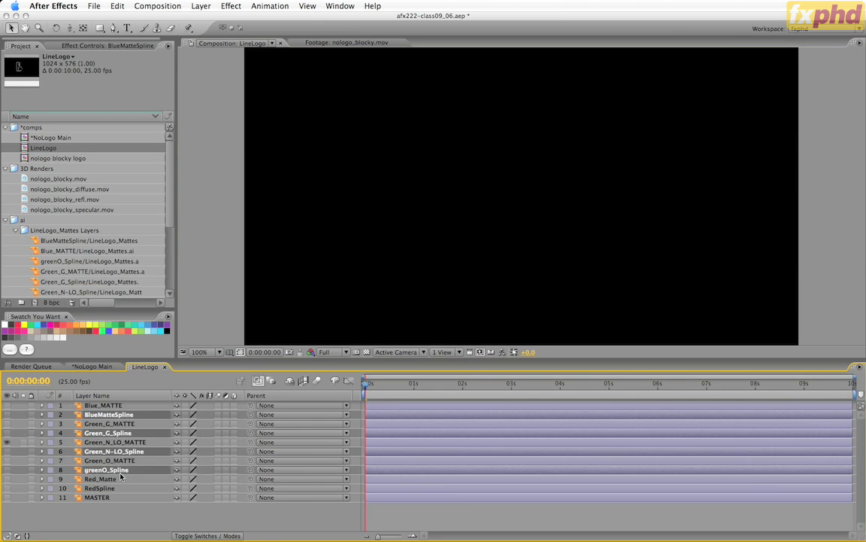
super+click(114, 489)
key(Delete)
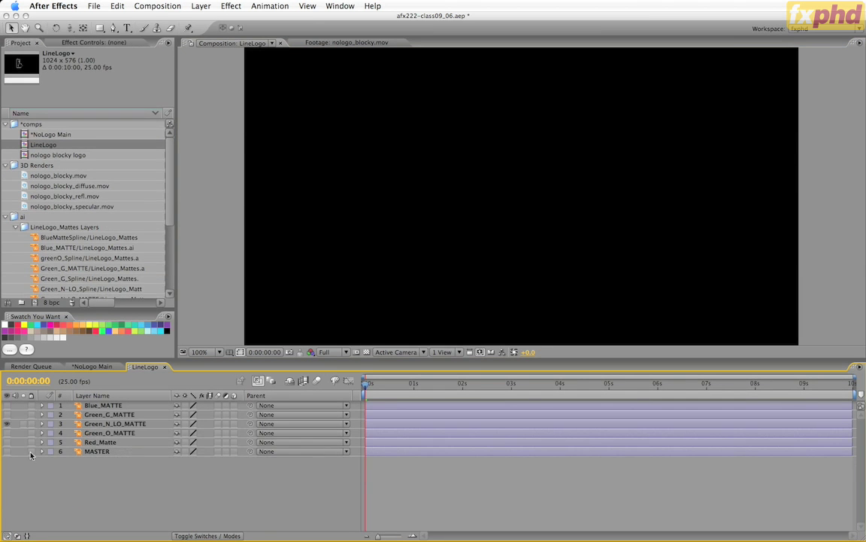
Preview the MASTER layer on its own, and check the alpha channel of the Blue_MATTE layer
click(7, 431)
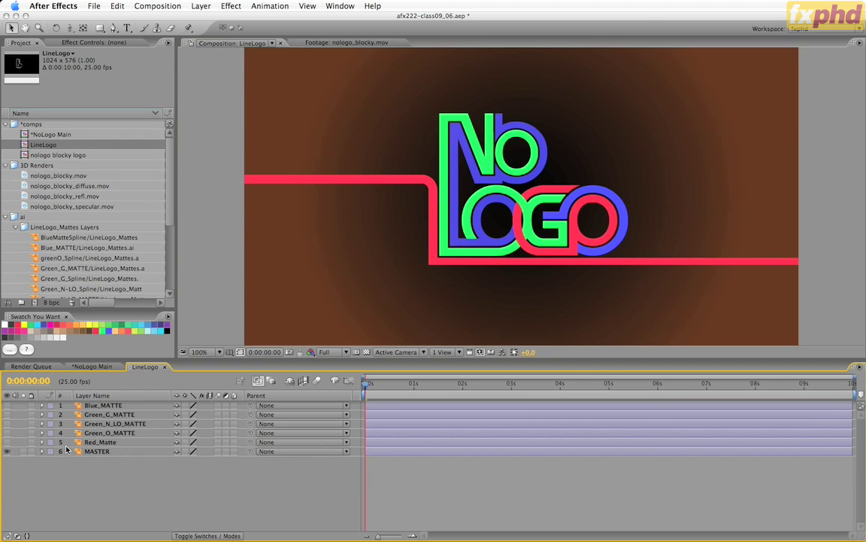
click(7, 450)
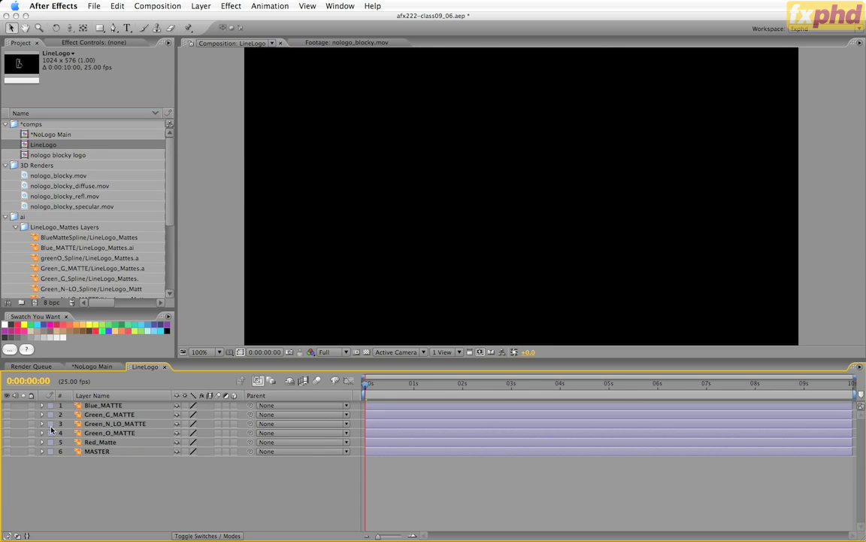
click(9, 405)
click(310, 353)
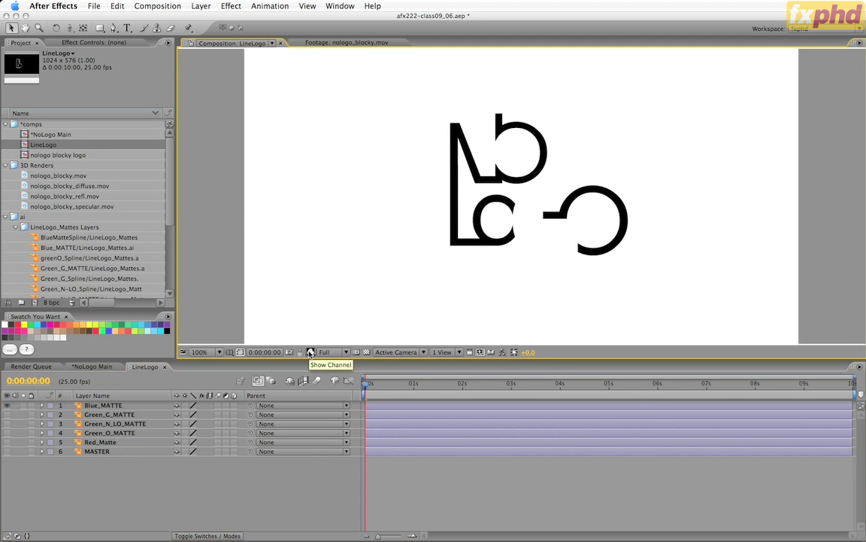
click(310, 353)
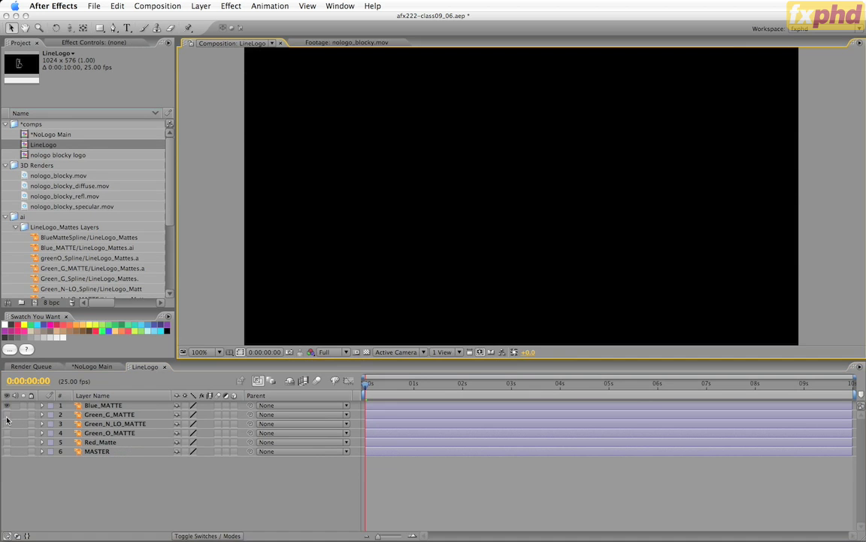
Show only the Green_G_MATTE layer, check its alpha channel, and hide the layer again
click(7, 414)
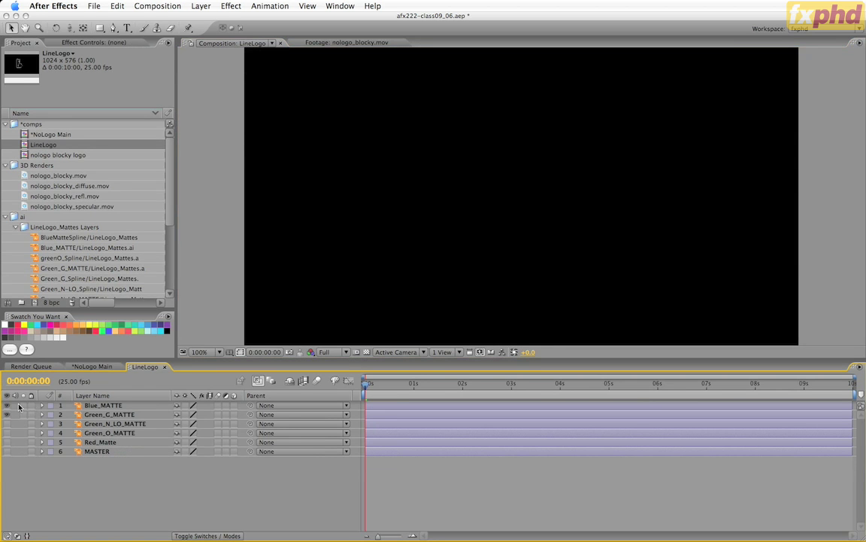
click(7, 405)
click(309, 353)
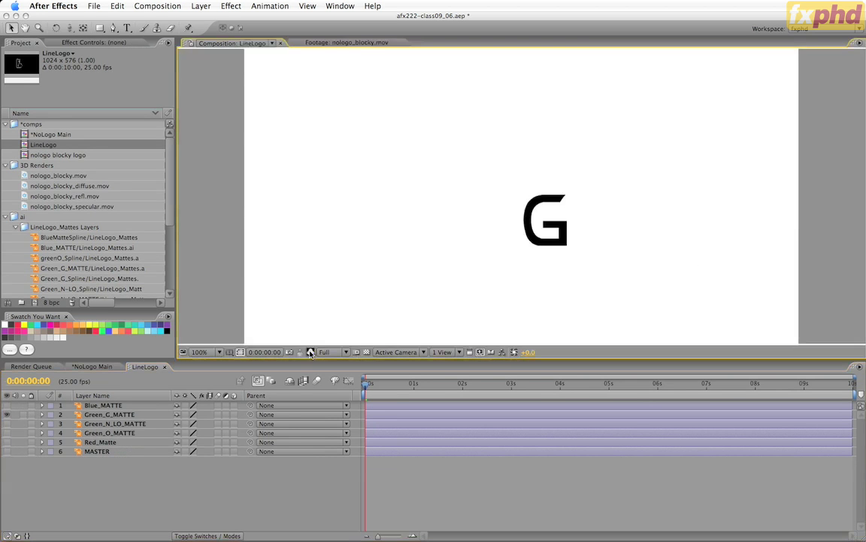
click(310, 353)
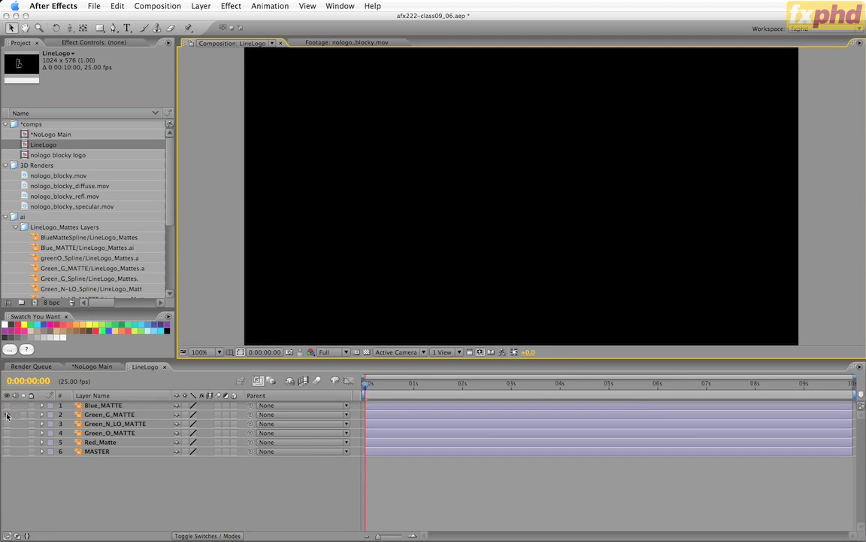
click(7, 414)
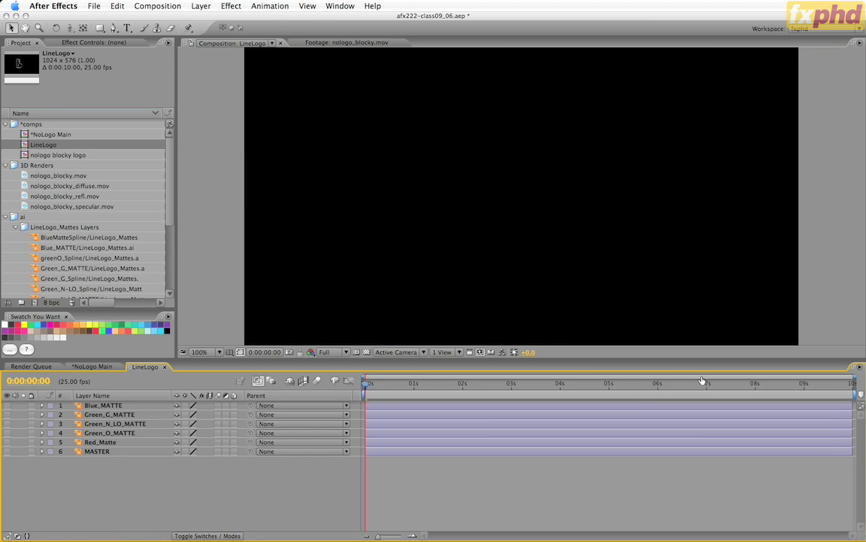
Switch to Illustrator and select the artwork on BlueMatteSpline, Green_G_Spline, Green_N-LO_Spline, greenO_Spline and RedSpline together
key(super+Tab)
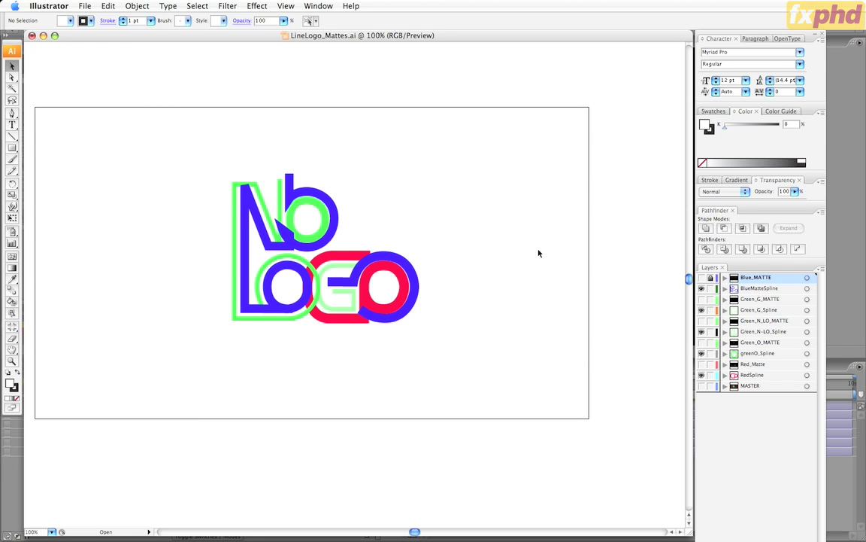
click(807, 290)
shift+click(807, 310)
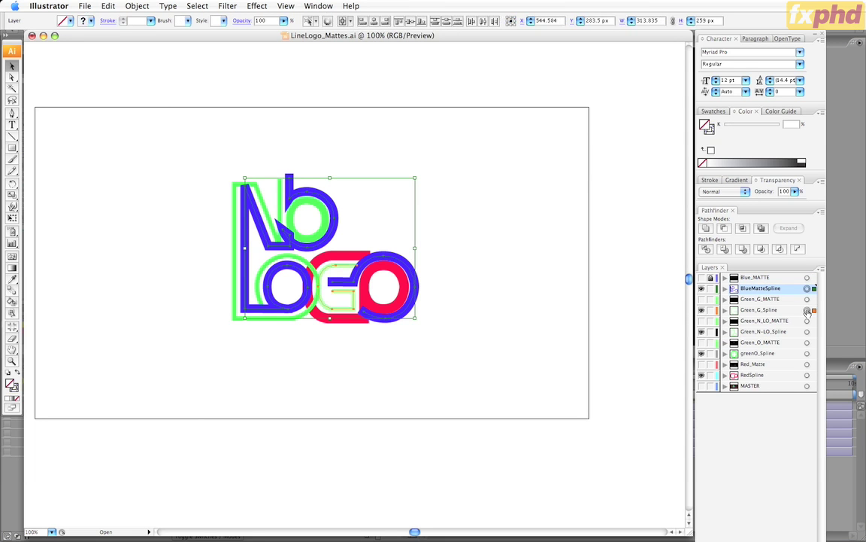
shift+click(807, 331)
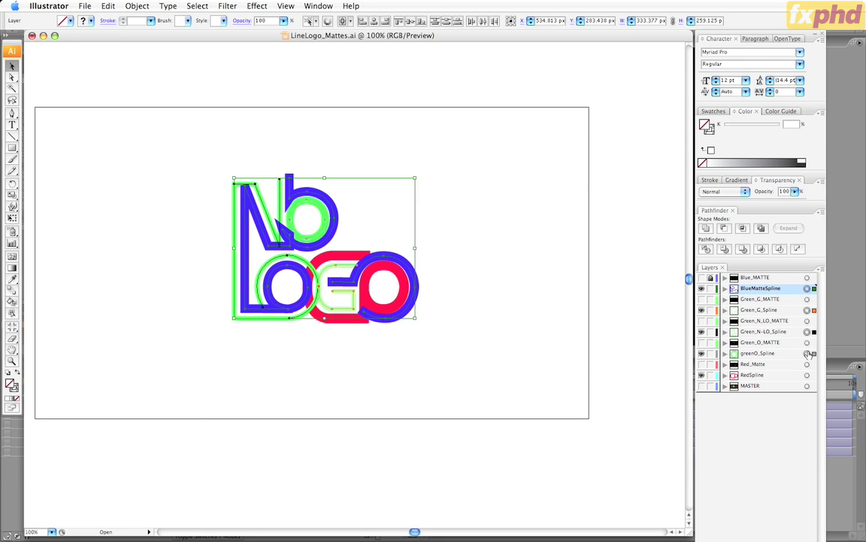
shift+click(807, 353)
shift+click(807, 375)
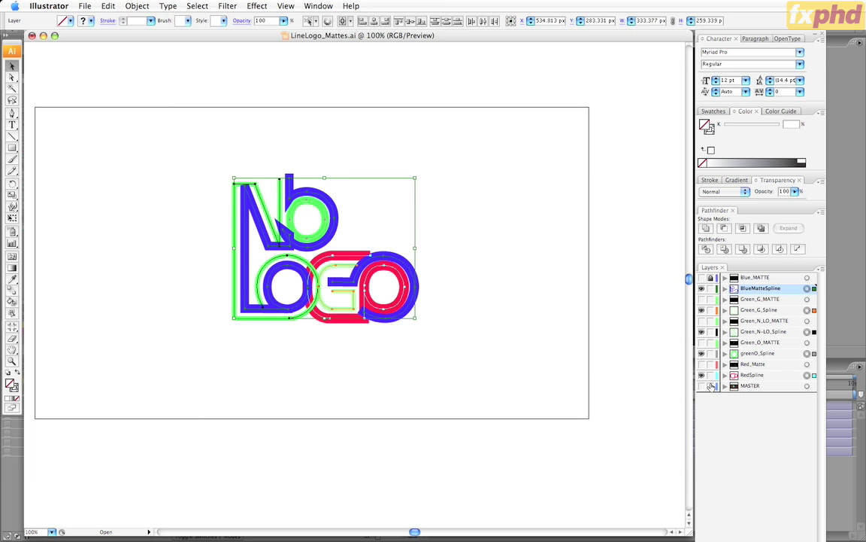
Expand the five spline layers to examine the individual paths each one contains
click(725, 289)
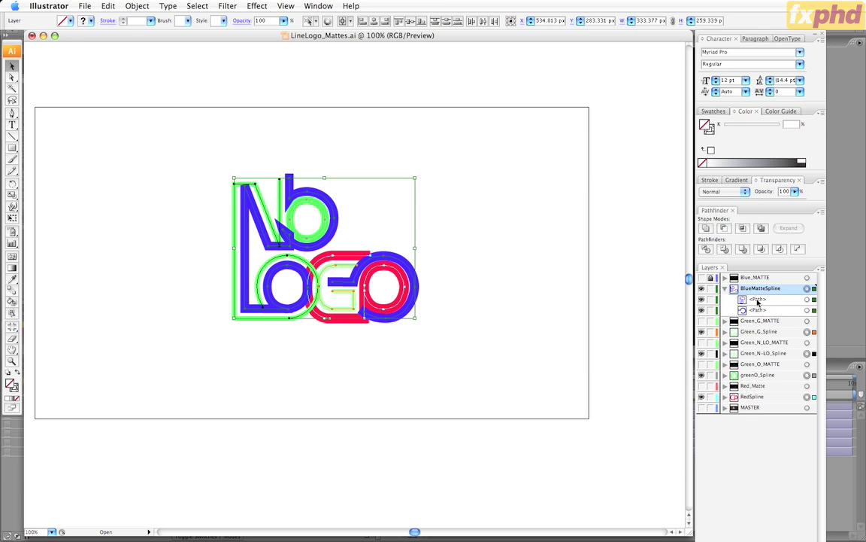
click(725, 332)
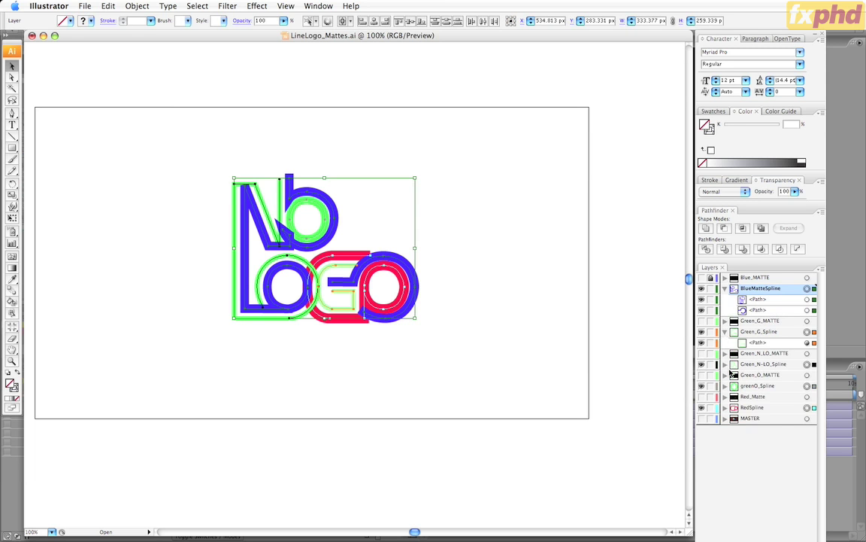
click(725, 364)
click(725, 396)
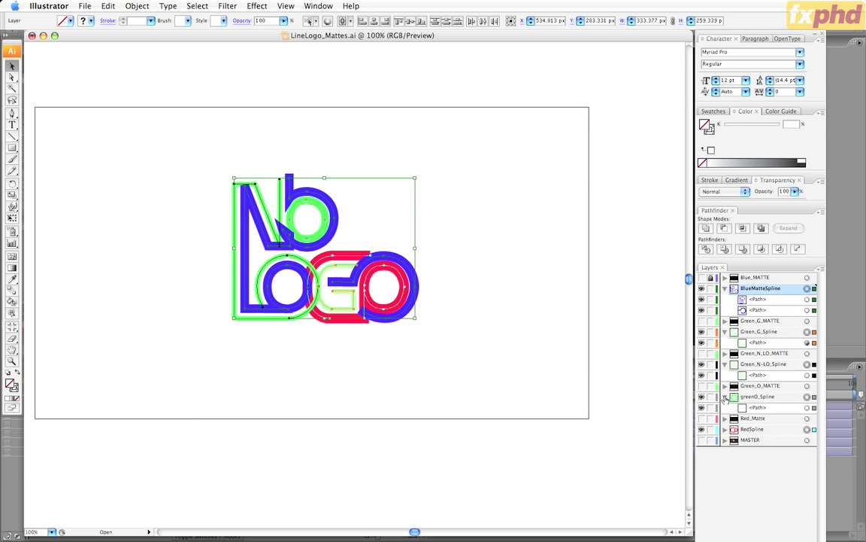
click(725, 429)
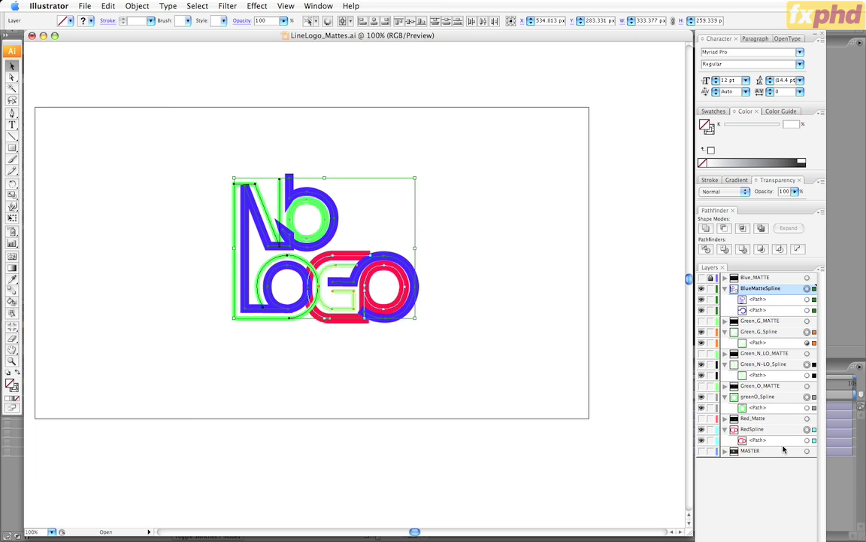
Copy the selected spline paths and switch back to After Effects
click(111, 5)
click(112, 58)
key(super+Tab)
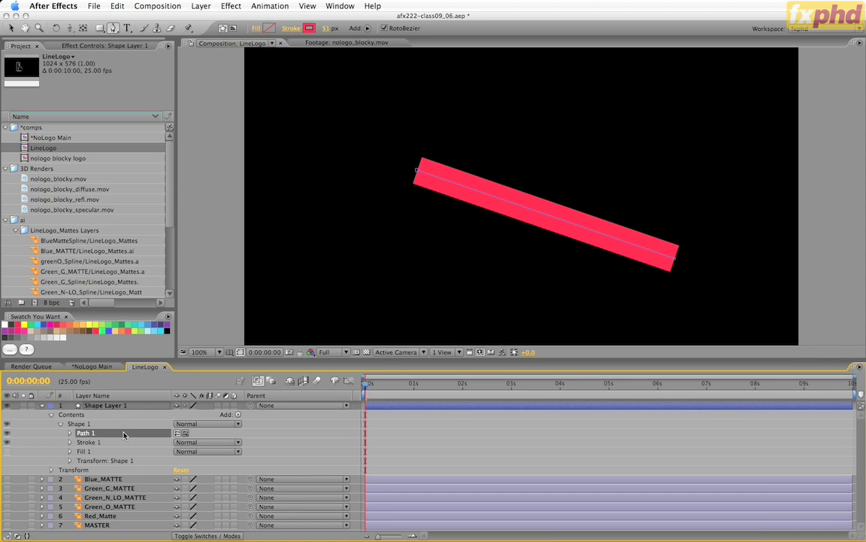
Duplicate Path 1 in Shape 1 five times, and expand all six paths to reveal their Path properties
key(super+d)
key(super+d)
key(super+d)
key(super+d)
key(super+d)
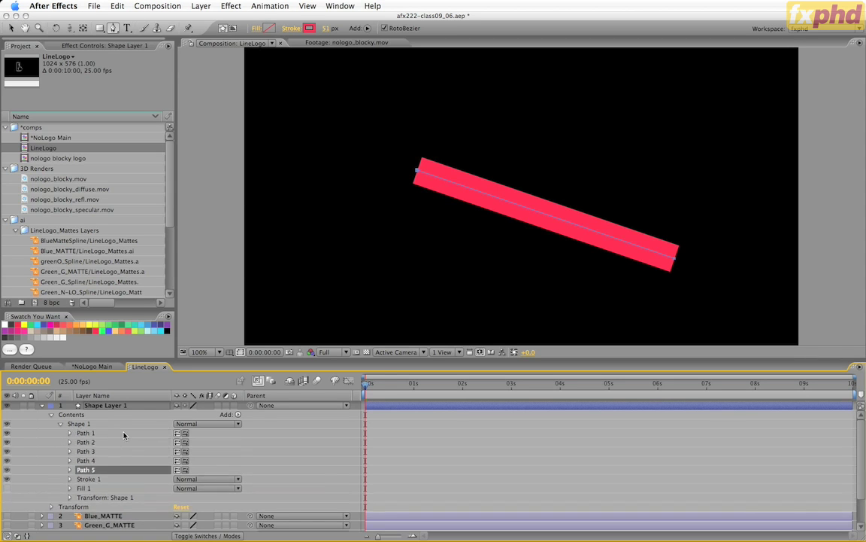
shift+click(73, 434)
click(70, 433)
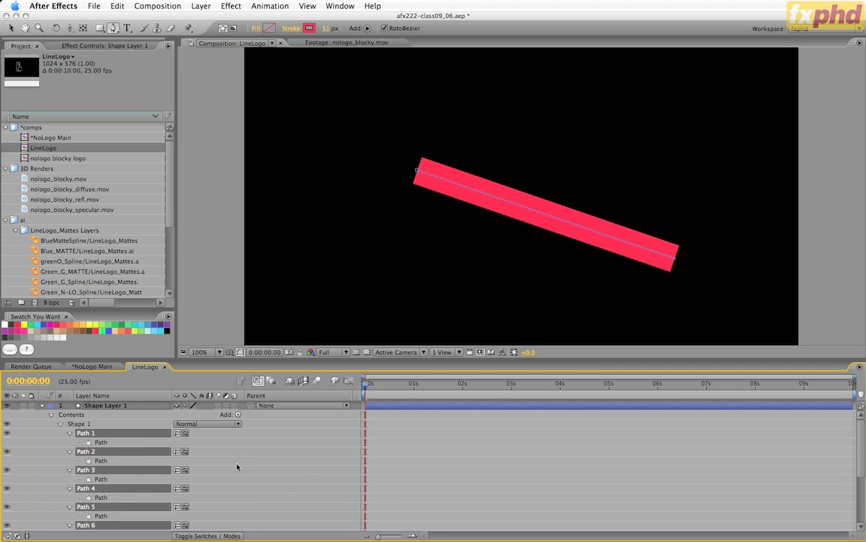
Paste the copied splines into the Path properties of all six paths in Shape 1, and set the stroke width to 15 px
click(101, 442)
scroll(106, 451, down, 3)
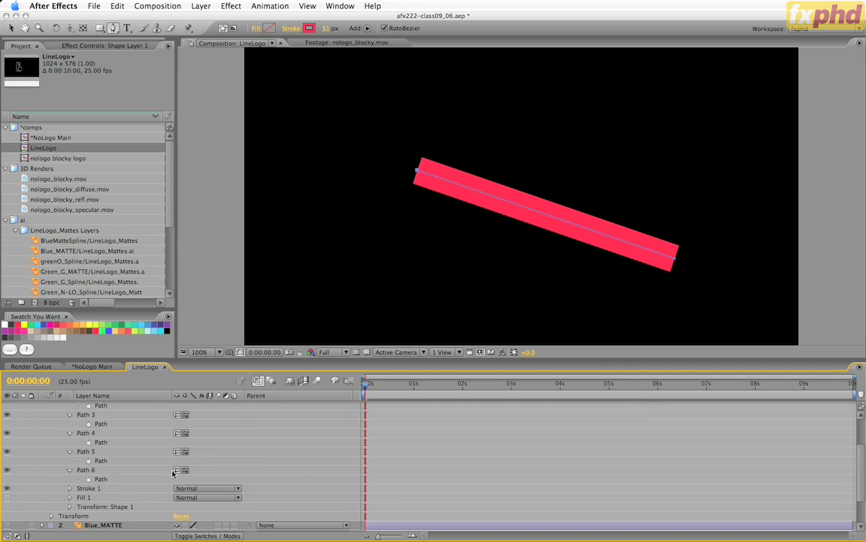
shift+click(106, 480)
shift+click(105, 460)
shift+click(105, 435)
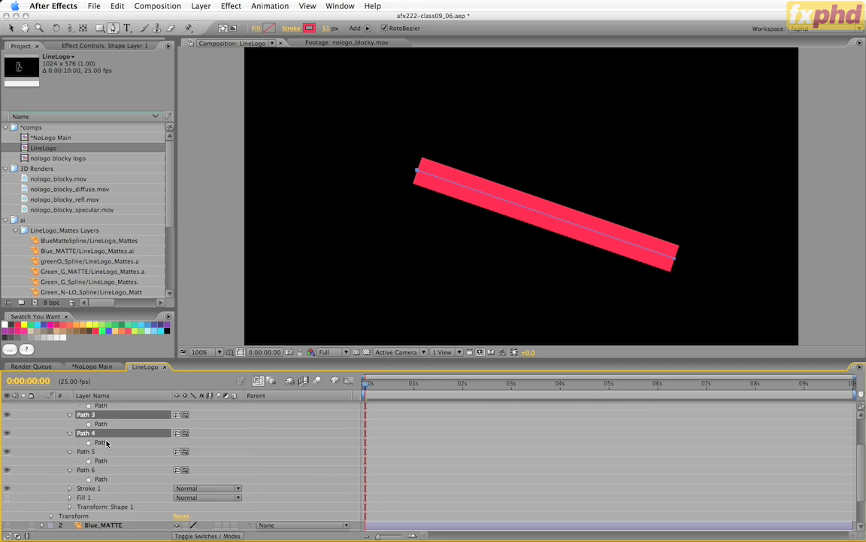
scroll(133, 449, up, 3)
shift+click(100, 451)
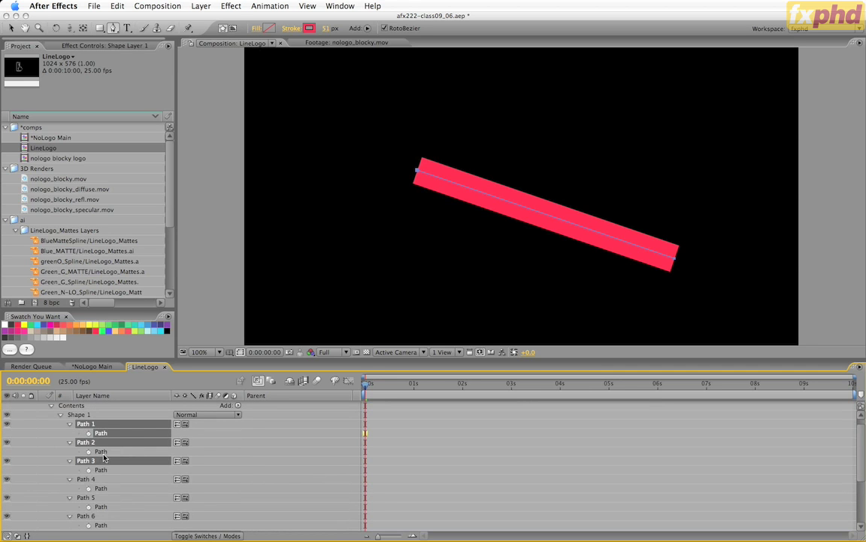
shift+click(101, 469)
shift+click(101, 488)
shift+click(106, 506)
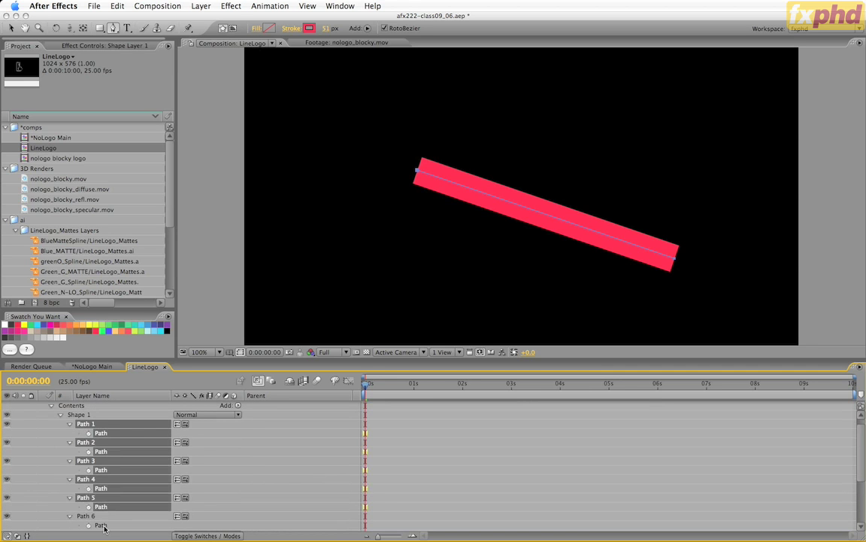
shift+click(106, 523)
scroll(135, 498, down, 2)
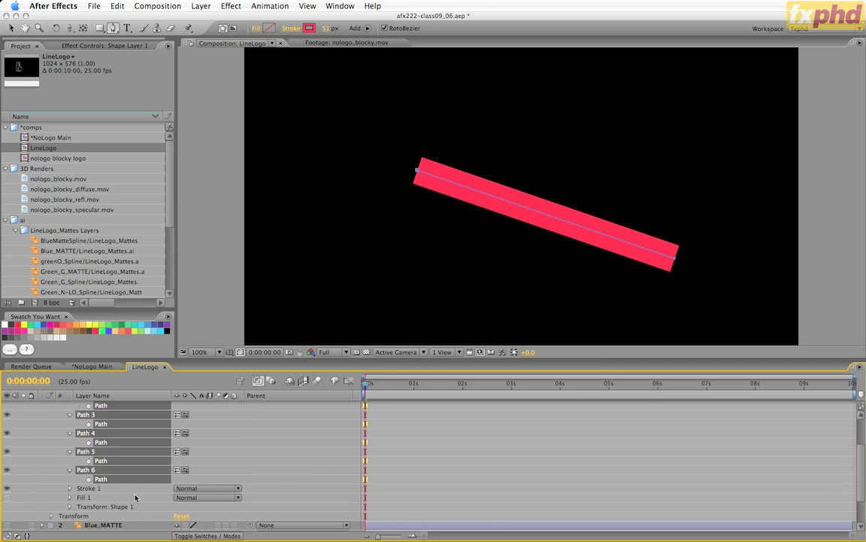
key(super+v)
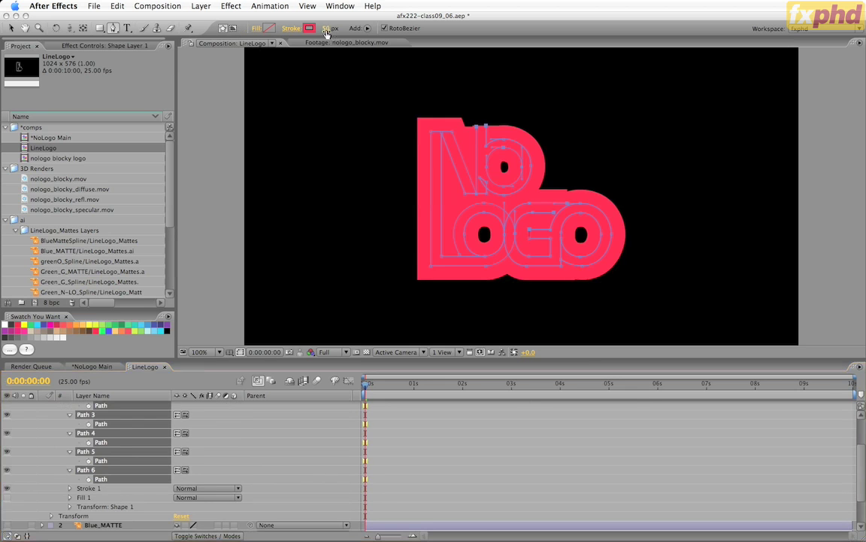
drag(327, 34, 316, 39)
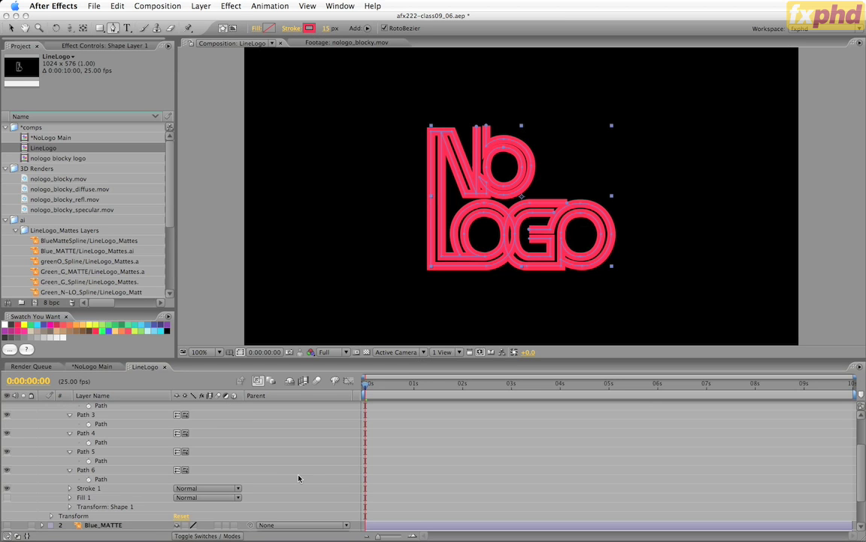
Show the MASTER layer and move it down and to the left, so its colored logo sits clear of the red stroked logo
scroll(271, 451, down, 3)
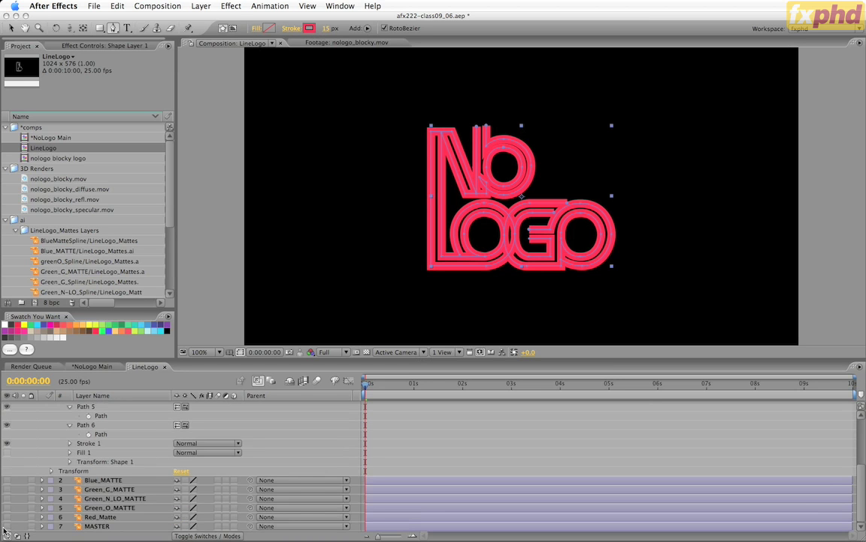
click(7, 526)
click(109, 527)
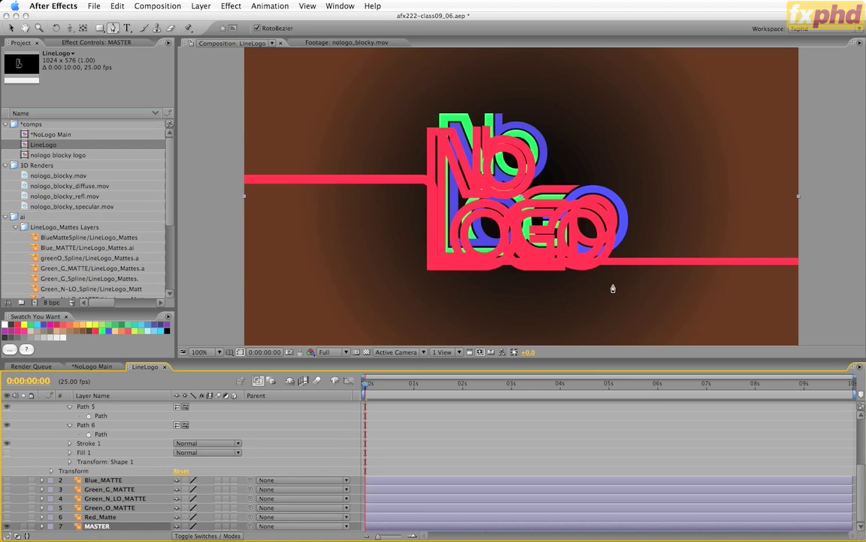
key(v)
drag(661, 223, 460, 282)
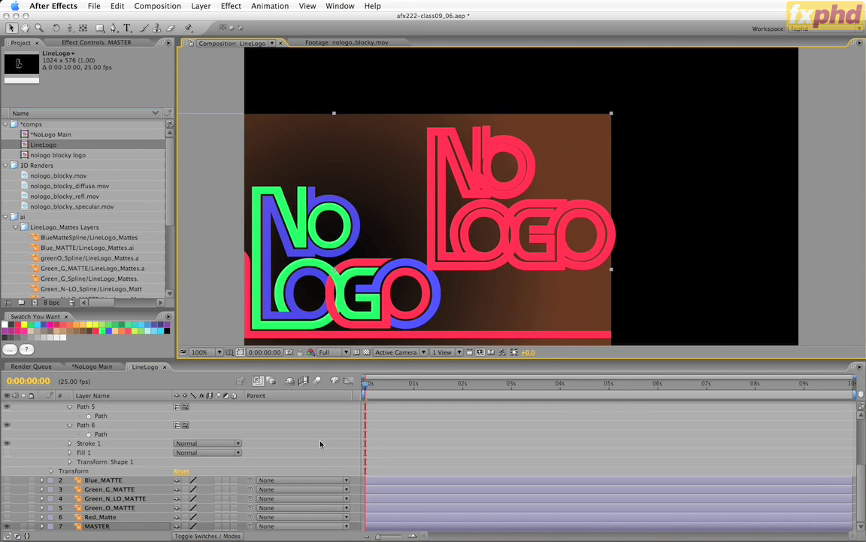
Toggle the visibility of Path 1 in Shape Layer 1 to identify which letters it draws
scroll(298, 453, up, 1)
scroll(298, 453, up, 10)
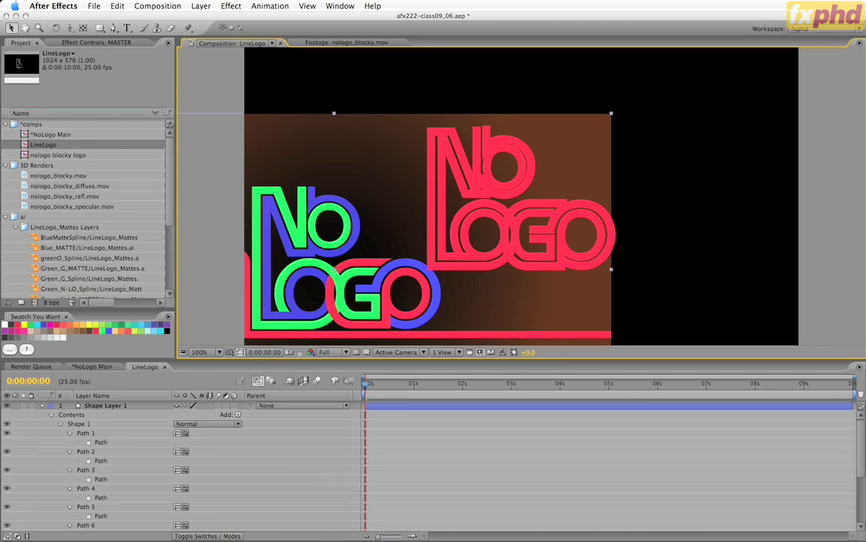
click(6, 434)
click(6, 434)
click(6, 434)
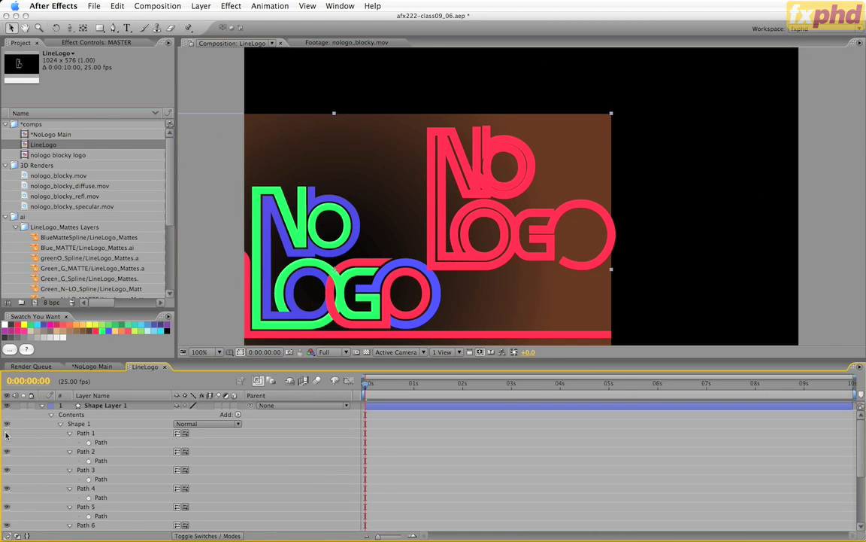
click(6, 434)
click(6, 434)
click(6, 434)
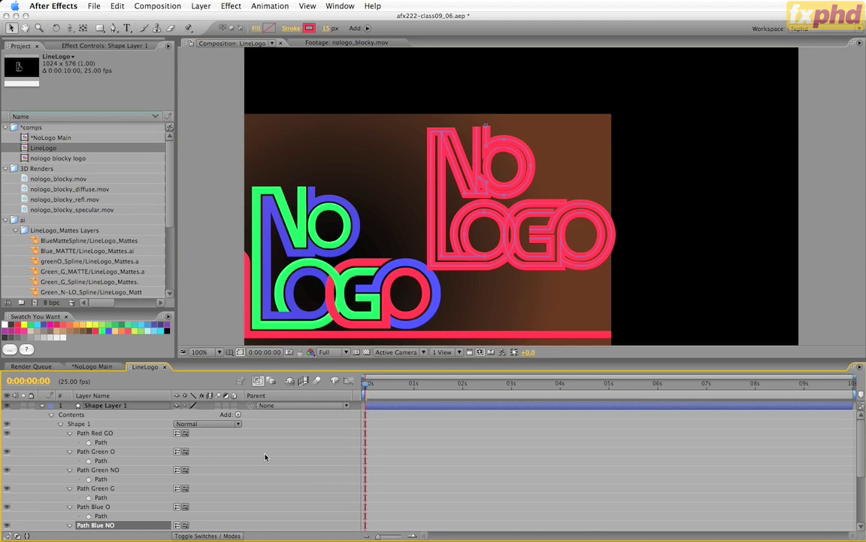
scroll(265, 457, down, 3)
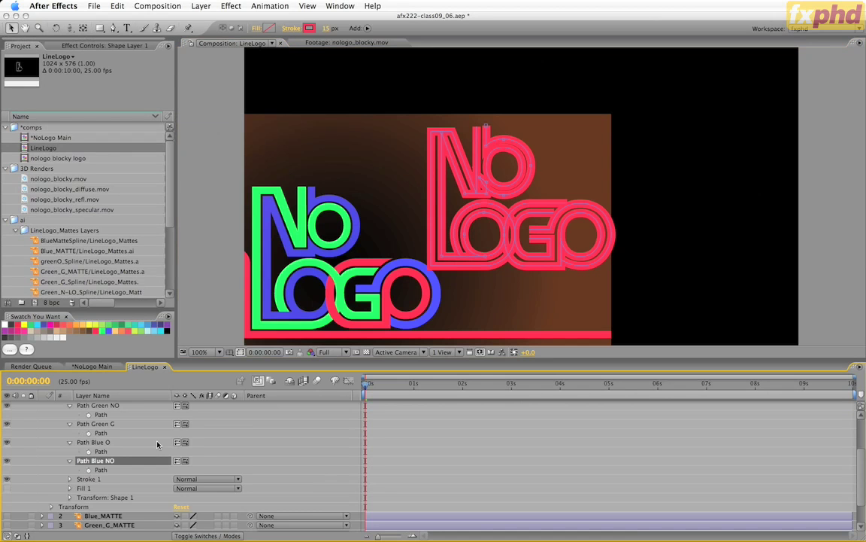
Delete Fill 1 from Shape 1 in Shape Layer 1, and set the line cap of Stroke 1 to Round Cap
scroll(301, 410, down, 1)
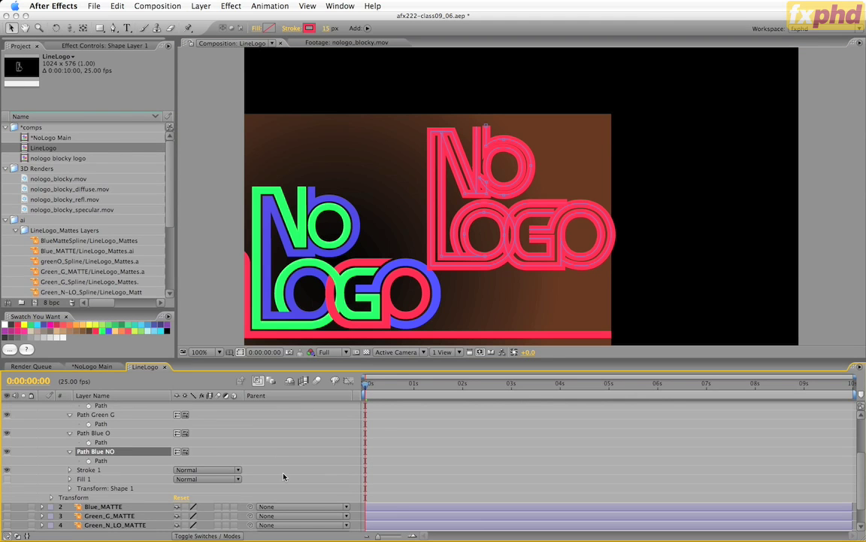
click(84, 479)
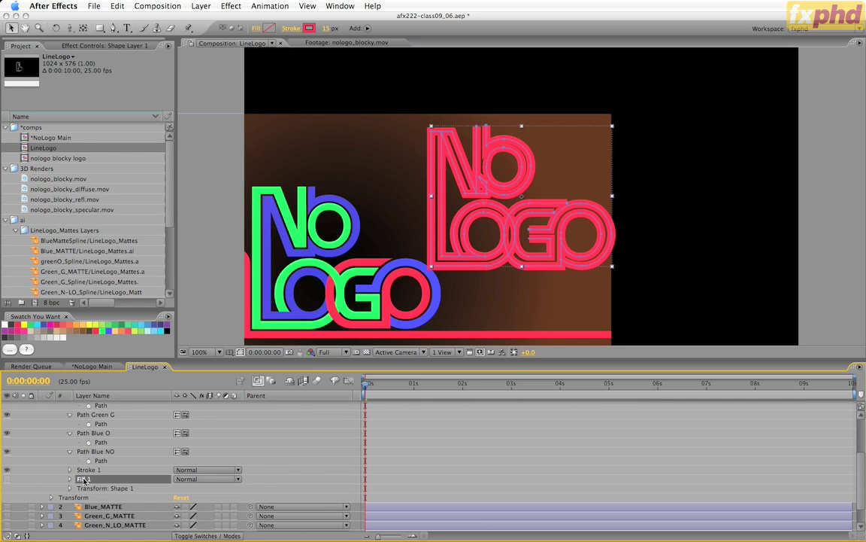
key(Delete)
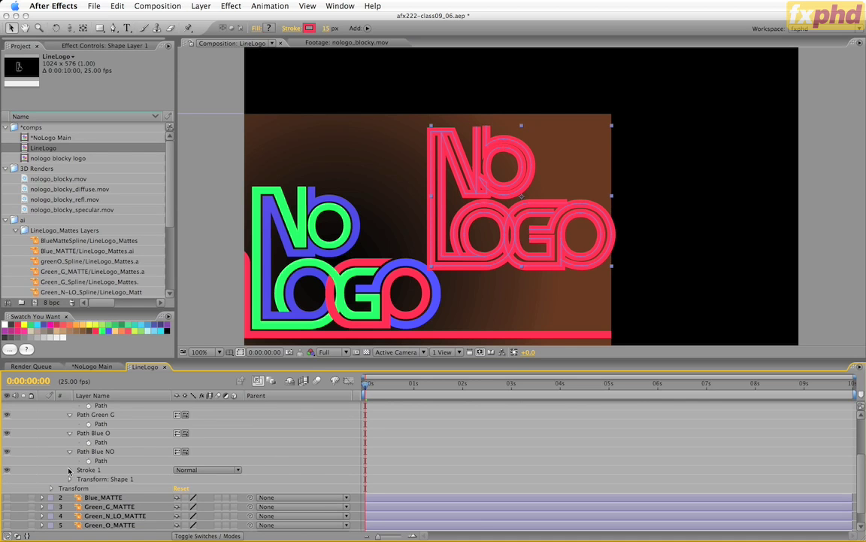
click(69, 469)
click(198, 489)
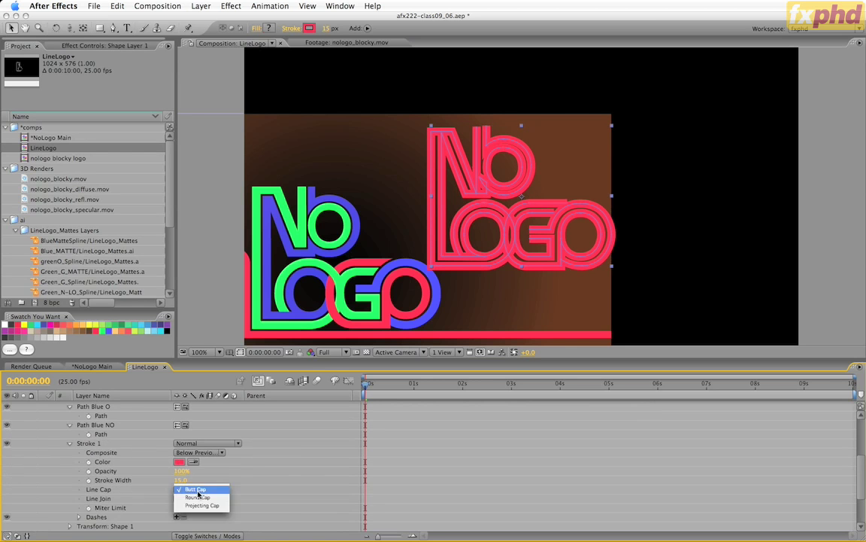
click(199, 497)
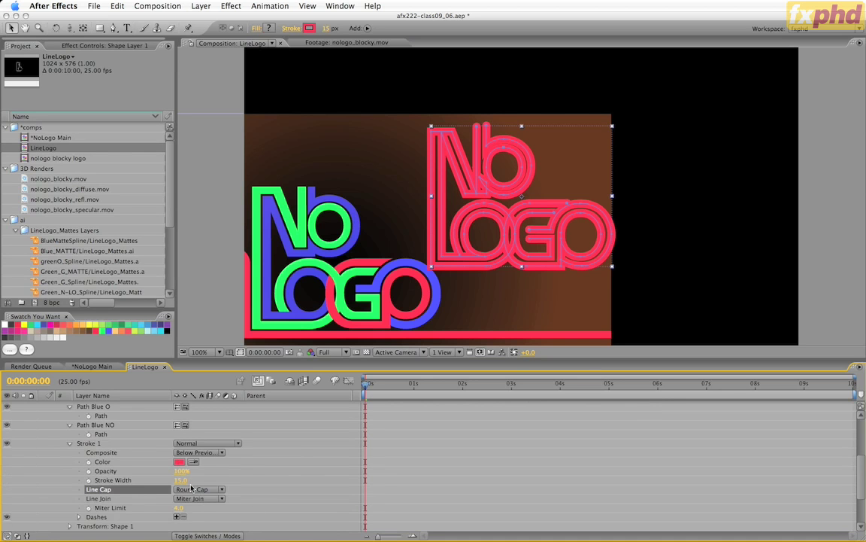
click(299, 434)
Collapse Shape Layer 1, move Blue_MATTE directly above it, and set the shape layer's track matte to Alpha Inverted
scroll(293, 487, up, 5)
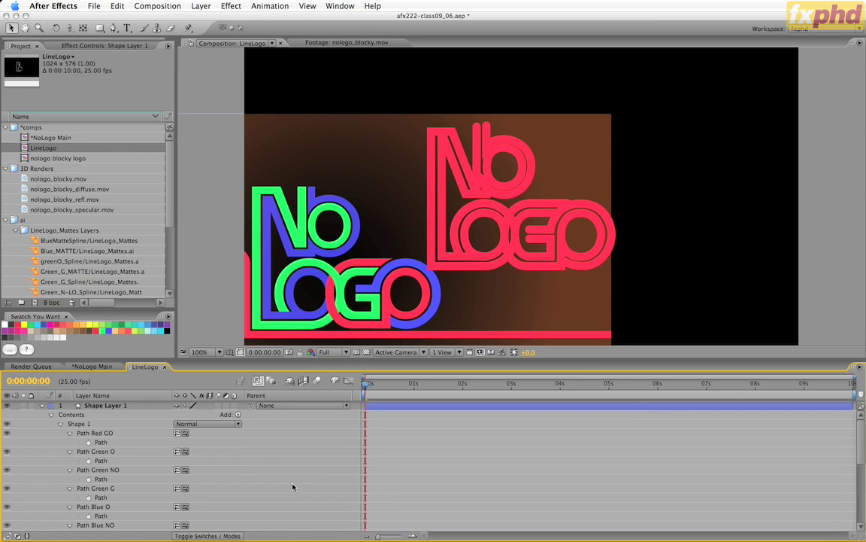
click(42, 405)
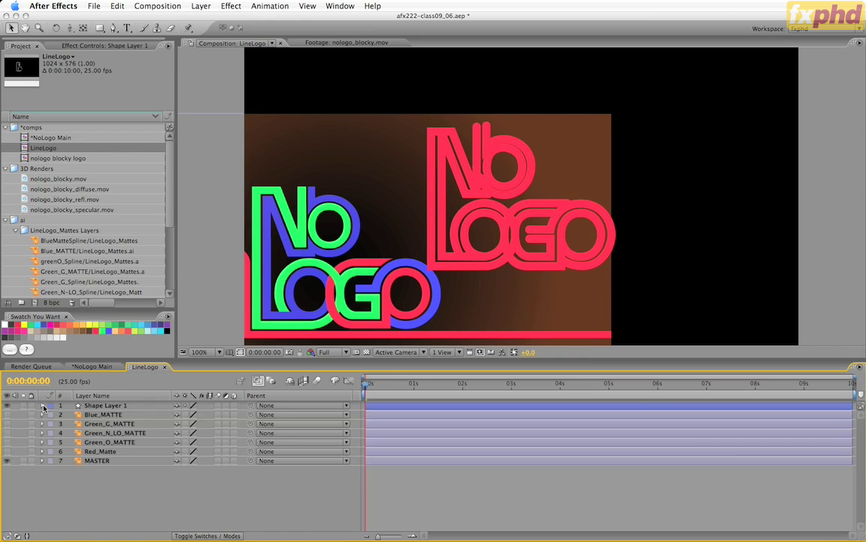
click(93, 415)
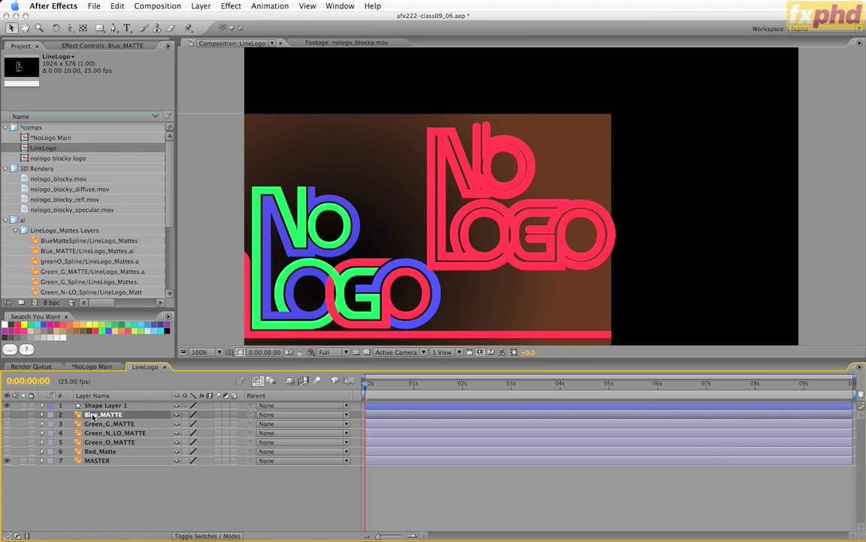
drag(93, 416, 92, 406)
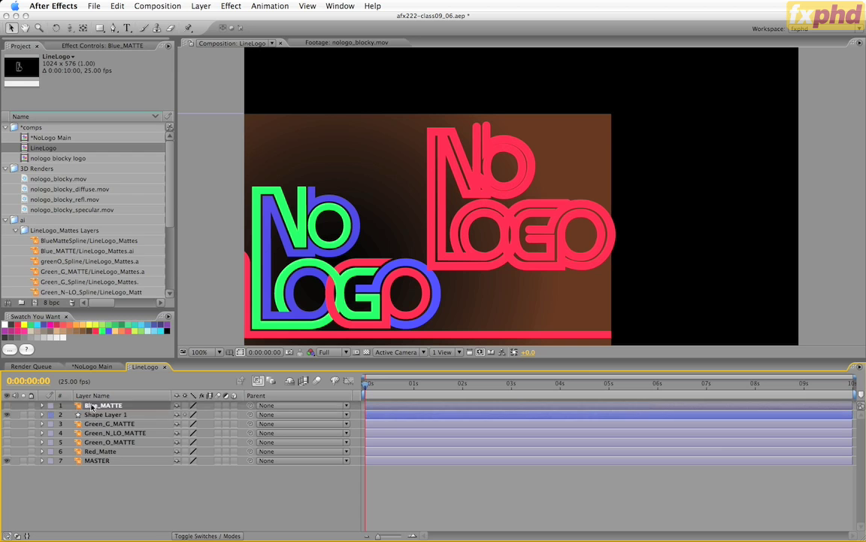
key(F4)
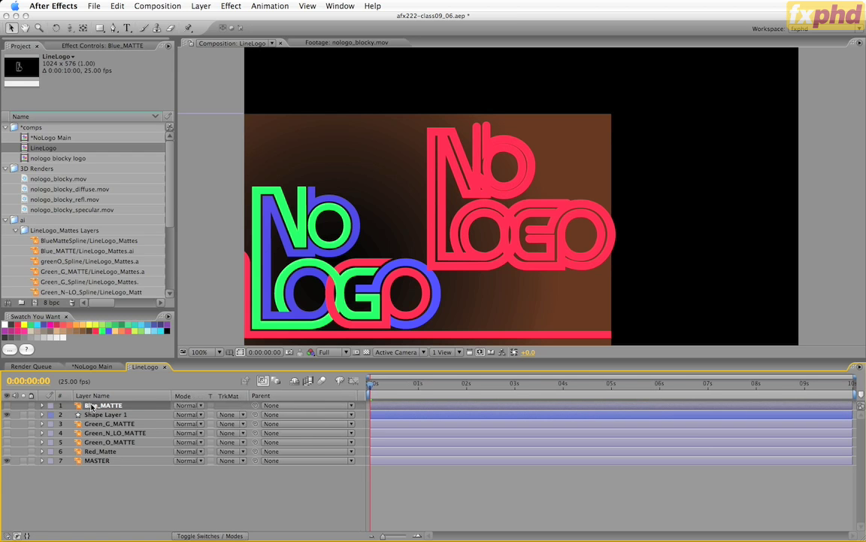
click(225, 415)
click(248, 437)
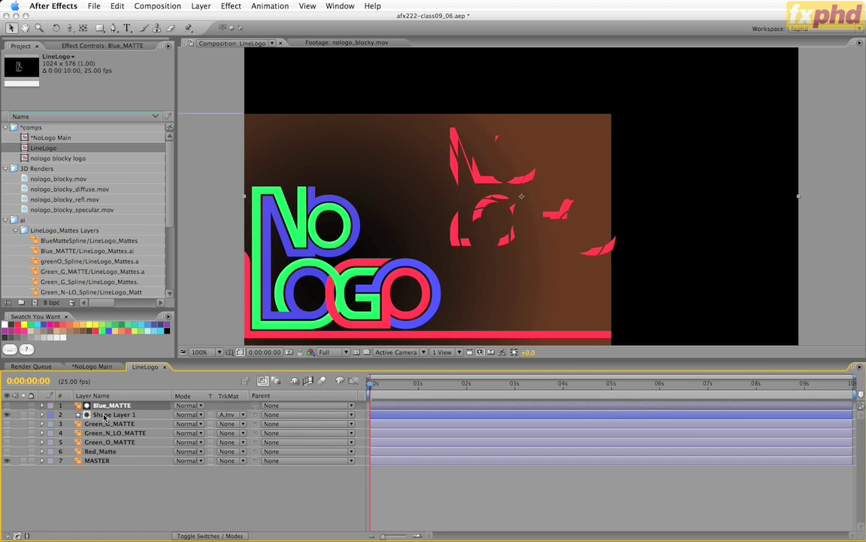
Set the horizontal Position of the MASTER layer to 512 so that its artwork is centered in the composition
click(98, 461)
key(p)
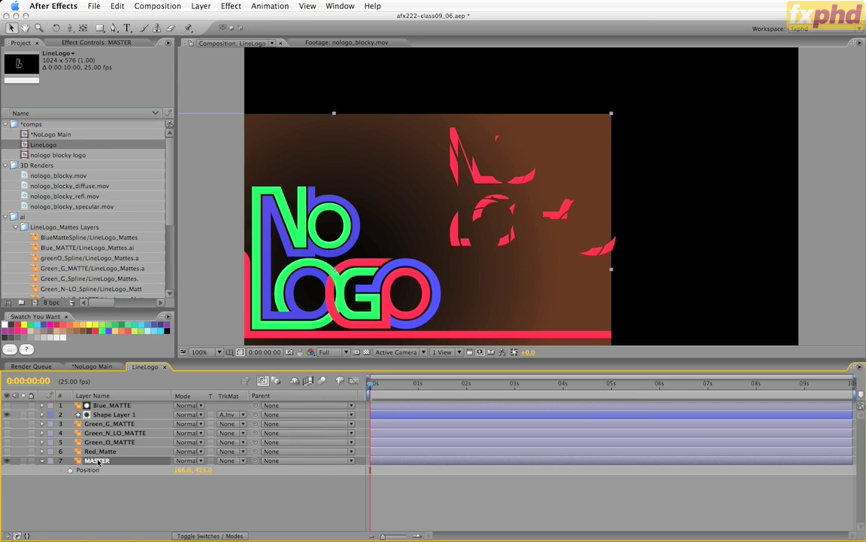
click(182, 470)
text(512)
key(Return)
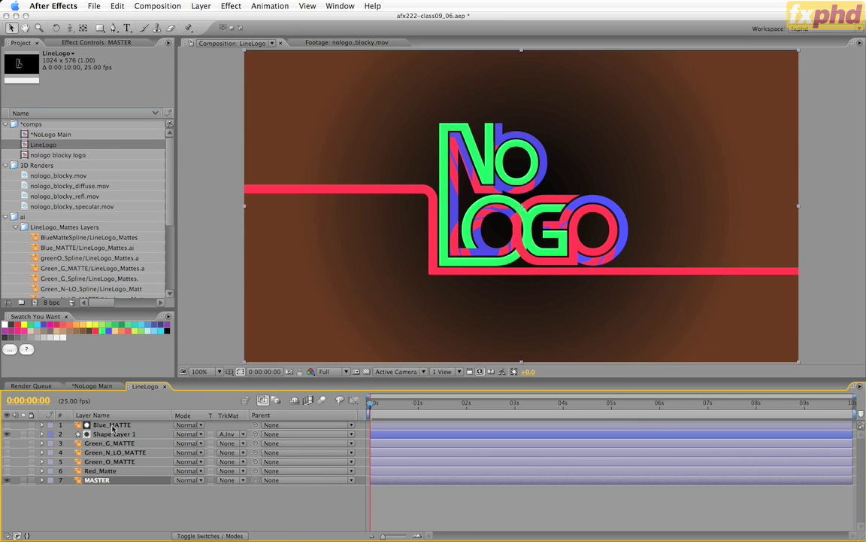
Toggle the visibility of Blue_MATTE to compare its cutout with the blue letters of the MASTER artwork
click(101, 425)
click(7, 426)
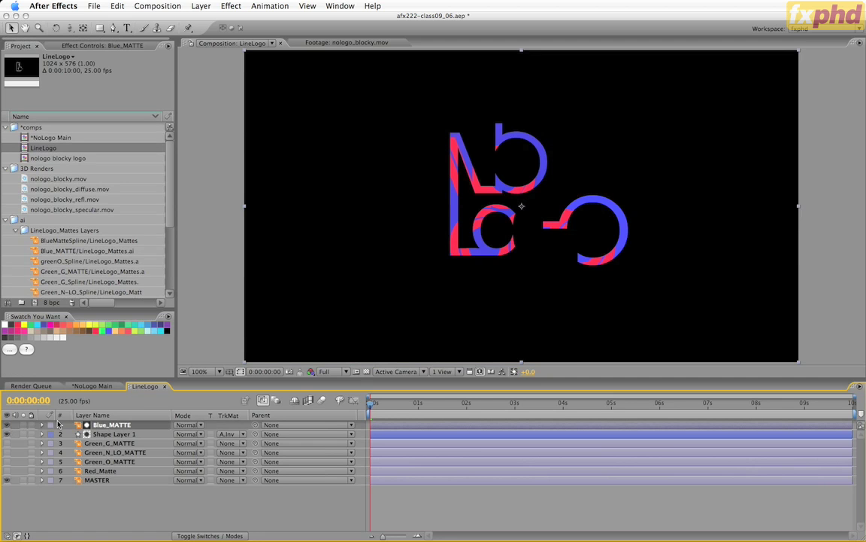
click(7, 426)
click(7, 426)
click(8, 426)
click(7, 425)
click(7, 426)
Expand Shape 1 in Shape Layer 1, and open all six paths from Path Red GO to Path Blue NO
click(113, 434)
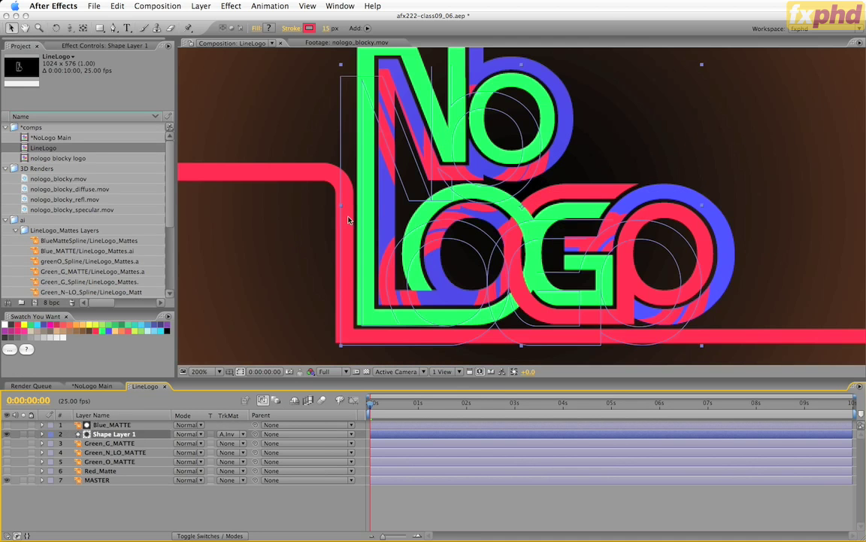
drag(316, 197, 336, 240)
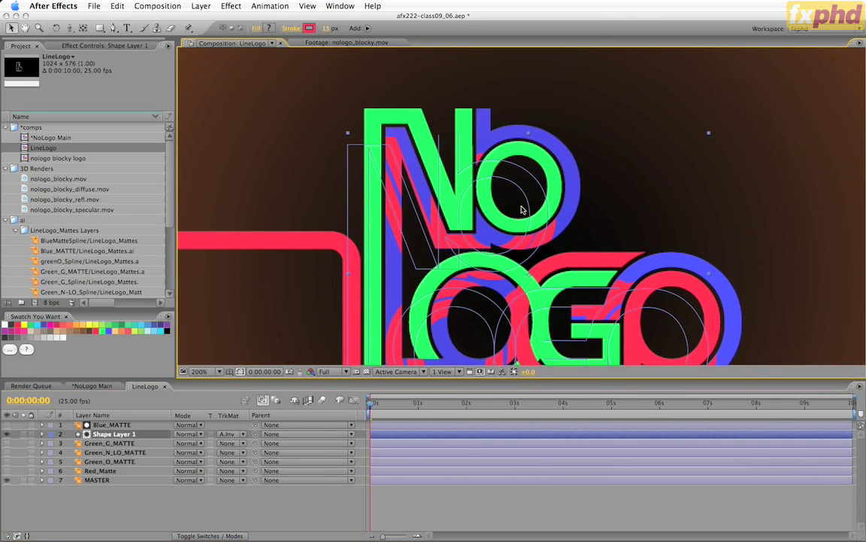
scroll(521, 209, down, 1)
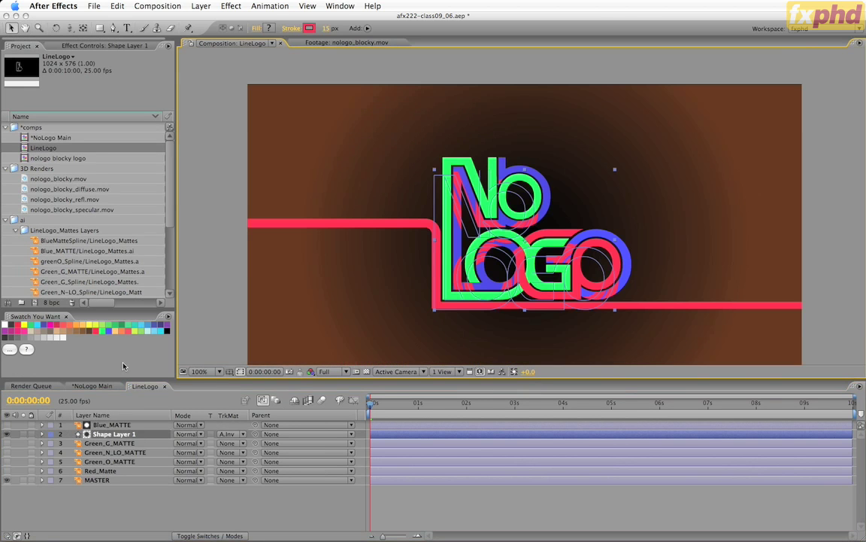
click(42, 434)
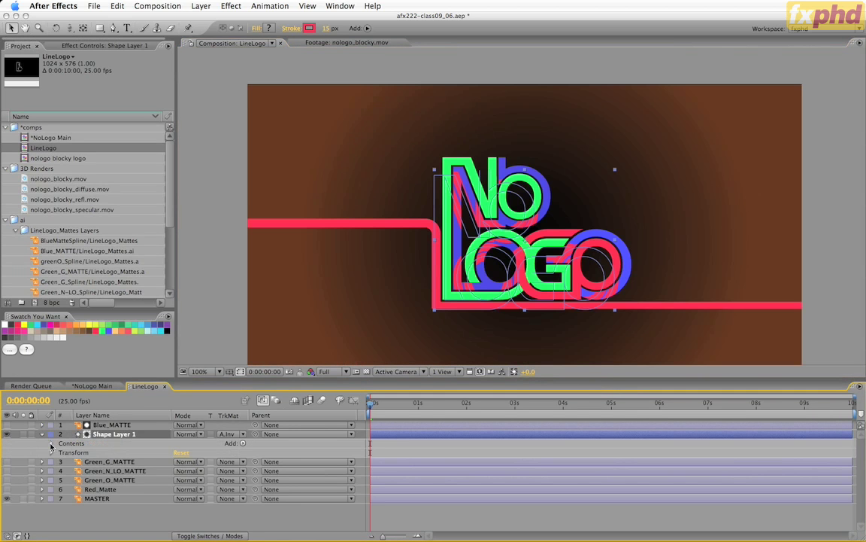
click(51, 443)
click(60, 452)
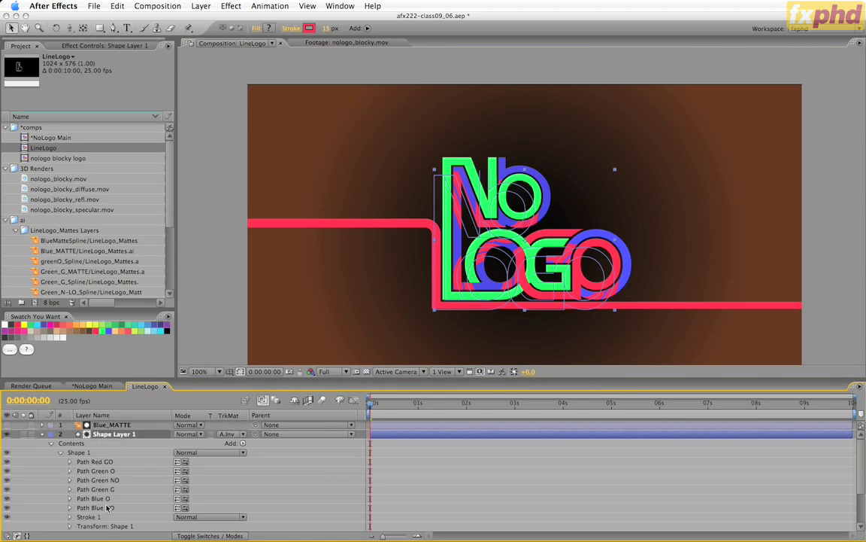
click(100, 508)
shift+click(104, 461)
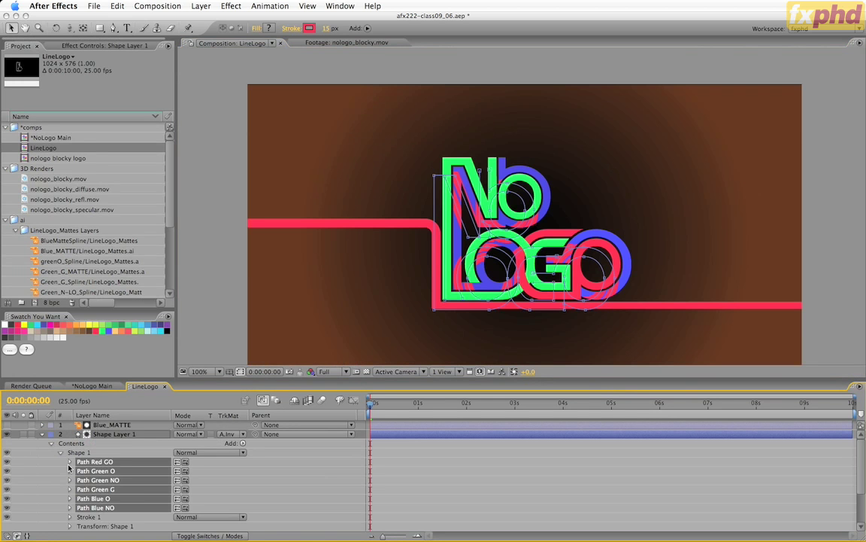
click(70, 462)
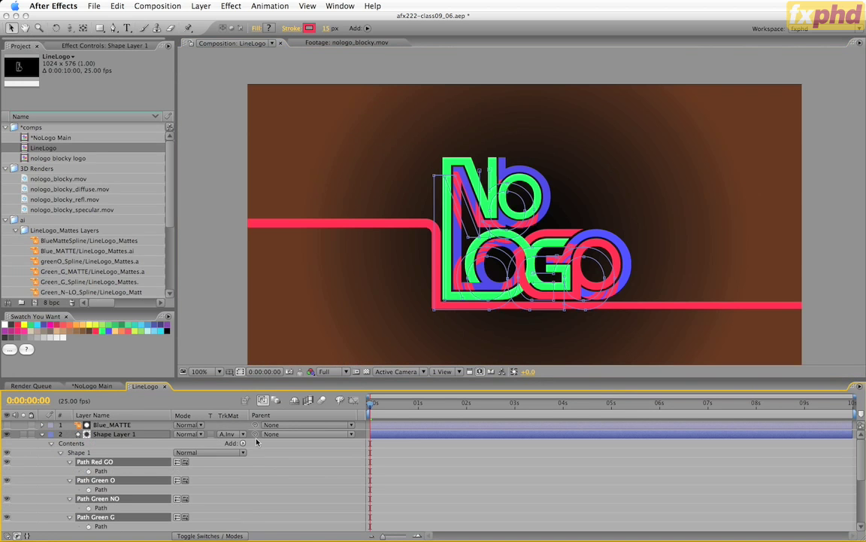
Select the Path properties of all six paths in Shape 1 and paste the copied splines into them again
click(102, 471)
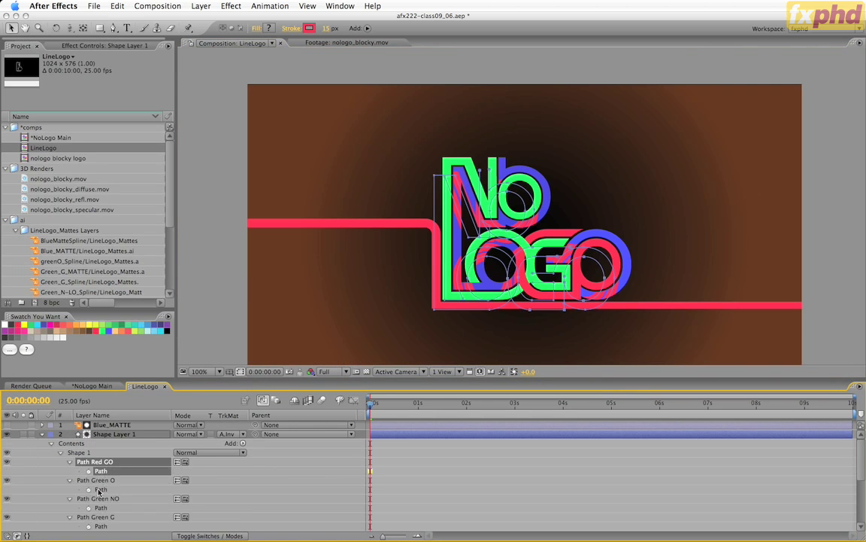
super+click(101, 490)
super+click(101, 507)
super+click(101, 527)
scroll(240, 492, down, 5)
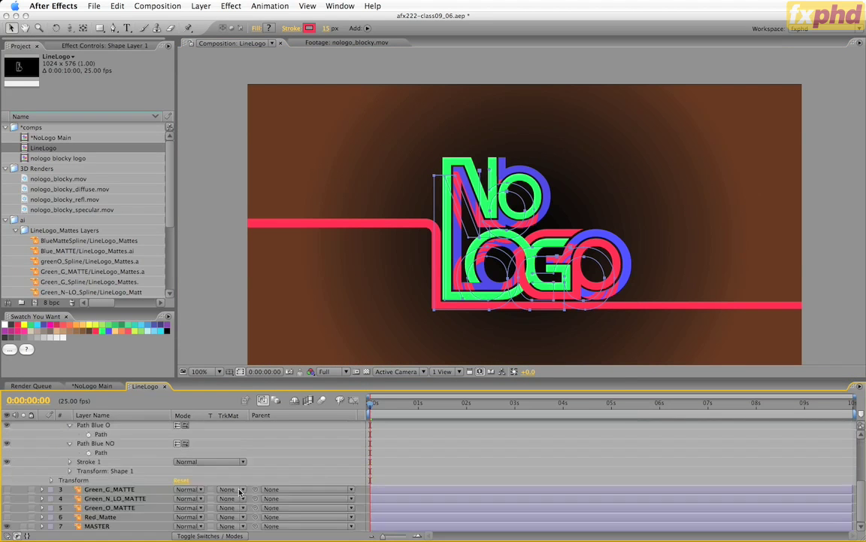
scroll(239, 492, up, 3)
super+click(98, 480)
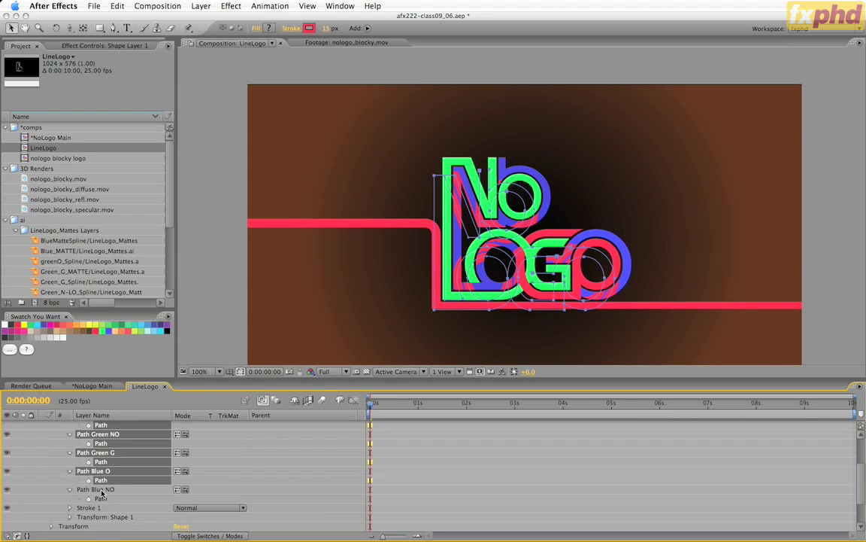
super+click(100, 498)
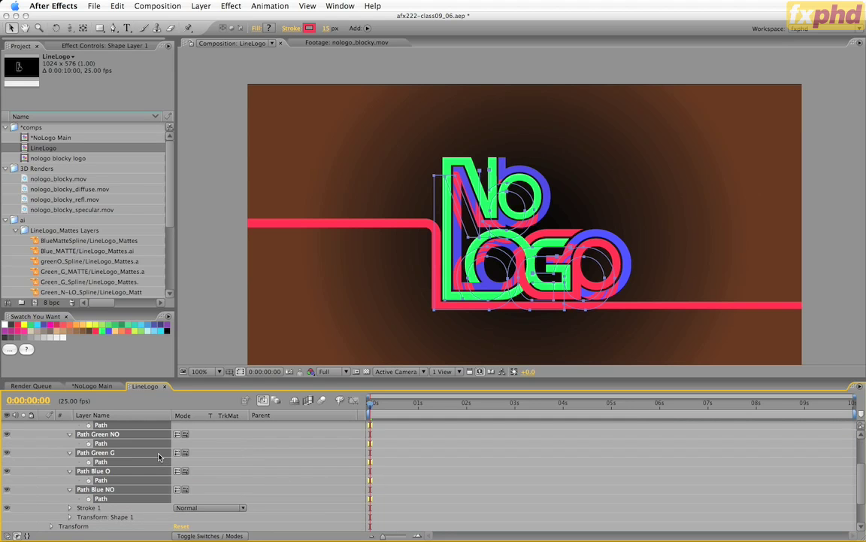
key(super+v)
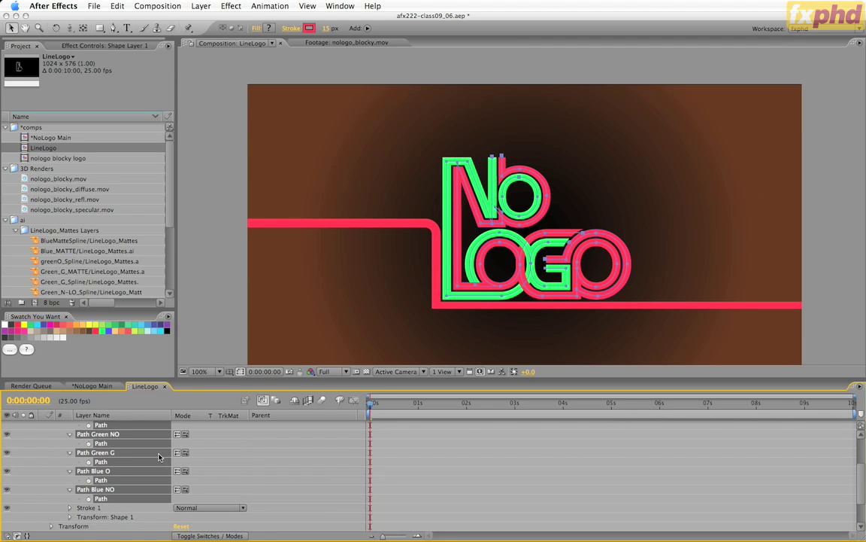
Hide the MASTER layer and select Shape Layer 1
scroll(270, 480, down, 3)
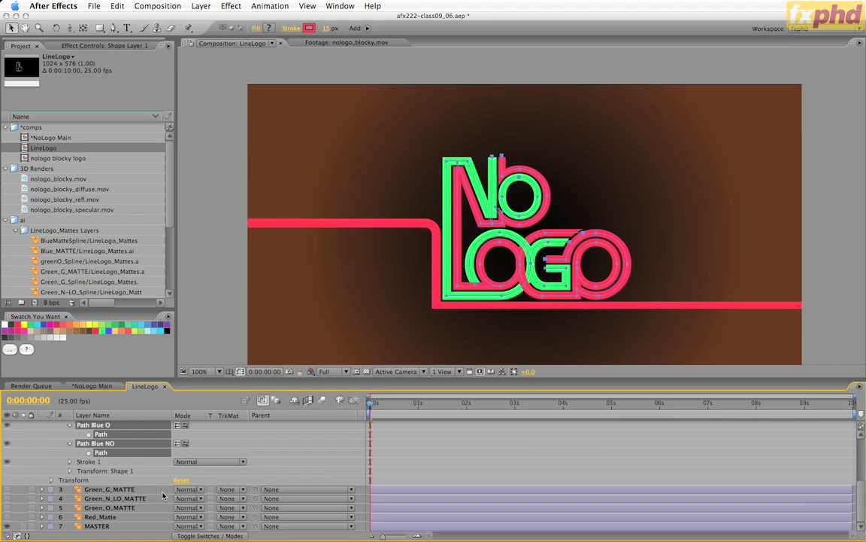
drag(6, 525, 6, 475)
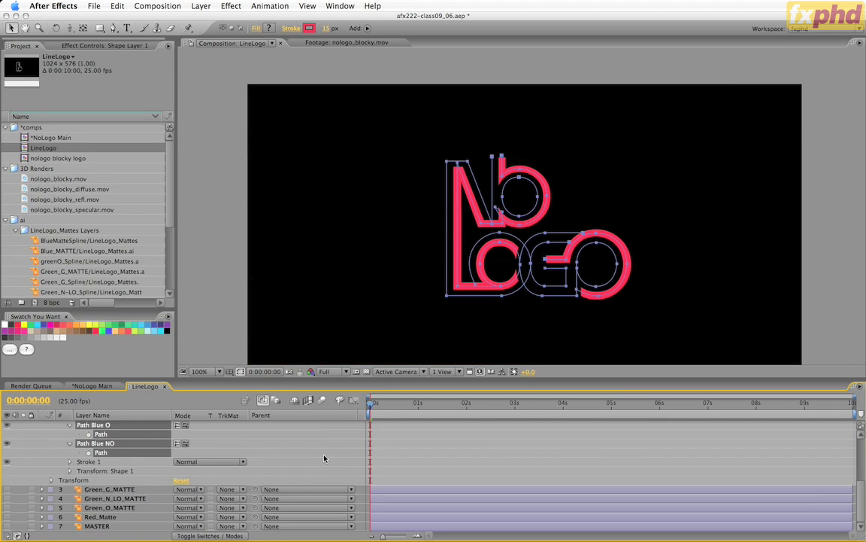
scroll(331, 459, up, 5)
click(117, 434)
click(123, 435)
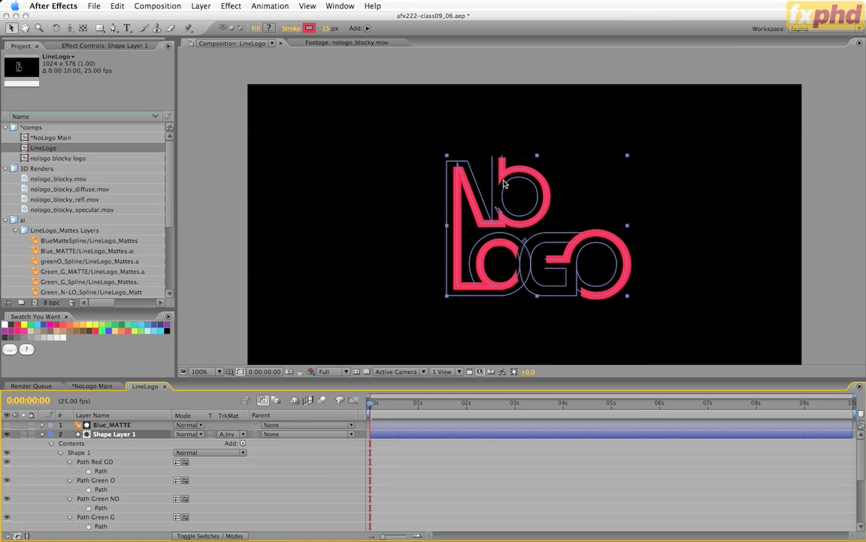
Add a Trim Paths operator to the contents of Shape Layer 1 and show its properties
scroll(257, 474, down, 5)
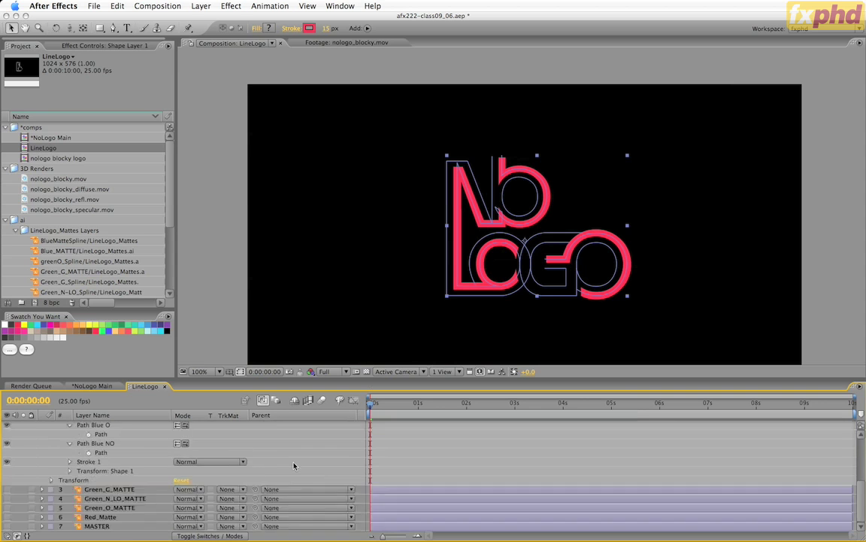
scroll(256, 474, up, 5)
click(243, 443)
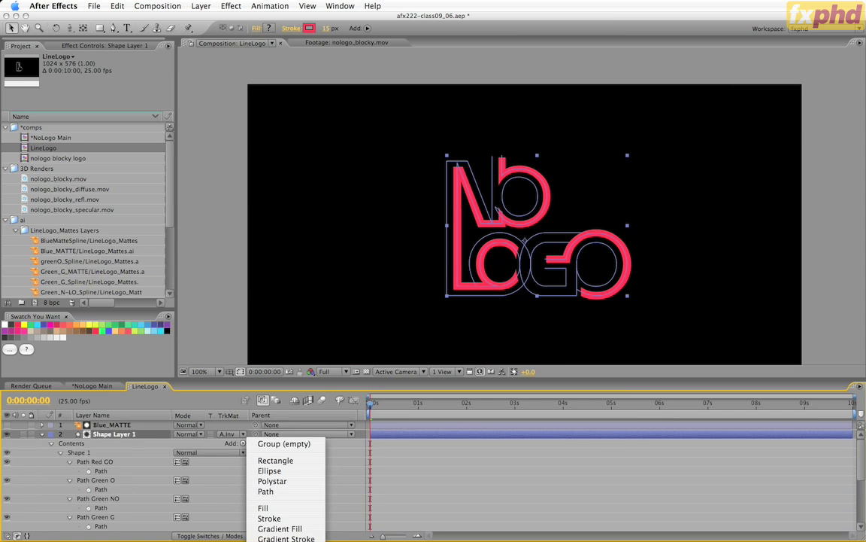
click(278, 537)
click(61, 476)
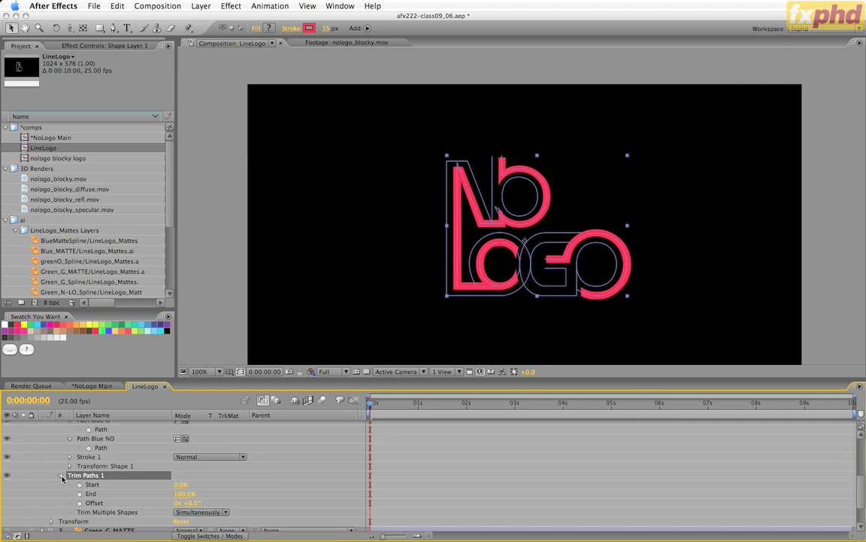
Scrub the Trim Paths End value down to 15%, up to 43% and back down to preview the strokes being drawn
mouse_move(177, 493)
mouse_down()
mouse_move(140, 510)
mouse_move(149, 512)
mouse_up()
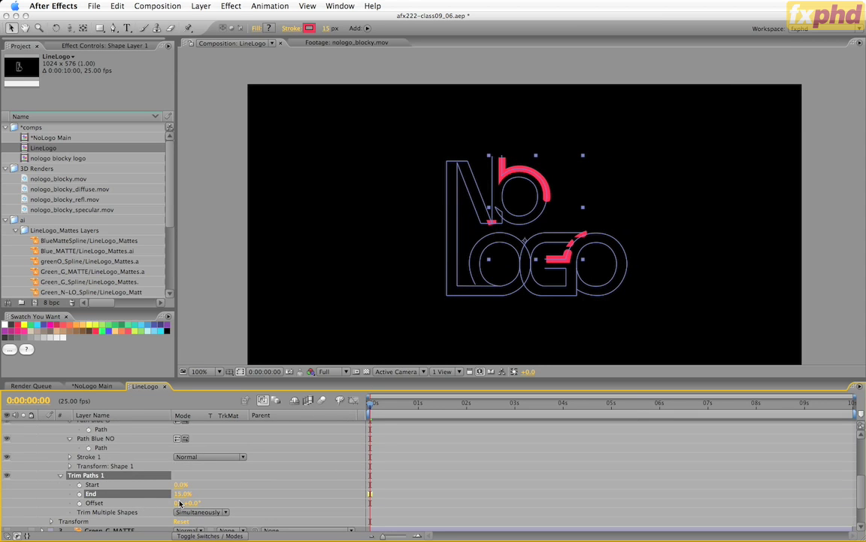
mouse_move(178, 493)
mouse_down()
mouse_move(223, 495)
mouse_move(188, 497)
mouse_move(209, 498)
mouse_up()
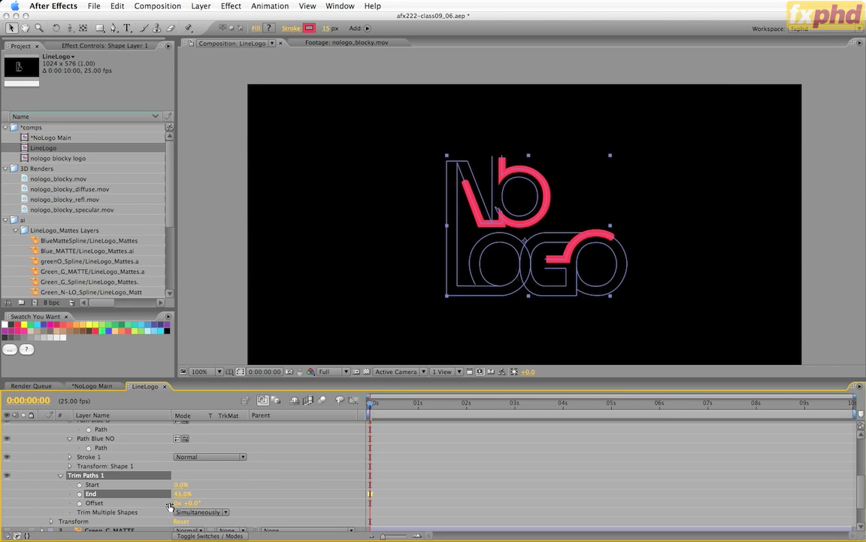
drag(179, 494, 174, 496)
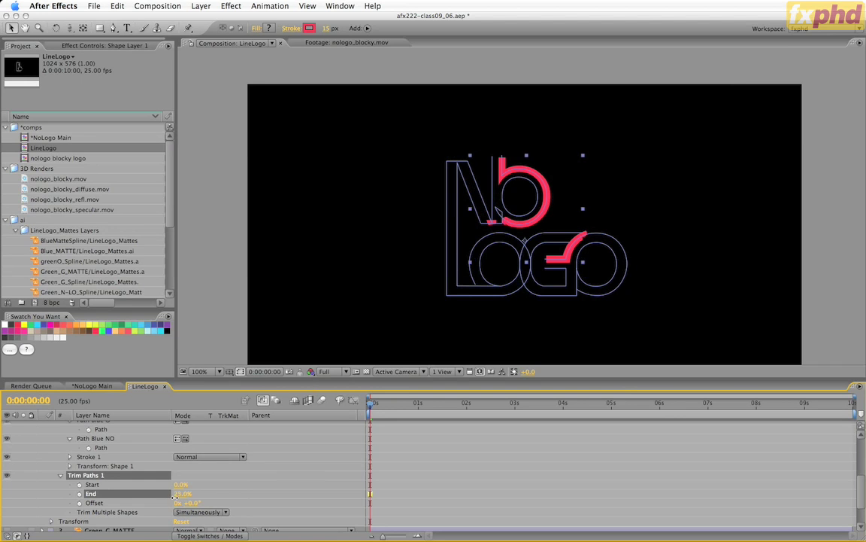
Inspect the NO stroke up close at 800% while scrubbing the Trim Paths End value down to 4%
scroll(497, 218, up, 5)
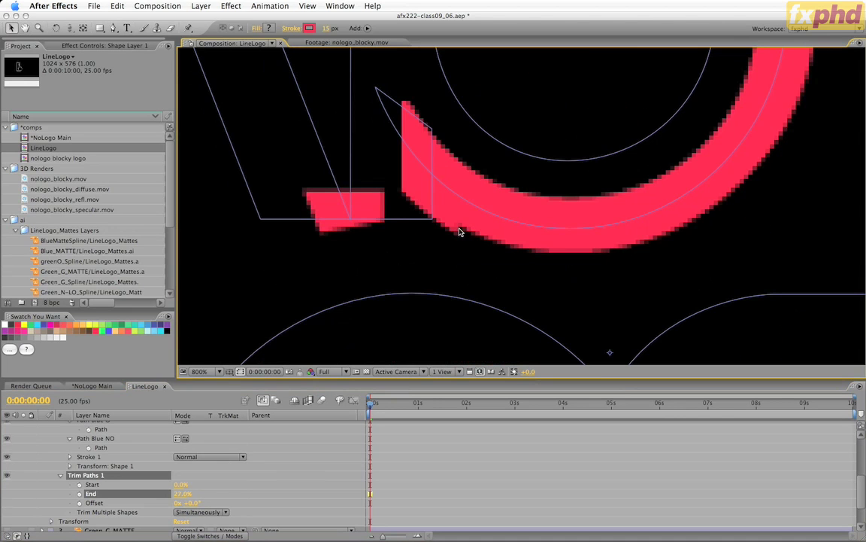
scroll(465, 188, up, 5)
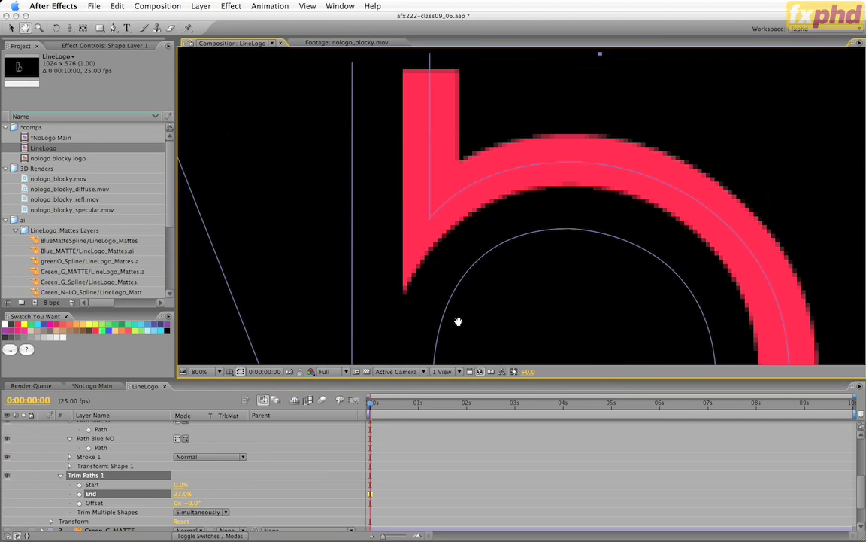
click(183, 493)
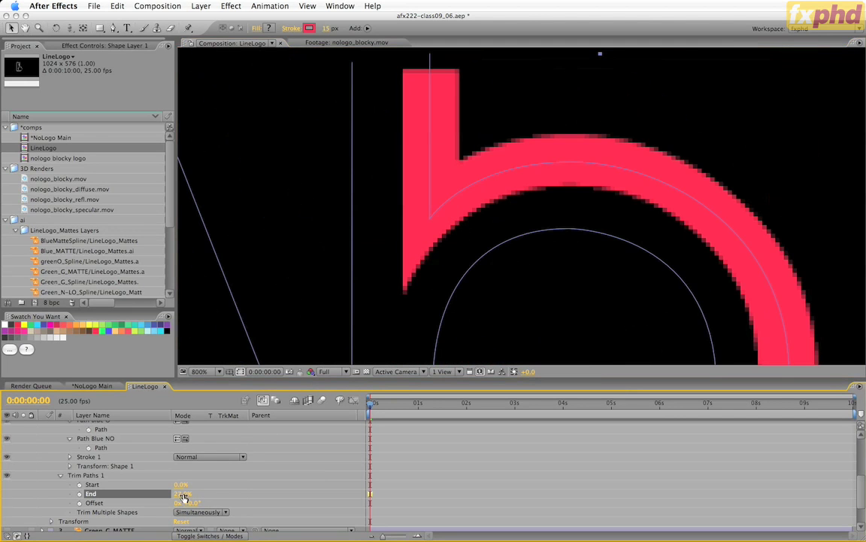
drag(178, 494, 174, 497)
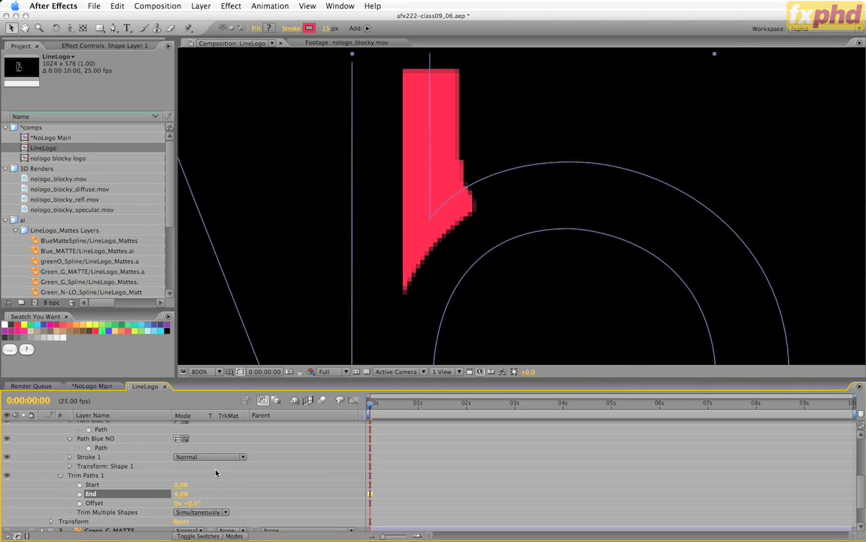
Set the Stroke Width of Stroke 1 in Shape Layer 1 to 14
scroll(263, 481, down, 3)
scroll(72, 462, up, 3)
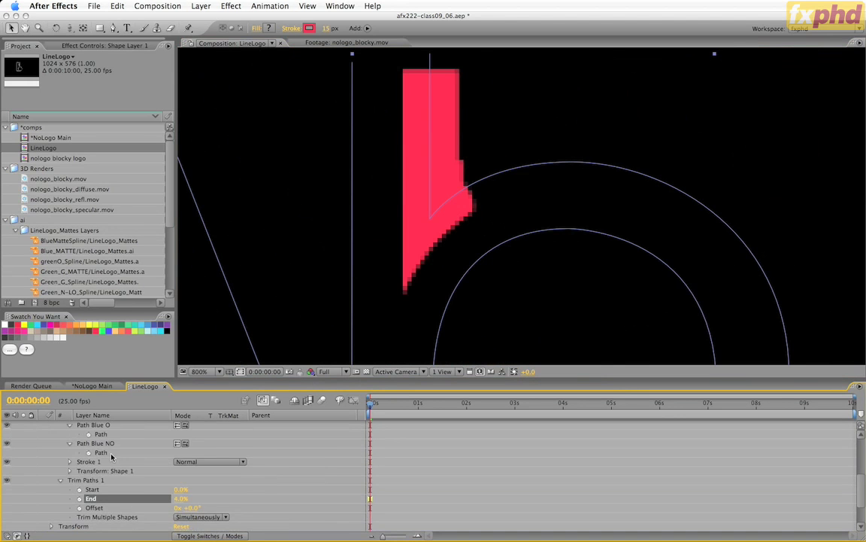
click(70, 462)
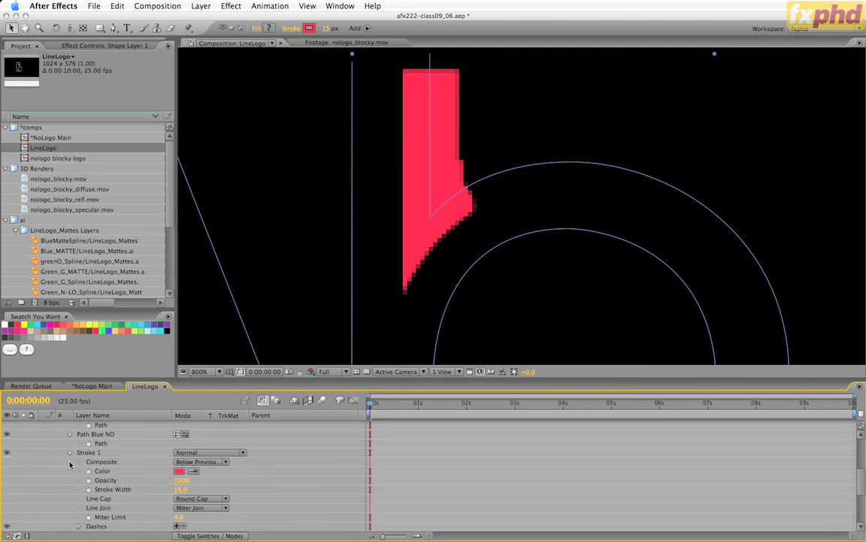
click(181, 489)
text(14)
key(Return)
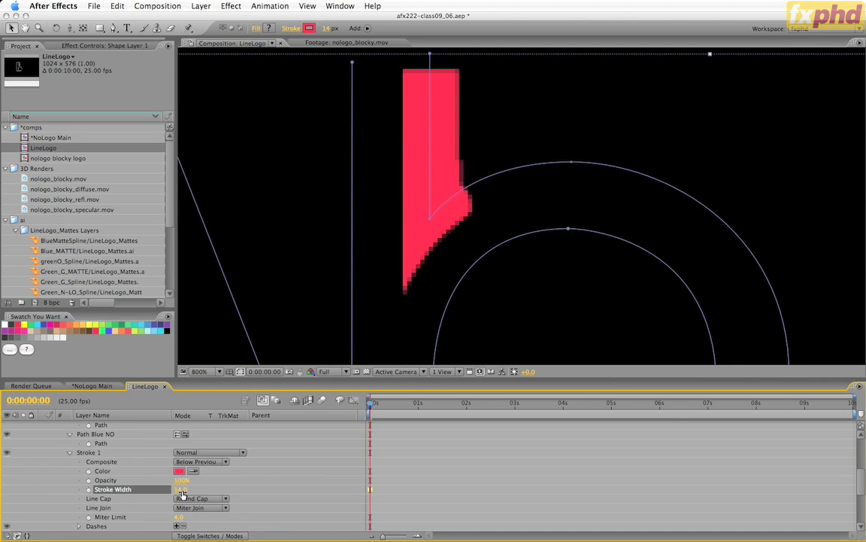
Scrub the Trim Paths End value of Shape Layer 1 up through about 23% and on to 100%
scroll(263, 452, down, 3)
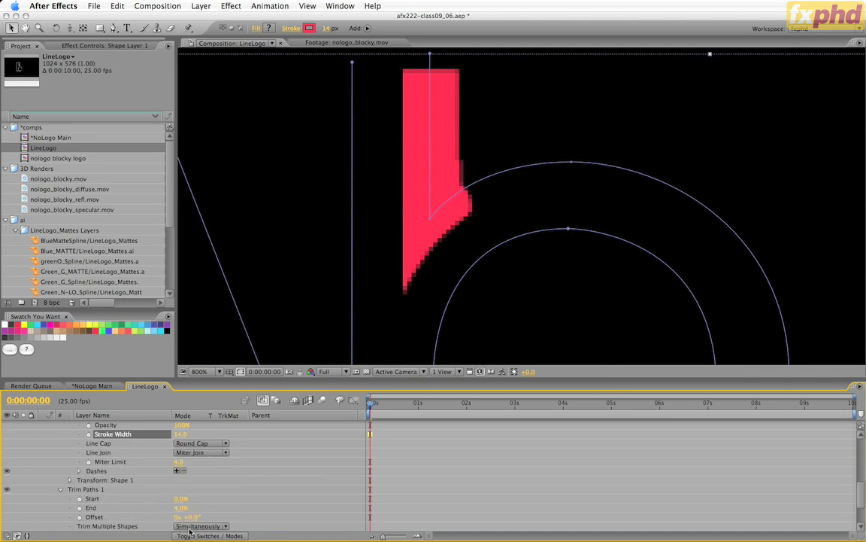
mouse_move(182, 507)
mouse_down()
mouse_move(172, 509)
mouse_move(185, 514)
mouse_up()
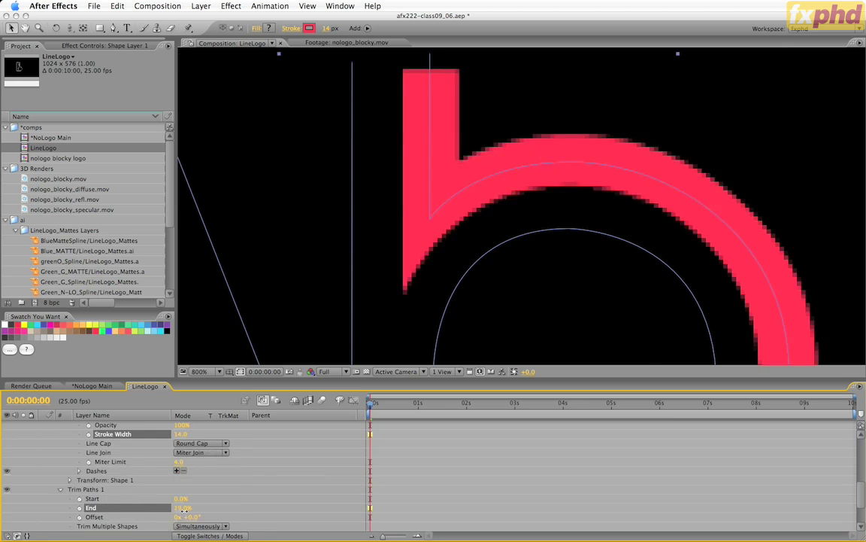
key(comma)
key(comma)
key(comma)
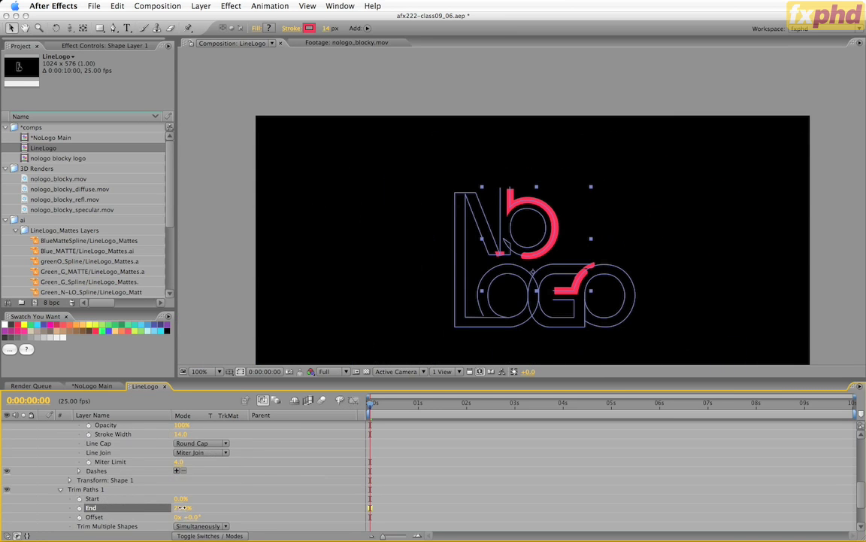
drag(182, 507, 240, 516)
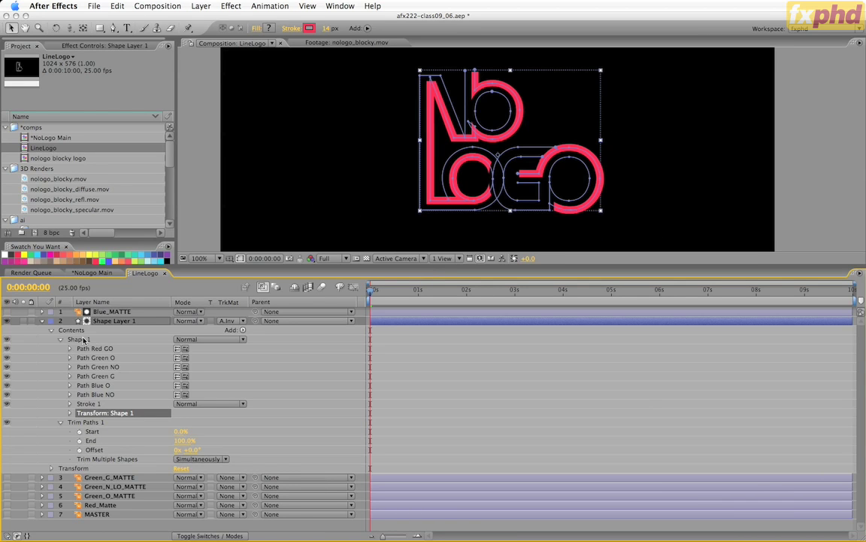
Duplicate Shape Layer 1, place the copy between Red_Matte and MASTER in the layer stack, and hide it
click(94, 321)
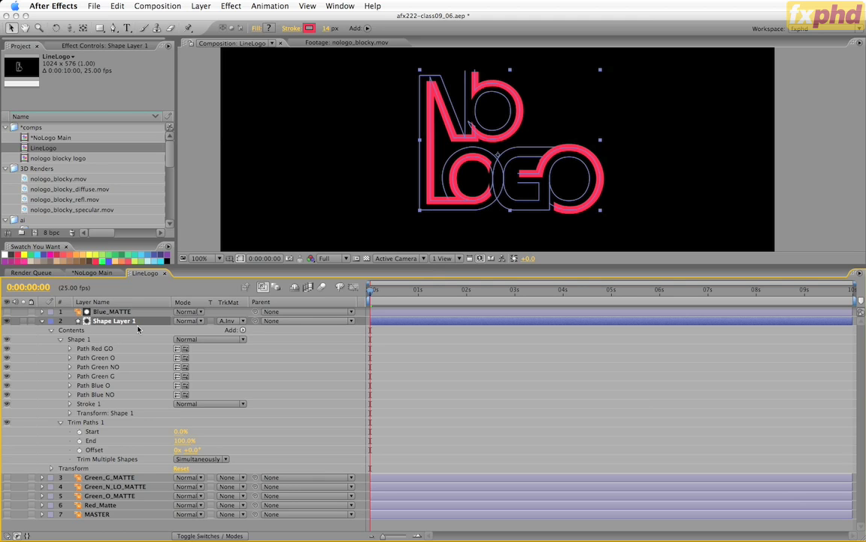
key(super+d)
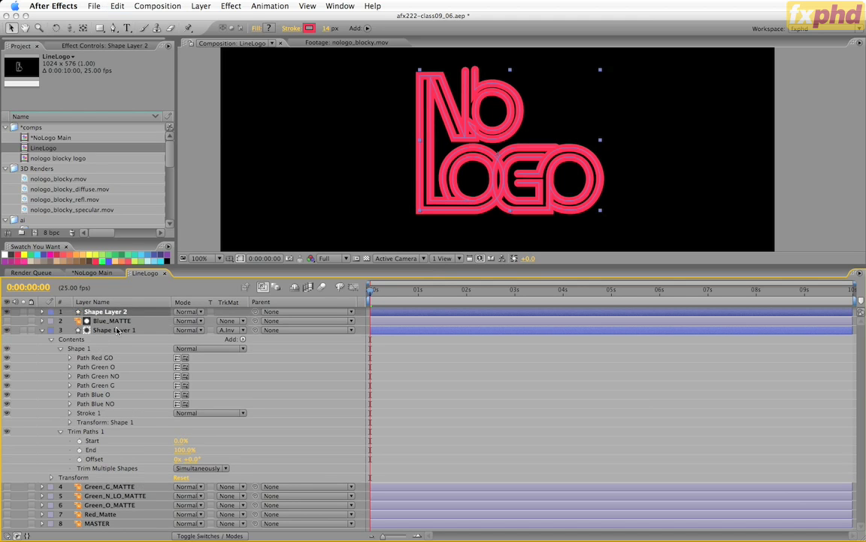
drag(115, 313, 8, 516)
click(8, 516)
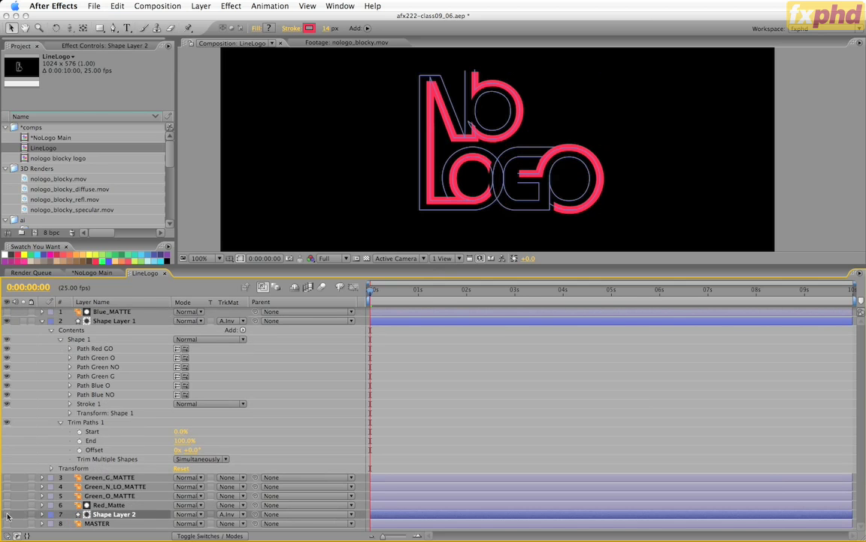
Rename Shape Layer 1 as Shape Blue
click(109, 322)
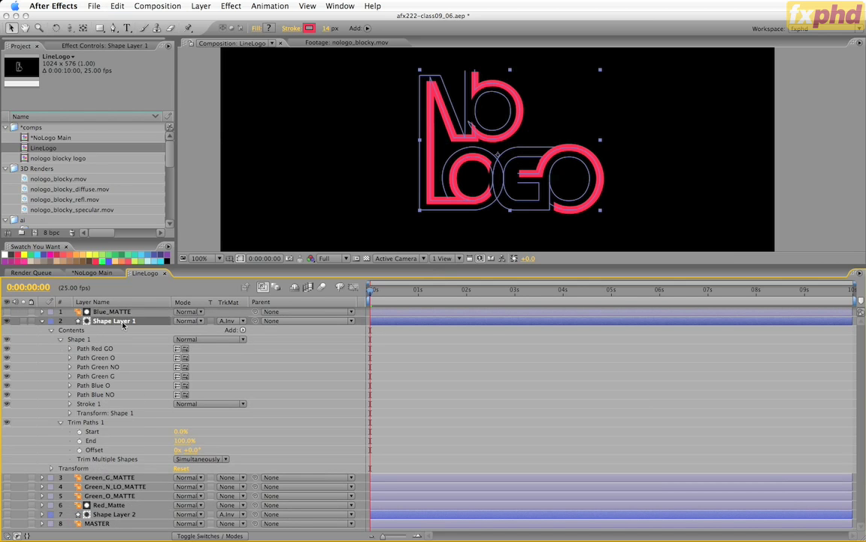
key(Return)
key(Right)
key(BackSpace)
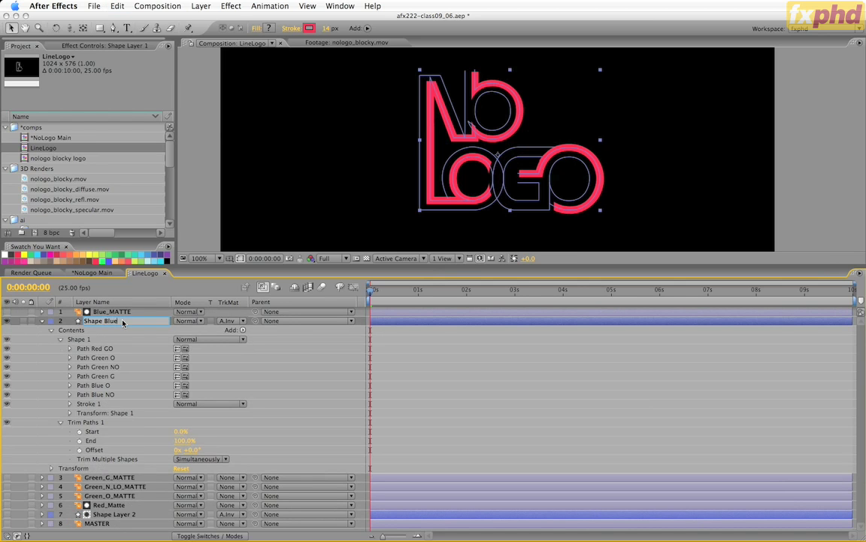
key(Return)
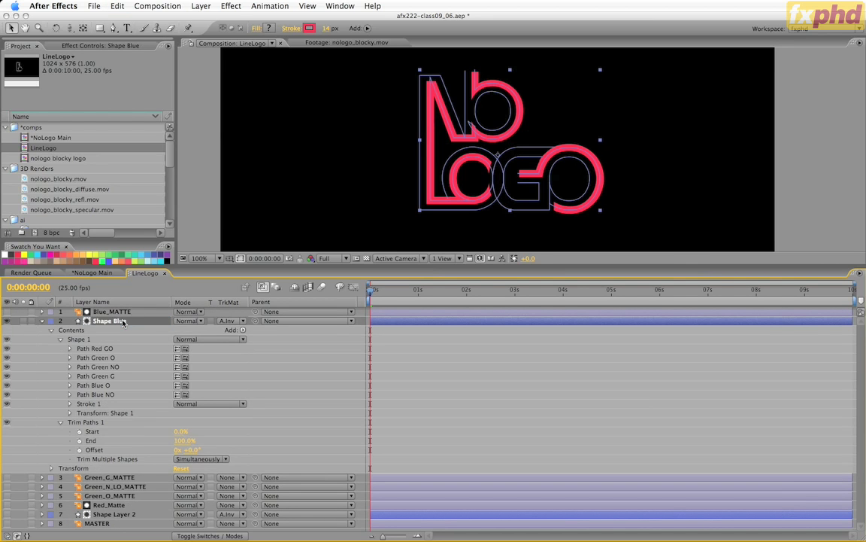
Set the stroke color of Shape Blue to the blue from the swatches and collapse the Stroke 1 properties
click(70, 404)
click(194, 422)
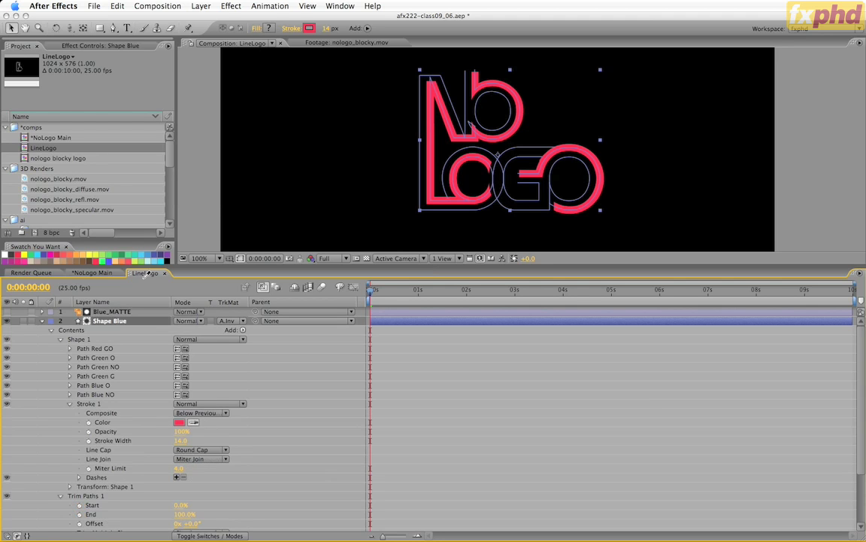
click(109, 261)
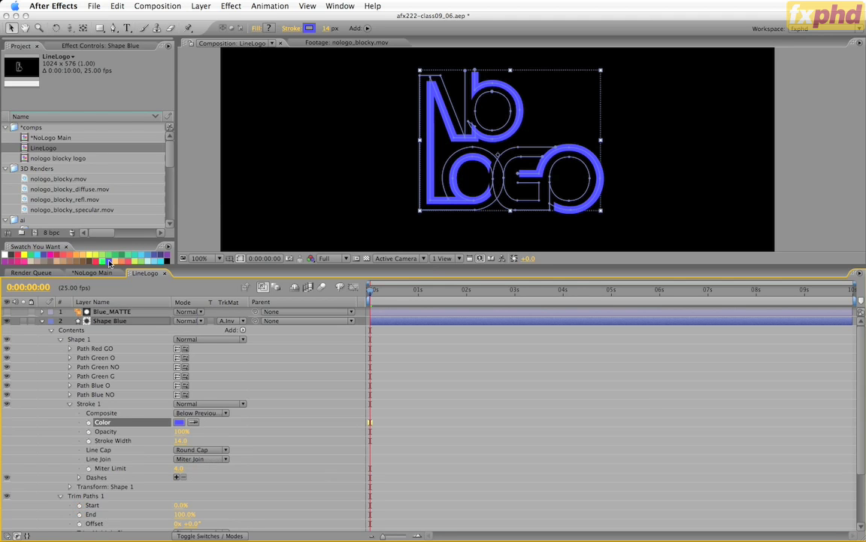
click(69, 403)
Delete Path Red GO, Path Green O, Path Green NO and Path Green G from the Shape Blue layer
click(95, 376)
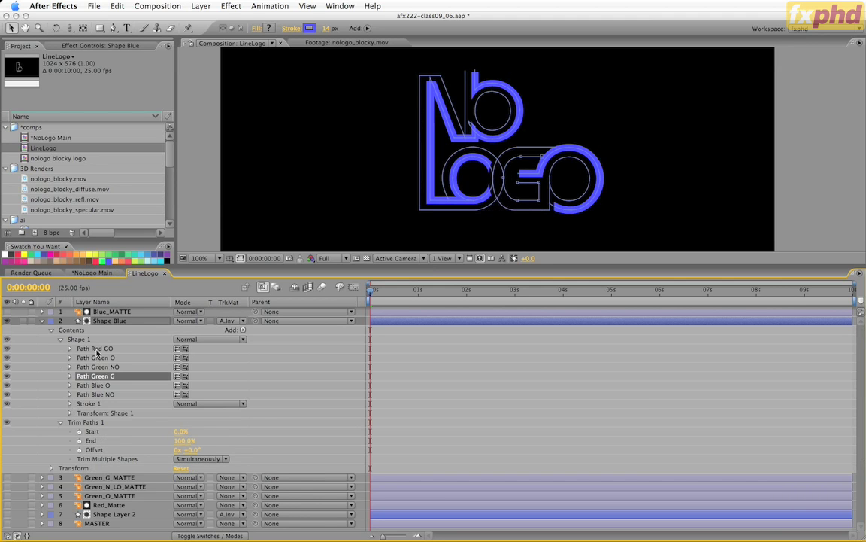
shift+click(96, 348)
key(Delete)
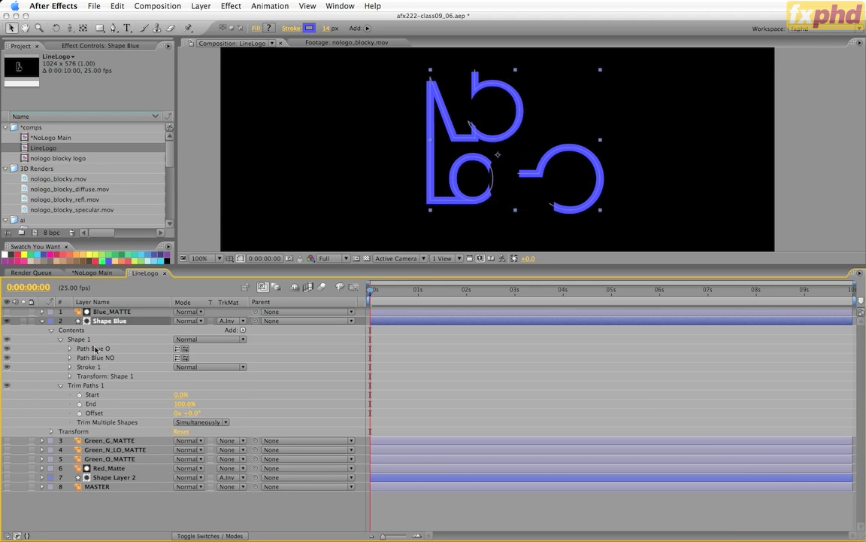
Duplicate the Blue_MATTE and Shape Blue layers together, and delete Path Blue O from the original Shape Blue
shift+click(114, 313)
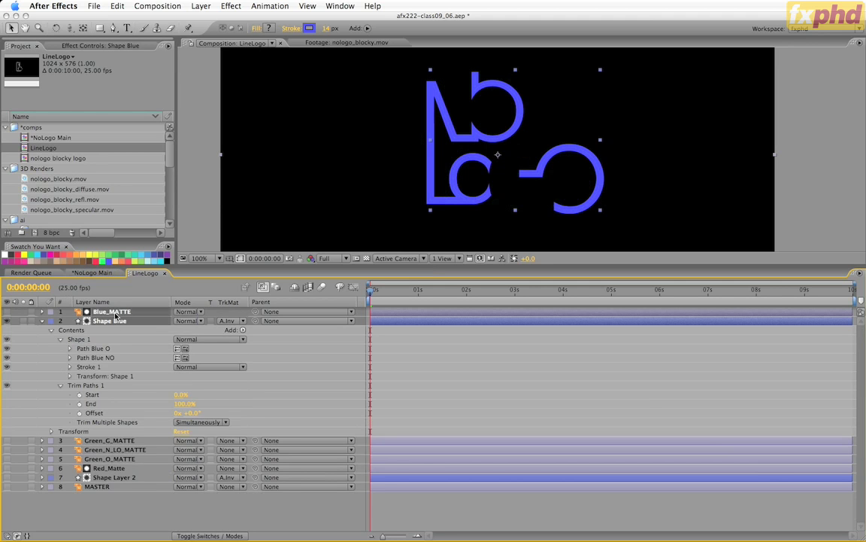
key(super+d)
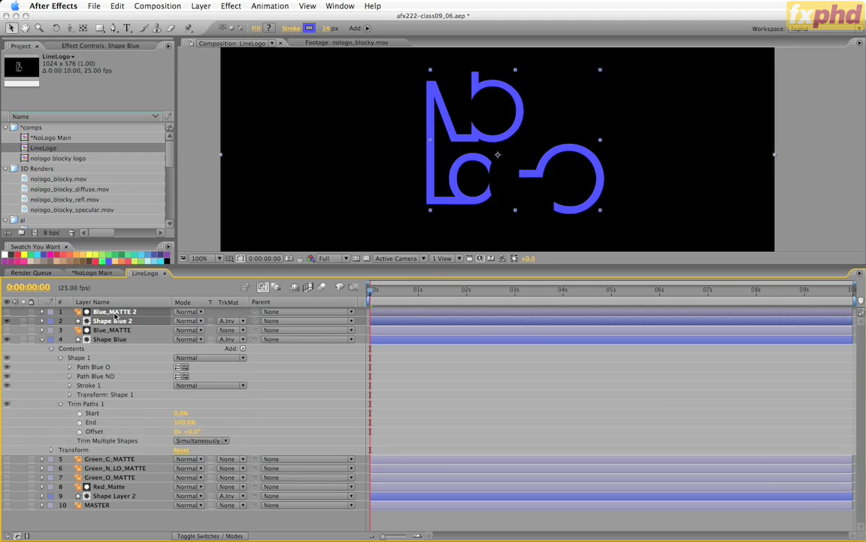
click(103, 367)
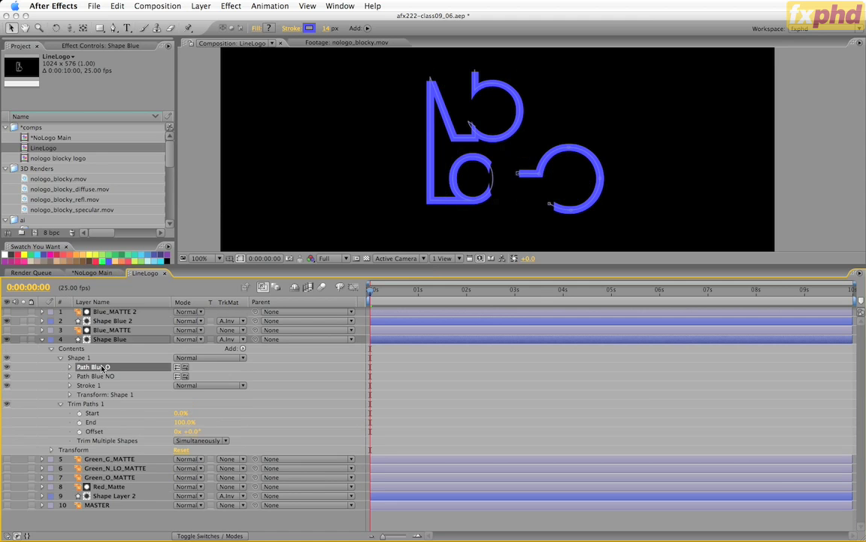
key(Delete)
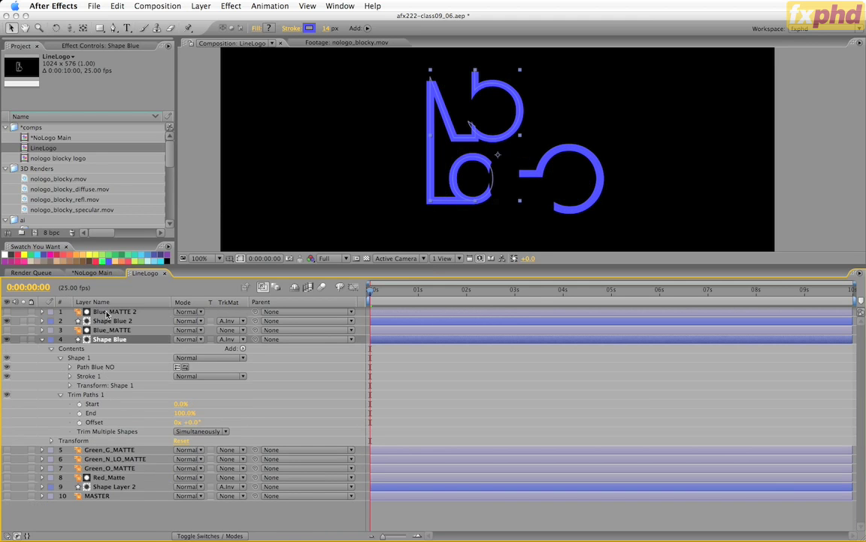
Expand the contents of Shape Blue 2 and delete Path Blue NO from its Shape 1 group
click(42, 321)
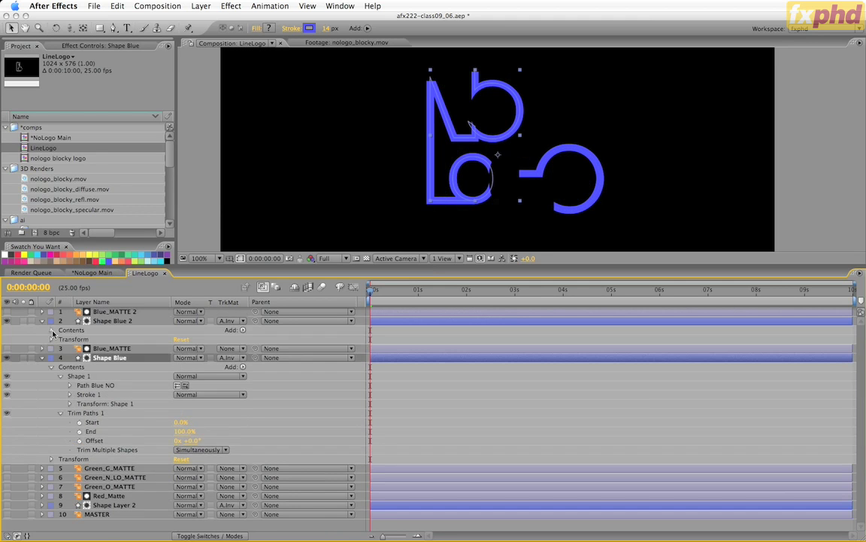
click(51, 329)
click(59, 339)
click(60, 339)
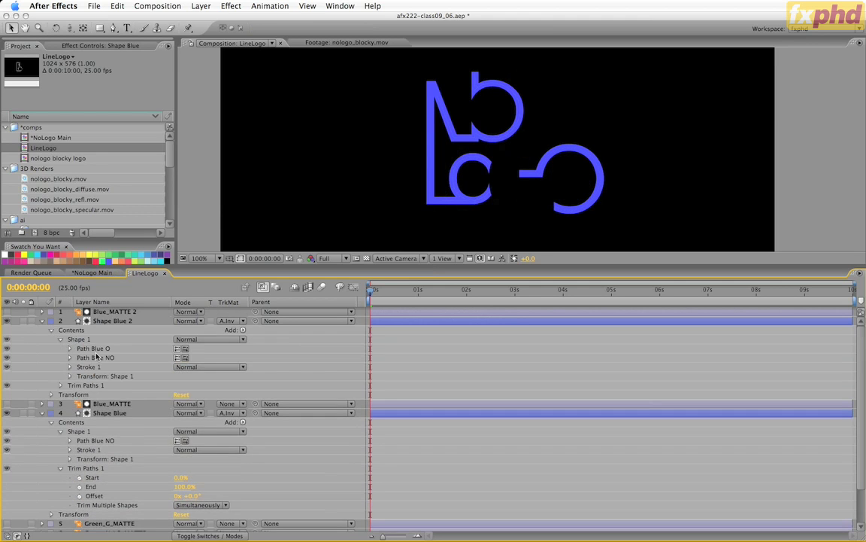
click(106, 359)
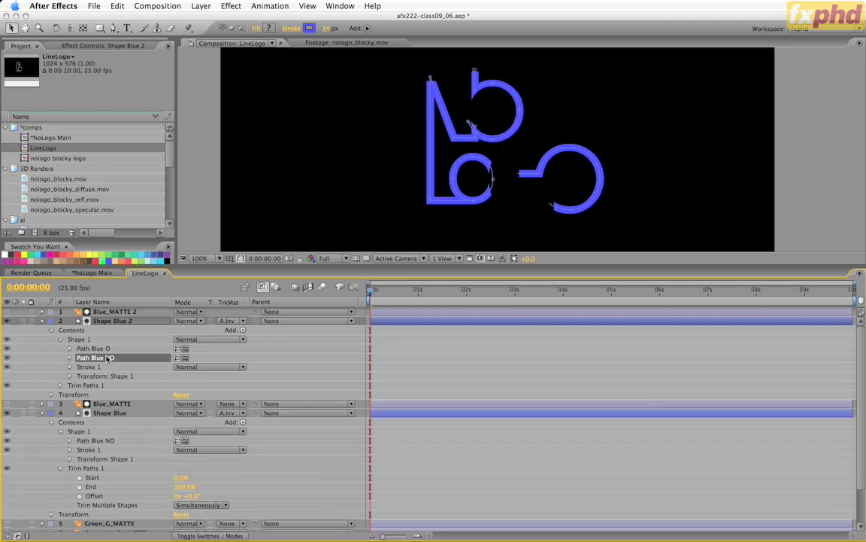
key(Delete)
Toggle the visibility of Shape Blue 2 and Shape Blue off and on to check which stroke each layer holds
click(6, 320)
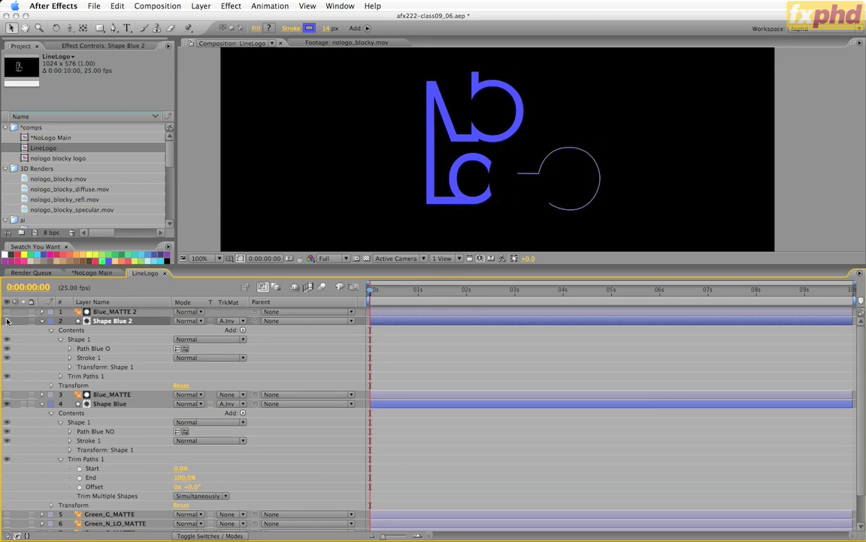
click(6, 320)
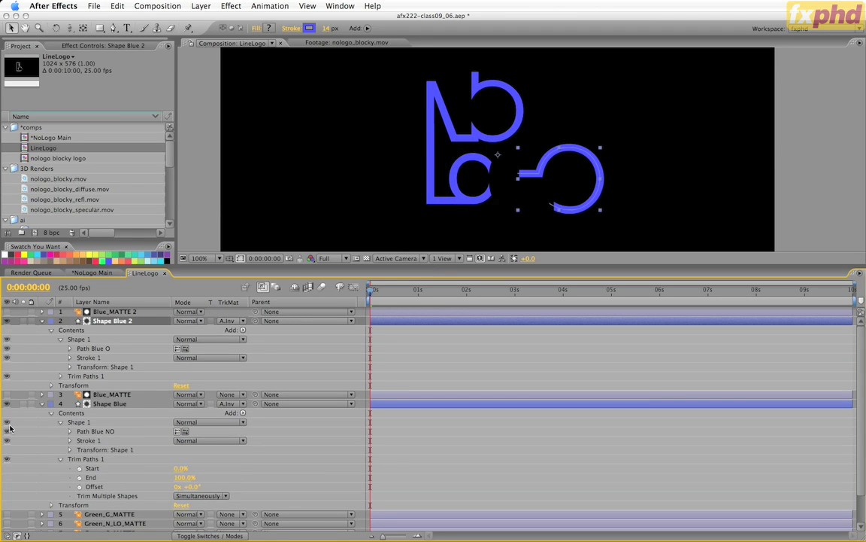
click(6, 404)
click(6, 403)
click(6, 404)
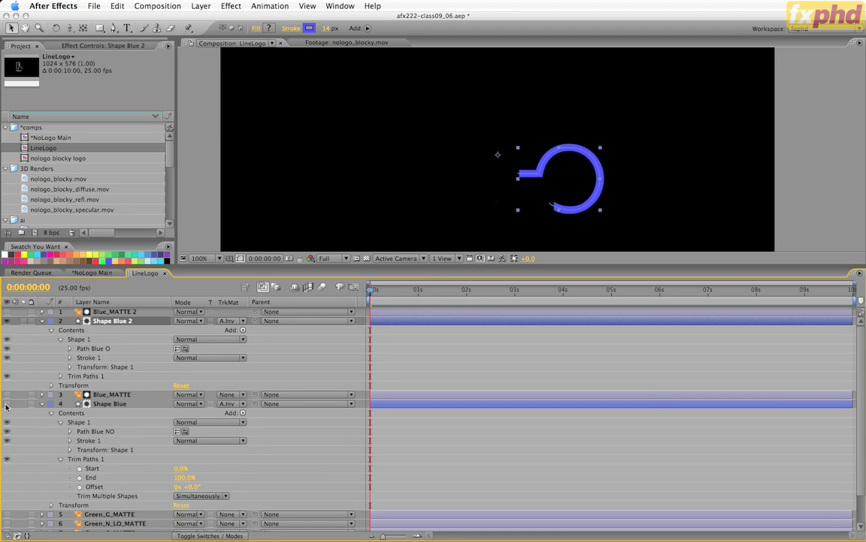
click(6, 404)
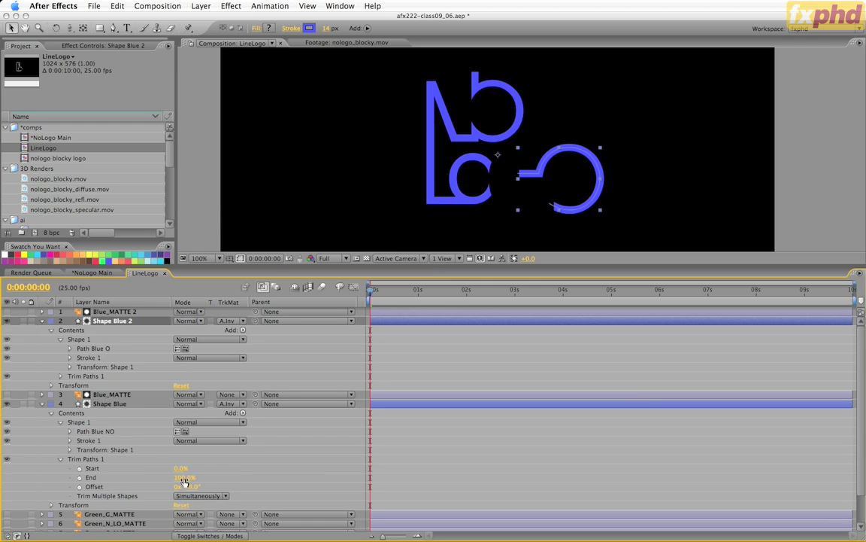
Scrub the Trim Paths End values of Shape Blue and Shape Blue 2 to preview each stroke separately, returning both to 100%
mouse_move(182, 478)
mouse_down()
mouse_move(145, 493)
mouse_move(184, 486)
mouse_up()
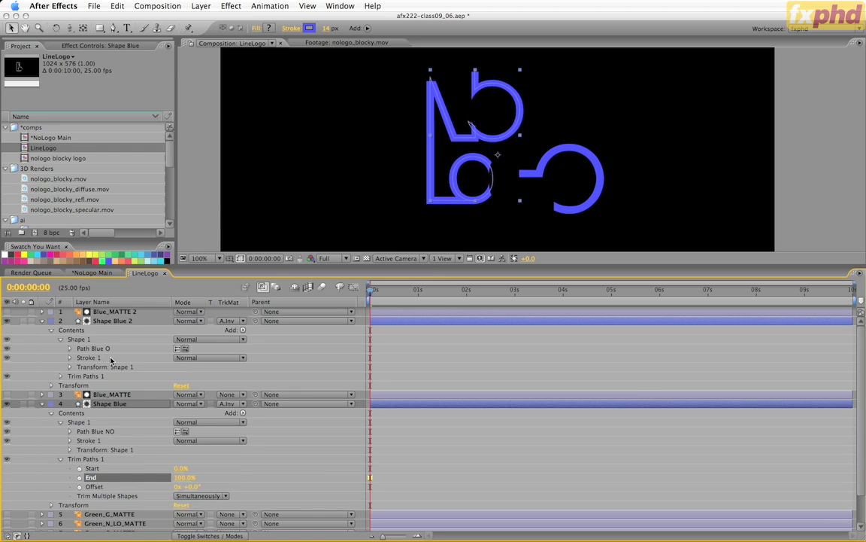
click(60, 376)
mouse_move(187, 394)
mouse_down()
mouse_move(155, 359)
mouse_move(132, 361)
mouse_move(209, 405)
mouse_up()
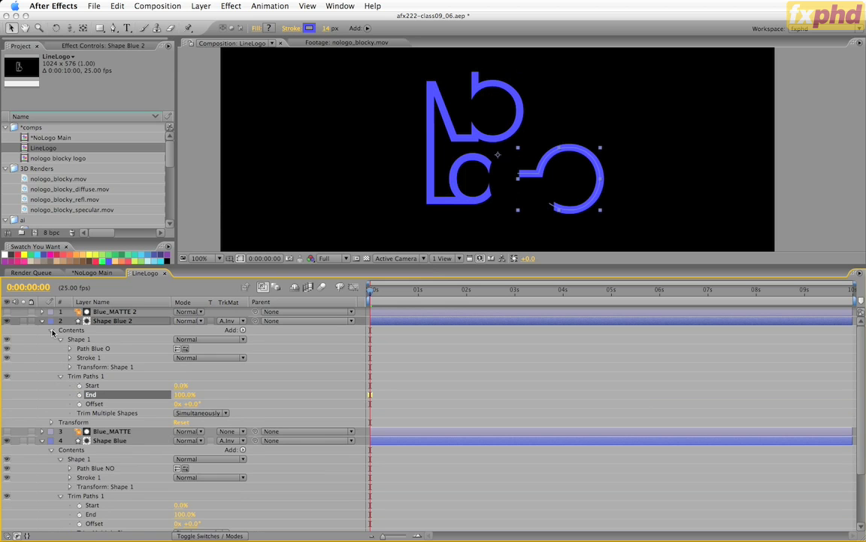
click(61, 339)
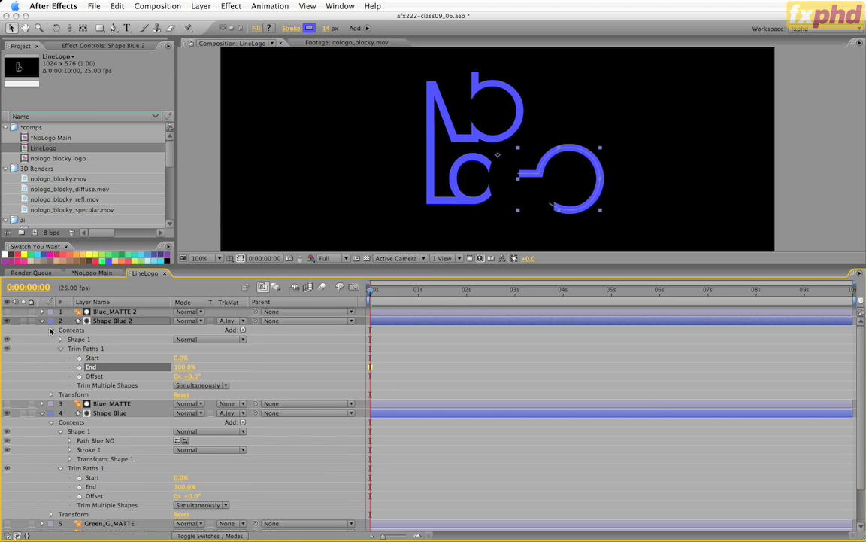
Collapse the blue shape layers, duplicate Shape Layer 2, and place the copy directly below Green_G_MATTE
click(60, 431)
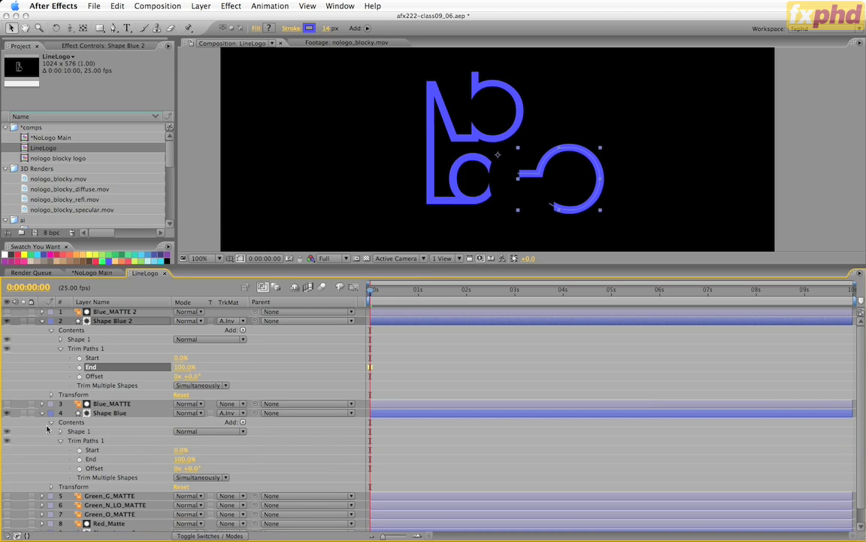
click(43, 413)
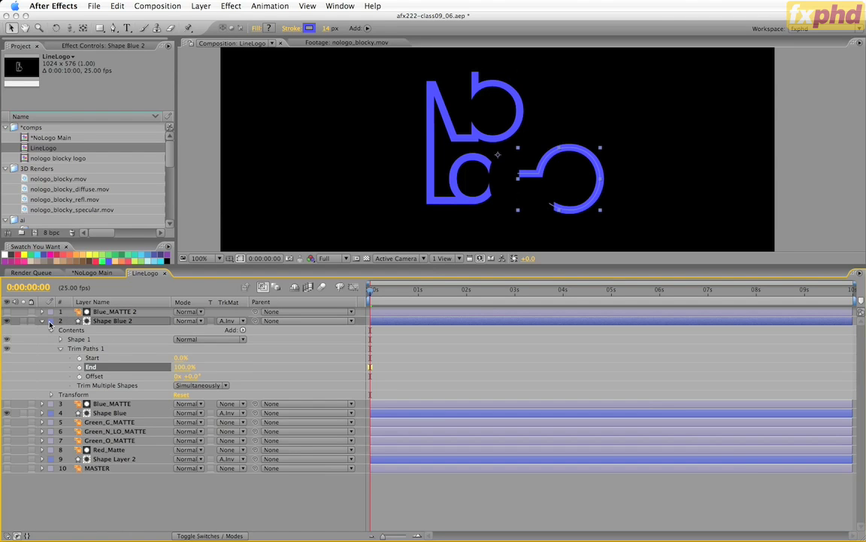
click(42, 320)
click(109, 385)
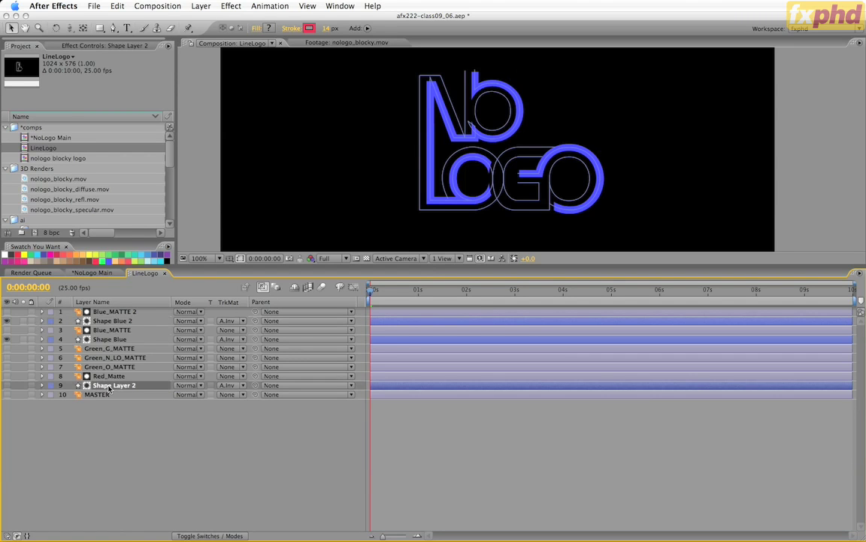
key(ctrl+d)
drag(109, 385, 103, 376)
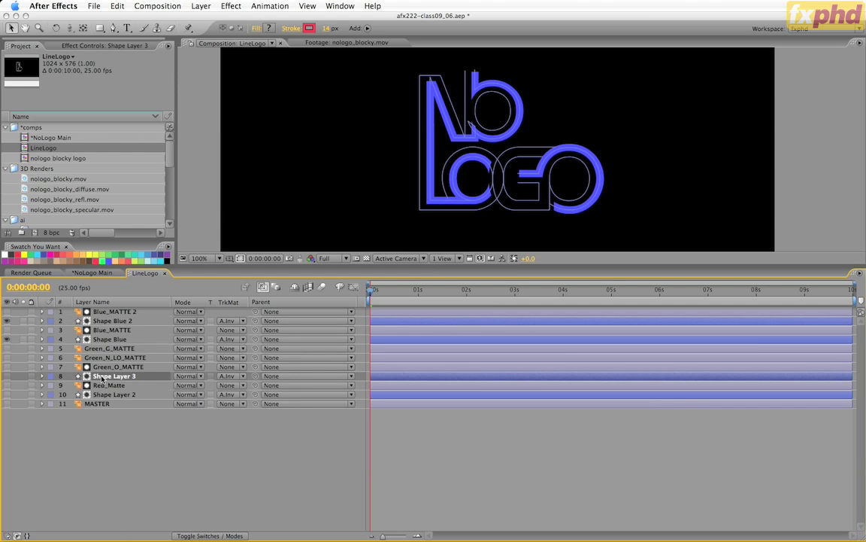
drag(103, 378, 101, 356)
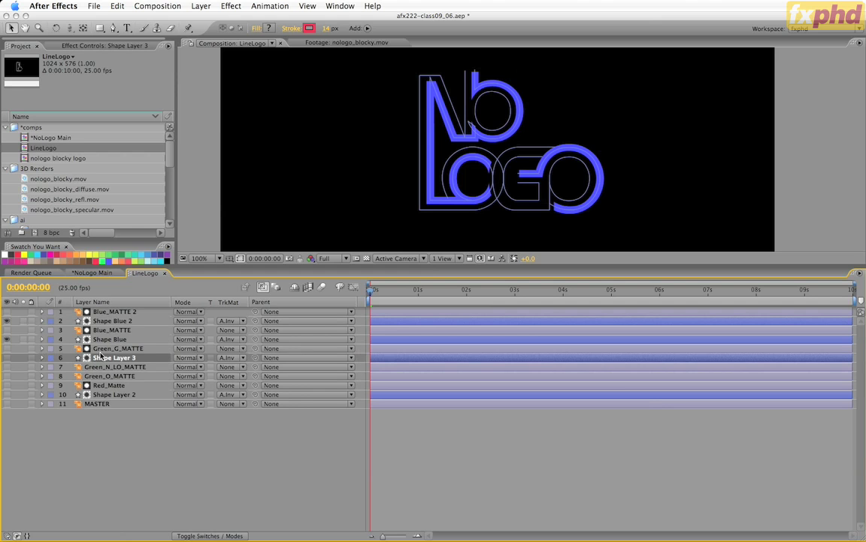
Make the shape layer copy below Green_G_MATTE visible and rename it Shape Green G
click(227, 358)
click(177, 362)
click(6, 358)
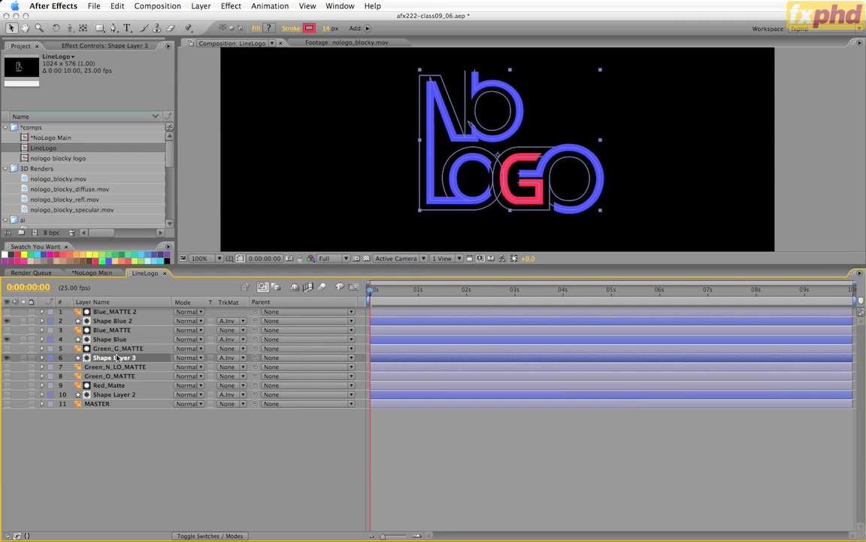
key(Return)
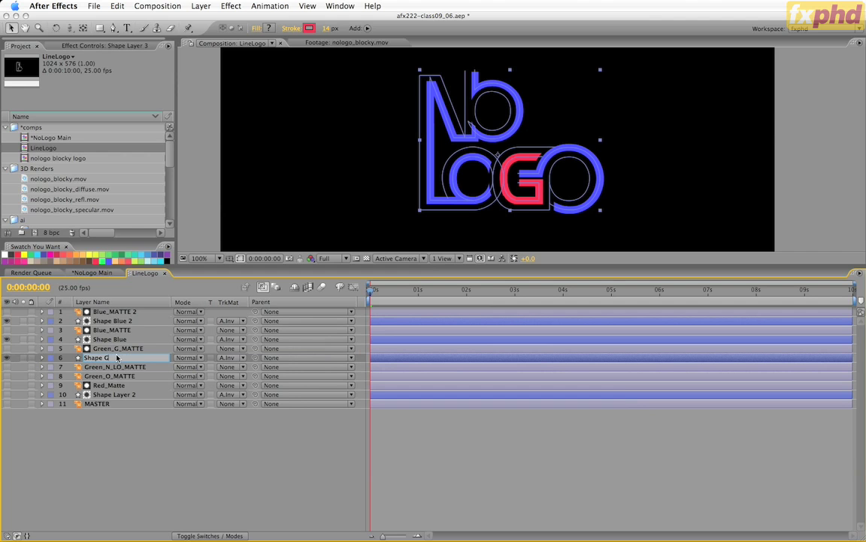
key(Return)
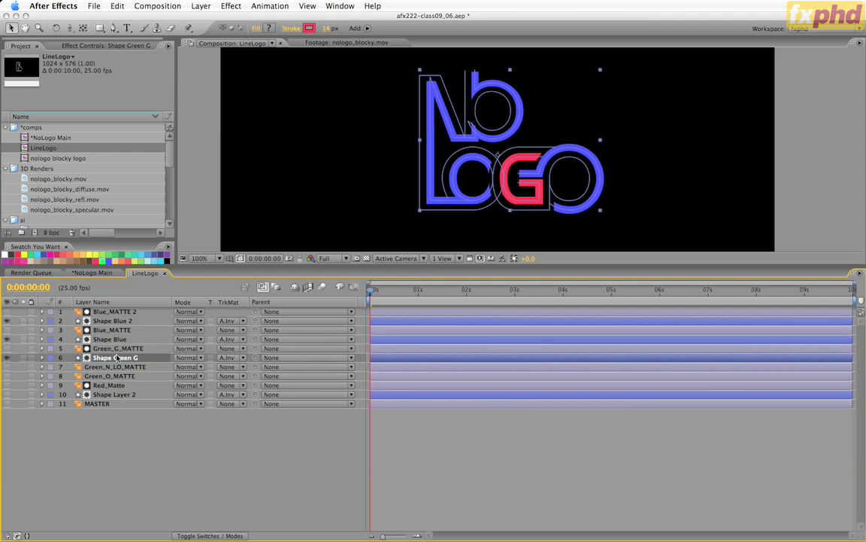
Delete every path except Path Green G from the Shape 1 group of Shape Green G
click(42, 358)
click(52, 367)
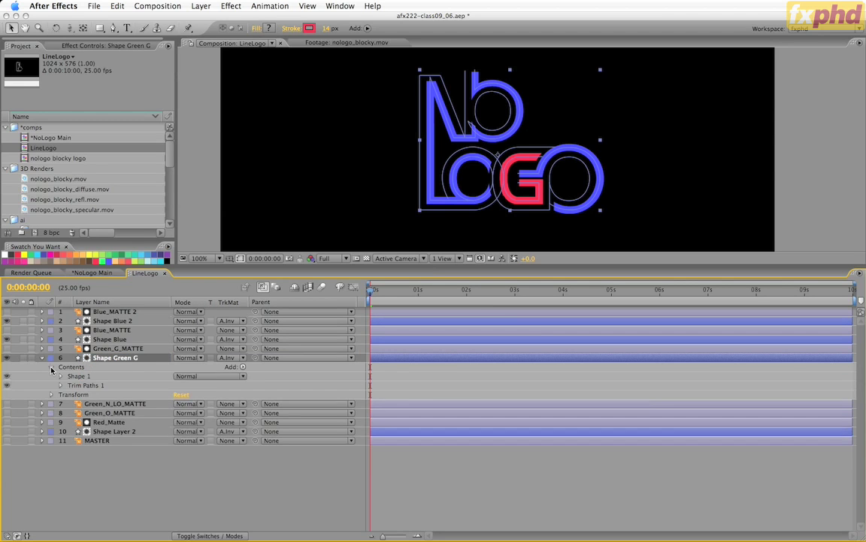
click(60, 376)
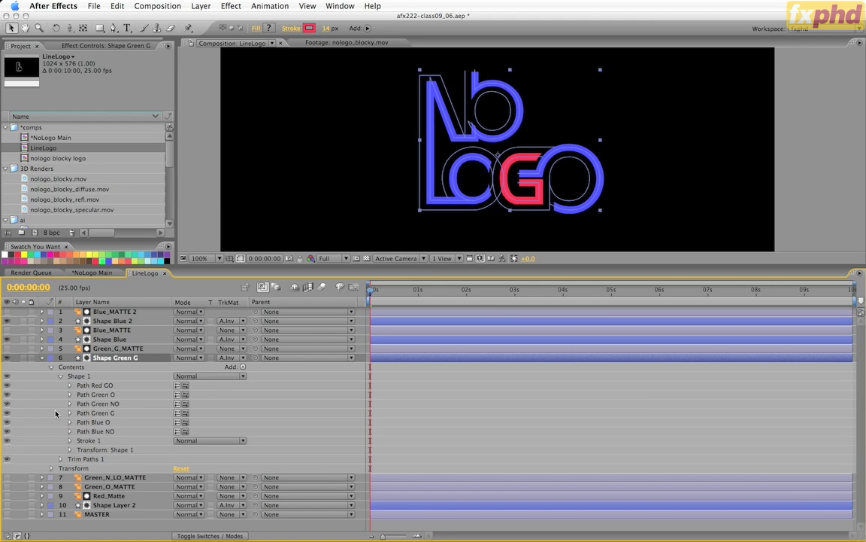
click(88, 403)
shift+click(94, 387)
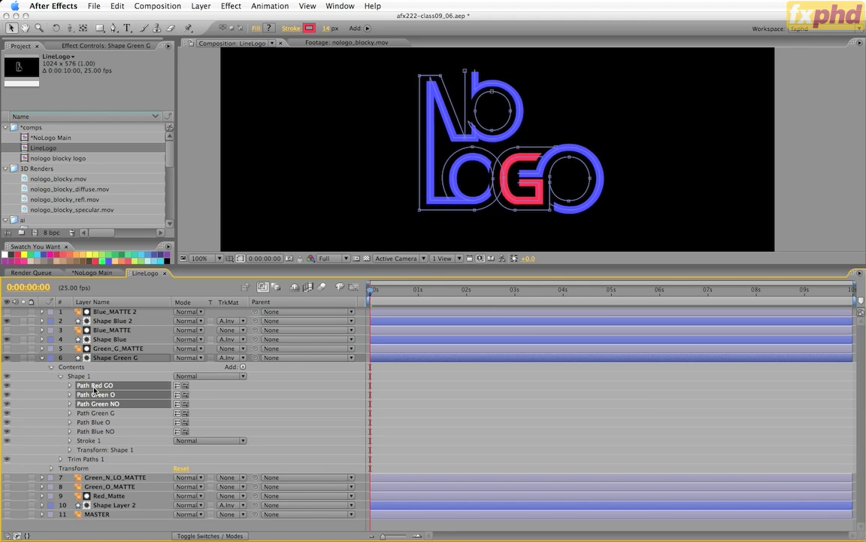
key(Delete)
click(94, 394)
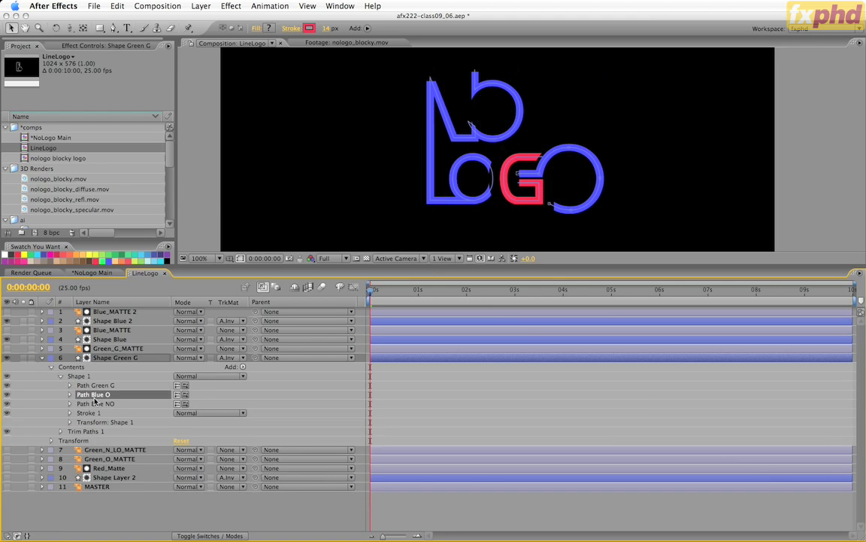
shift+click(95, 404)
key(Delete)
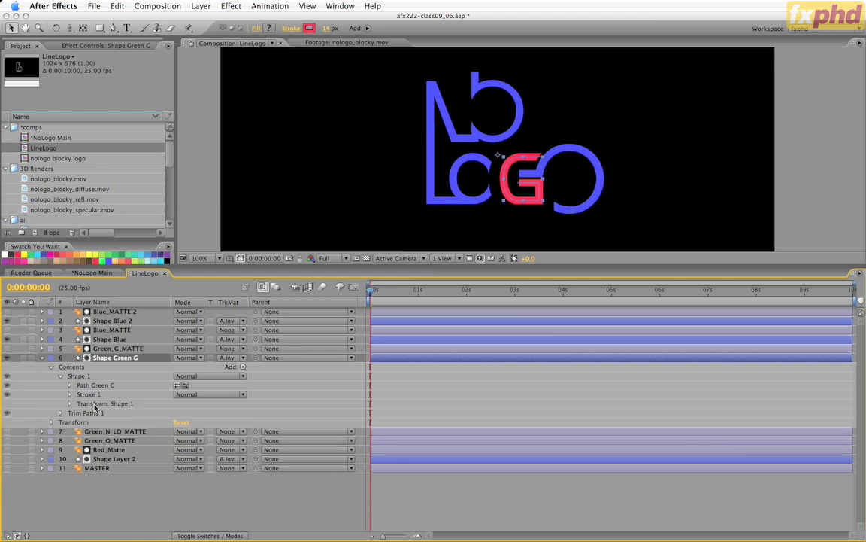
Change the Stroke 1 color of Shape Green G to the logo's bright green by sampling the color swatches, and collapse the layer
click(69, 394)
click(193, 413)
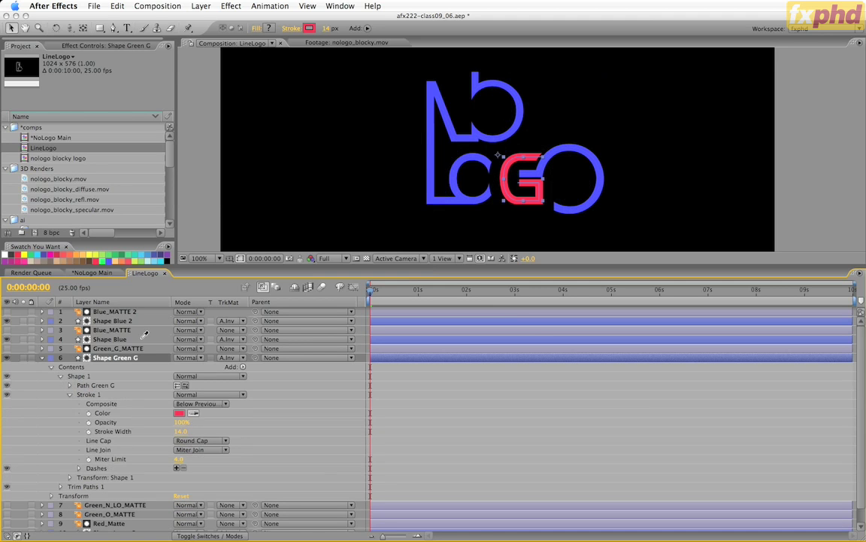
click(88, 254)
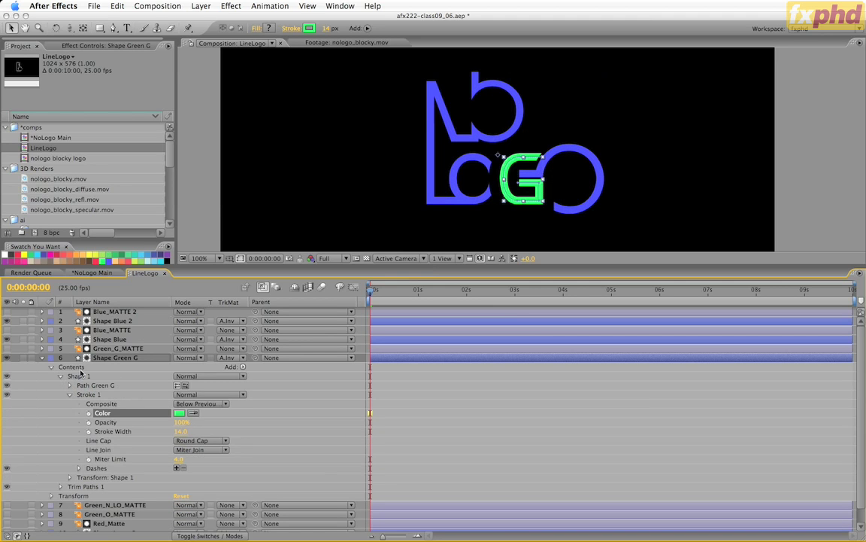
click(69, 394)
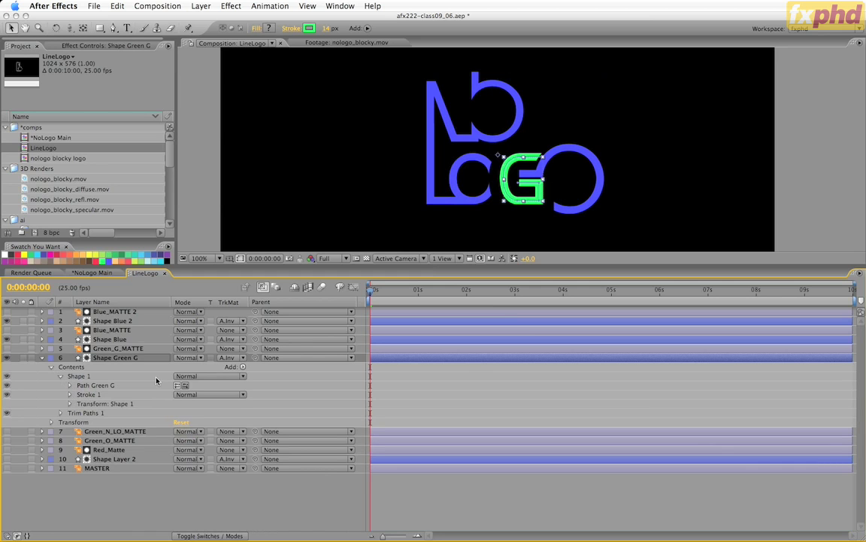
click(113, 357)
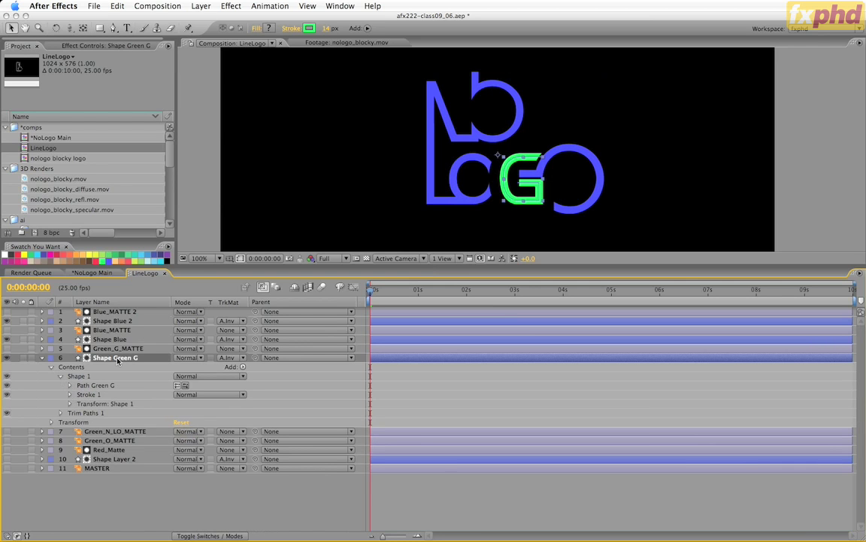
click(41, 360)
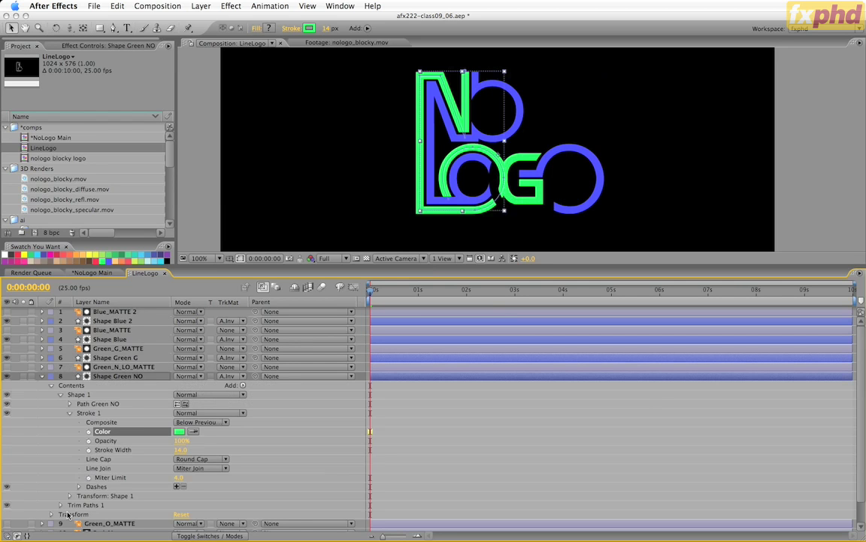
Look at the colored lines in the *NoLogo Main composition, return to LineLogo, and show the Anchor Point of Shape Green NO
click(132, 376)
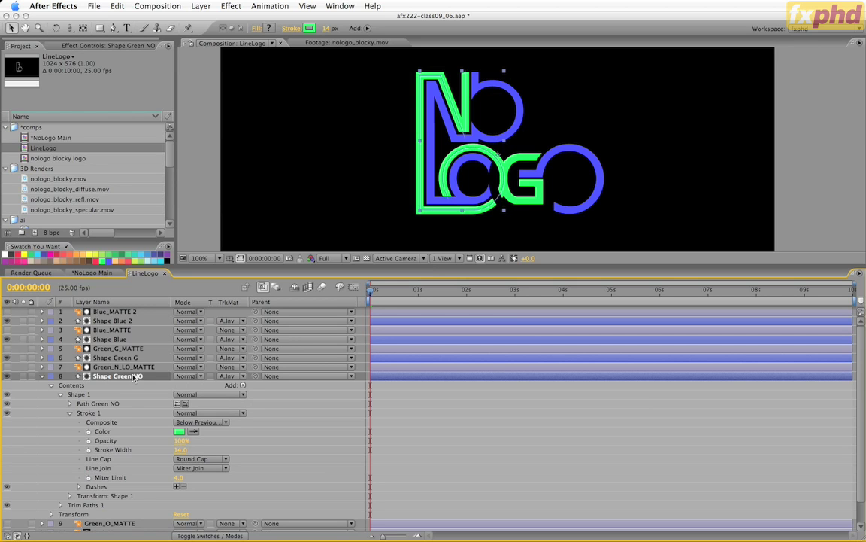
click(79, 274)
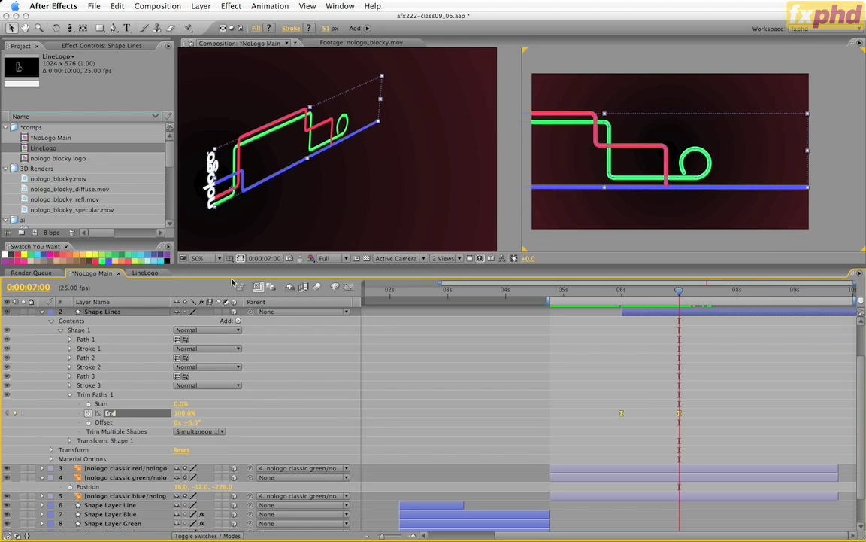
click(145, 273)
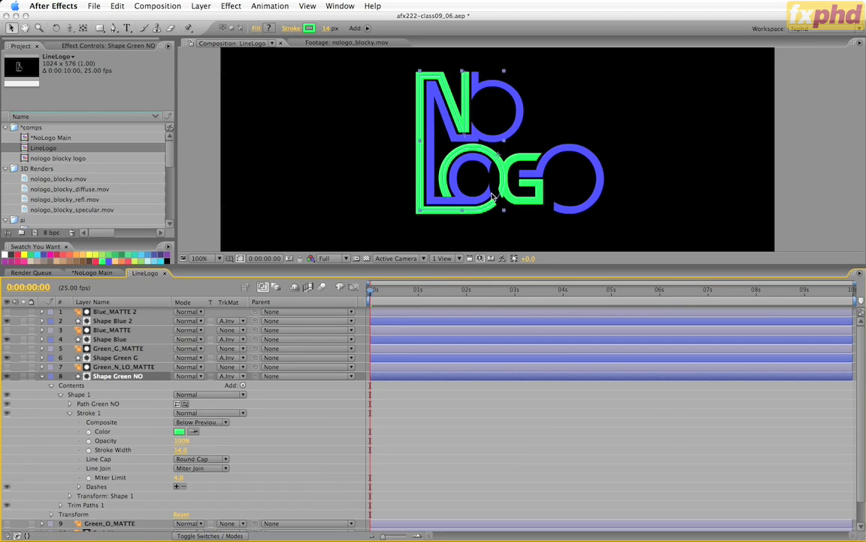
key(a)
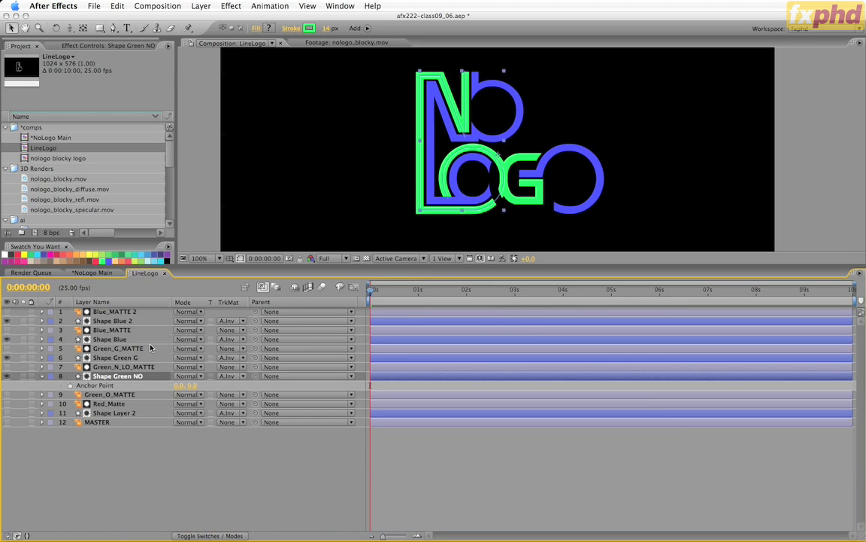
click(427, 192)
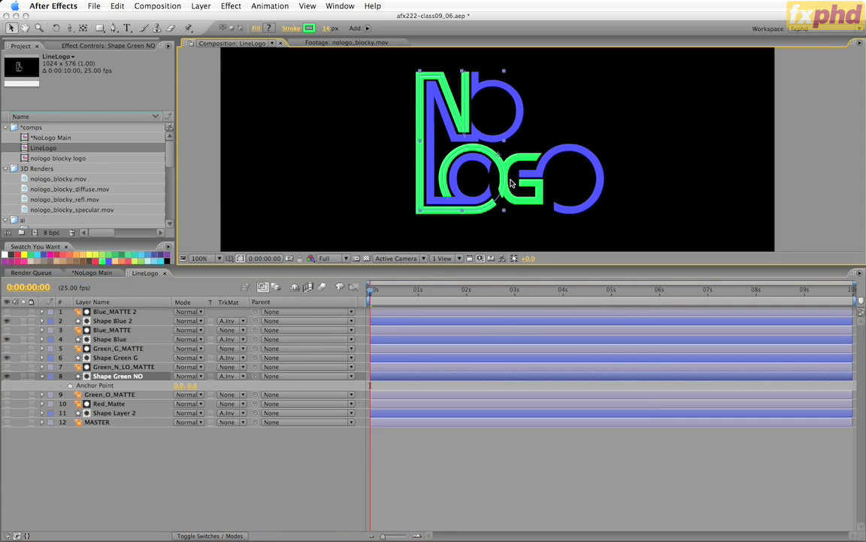
In Shape Green NO, delete the Path Green NO vertices beyond the foot of the tall vertical line, removing the lower green O
click(43, 376)
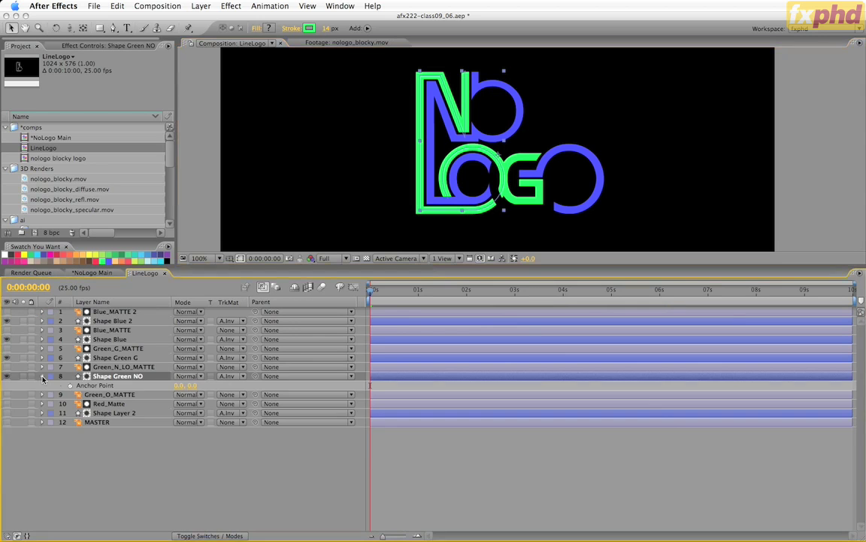
click(43, 376)
click(51, 394)
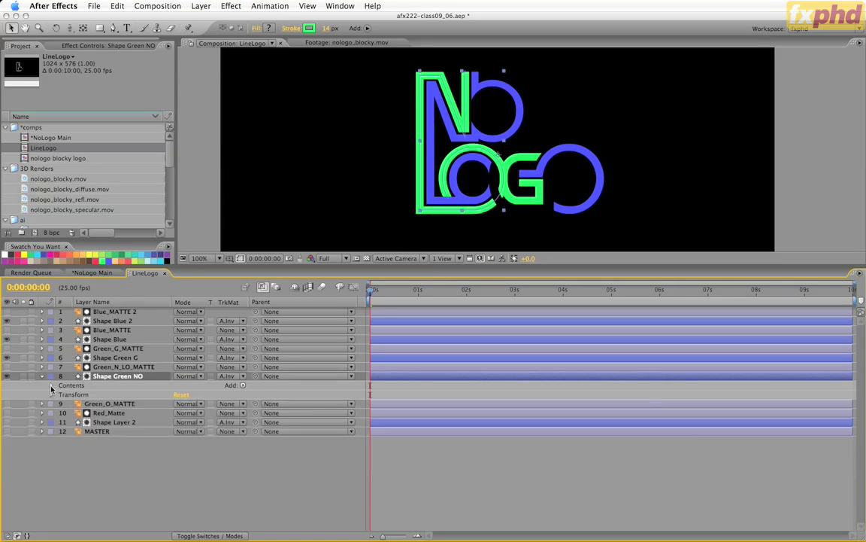
click(51, 385)
click(61, 394)
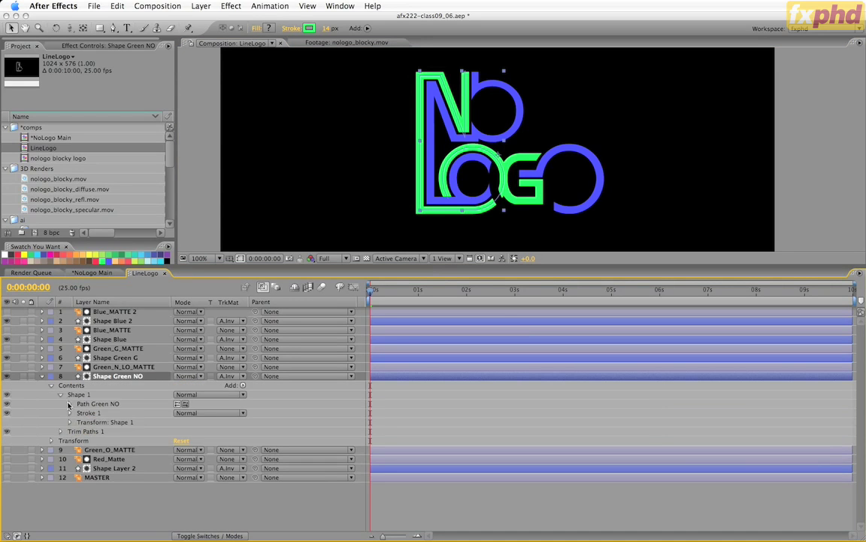
click(70, 404)
click(101, 414)
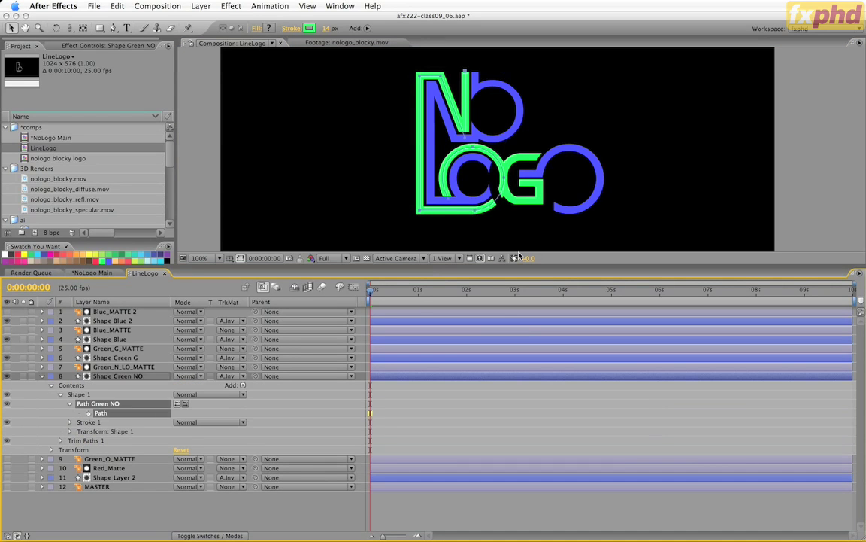
click(422, 194)
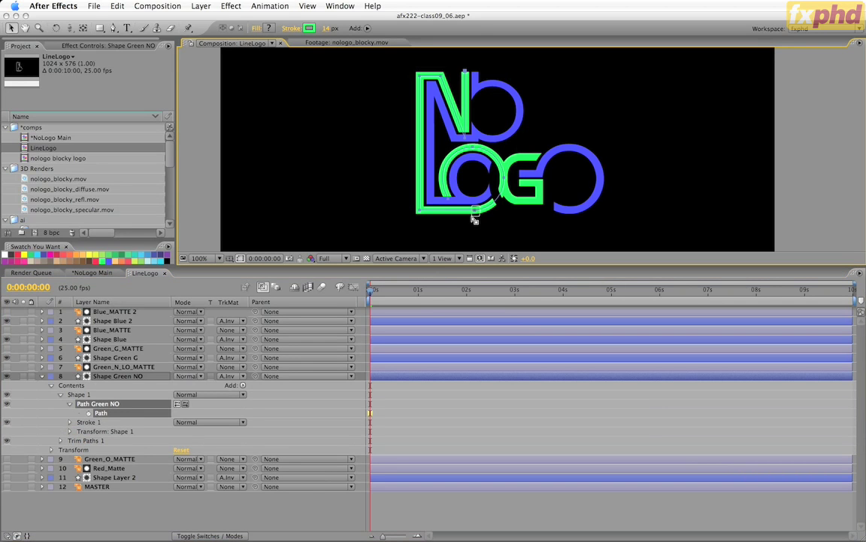
click(473, 219)
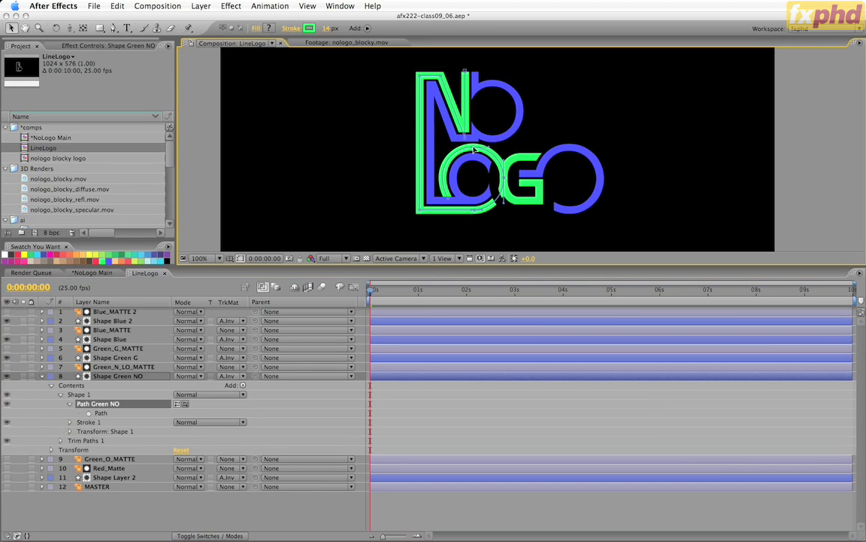
drag(403, 179, 451, 199)
key(Delete)
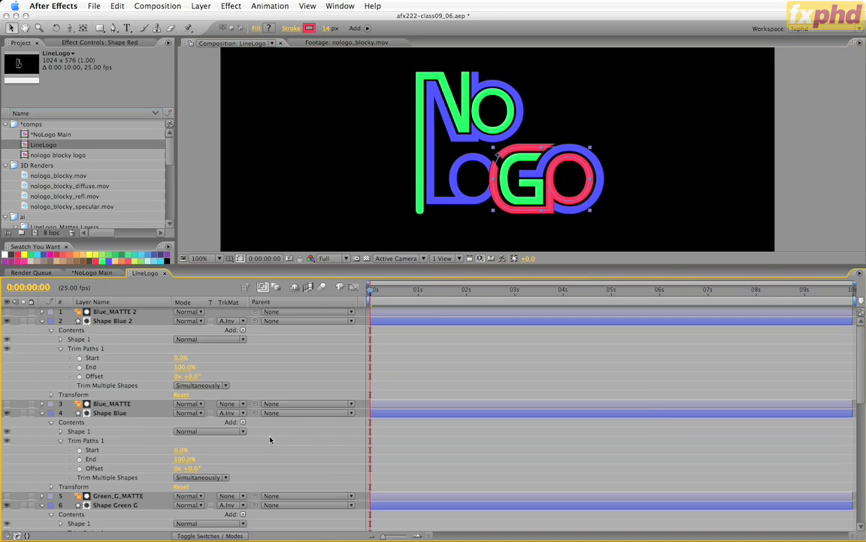
Review the LineLogo layer stack and save the project as a new incremental version
scroll(270, 440, down, 5)
scroll(267, 440, up, 5)
key(super+alt+shift+s)
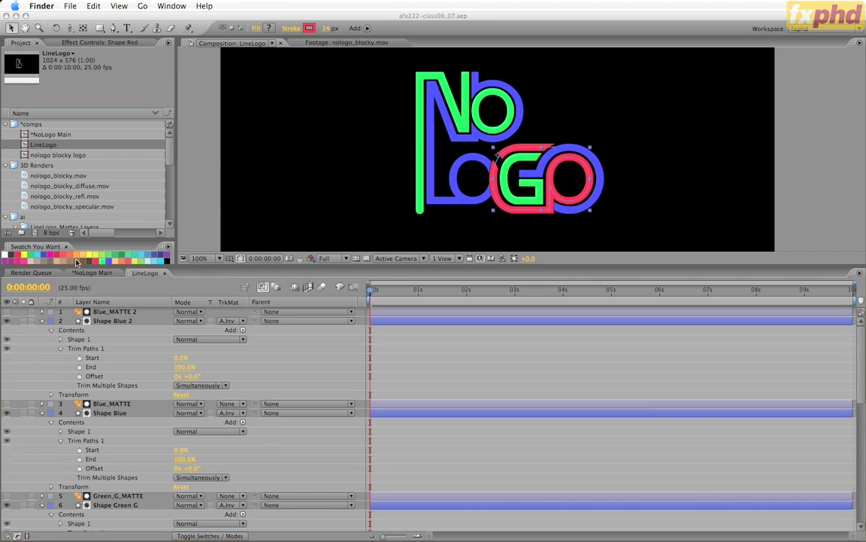
Add the LineLogo composition to *NoLogo Main directly above Shape Lines and make it a 3D layer
click(94, 273)
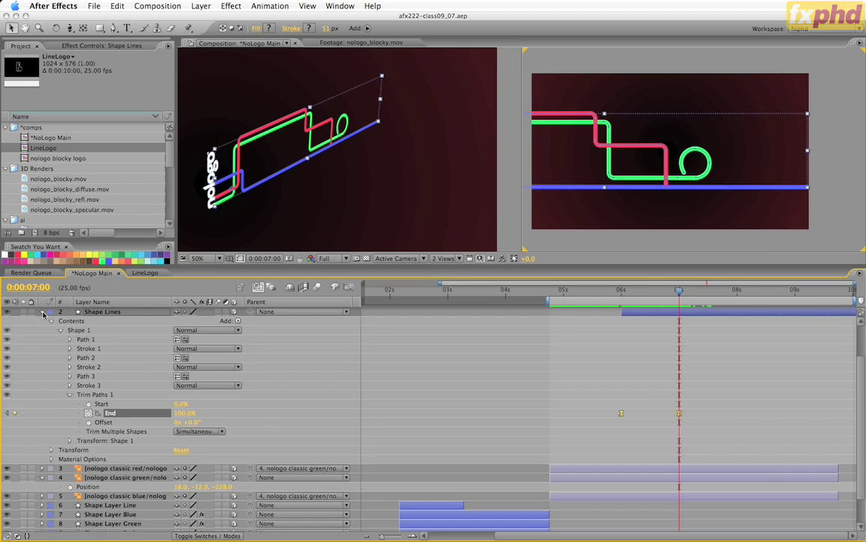
click(42, 311)
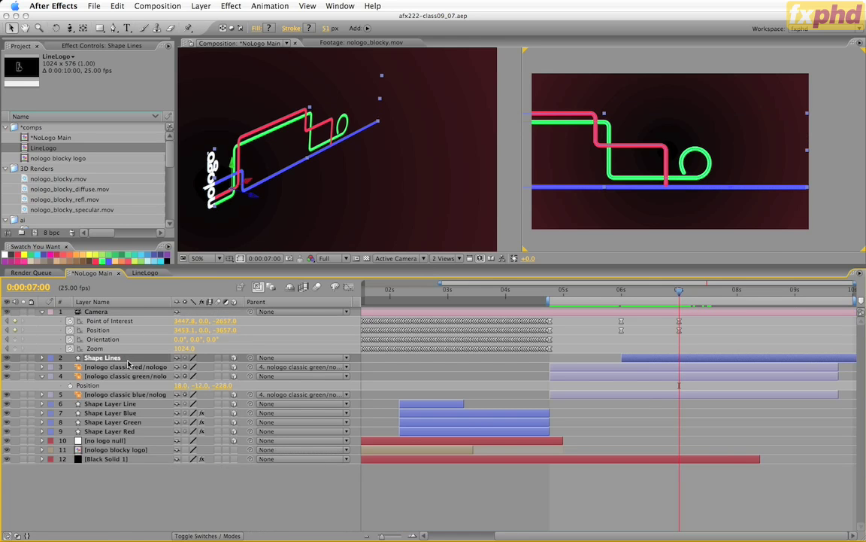
drag(48, 148, 76, 354)
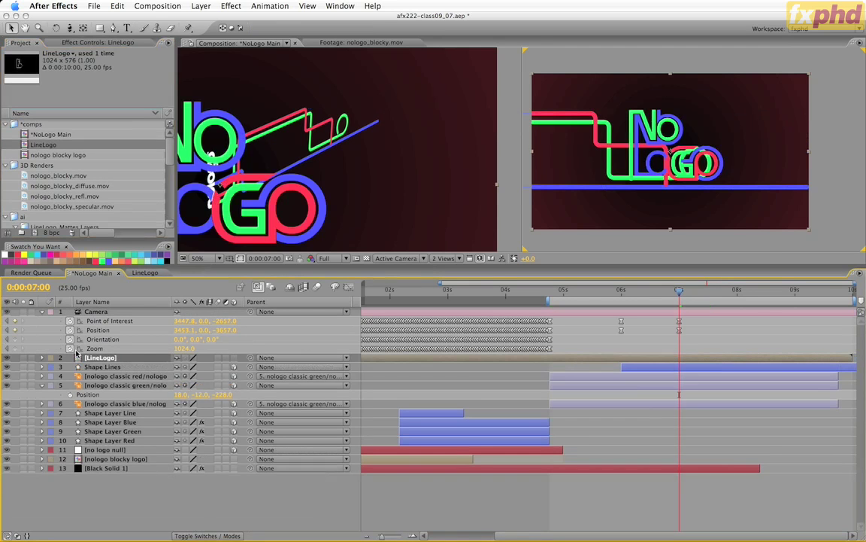
click(234, 361)
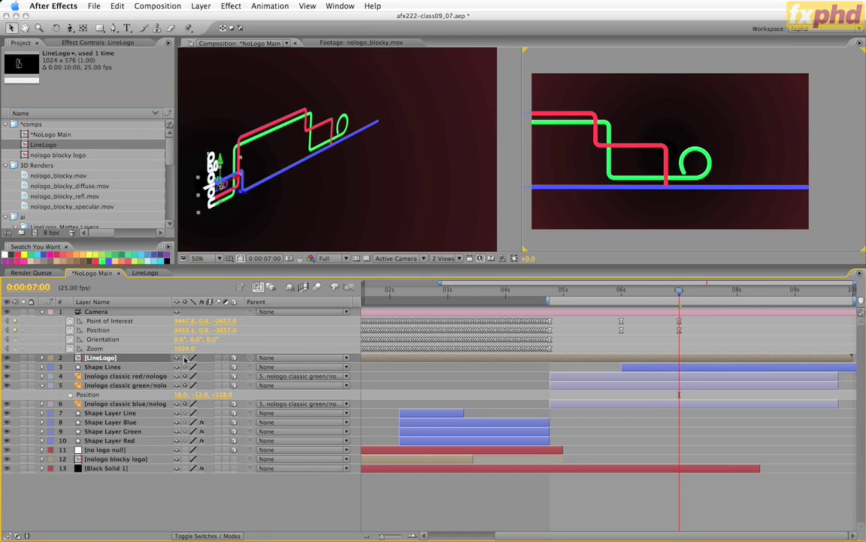
Collapse transformations on the LineLogo layer, make every layer inside the LineLogo composition 3D, and return to *NoLogo Main
click(185, 358)
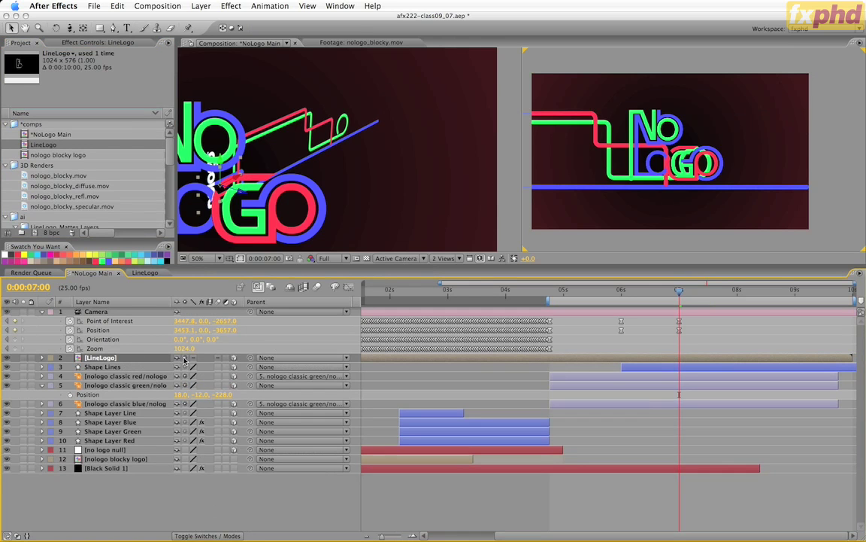
click(145, 273)
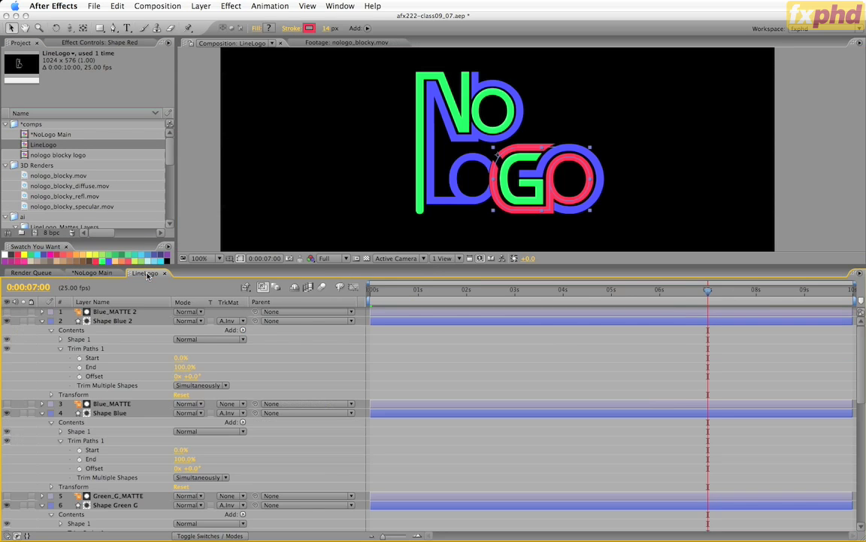
key(grave)
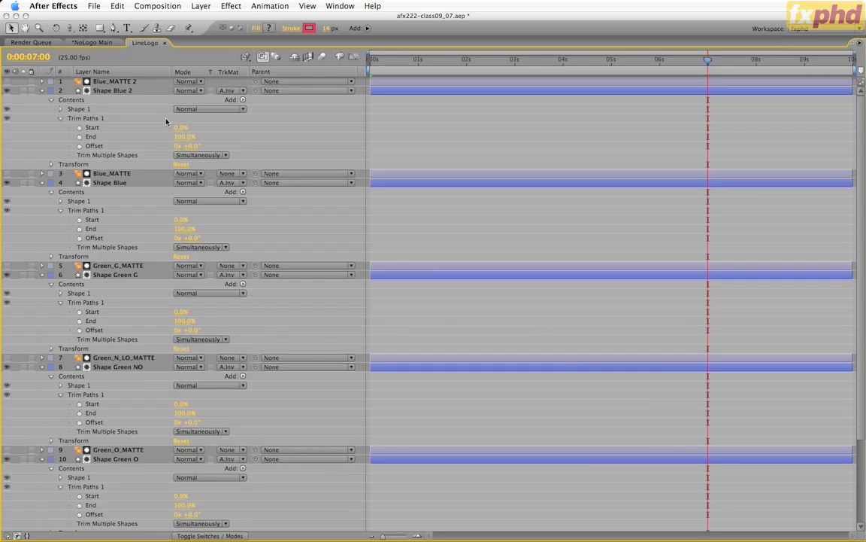
key(F4)
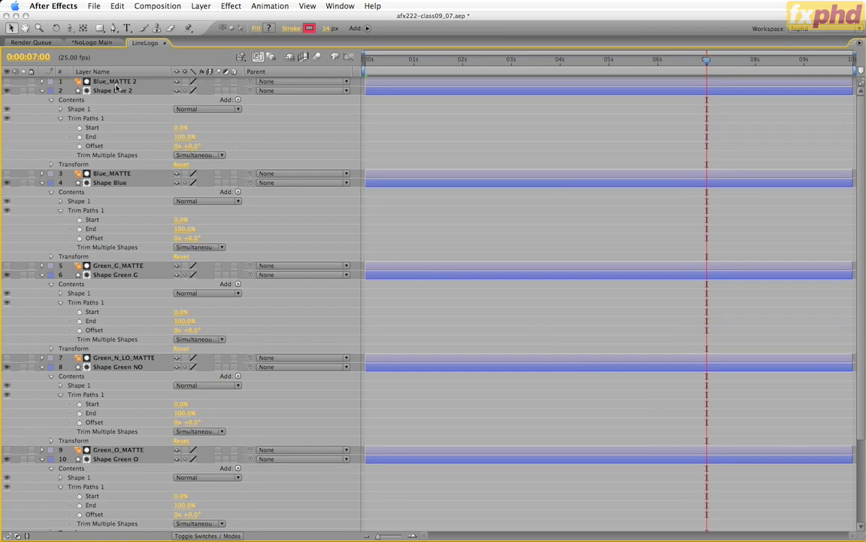
key(super+a)
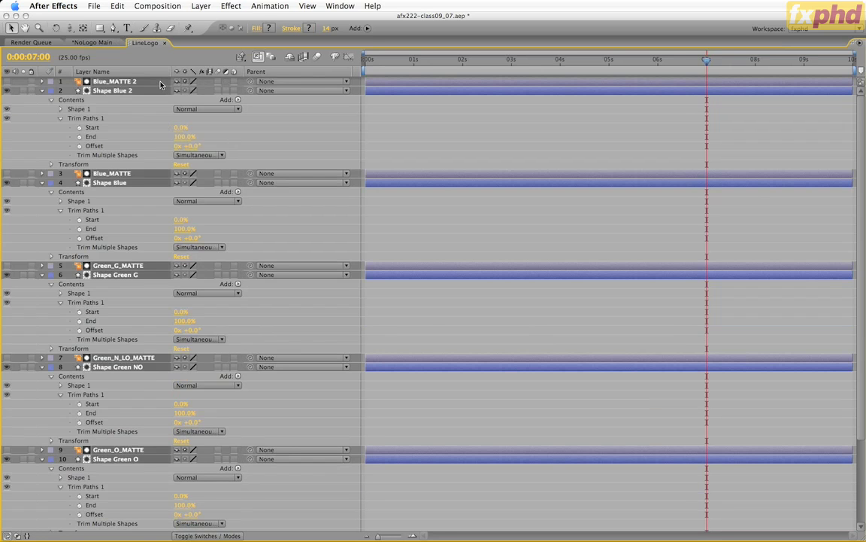
click(235, 82)
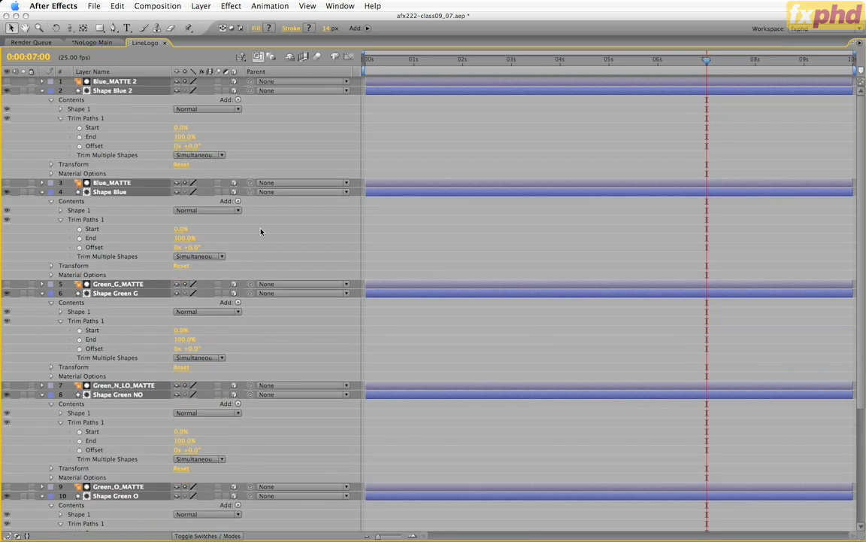
key(grave)
click(92, 272)
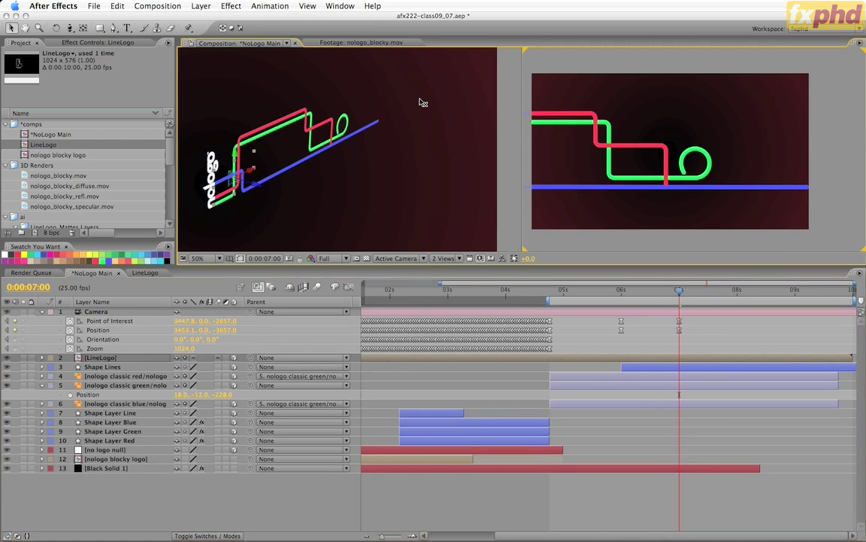
Move the LineLogo layer along the lines to the green loop at their end and set its Z position to -230
drag(423, 103, 404, 117)
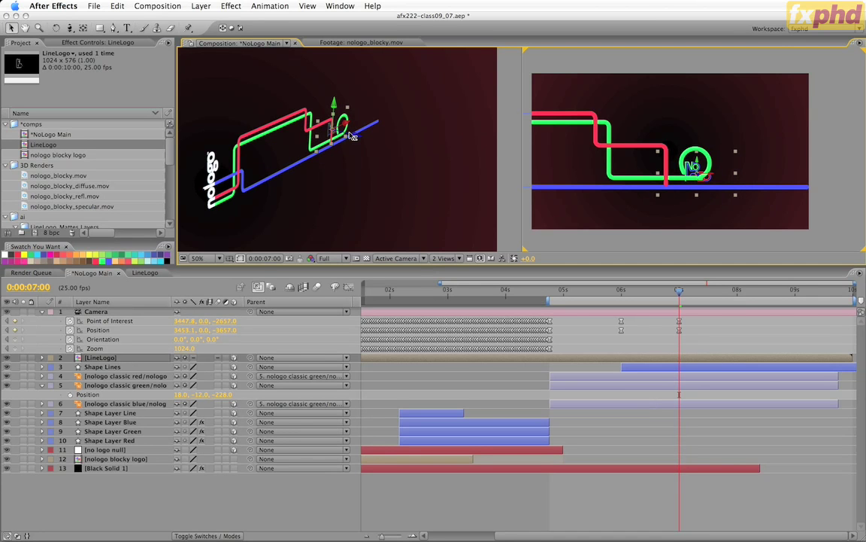
key(p)
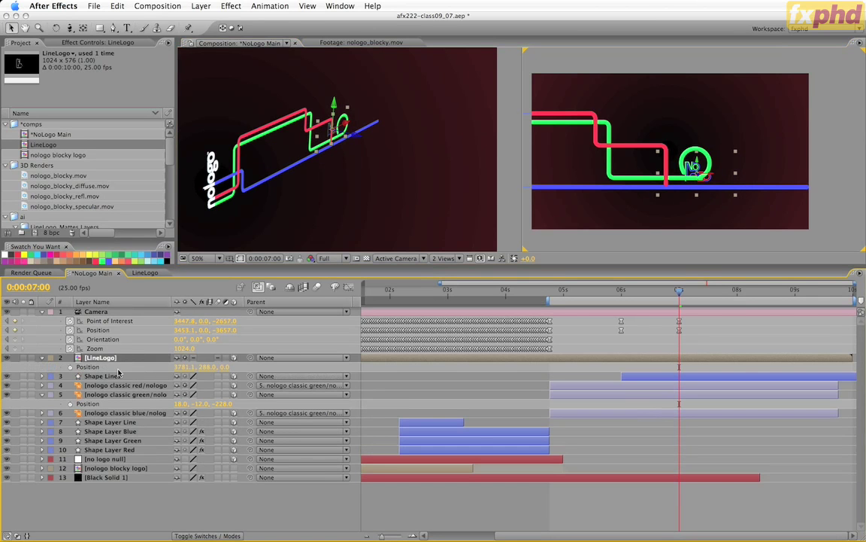
click(118, 376)
key(p)
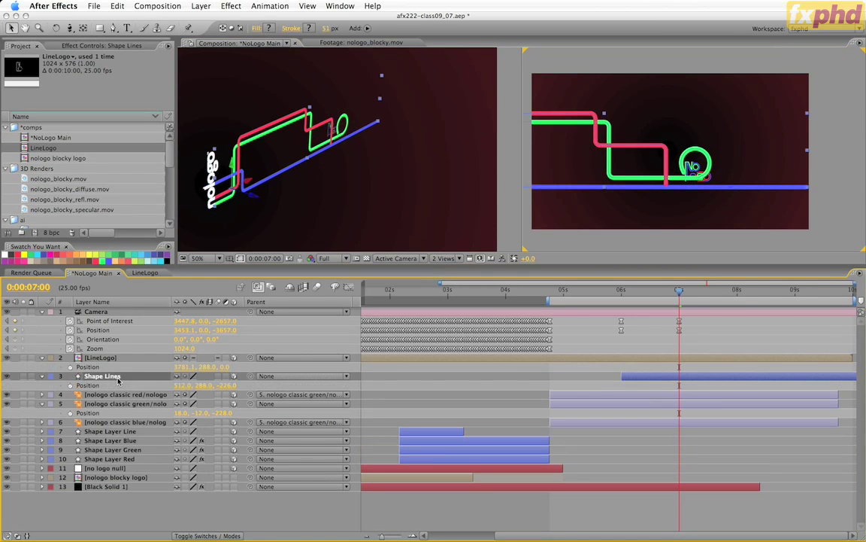
click(224, 366)
text(-226)
key(Return)
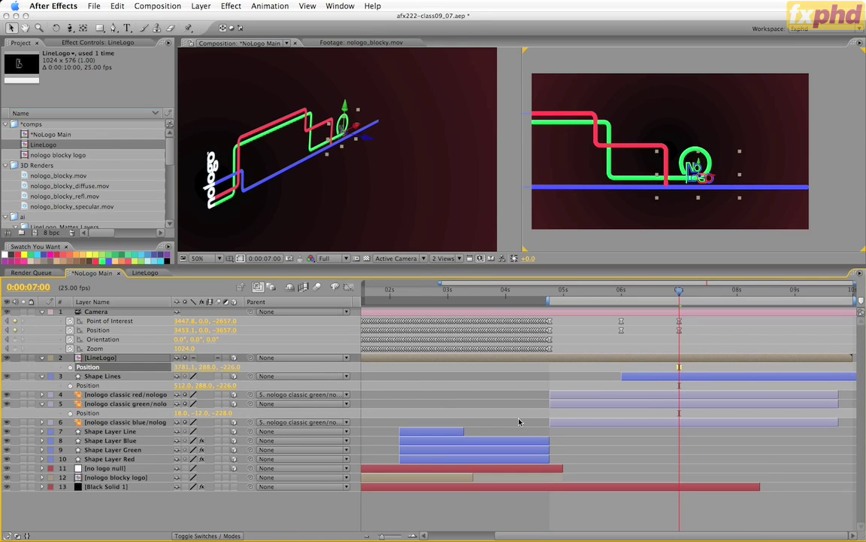
click(230, 367)
text(-)
key(Return)
Switch the composition to a single Active Camera view and enlarge the viewer to 100%
click(443, 258)
click(449, 268)
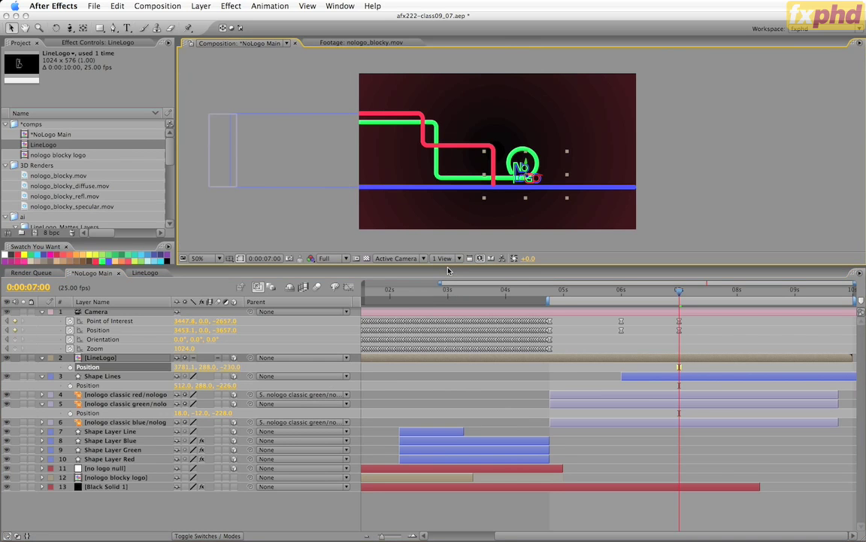
drag(462, 268, 461, 414)
key(slash)
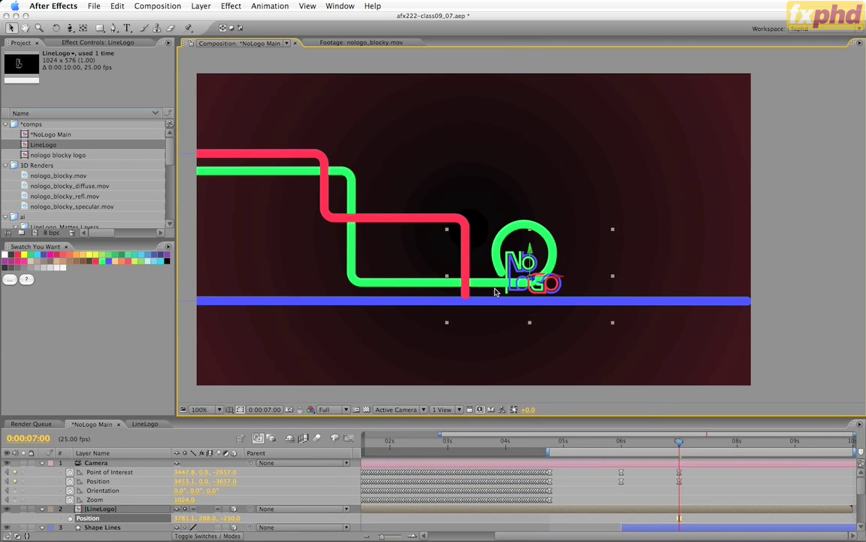
Scale the LineLogo layer to 350% and raise it until its lower edge sits just above the blue line
key(s)
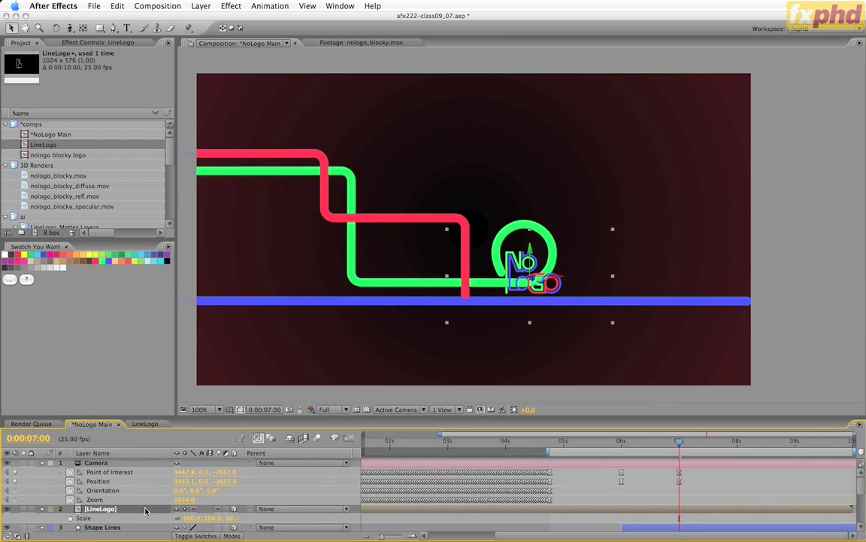
click(190, 518)
text(350)
key(Return)
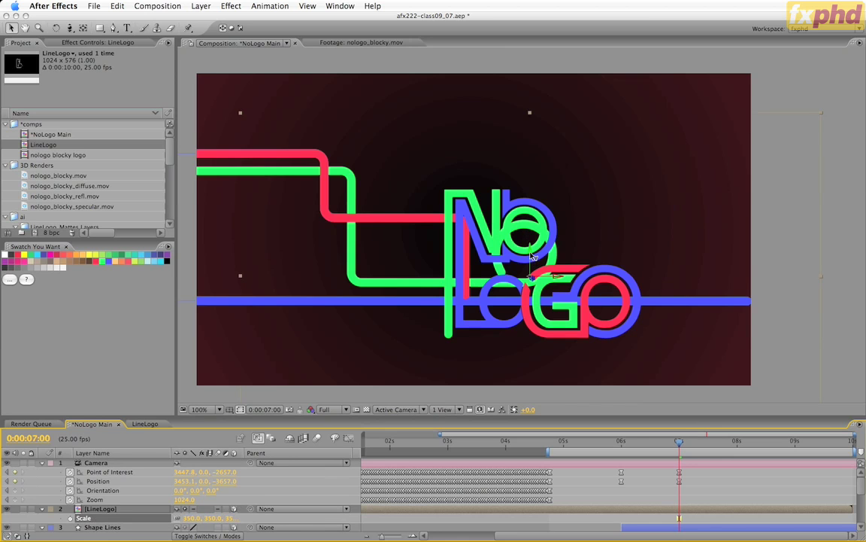
drag(533, 255, 517, 117)
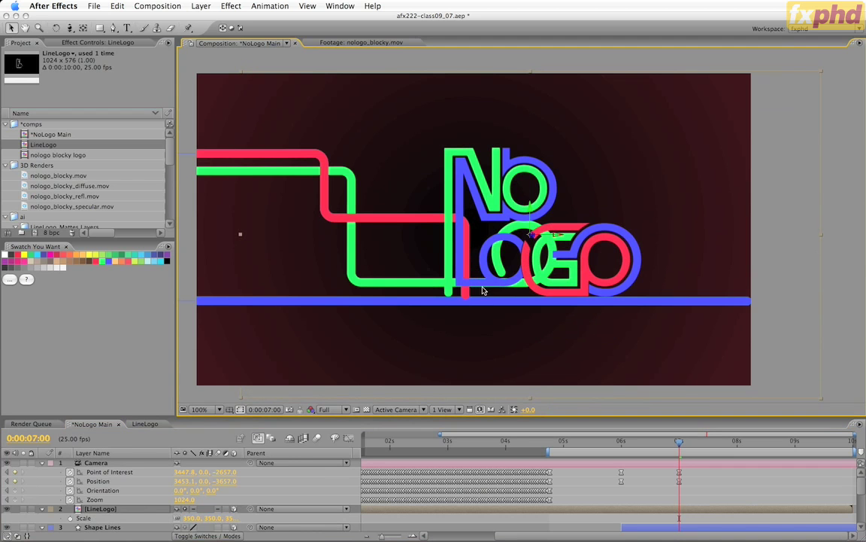
Set LineLogo's scale to 355% and shift the layer so its tall green stroke covers the red line's vertical end
click(189, 518)
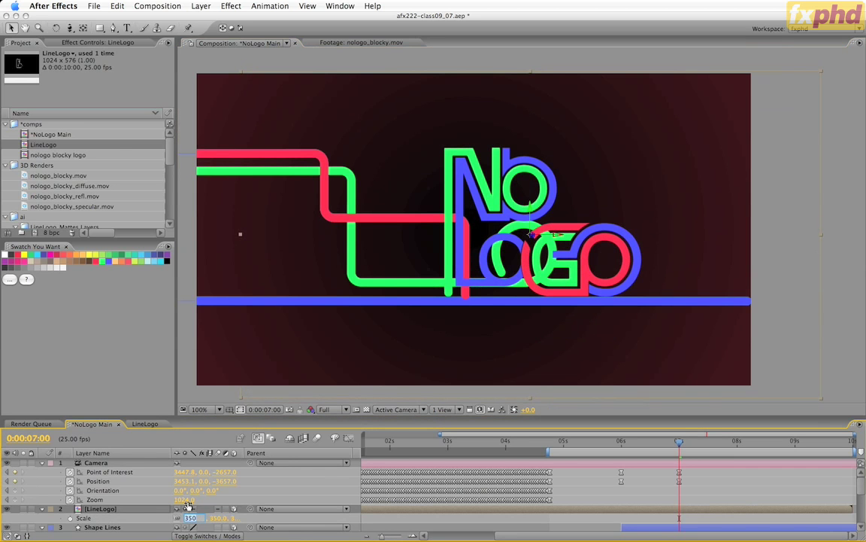
text(360)
key(Return)
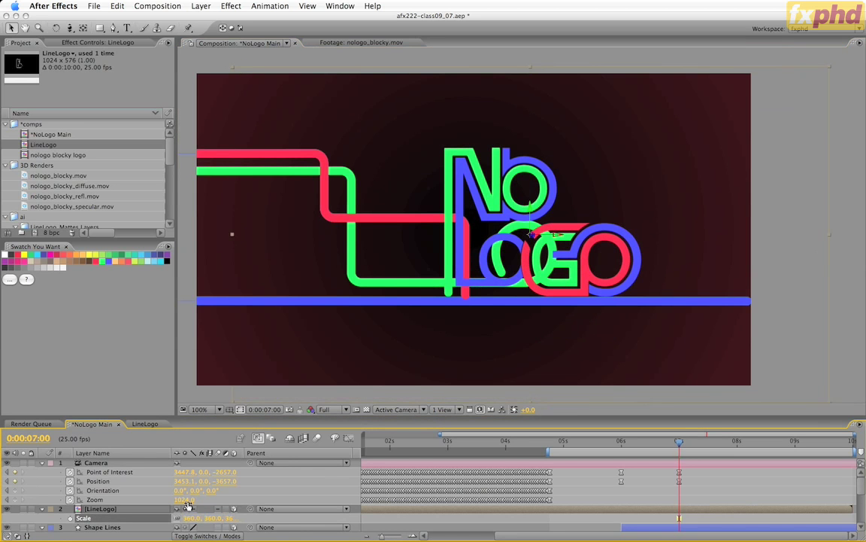
click(533, 211)
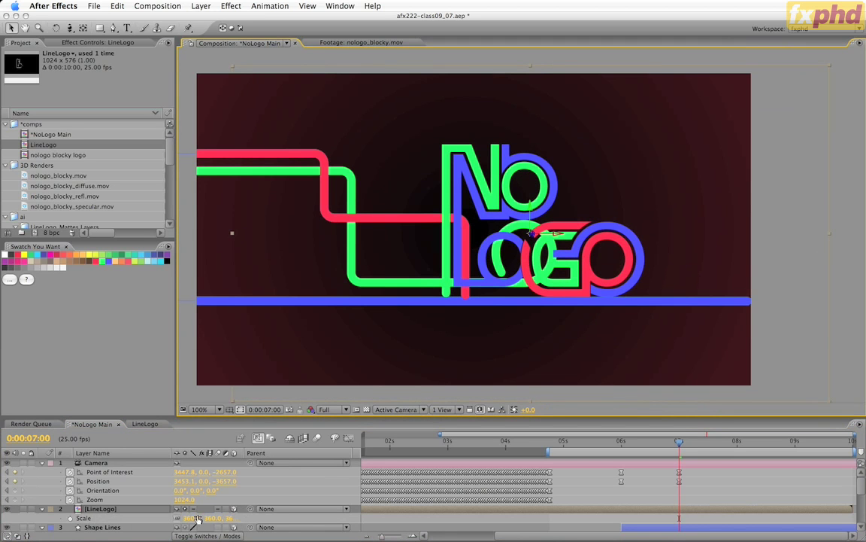
drag(194, 520, 342, 454)
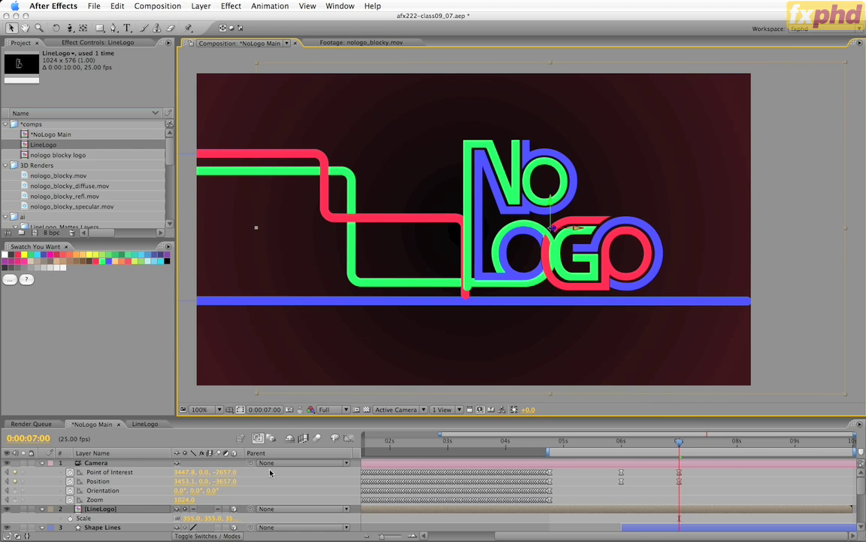
Expand Shape 1 in Shape Lines and identify the green line's path by toggling the visibility of Path 3
scroll(270, 472, down, 3)
click(110, 472)
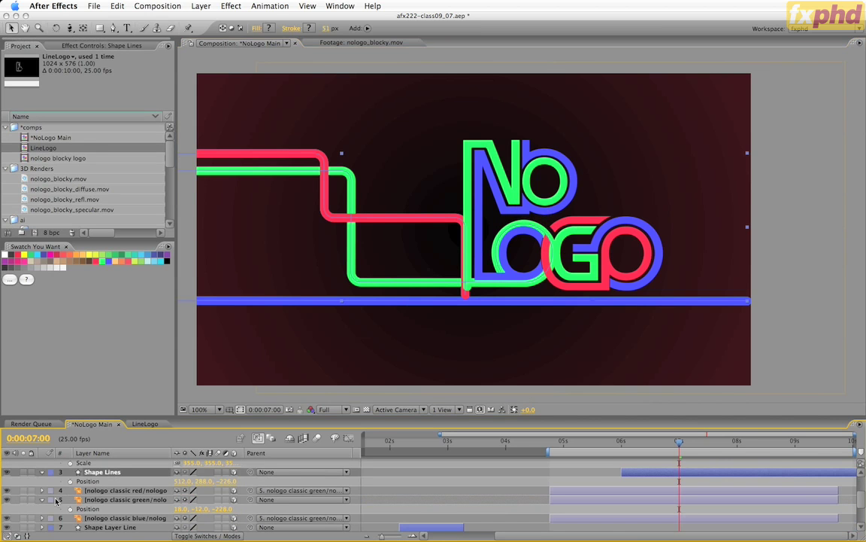
click(41, 472)
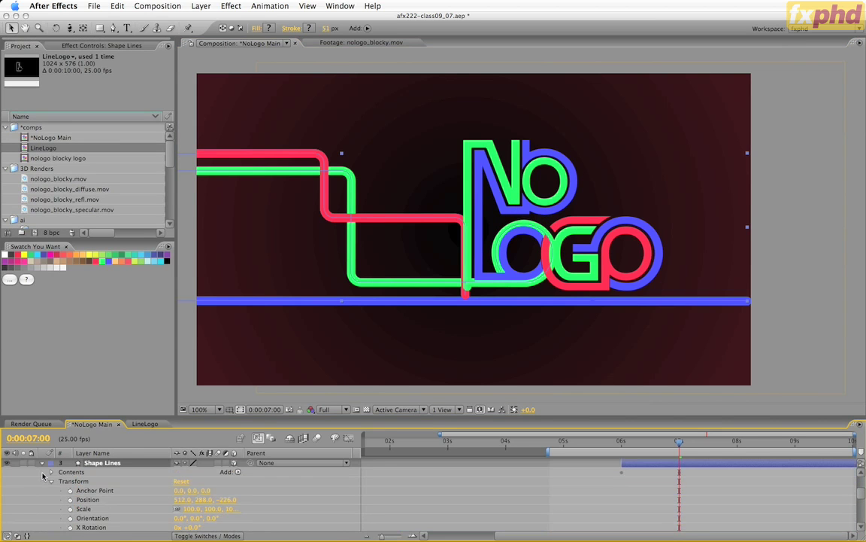
click(51, 481)
click(51, 472)
click(61, 481)
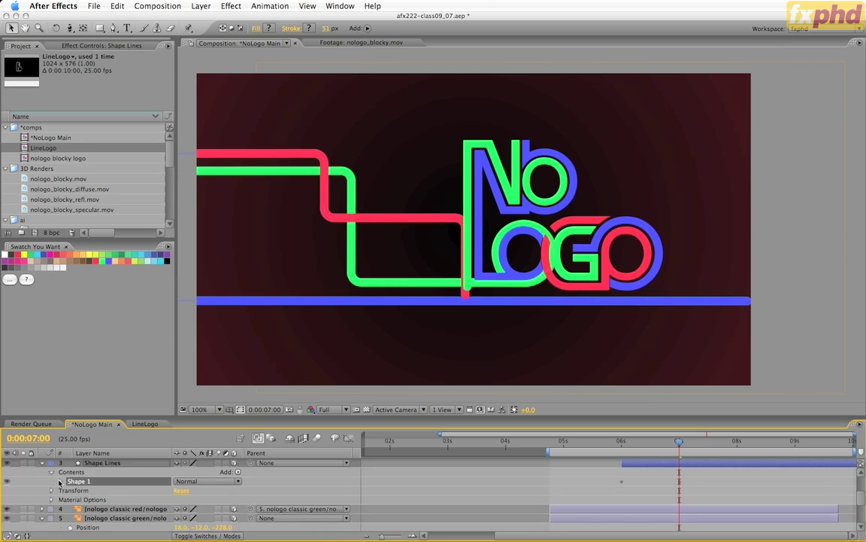
click(59, 481)
scroll(271, 496, down, 1)
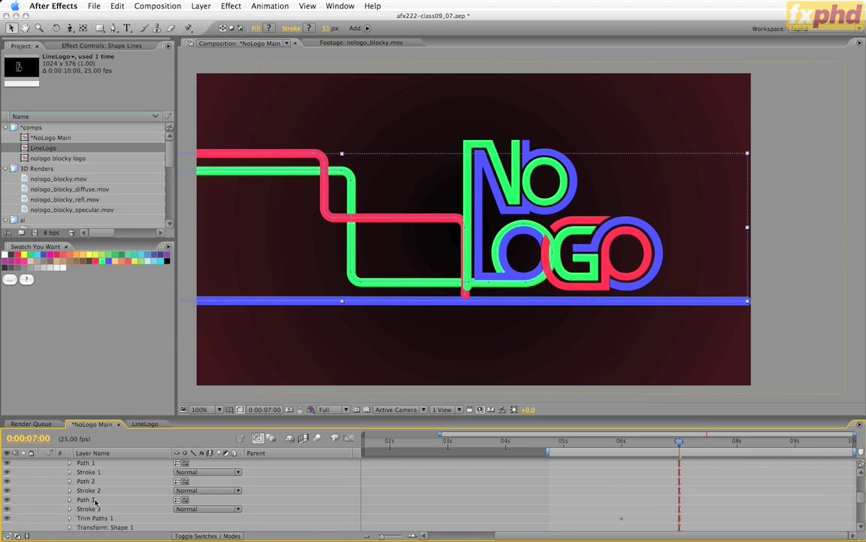
click(7, 503)
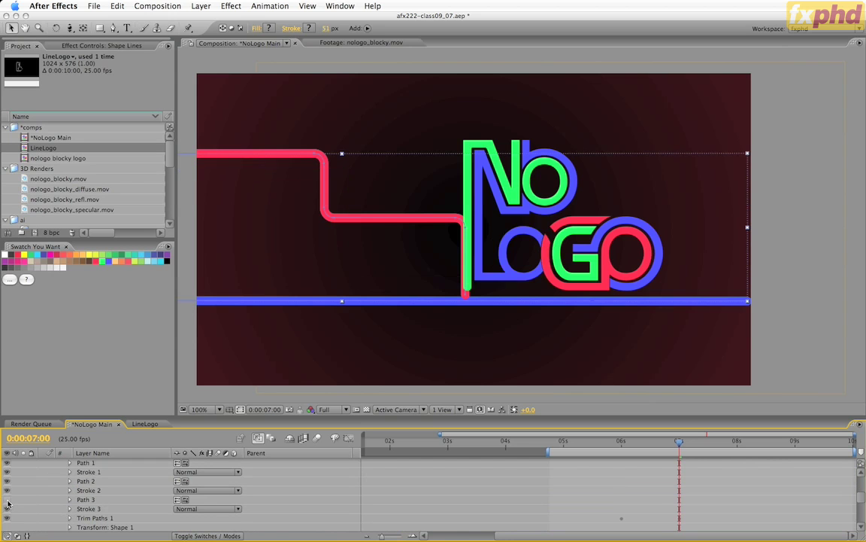
click(7, 503)
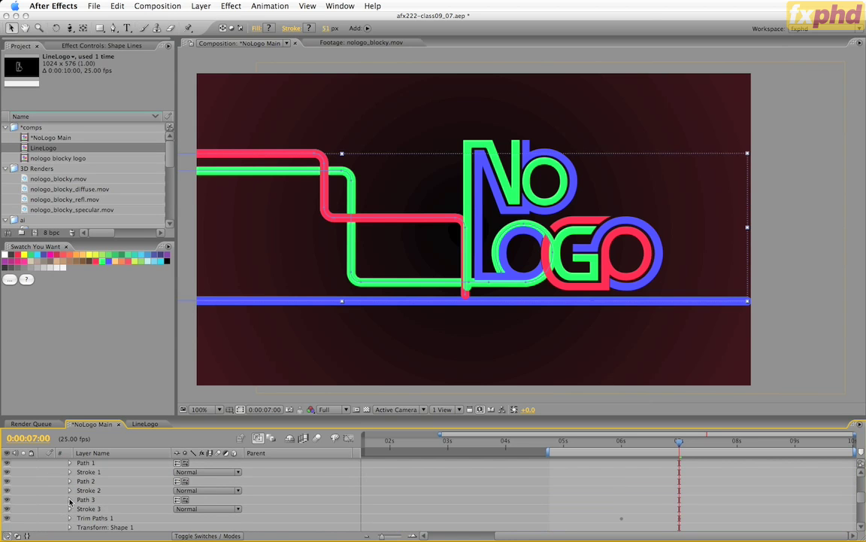
Enlarge the loop of the green line's Path 3 with free transform so it fits around the logo's lower blue O
click(67, 500)
click(101, 509)
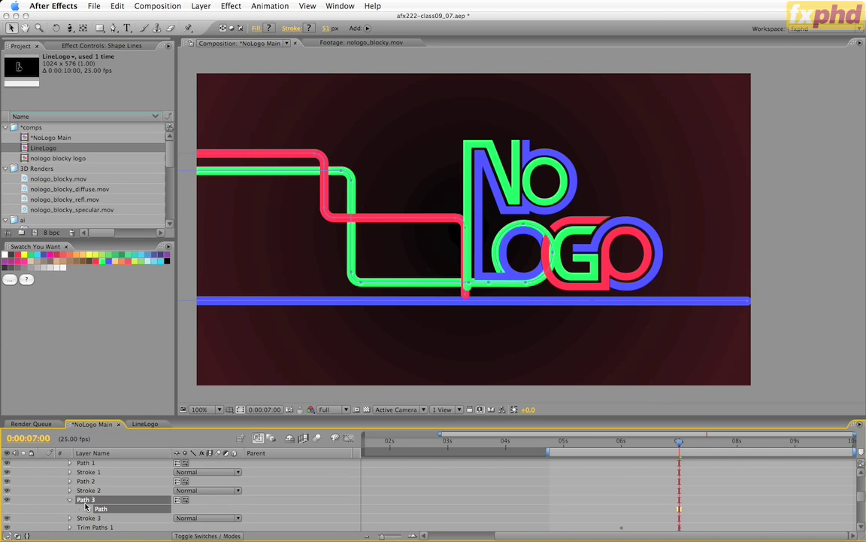
click(671, 224)
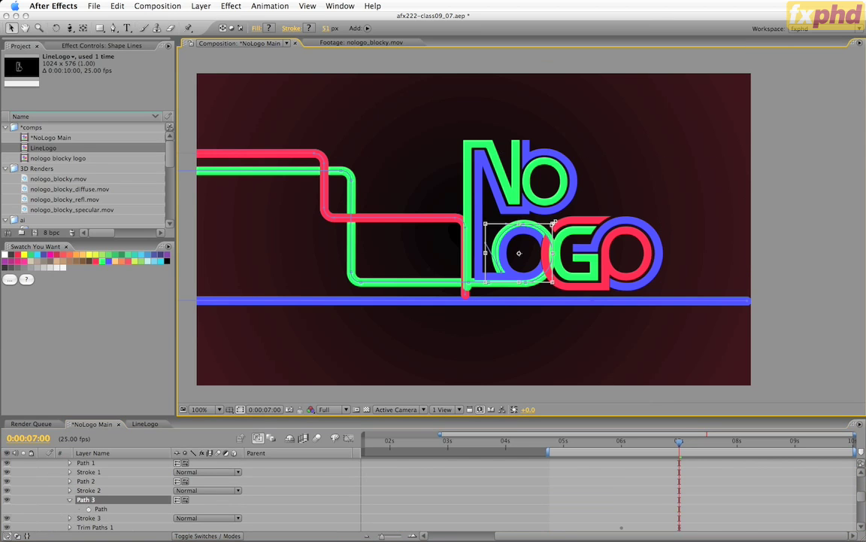
drag(554, 223, 556, 222)
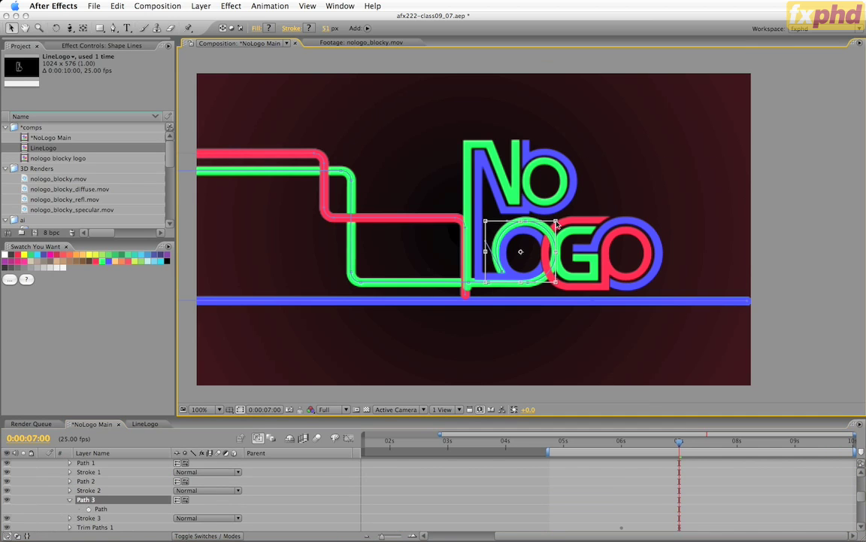
drag(486, 222, 483, 222)
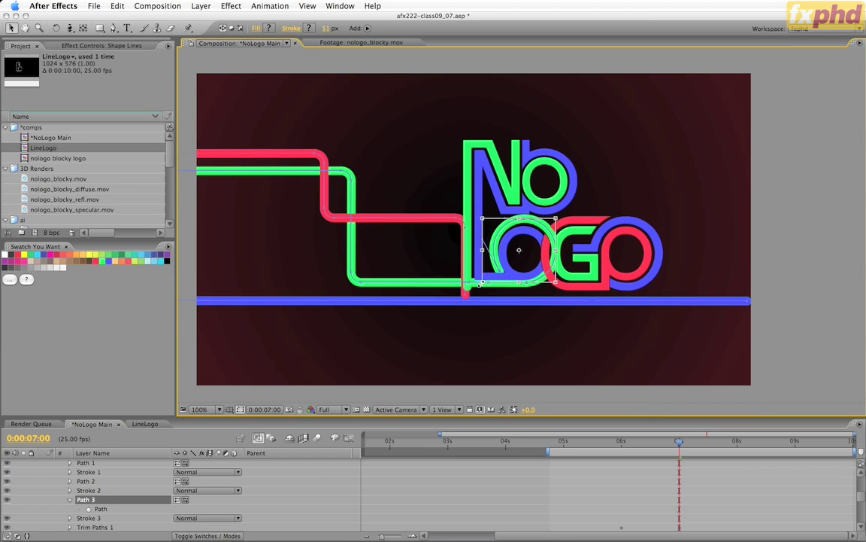
drag(479, 284, 483, 287)
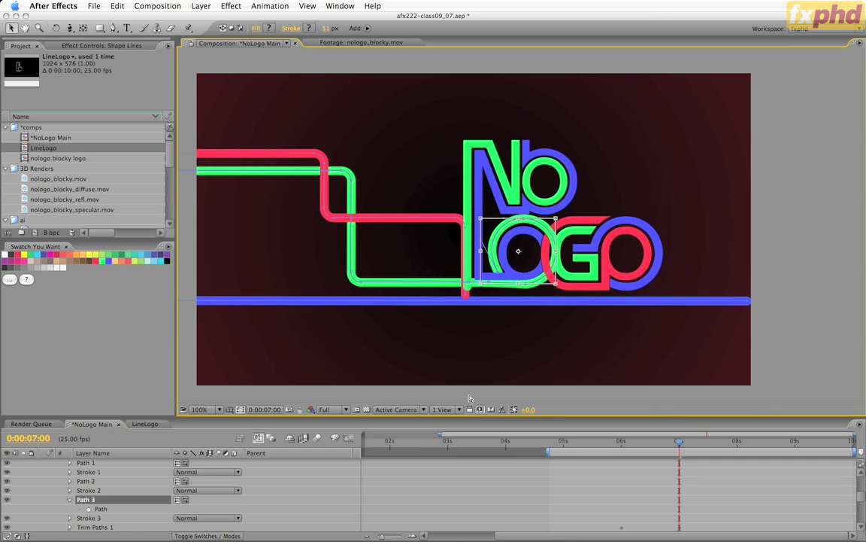
key(Return)
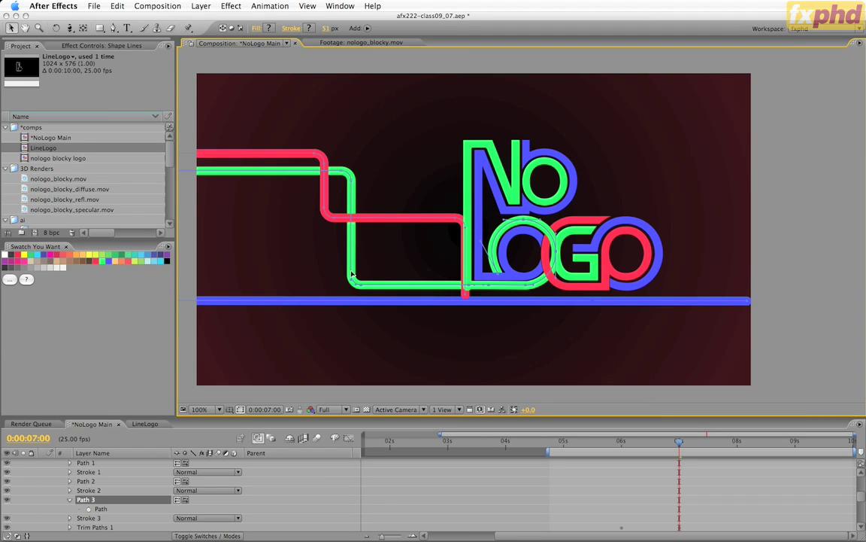
Adjust the Shape Lines paths, moving the red line's vertical end clear of the logo's tall green stroke and the blue line below the logo
click(405, 398)
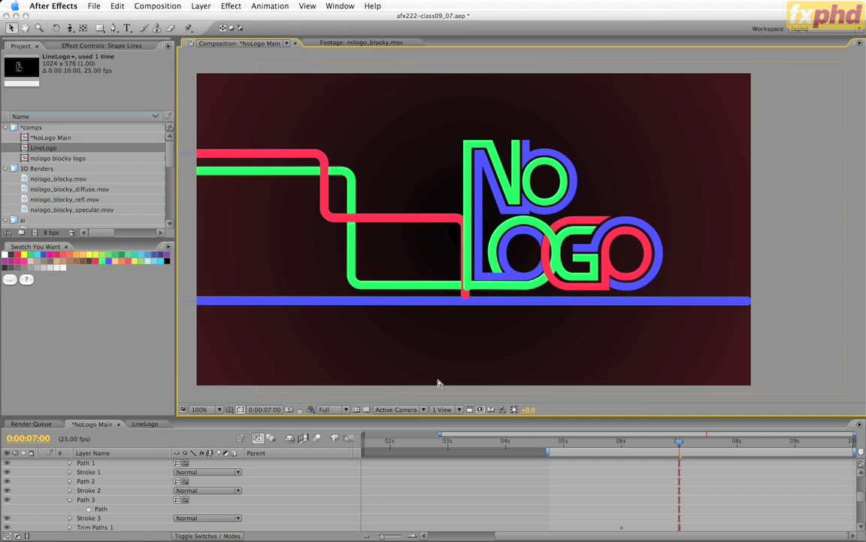
key(super+z)
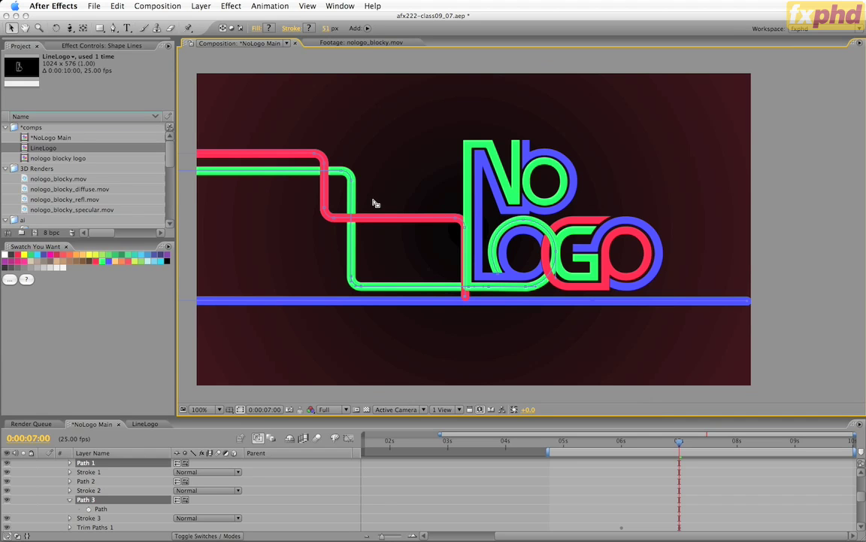
key(super+z)
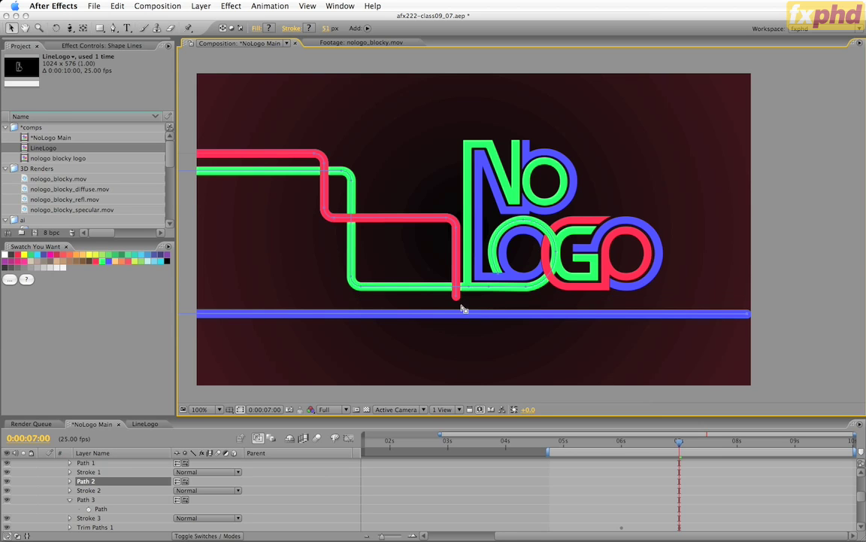
Extend the red line's Path 1 with the Pen tool from its lower end horizontally beneath the logo past the frame's right edge
key(g)
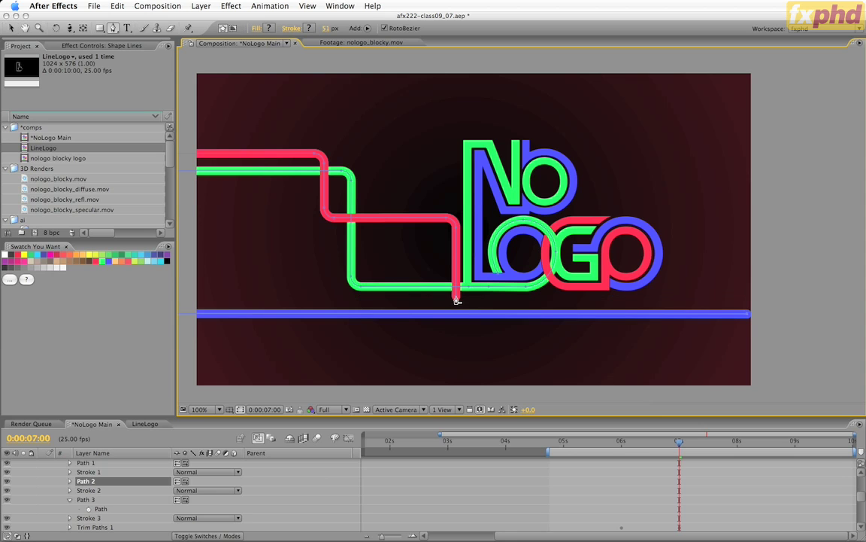
key(v)
click(451, 298)
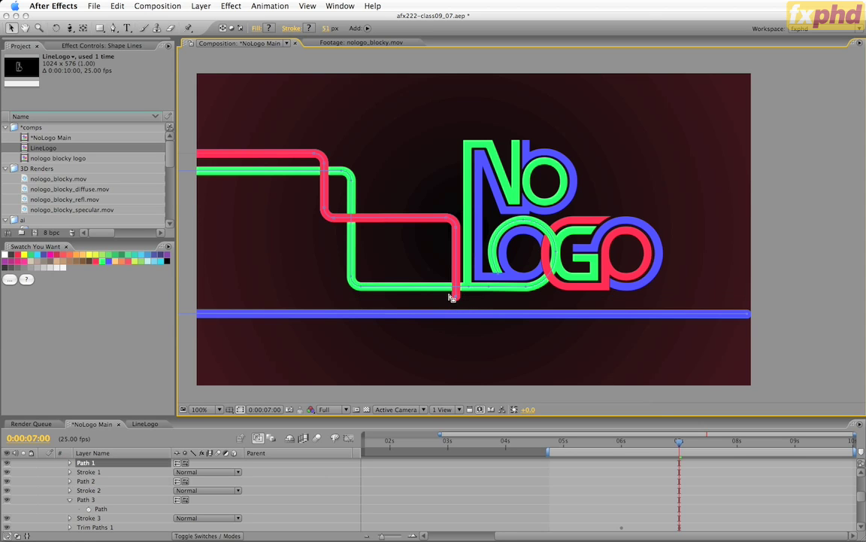
key(g)
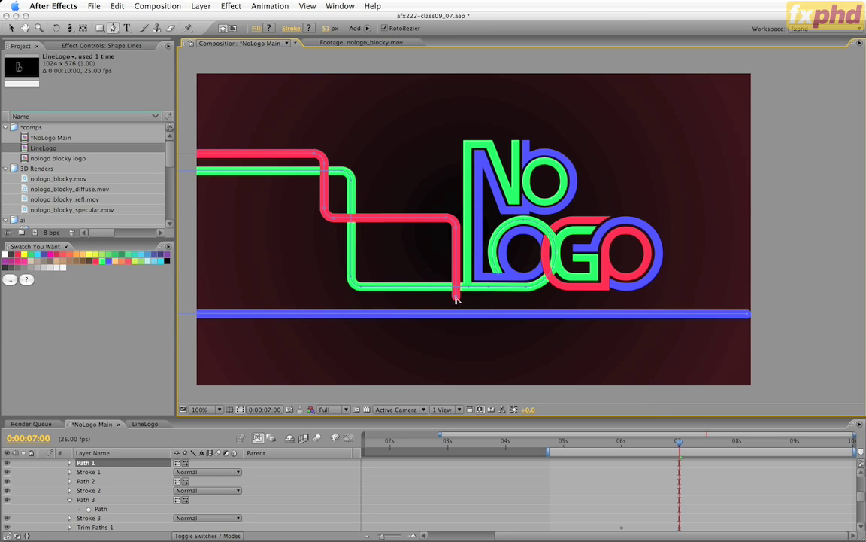
click(752, 296)
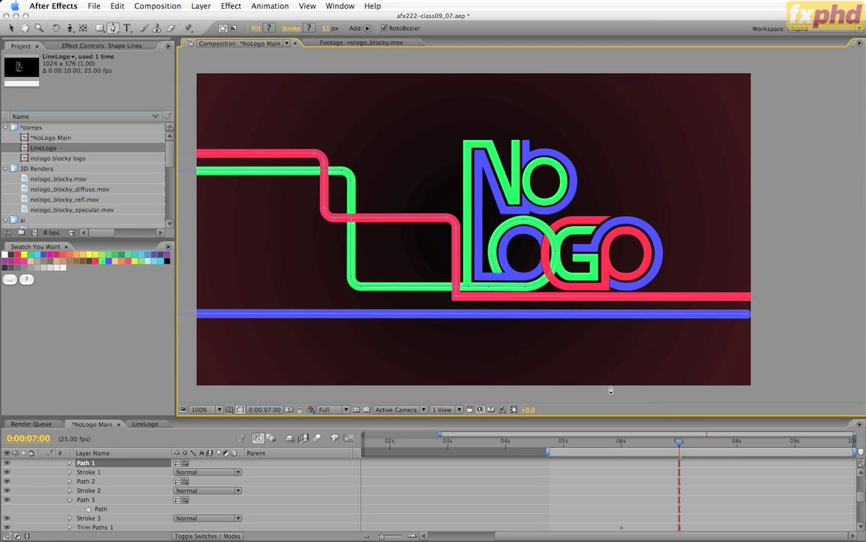
Nudge the red line's new horizontal stretch down slightly to clear the base of the logo
key(v)
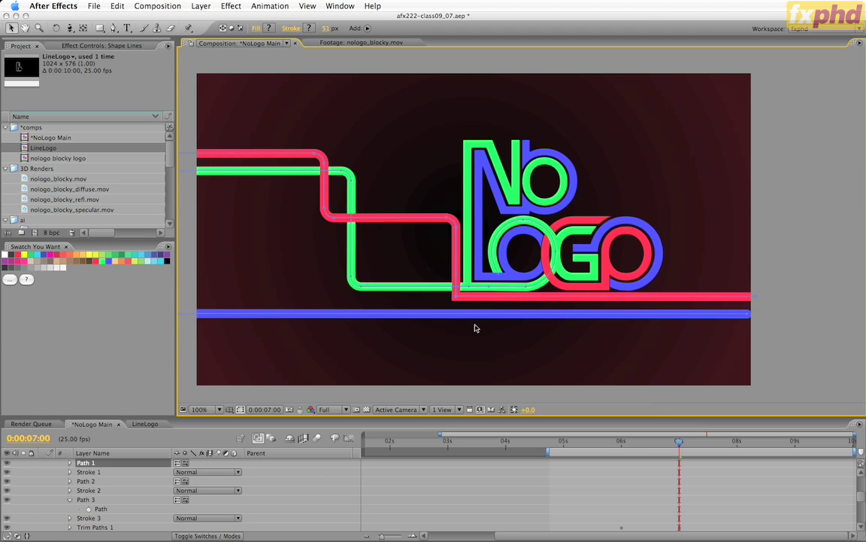
key(Down)
key(Down)
key(Down)
key(Down)
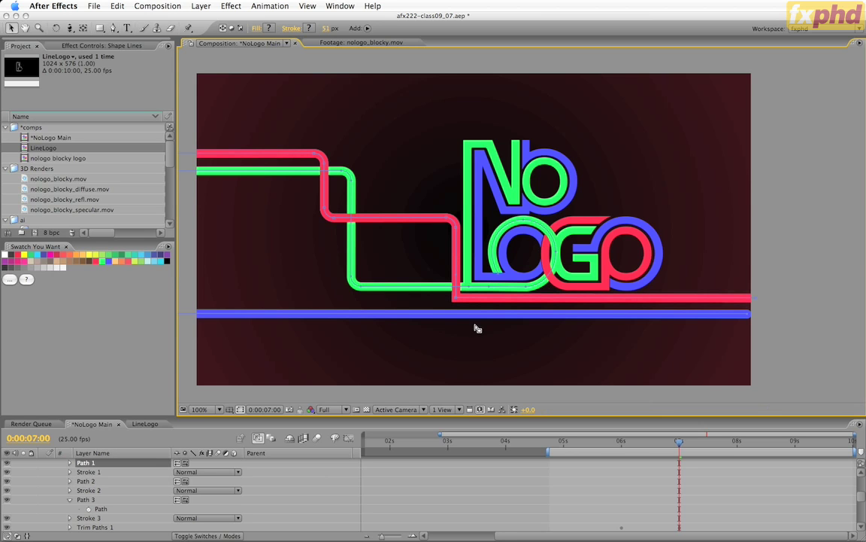
Extend the blue line past the frame's right edge, raise it to just below the red line, and save the project as afx222-class09_08.aep
click(747, 317)
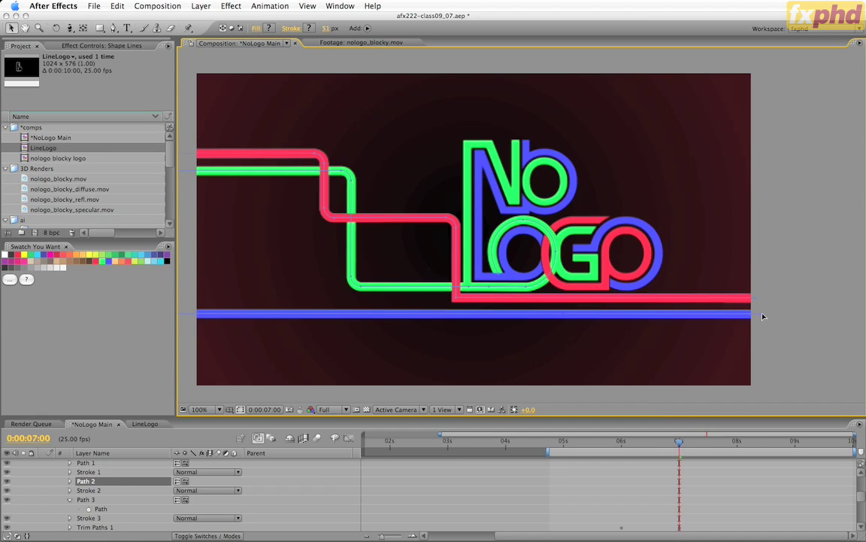
key(comma)
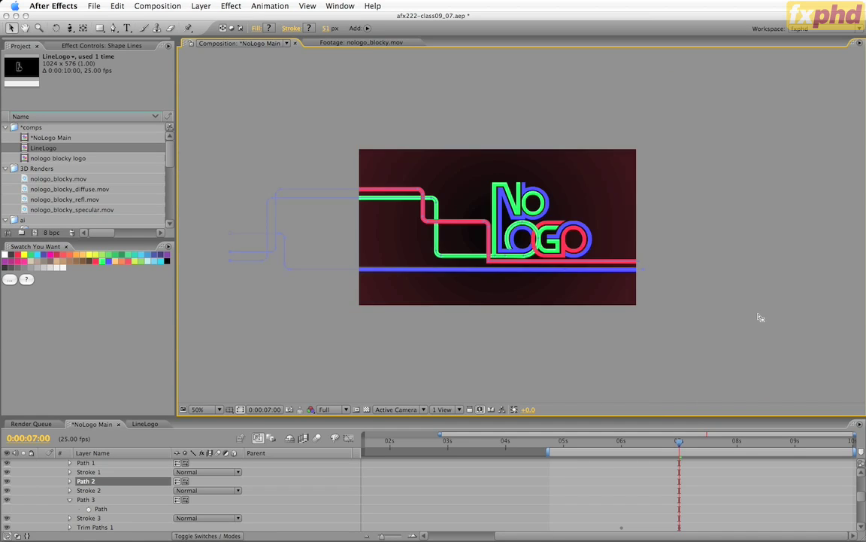
drag(266, 295, 322, 263)
key(period)
key(period)
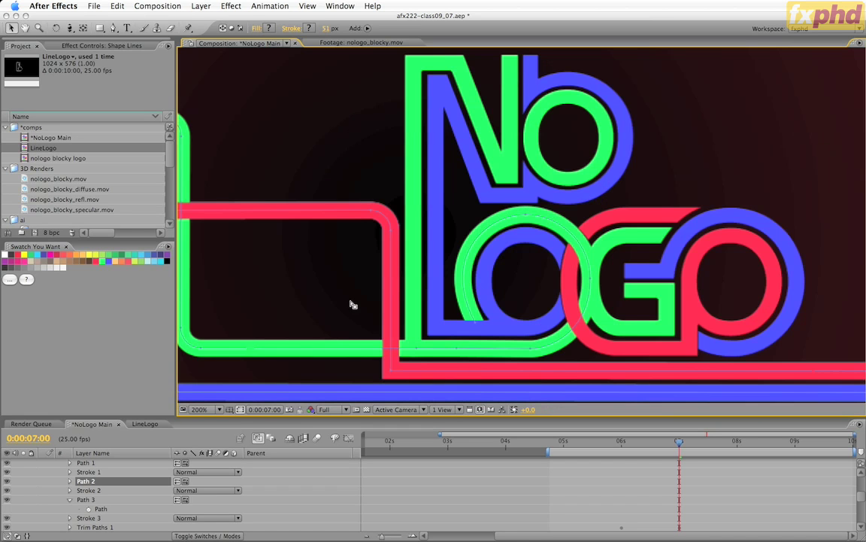
key(comma)
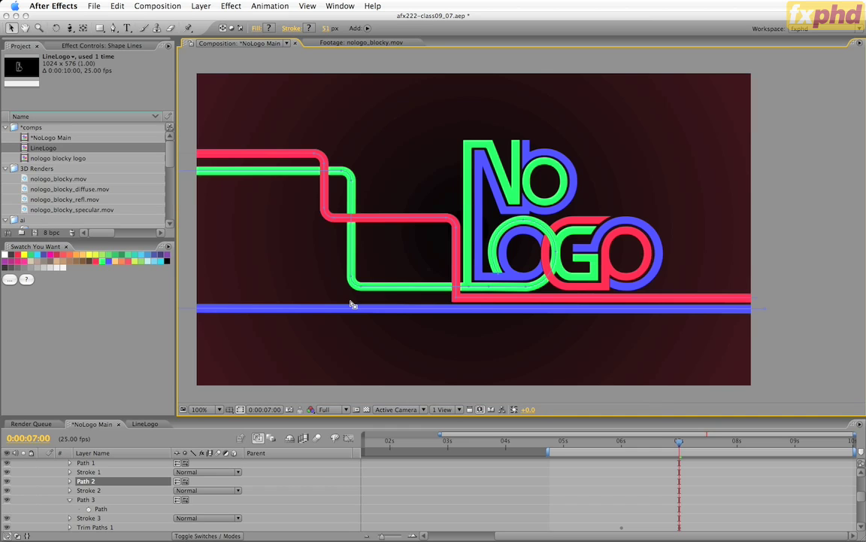
click(351, 301)
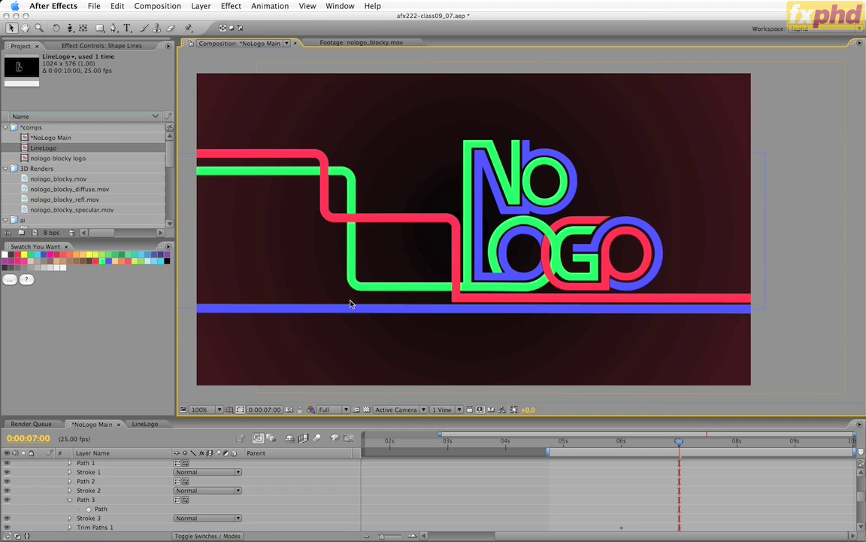
key(super+alt+shift+s)
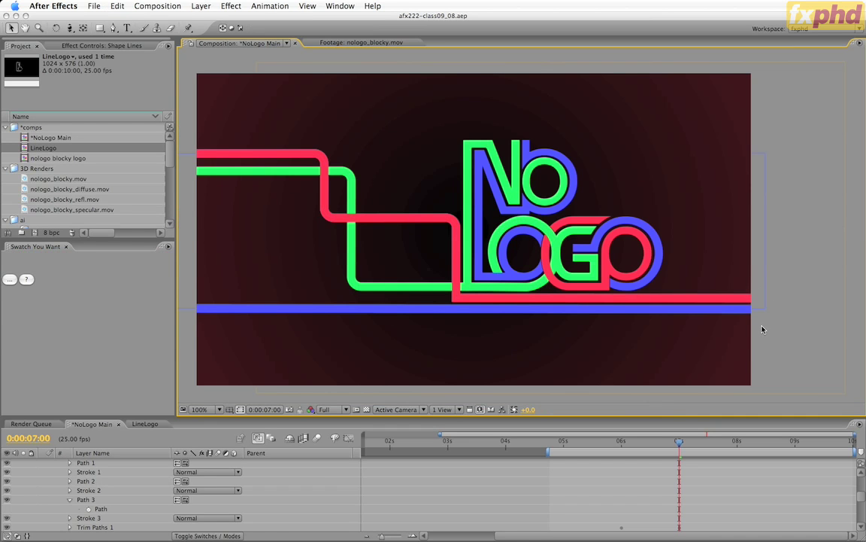
Advance playback to 0:00:07:20, switch the composition to 2 Views - Horizontal, and select the Camera layer
scroll(858, 501, up, 5)
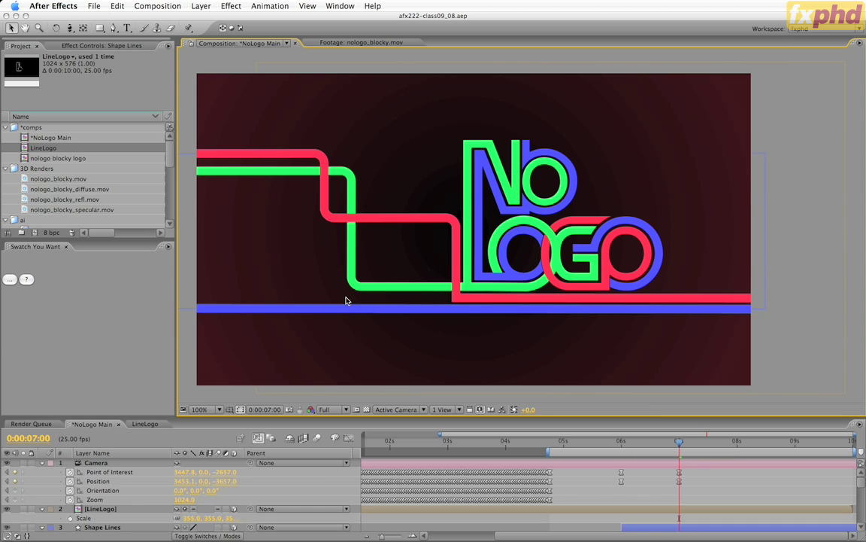
key(space)
click(444, 410)
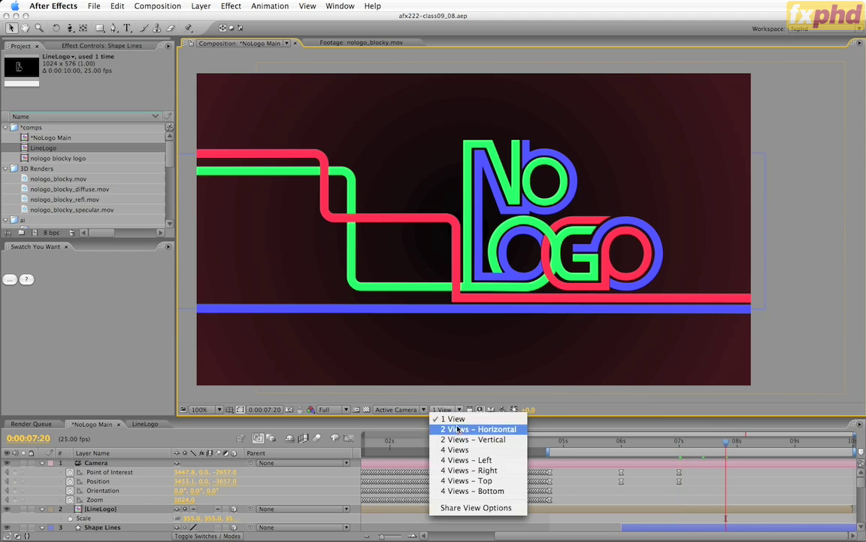
click(459, 431)
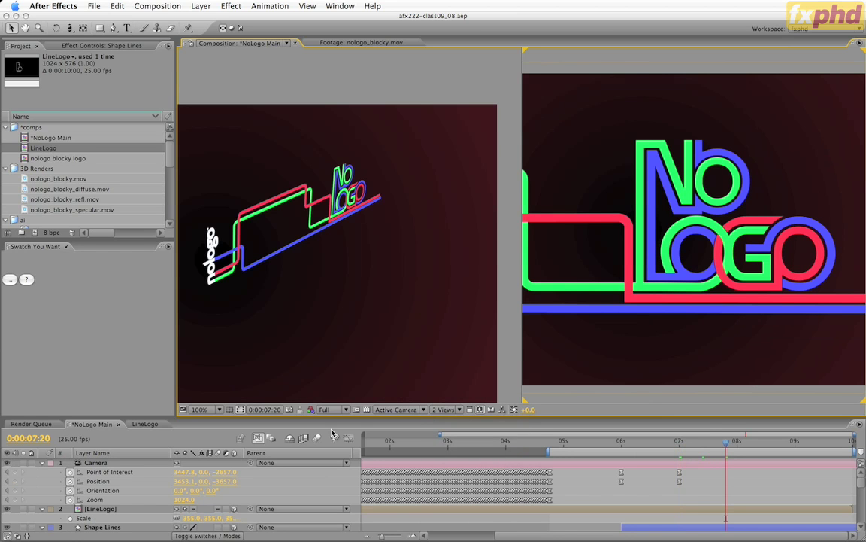
click(95, 462)
key(h)
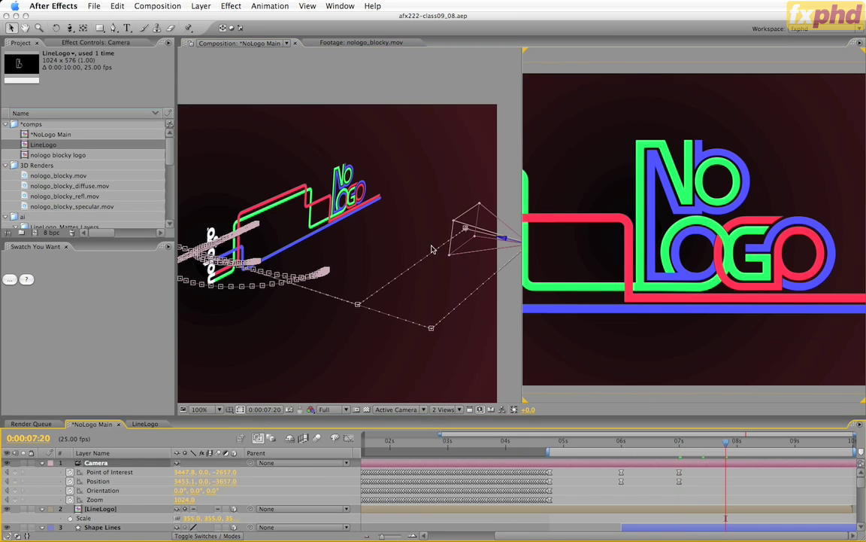
Move the camera sideways along its X axis to about X 3797 at 0:00:07:20, working in Custom View 1
drag(379, 225, 339, 284)
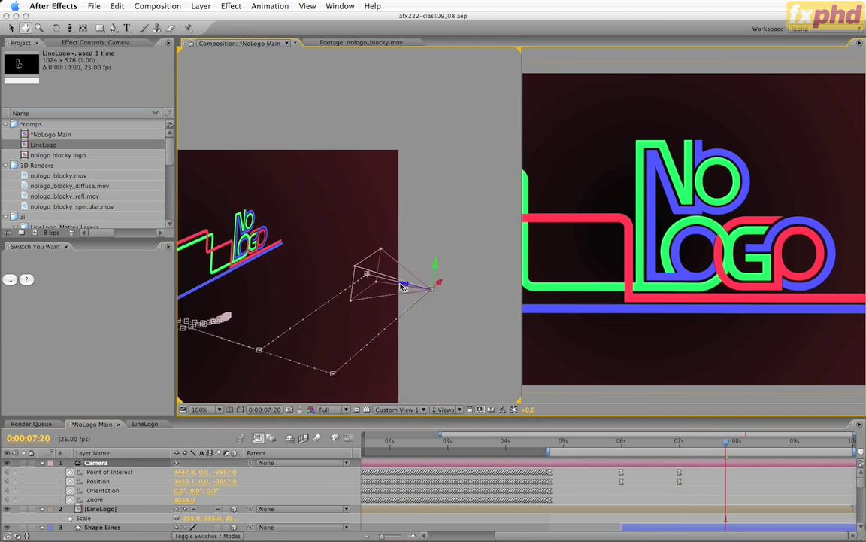
key(c)
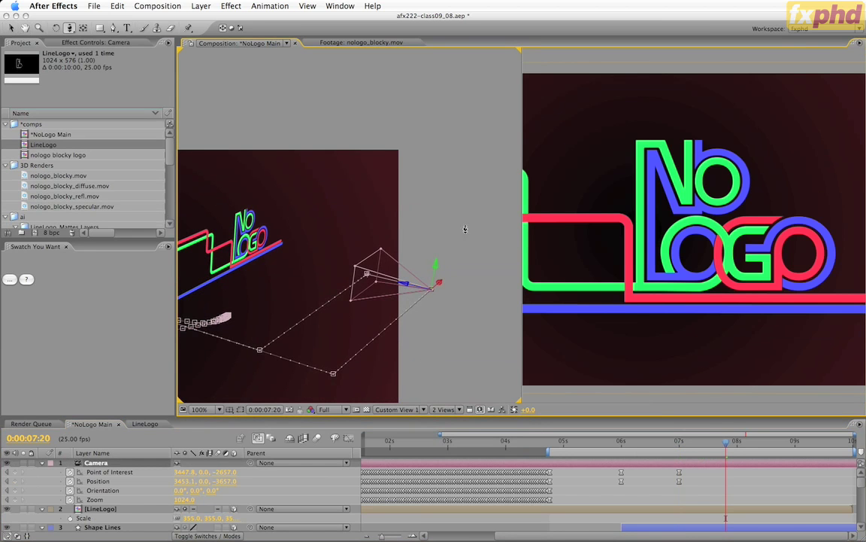
drag(464, 228, 464, 274)
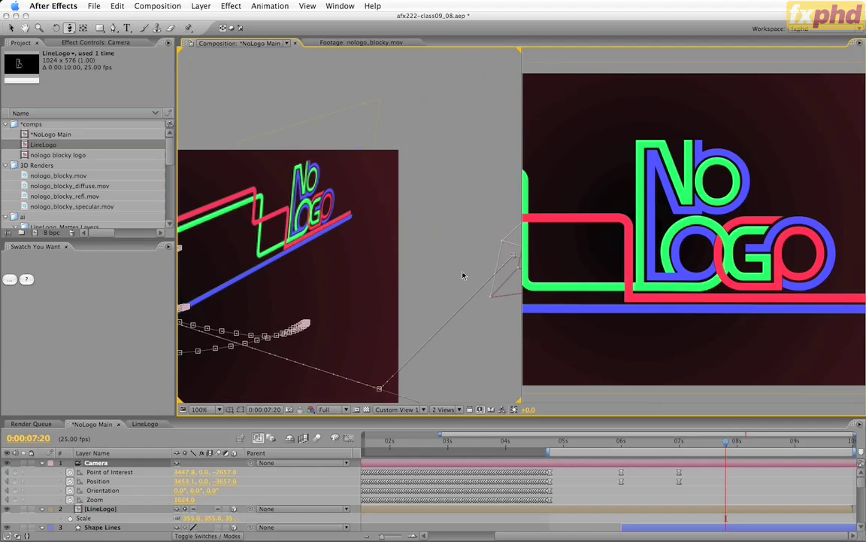
key(c)
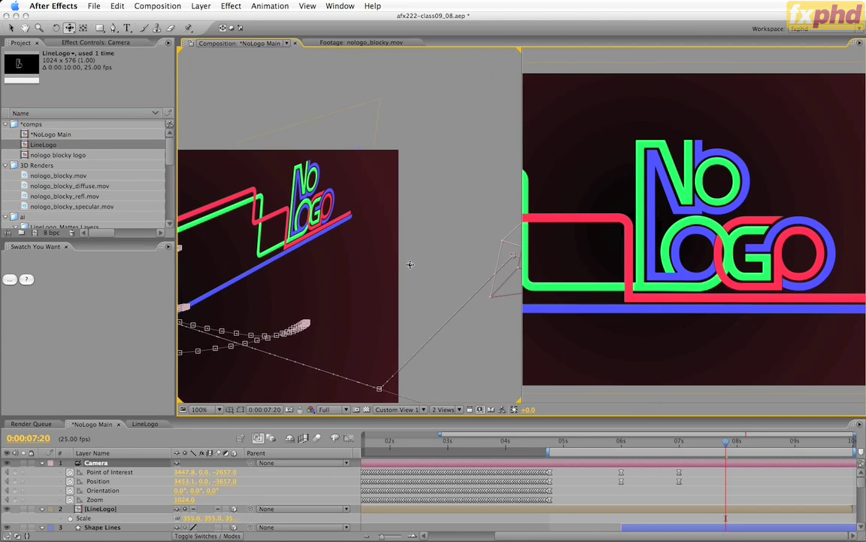
drag(408, 264, 118, 288)
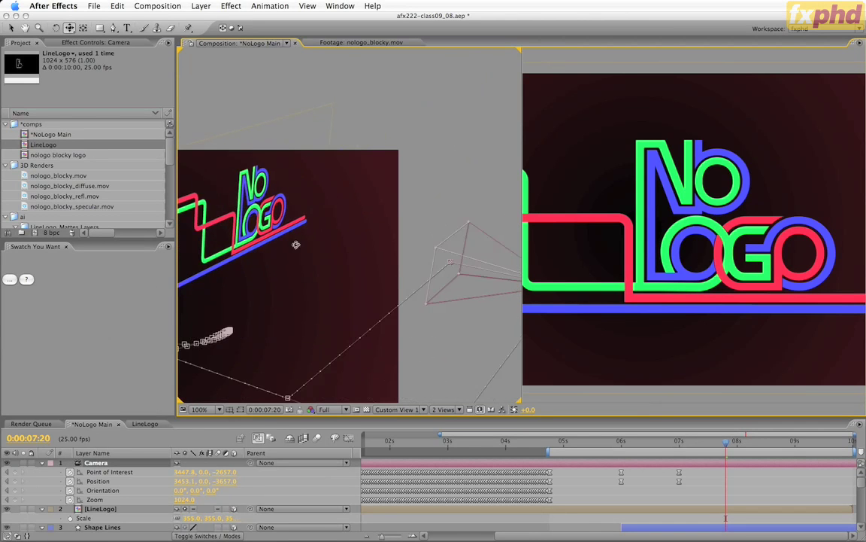
drag(295, 248, 3, 275)
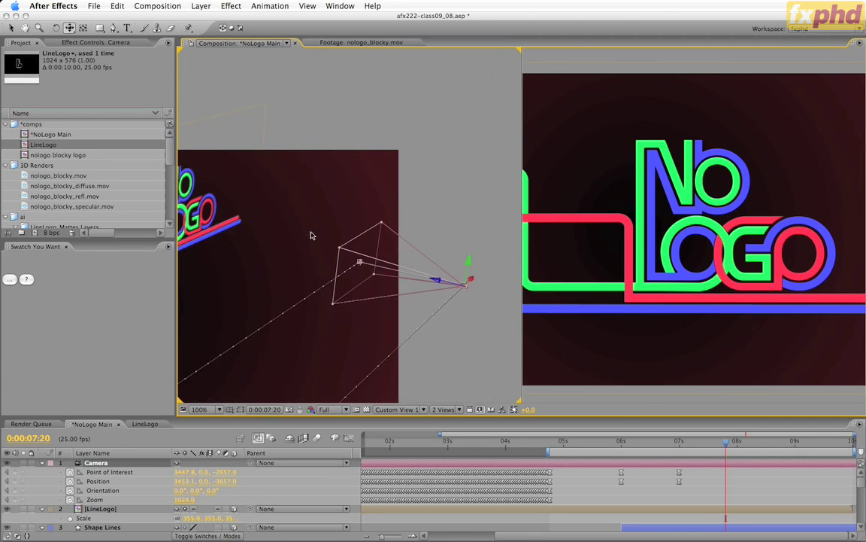
drag(359, 254, 39, 246)
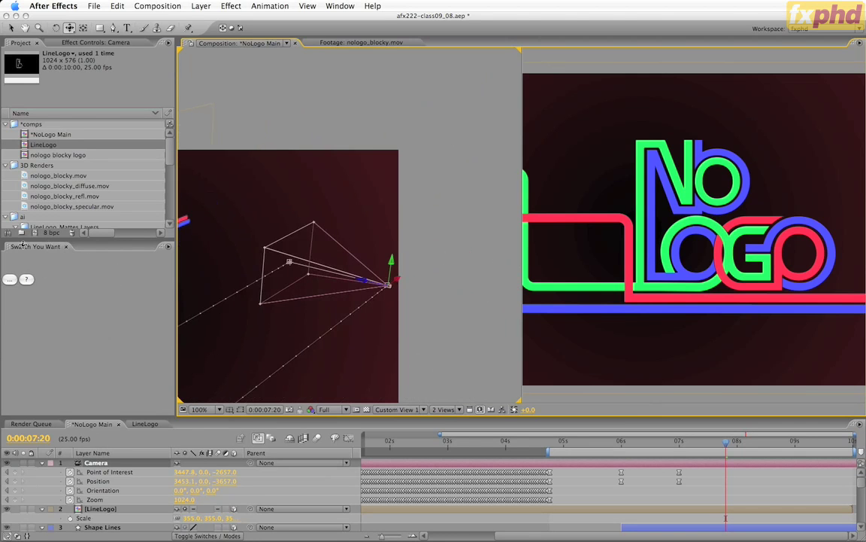
key(h)
drag(276, 318, 340, 360)
key(c)
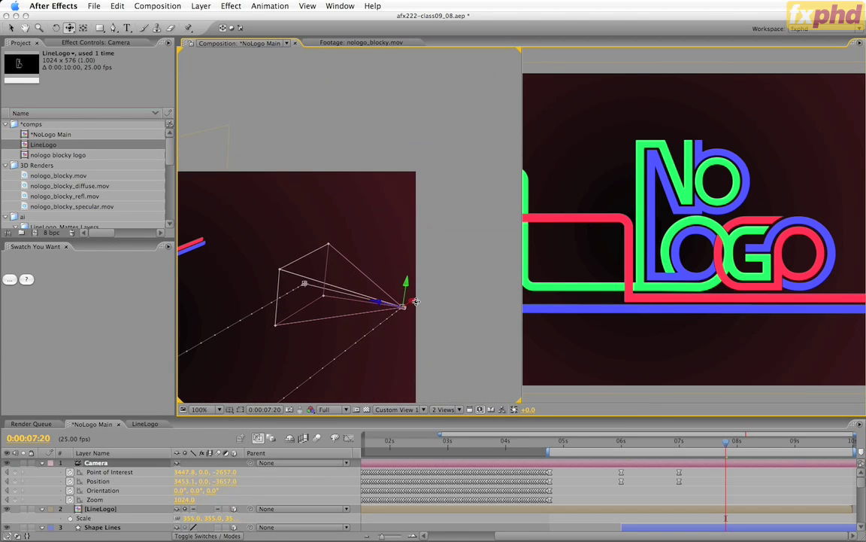
key(v)
drag(413, 304, 426, 291)
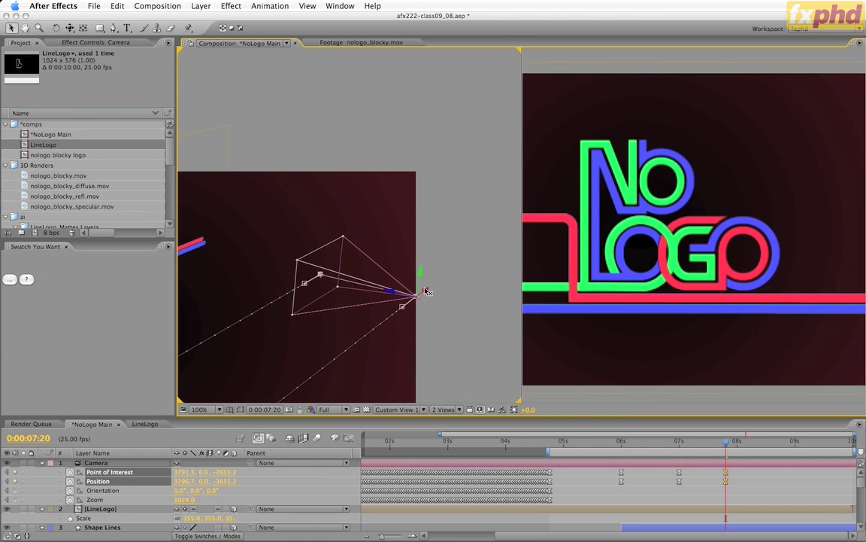
Show the Active Camera view at 50% and move the camera further along its X axis to about X 3959 to bring the logo toward centre
click(632, 398)
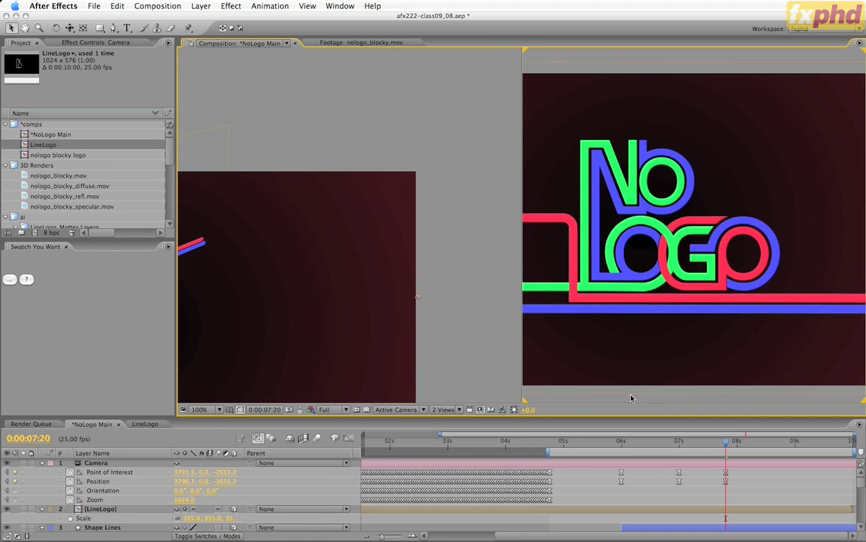
key(comma)
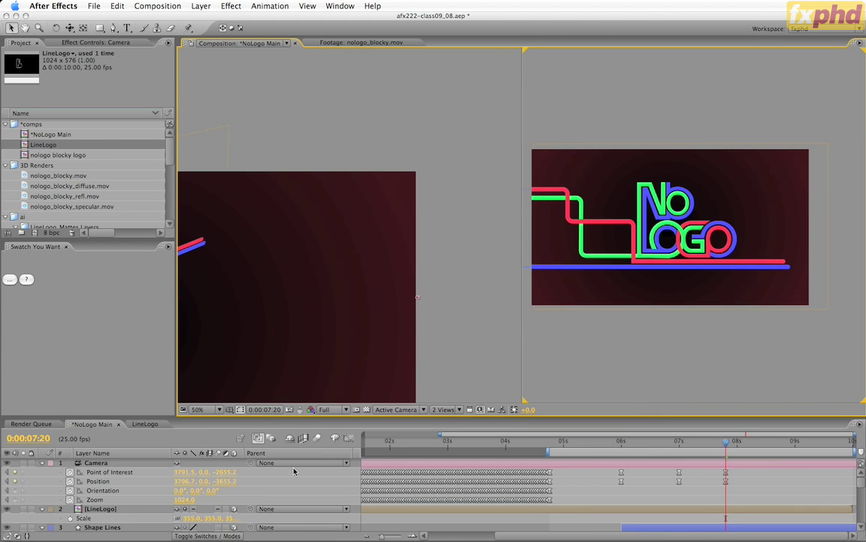
click(96, 463)
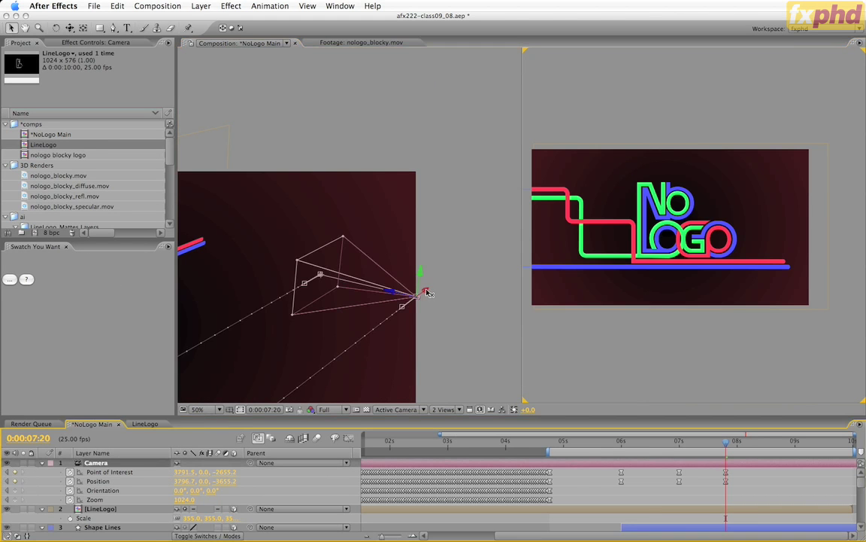
click(430, 291)
click(111, 465)
click(425, 294)
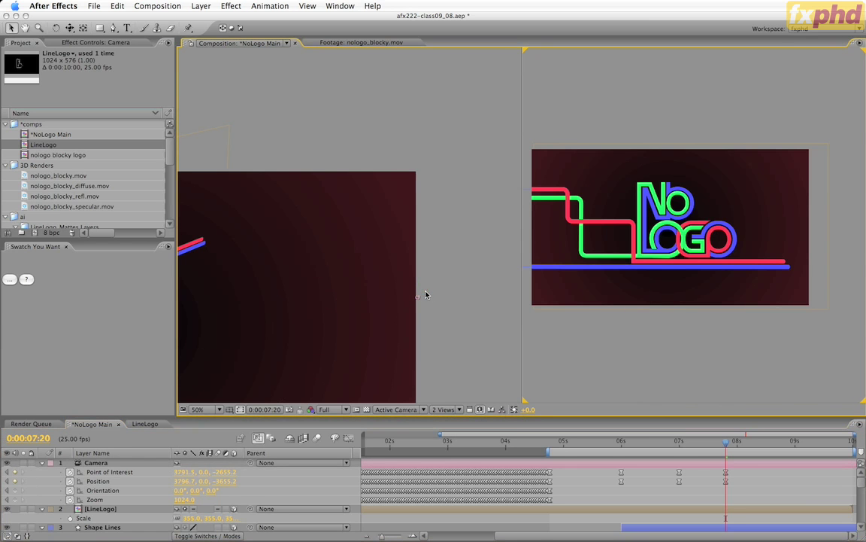
click(96, 462)
key(F11)
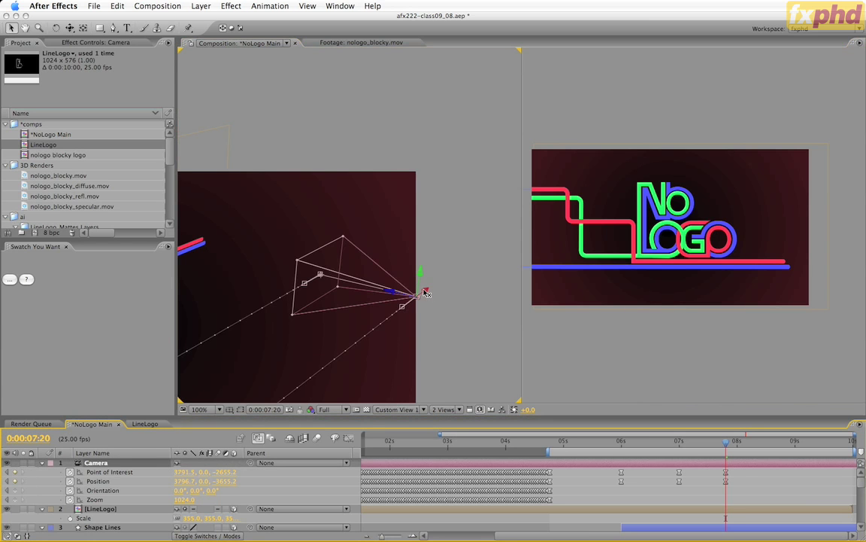
mouse_move(425, 291)
mouse_down()
mouse_move(433, 288)
mouse_move(425, 308)
mouse_up()
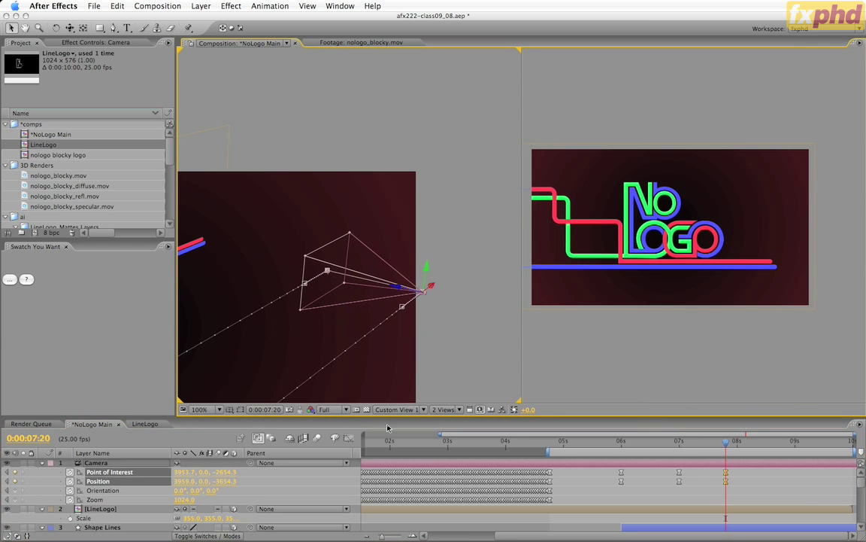
Display the title and action safe guides in the Active Camera view and return the composition to a single view at 100%
click(230, 409)
click(229, 409)
click(531, 394)
click(230, 410)
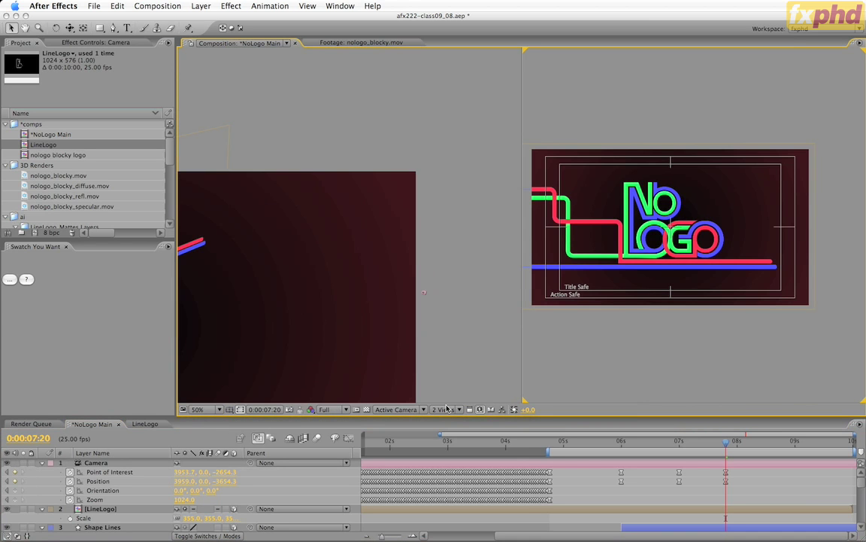
click(444, 409)
click(440, 400)
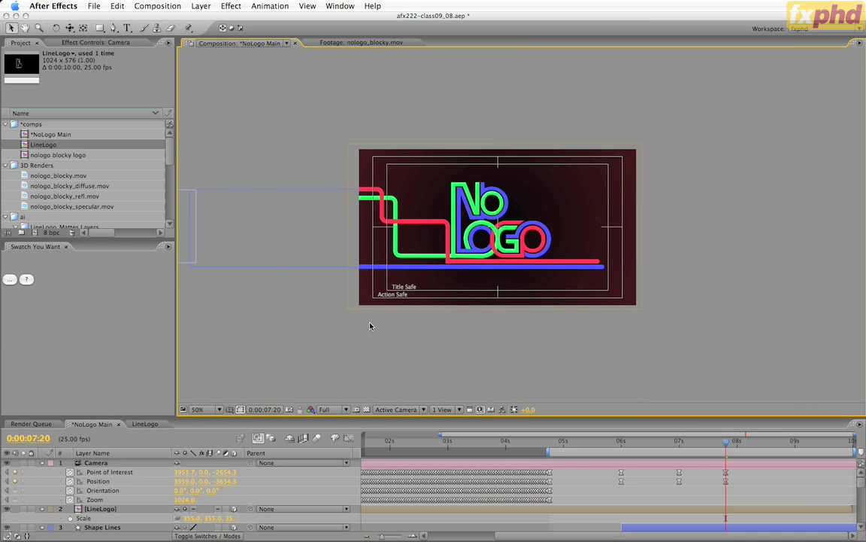
key(period)
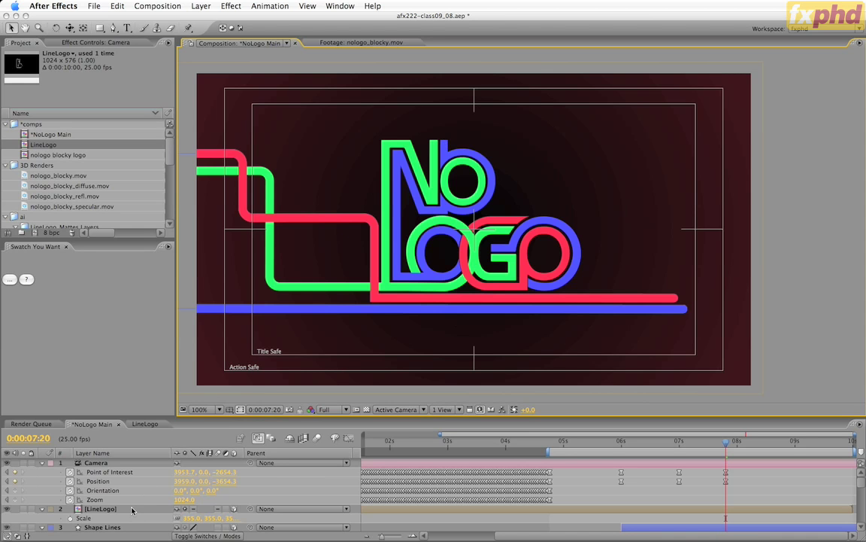
scroll(131, 510, down, 5)
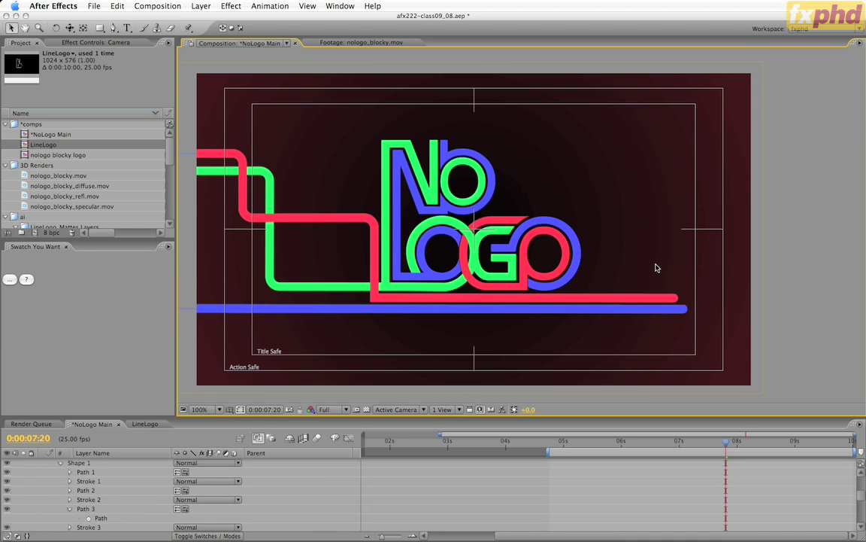
Extend the right ends of the red and blue Shape Lines paths horizontally past the frame's right edge at 0:00:07:20
click(98, 518)
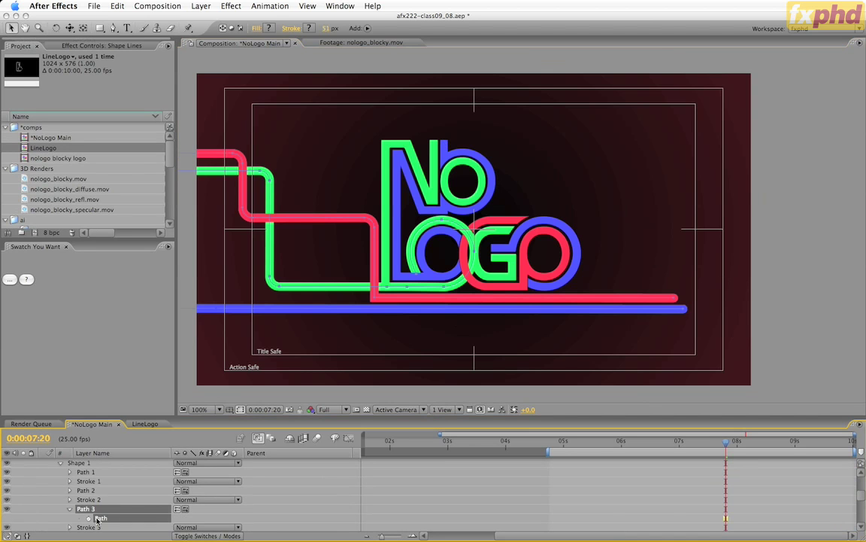
click(67, 491)
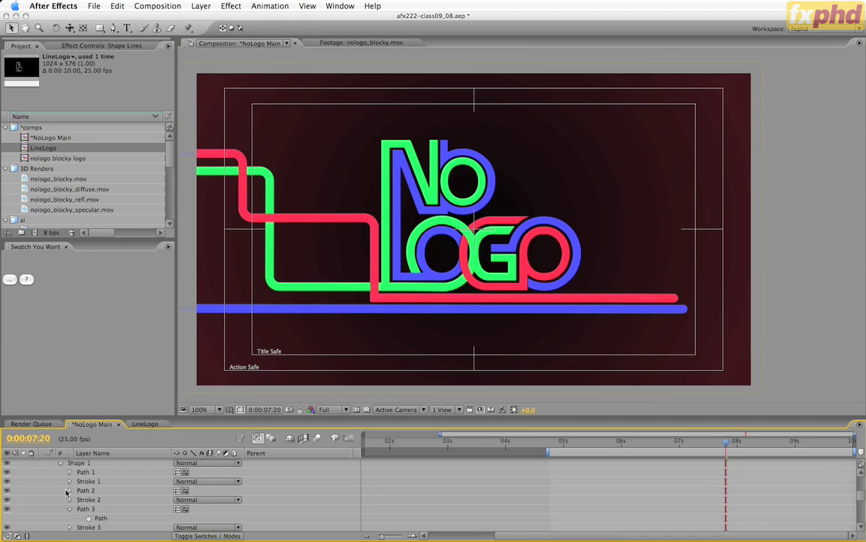
click(69, 490)
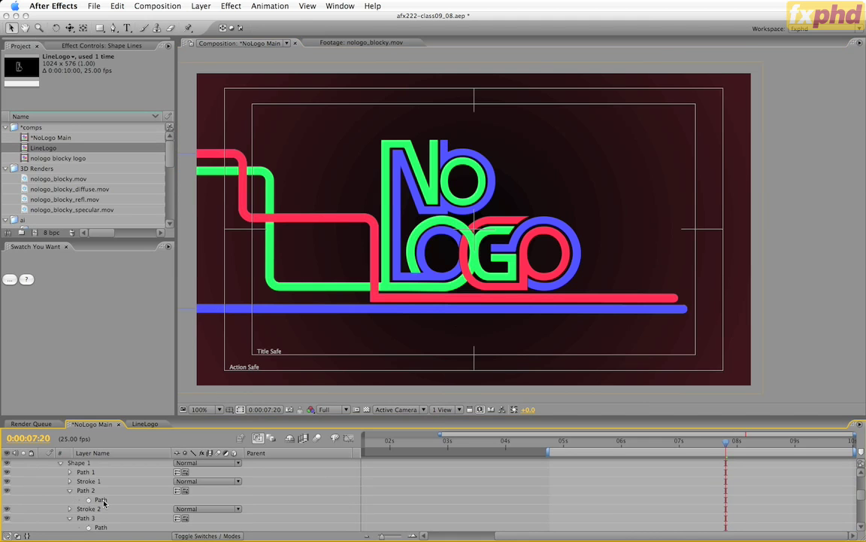
click(101, 501)
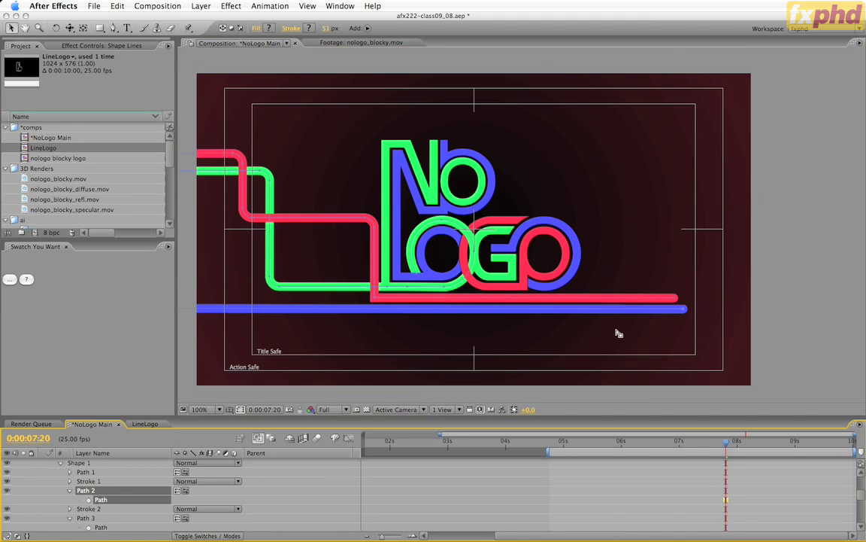
click(691, 308)
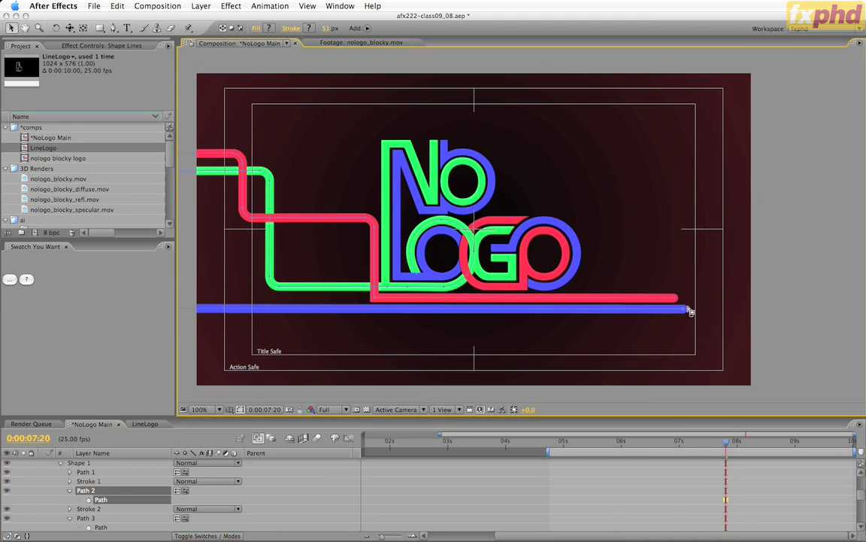
drag(721, 310, 804, 312)
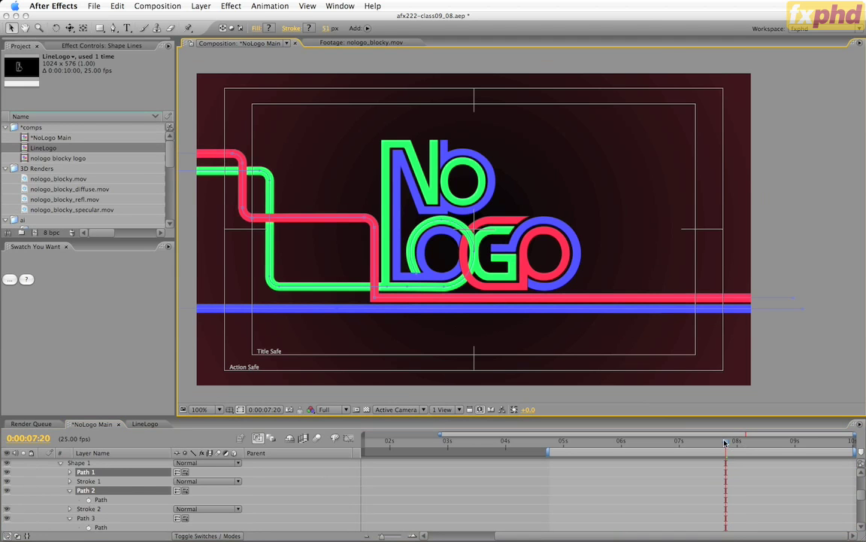
Preview the logo reveal from 0:00:04:23 and check the camera framing at 0:00:07:00 and 0:00:07:20
mouse_move(726, 443)
mouse_down()
mouse_move(607, 450)
mouse_move(716, 449)
mouse_up()
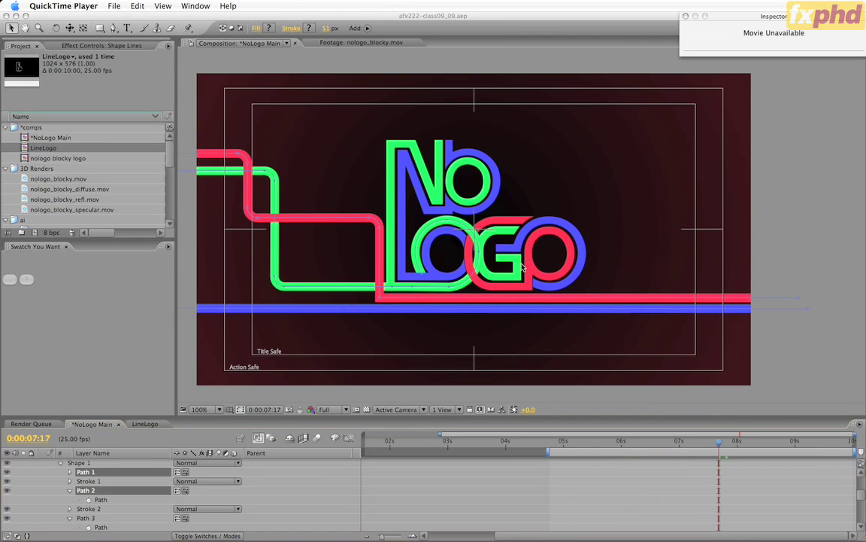
click(559, 449)
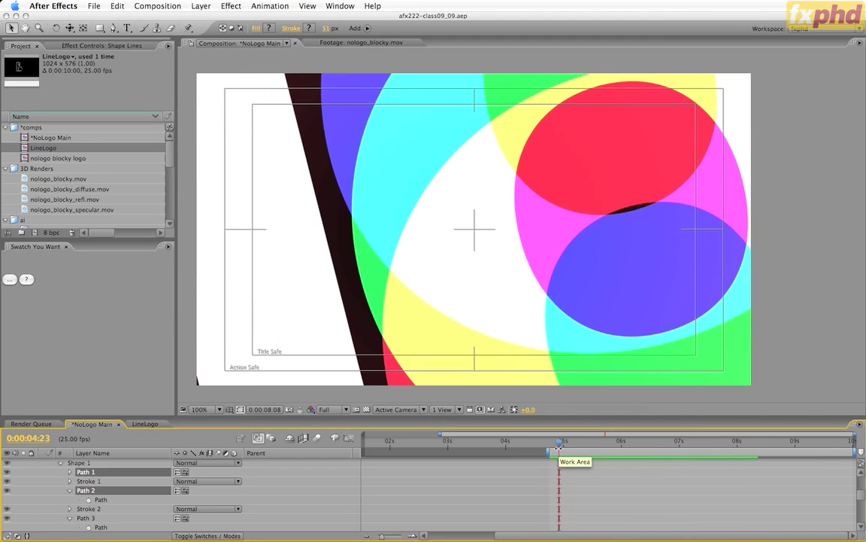
click(618, 444)
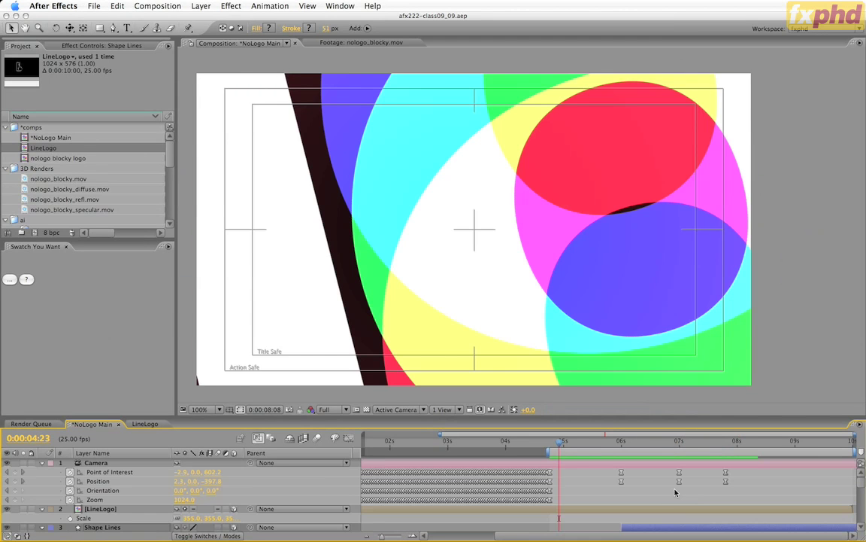
click(671, 443)
click(677, 444)
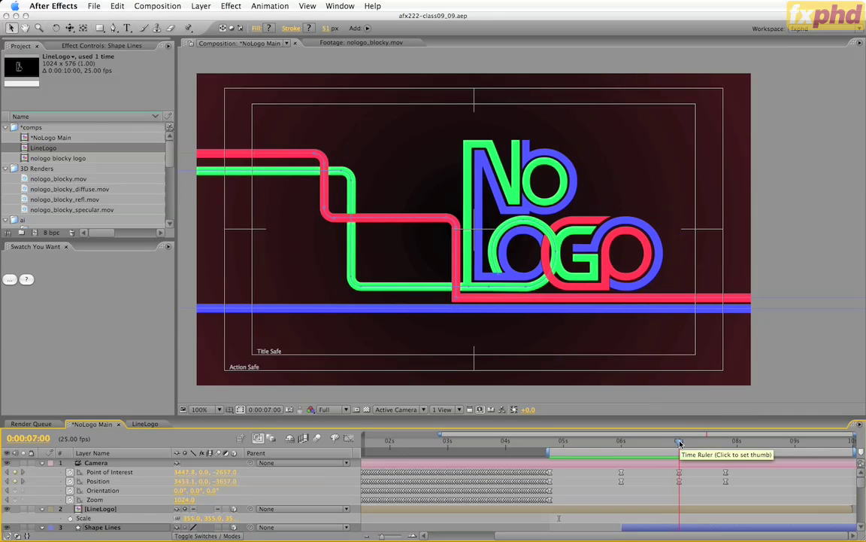
click(699, 445)
click(723, 444)
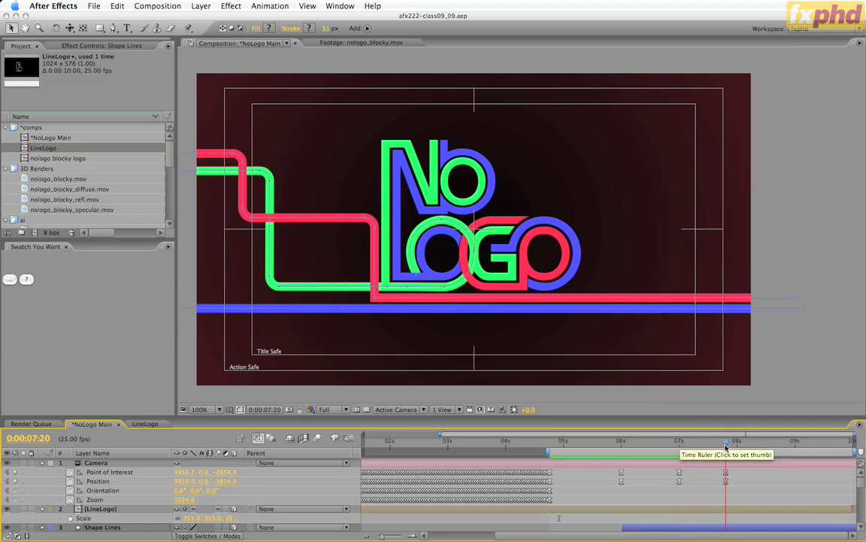
Delete the Camera layer's Point of Interest and Position keyframes at 0:00:07:00
click(328, 479)
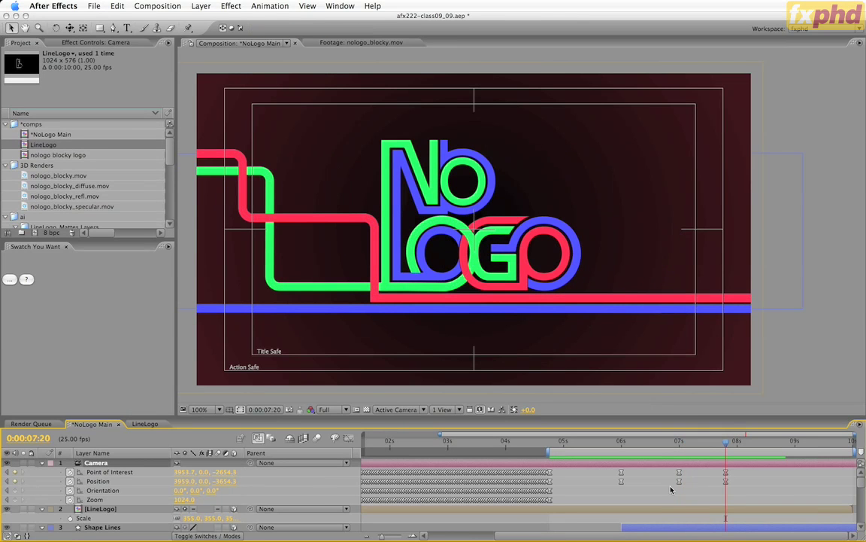
drag(671, 490, 690, 462)
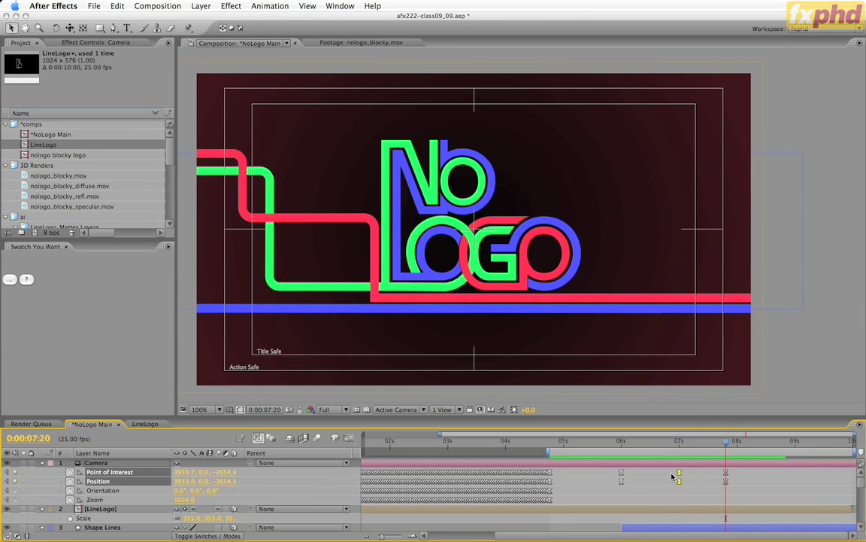
drag(720, 491, 722, 470)
drag(684, 489, 662, 470)
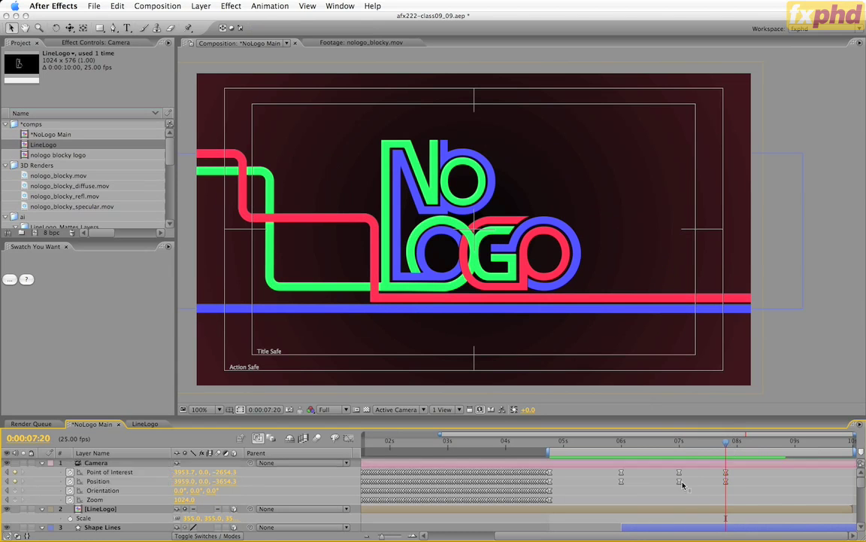
key(Delete)
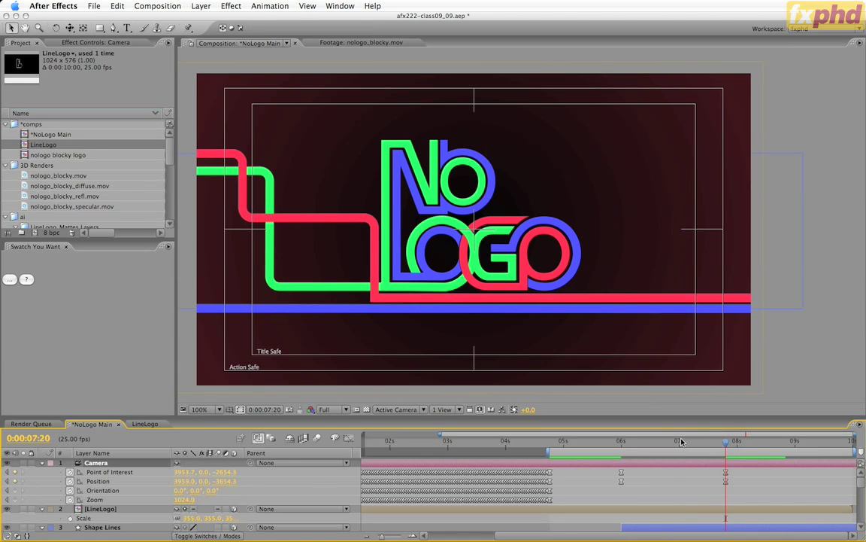
Lengthen the ease into the Camera's final Point of Interest and Position keyframes in the Graph Editor, extending their influence back to about 0:00:07:00
click(679, 441)
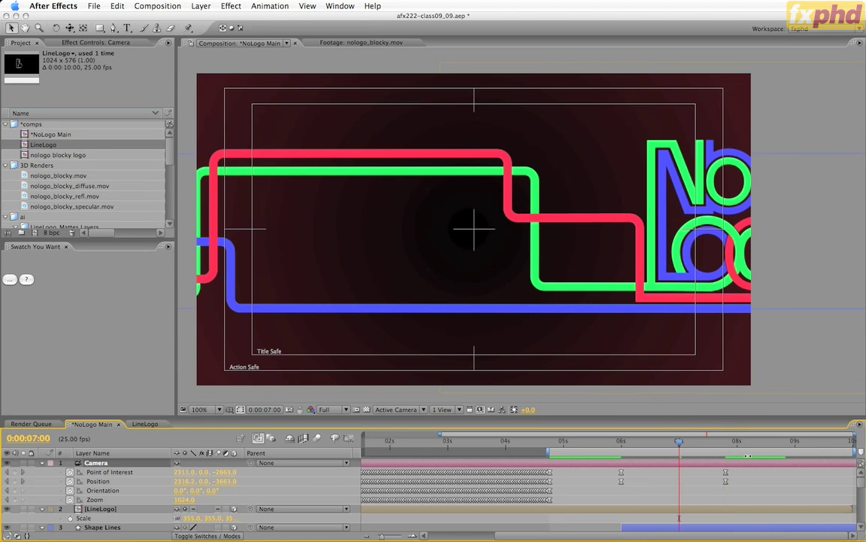
drag(745, 489, 710, 466)
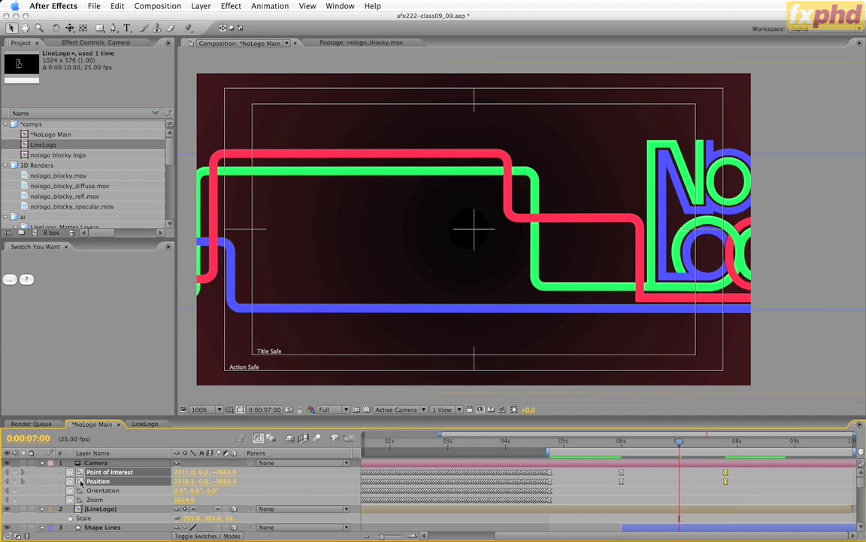
click(348, 438)
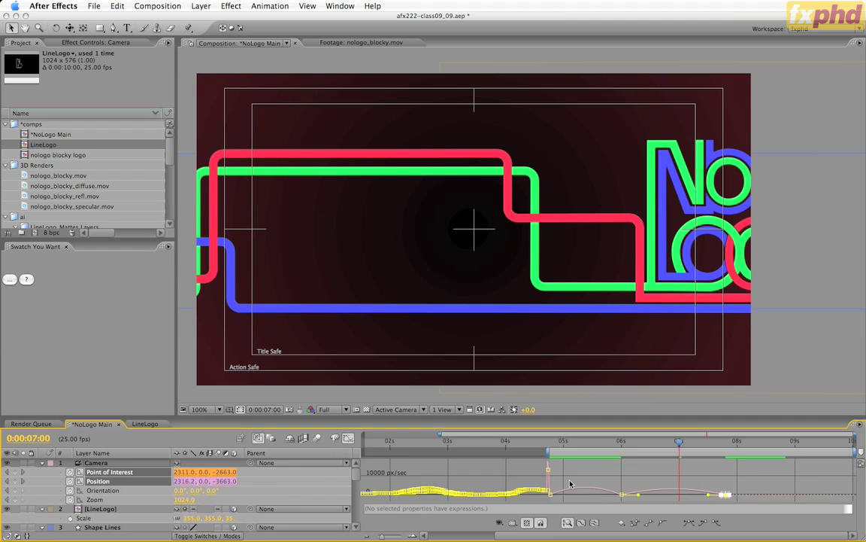
mouse_move(684, 494)
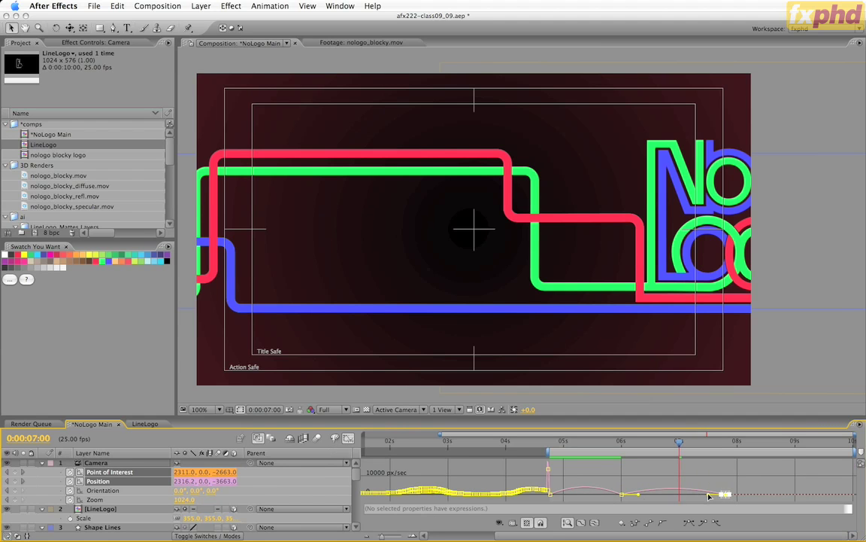
drag(709, 496, 676, 500)
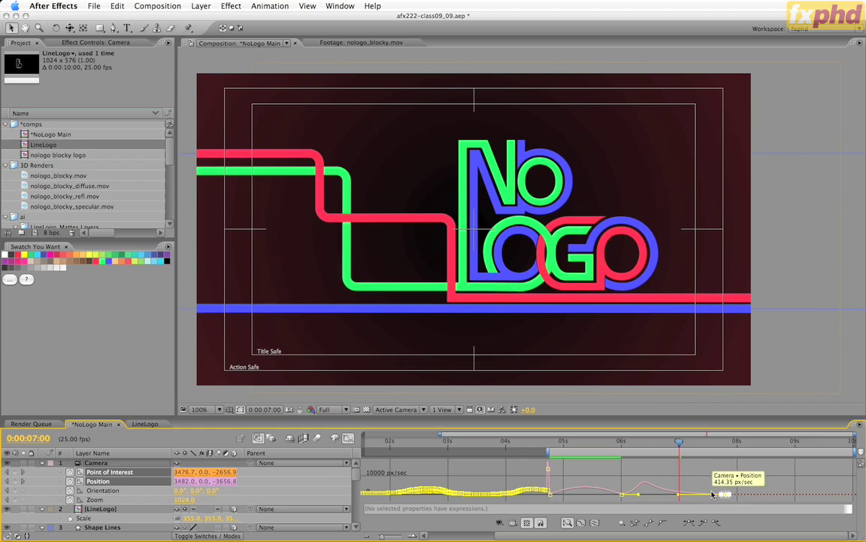
Preview the eased camera move from 0:00:06:00 onward and return the timeline from the Graph Editor to the keyframe view
click(625, 442)
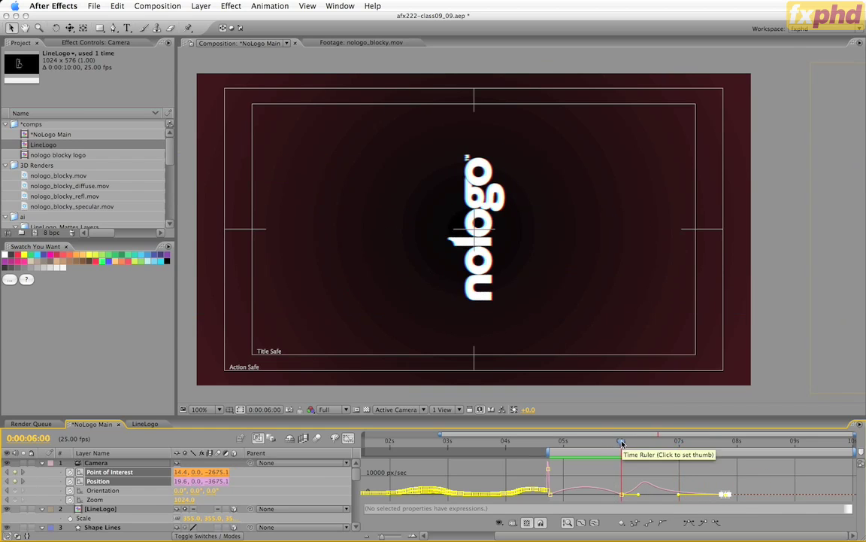
drag(625, 444, 722, 464)
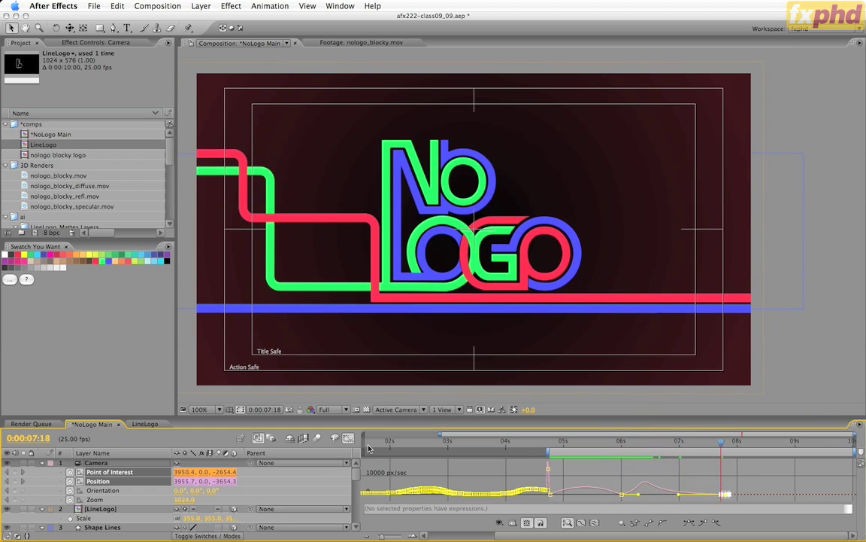
key(shift+F3)
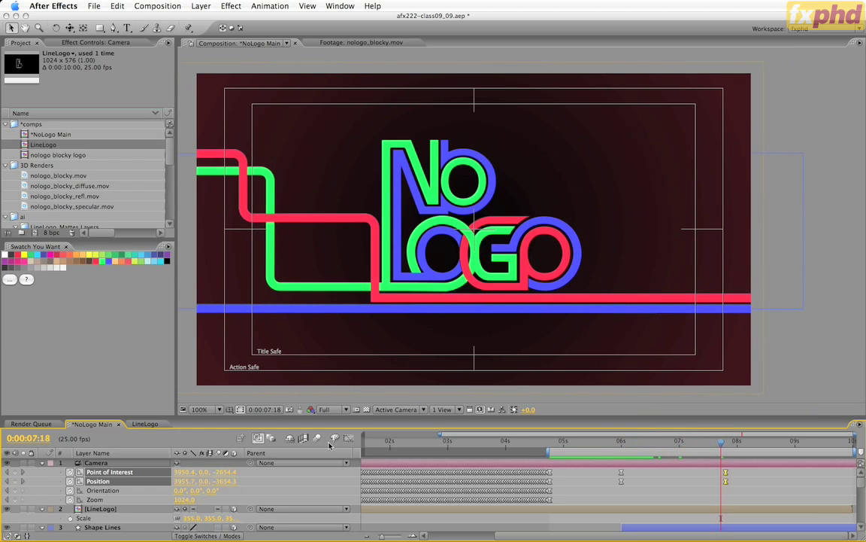
super+click(81, 481)
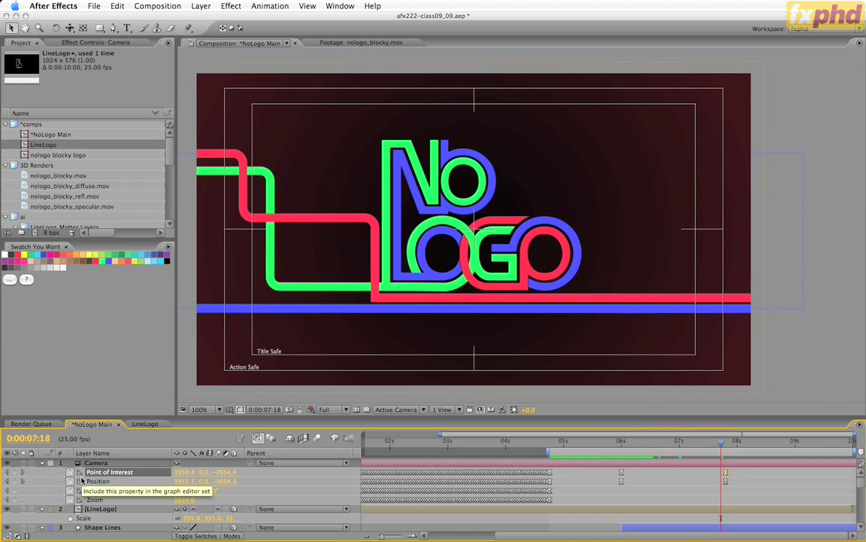
key(space)
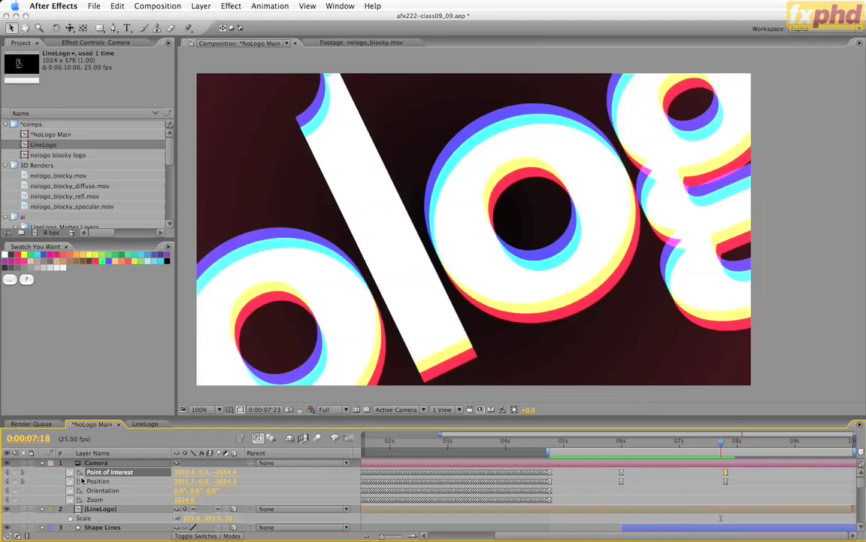
In the LineLogo composition, keyframe Trim Paths End at 0:00:01:00 on all six Shape layers and reveal only the animated properties
click(149, 424)
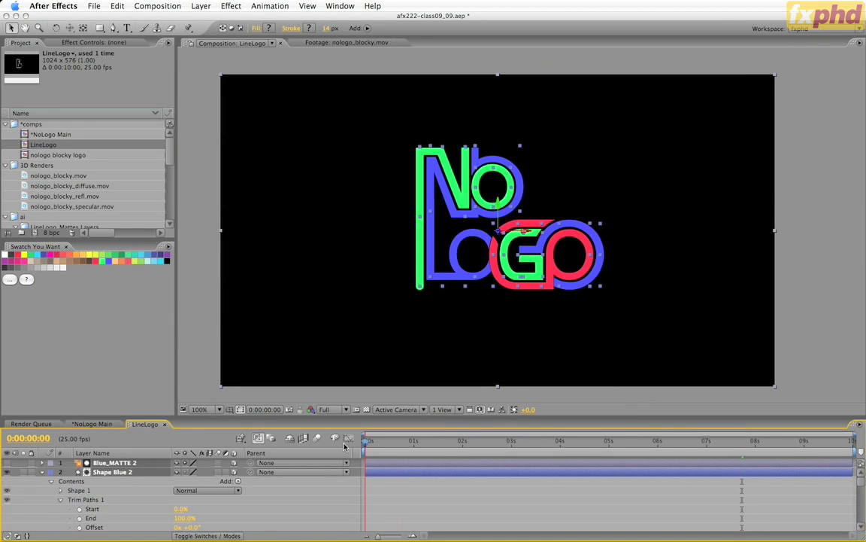
key(Home)
drag(484, 416, 497, 279)
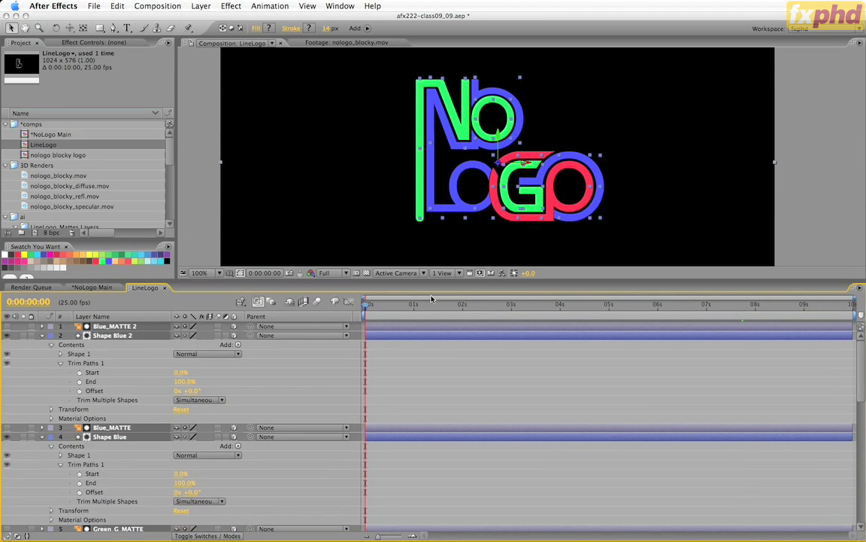
click(415, 304)
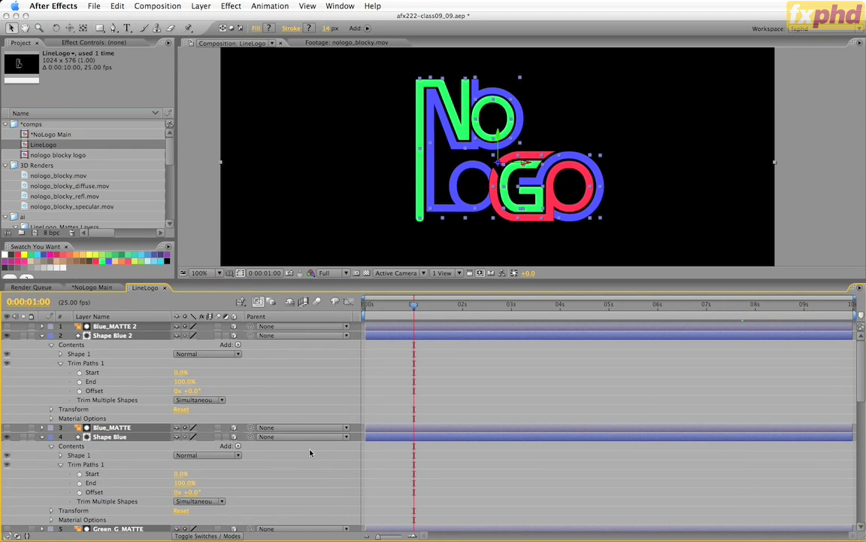
click(79, 381)
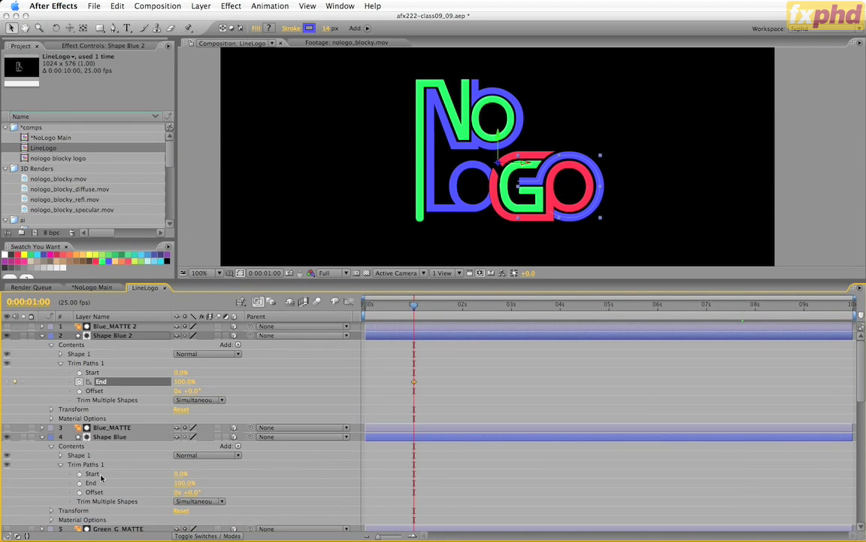
click(80, 482)
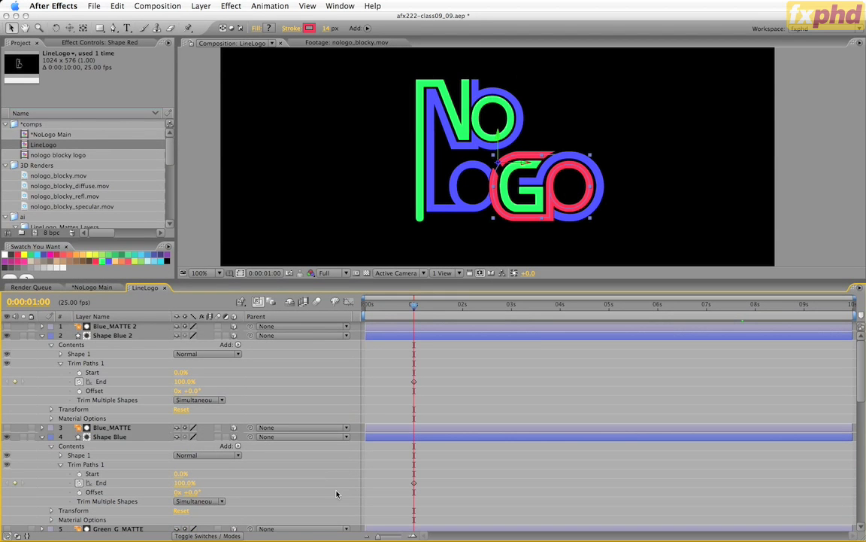
key(super+a)
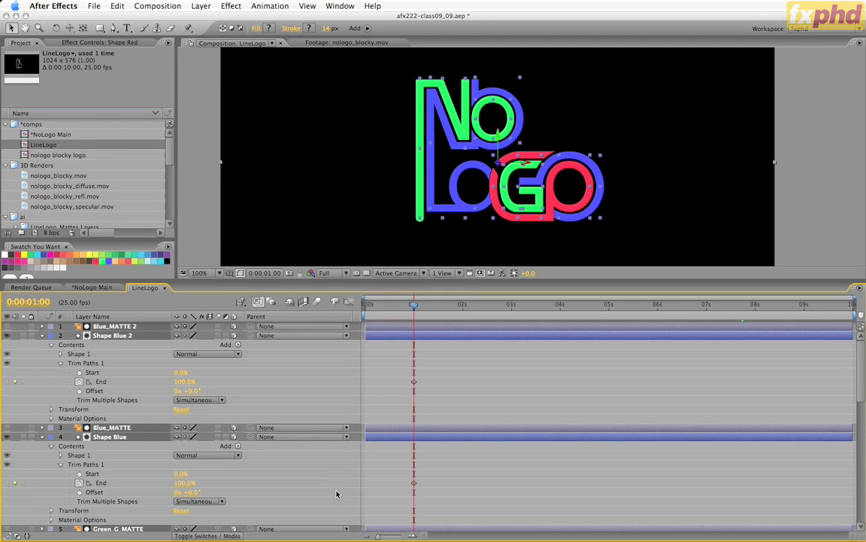
key(u)
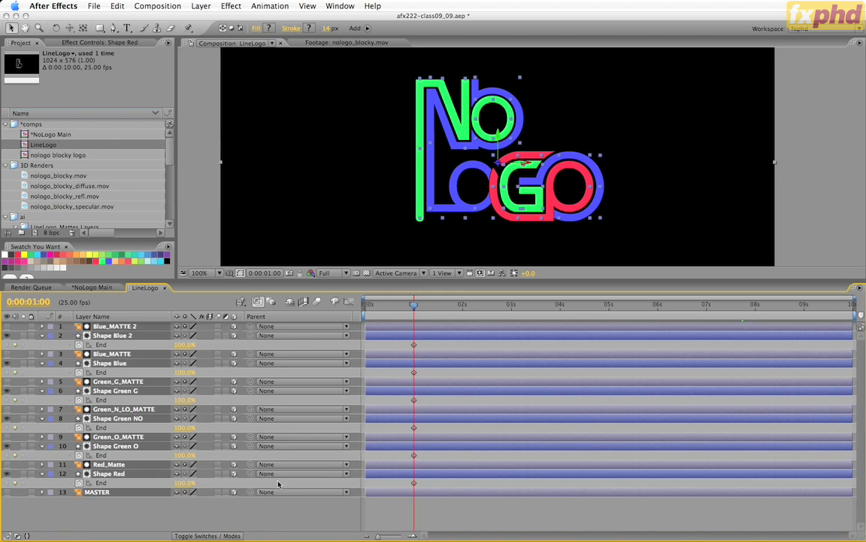
Keyframe Trim Paths End at 0% at 0:00:00:00 on all six Shape layers of the LineLogo composition
drag(446, 514, 398, 330)
key(Home)
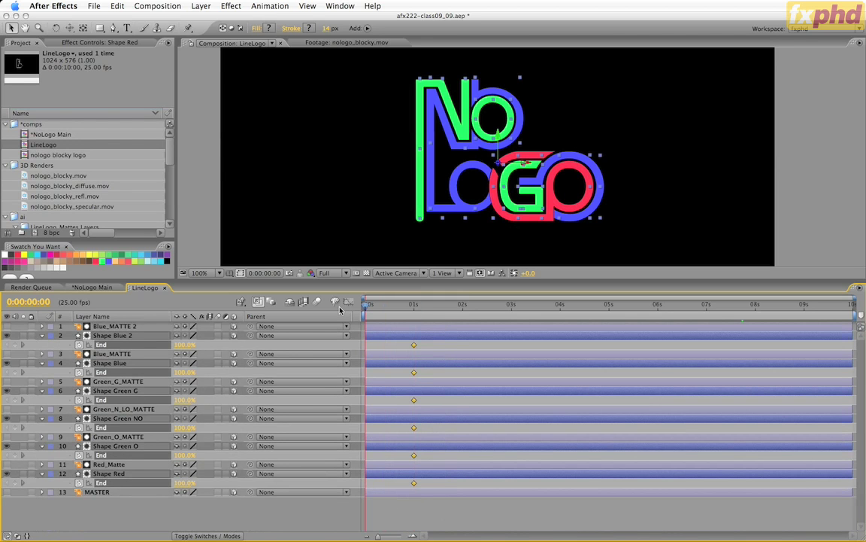
click(181, 343)
text(0)
key(Return)
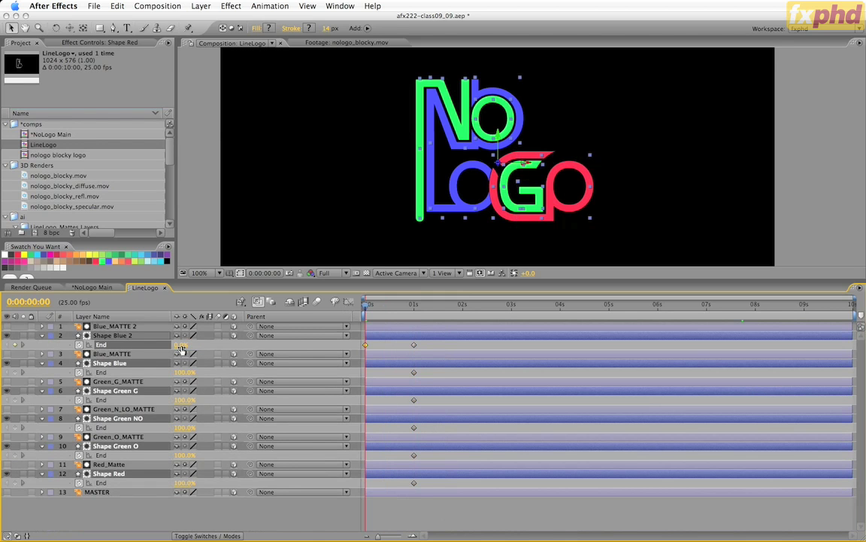
click(181, 372)
text(0)
key(Tab)
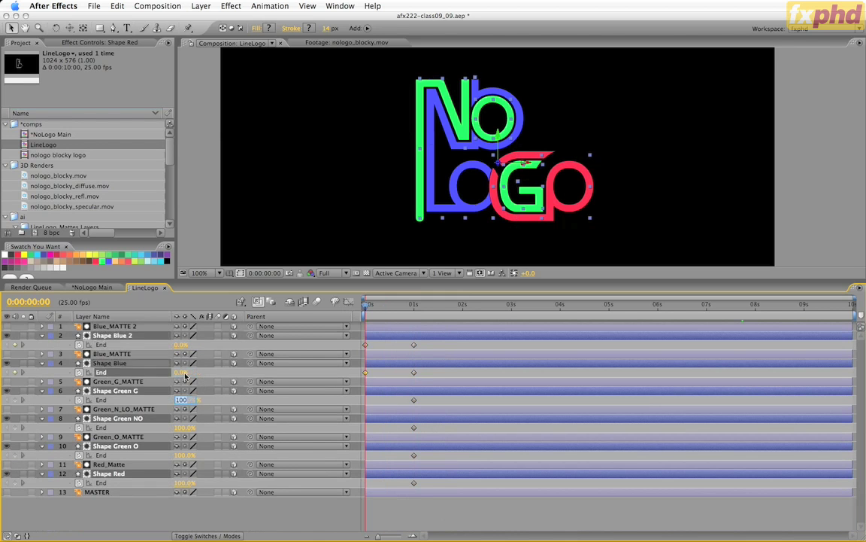
text(0)
key(Tab)
text(0)
key(Tab)
text(0)
key(Tab)
text(0)
key(Return)
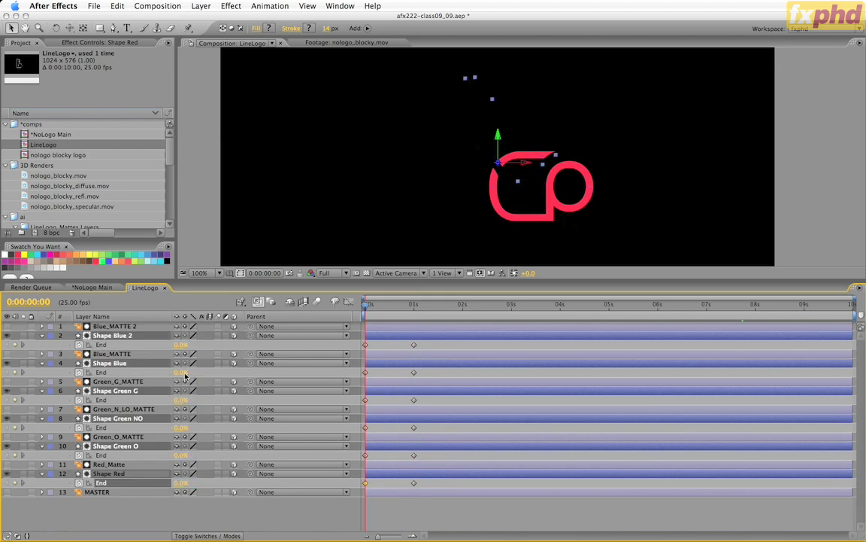
Apply Easy Ease to the six End keyframes at 0:00:01:00 and deselect everything
drag(435, 506, 413, 453)
drag(411, 398, 400, 315)
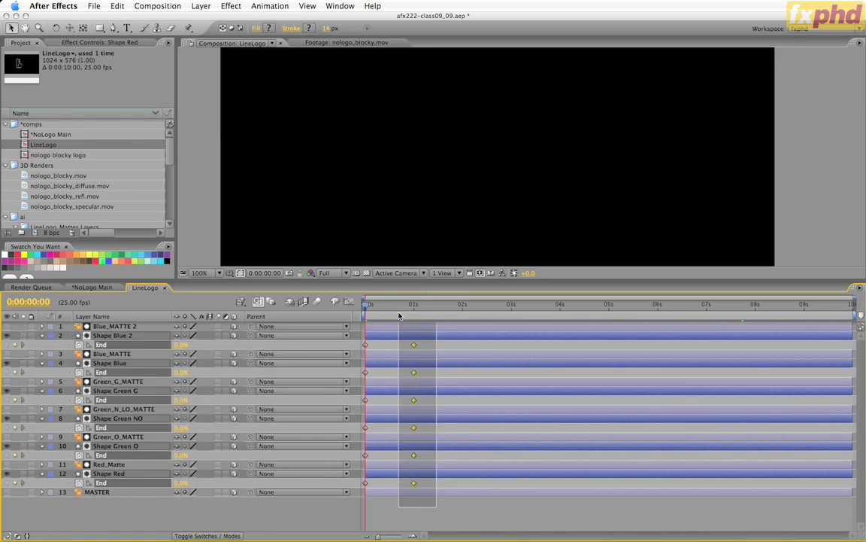
key(F9)
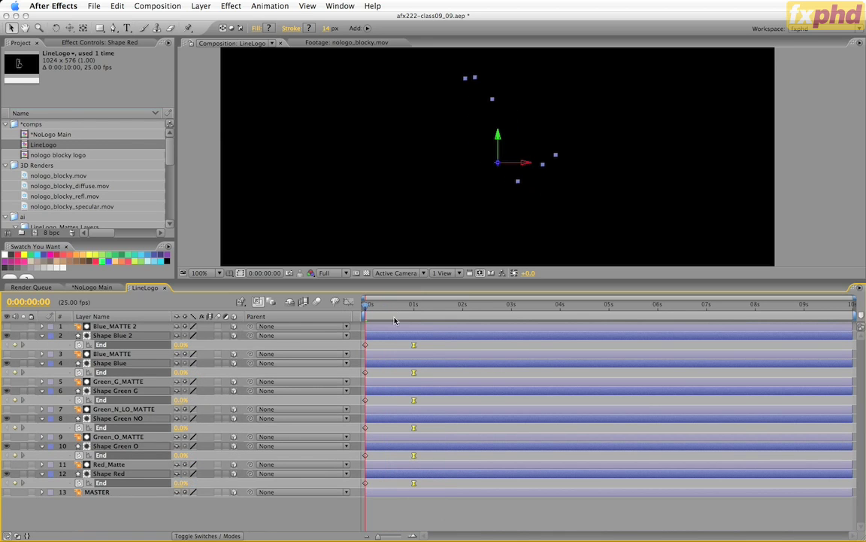
mouse_move(371, 307)
mouse_down()
mouse_move(433, 318)
mouse_move(339, 321)
mouse_up()
click(413, 514)
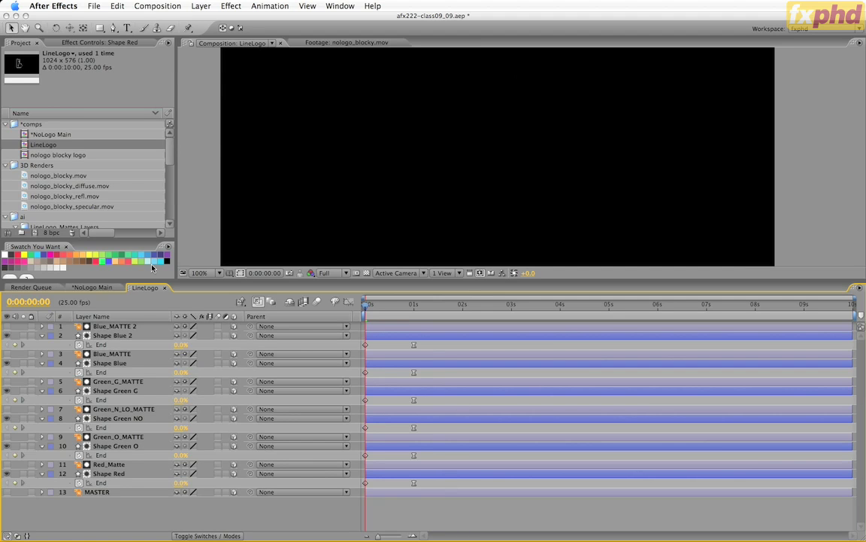
In the *NoLogo Main composition, move the LineLogo layer in time so it starts at about 0:00:06:05
click(88, 287)
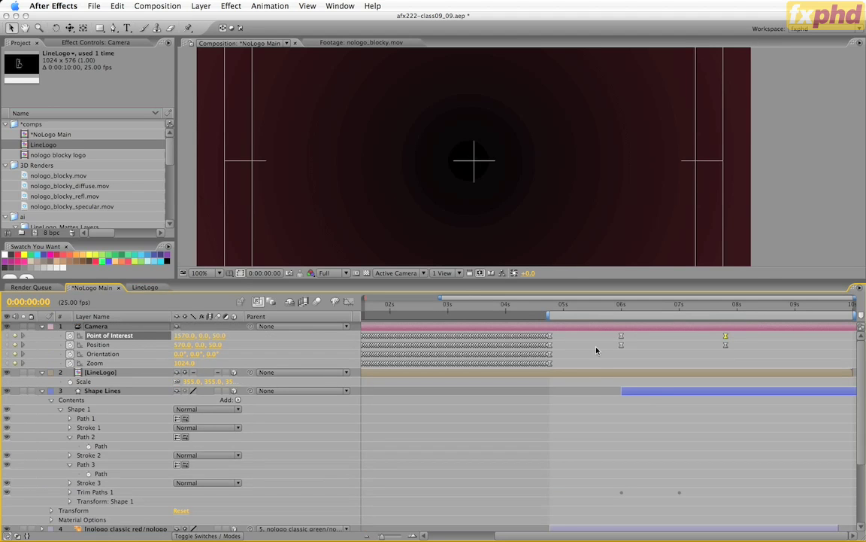
drag(531, 305, 659, 317)
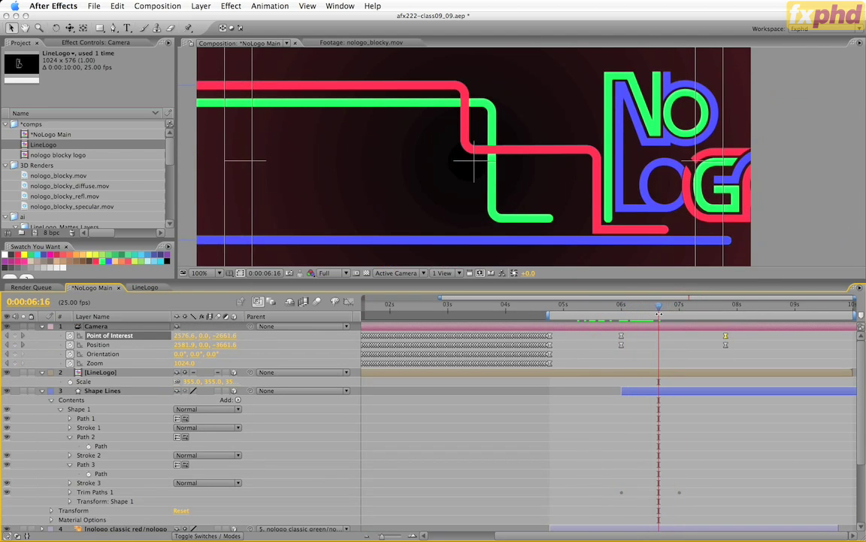
click(124, 372)
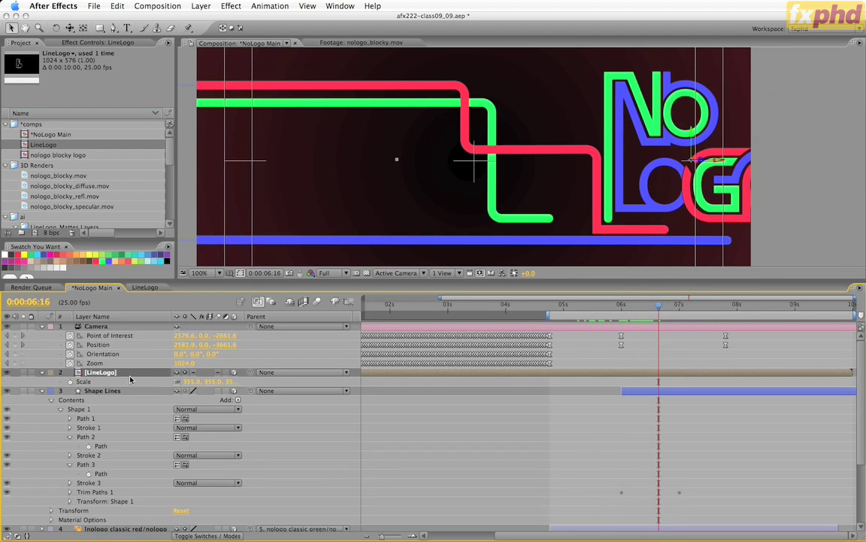
drag(394, 374, 753, 393)
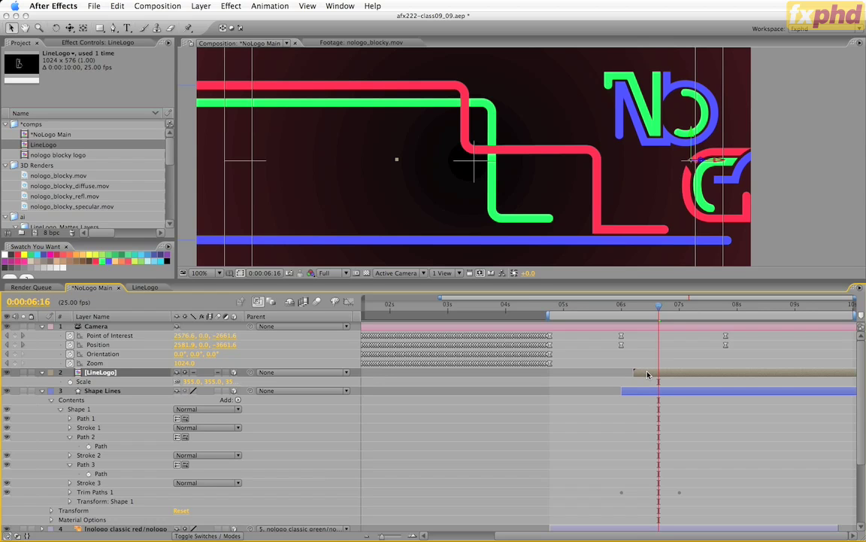
Delay the LineLogo layer's start to about 0:00:06:17, checking its draw-on against the incoming lines up to 0:00:08:07
drag(661, 308, 666, 308)
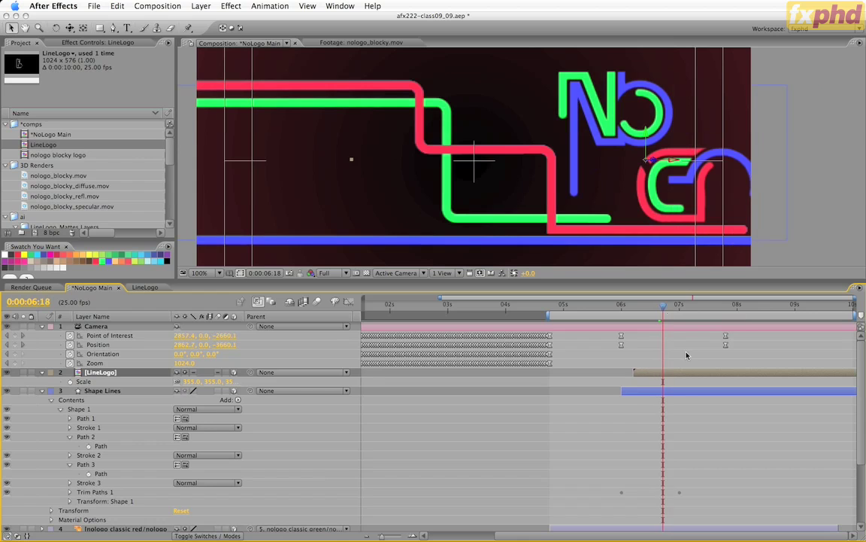
mouse_move(677, 373)
mouse_down()
mouse_move(702, 377)
mouse_move(693, 377)
mouse_up()
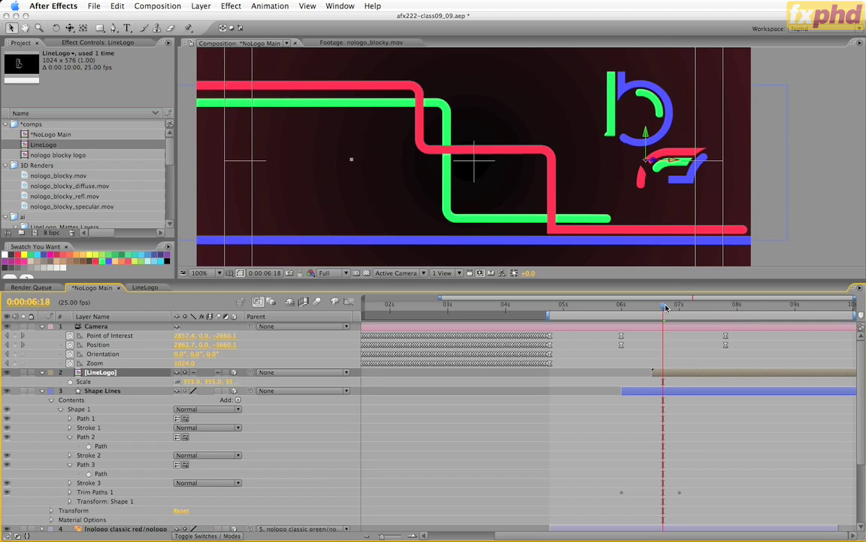
drag(665, 307, 668, 307)
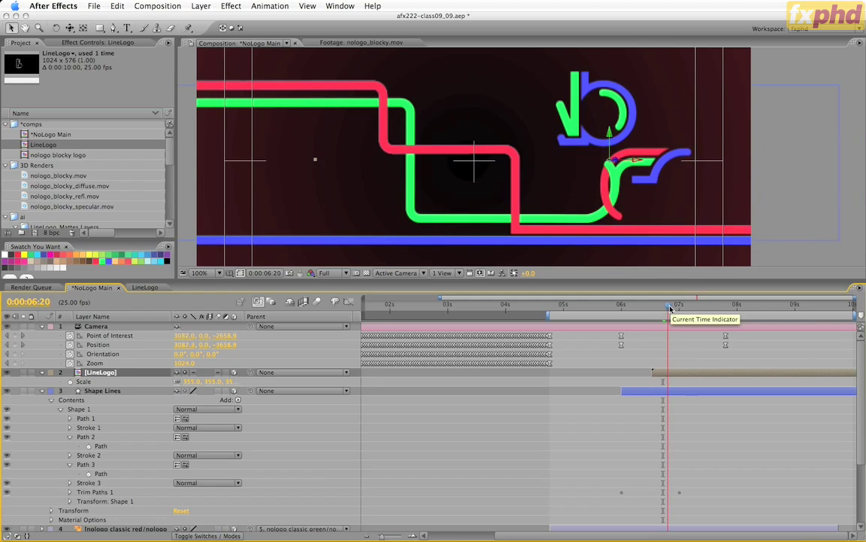
drag(664, 377, 671, 376)
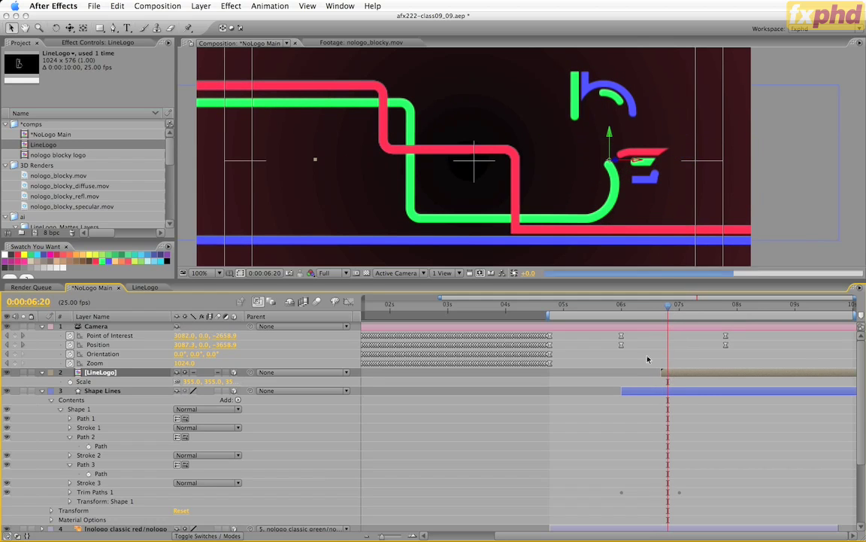
drag(629, 307, 754, 313)
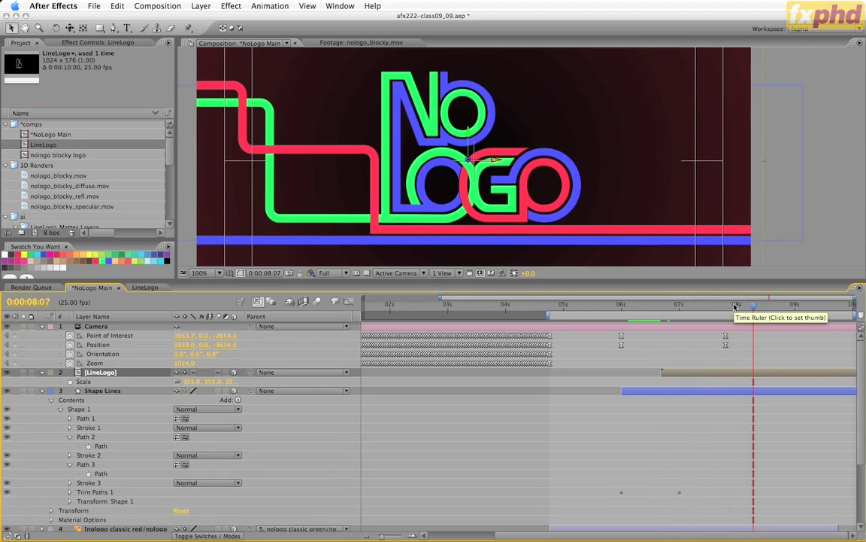
Collapse the properties of the Camera, LineLogo and Shape Lines layers and deselect all layers
key(super+Tab)
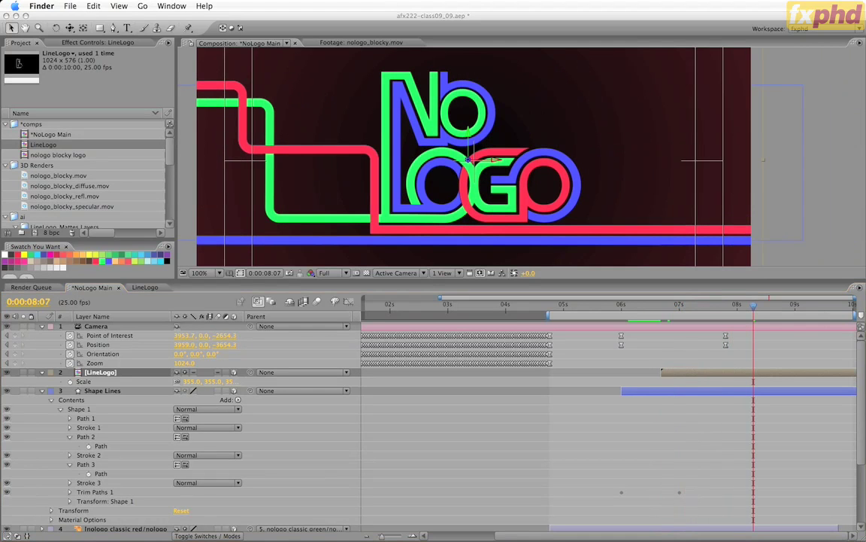
click(43, 394)
click(42, 372)
click(41, 327)
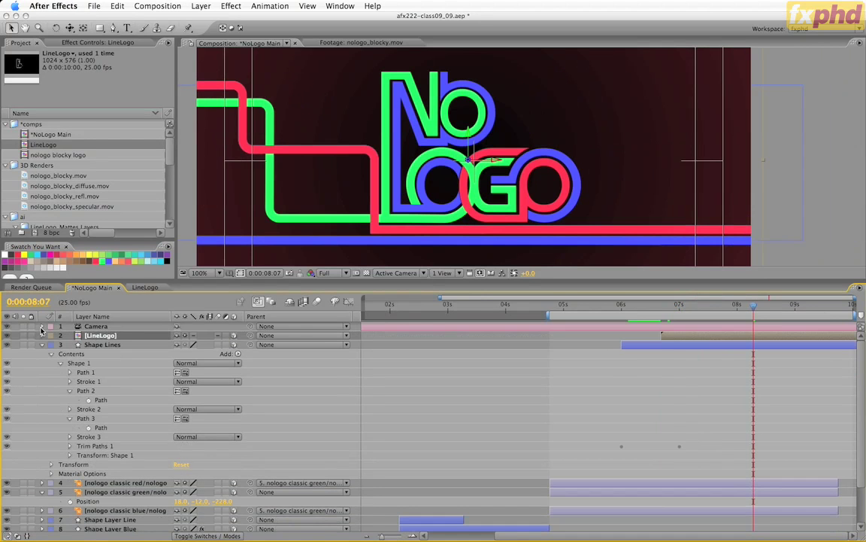
click(41, 345)
click(166, 492)
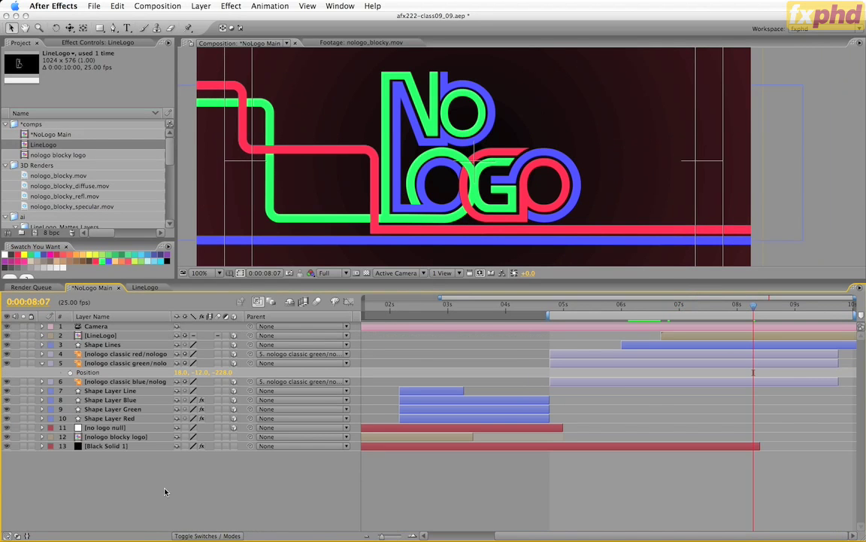
Extend the work area back to the start of the *NoLogo Main composition and preview the whole animation
drag(547, 315, 219, 299)
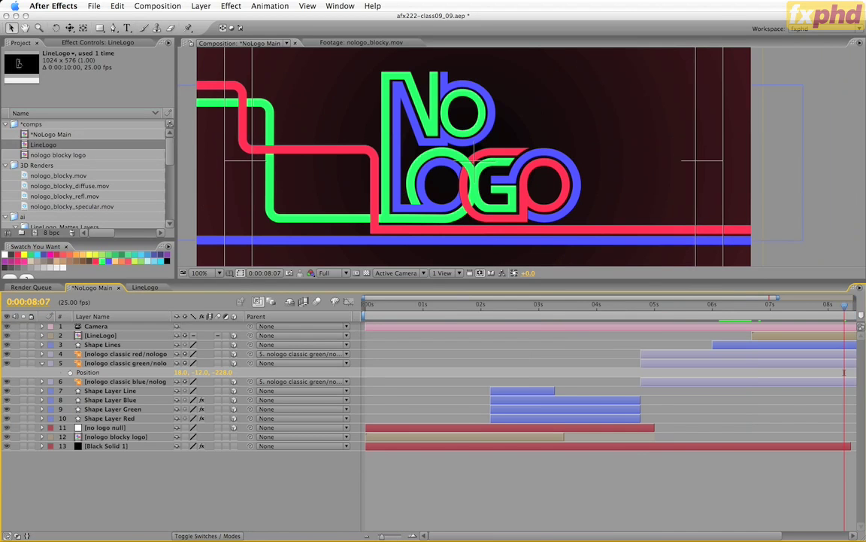
key(space)
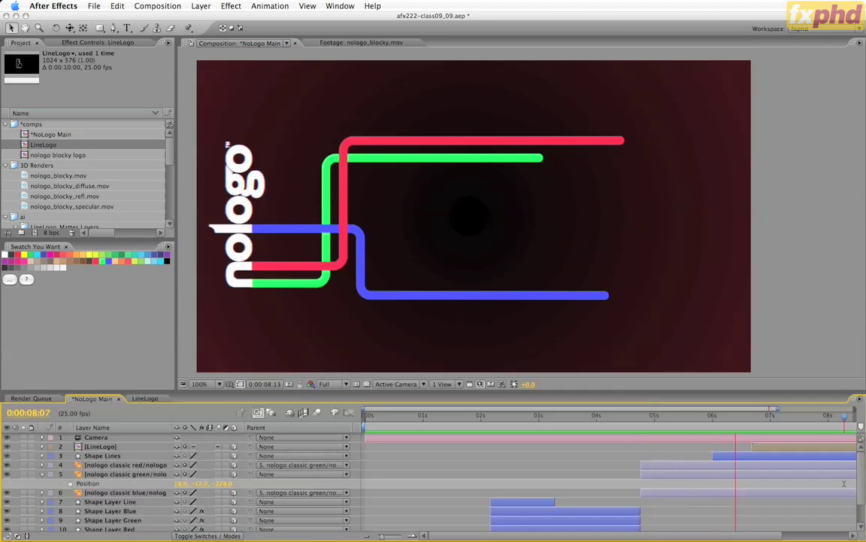